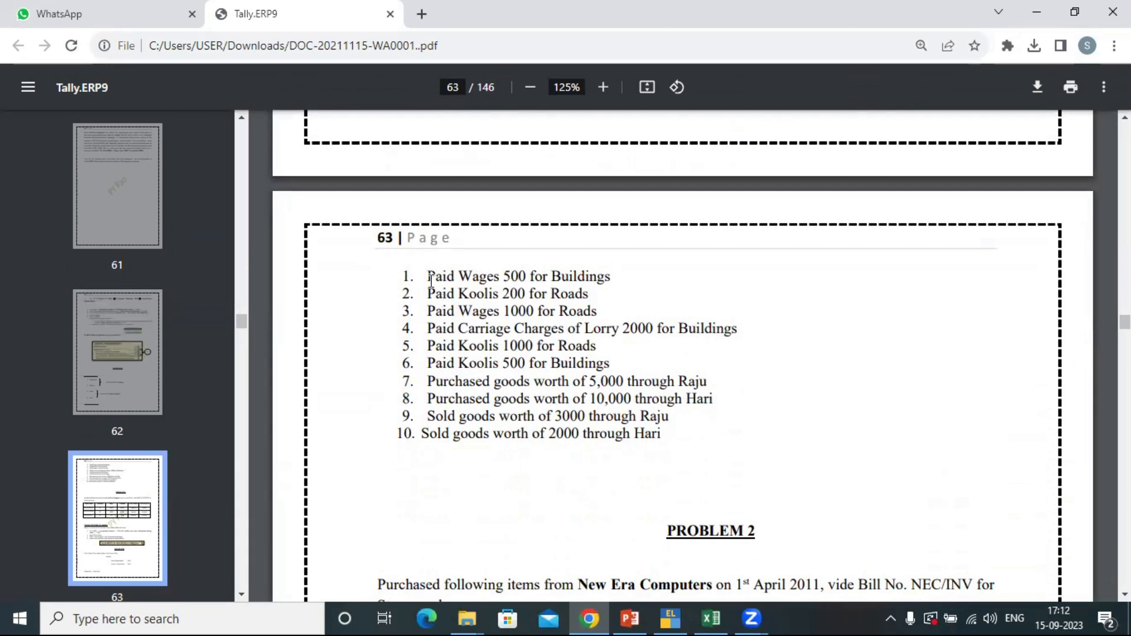
- Examine the ten practice transactions on page 63 of the Tally.ERP9 PDF, noting their amounts and purposes
drag(430, 278, 523, 275)
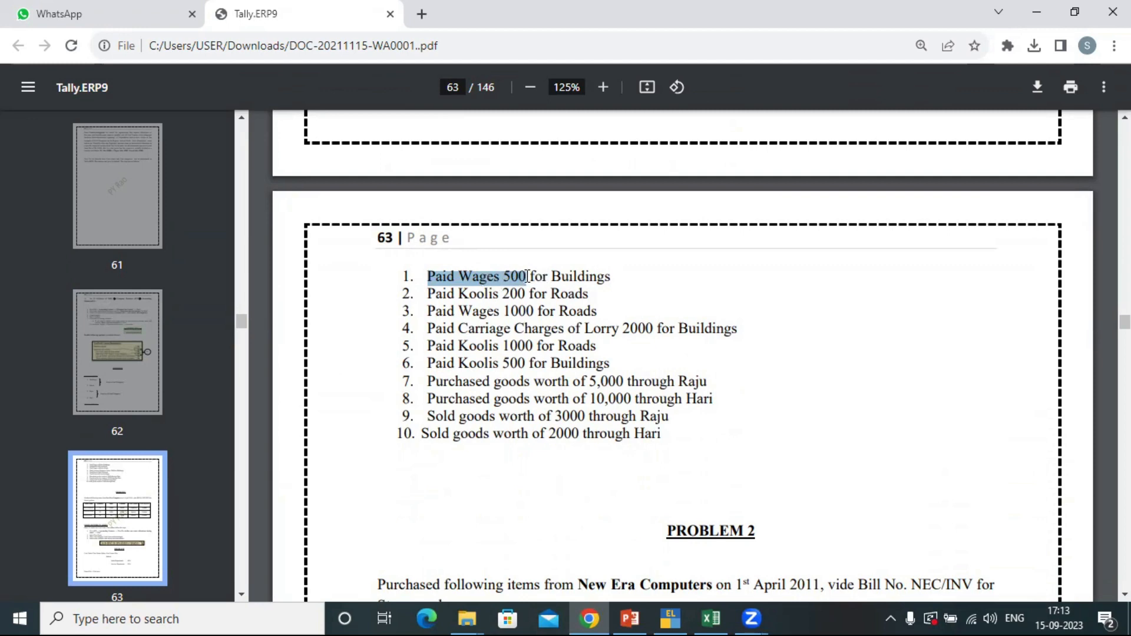
drag(530, 277, 608, 276)
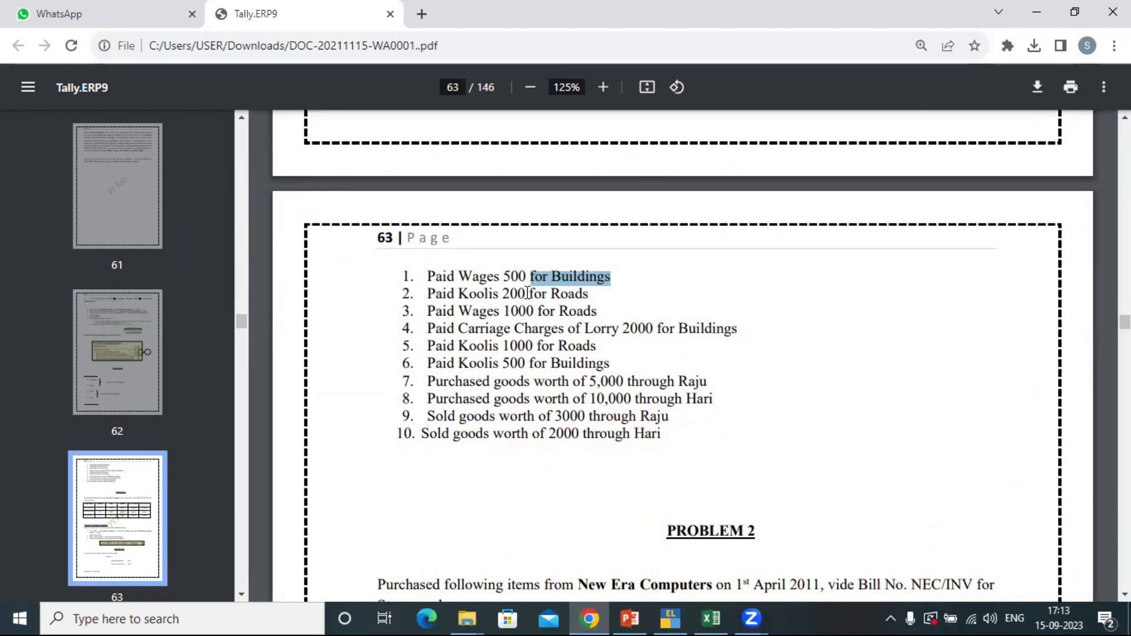
drag(518, 294, 589, 295)
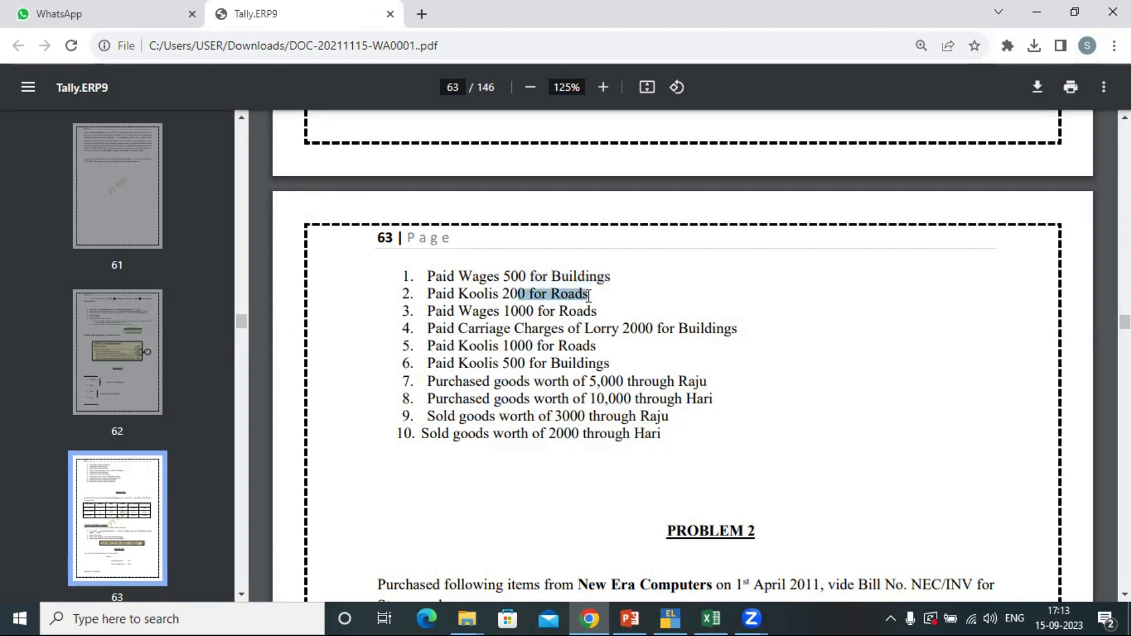
click(592, 295)
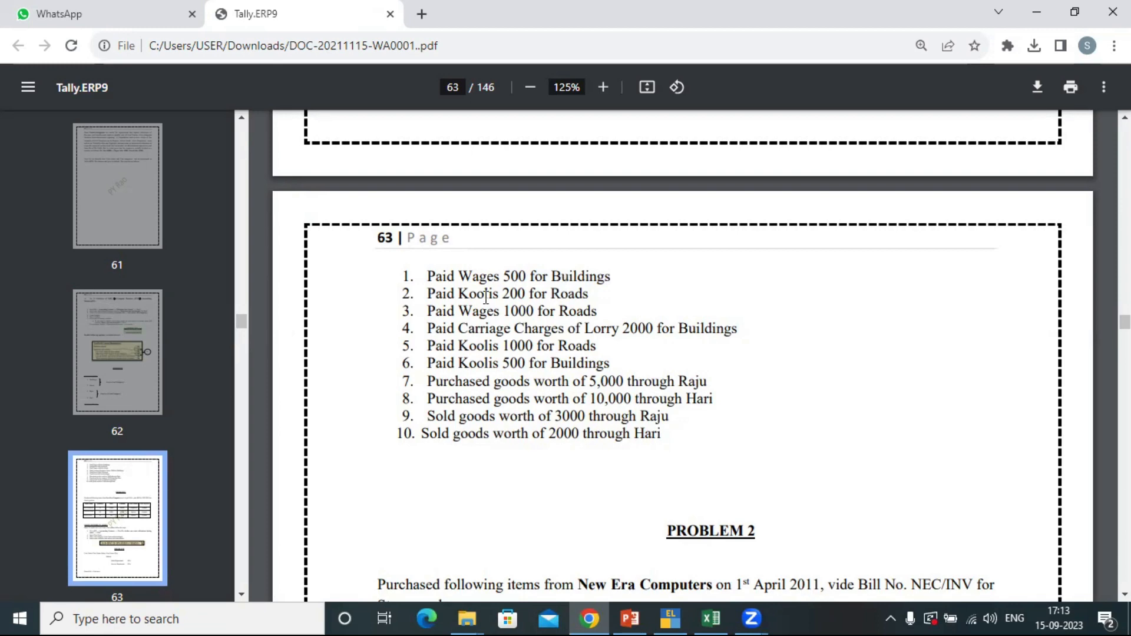
drag(430, 277, 658, 434)
click(523, 346)
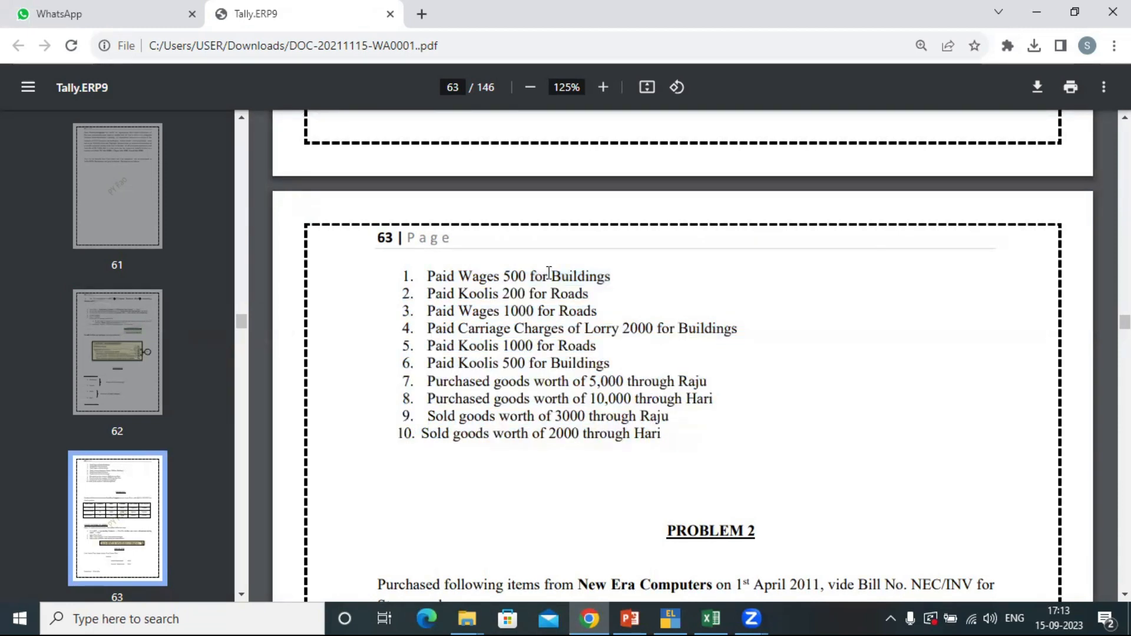
drag(549, 275, 596, 288)
click(570, 400)
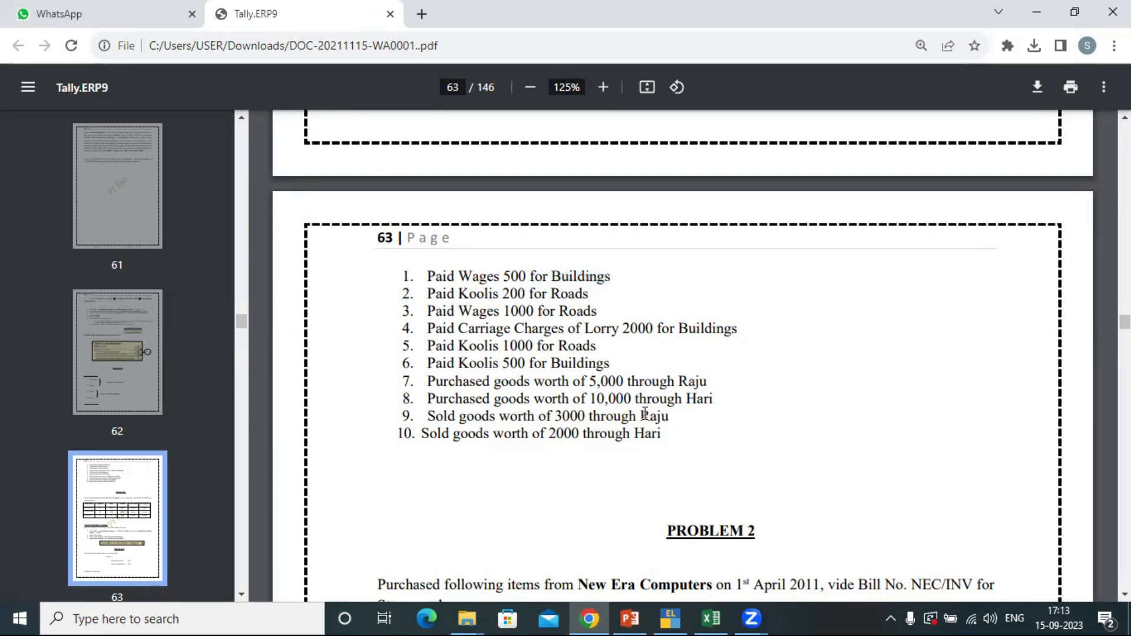
drag(640, 416, 654, 415)
mouse_move(636, 431)
mouse_down()
mouse_move(661, 432)
mouse_move(650, 431)
mouse_up()
drag(426, 276, 664, 435)
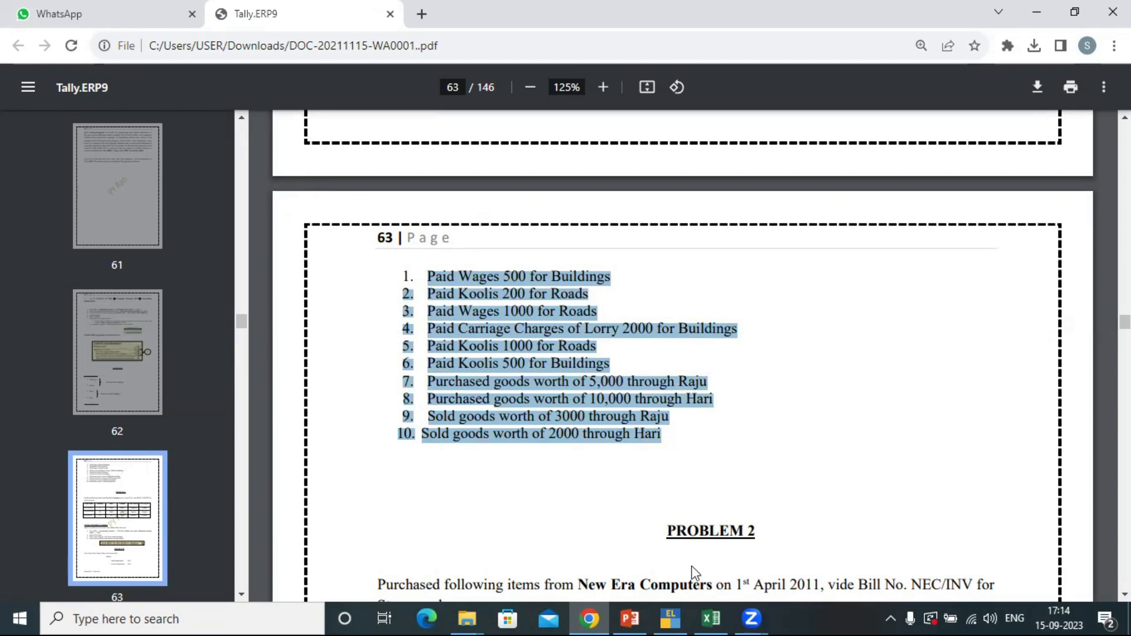
- Switch to TallyPrime and start a new company named Cost Centers, keeping the same mailing name and a blank address
click(665, 616)
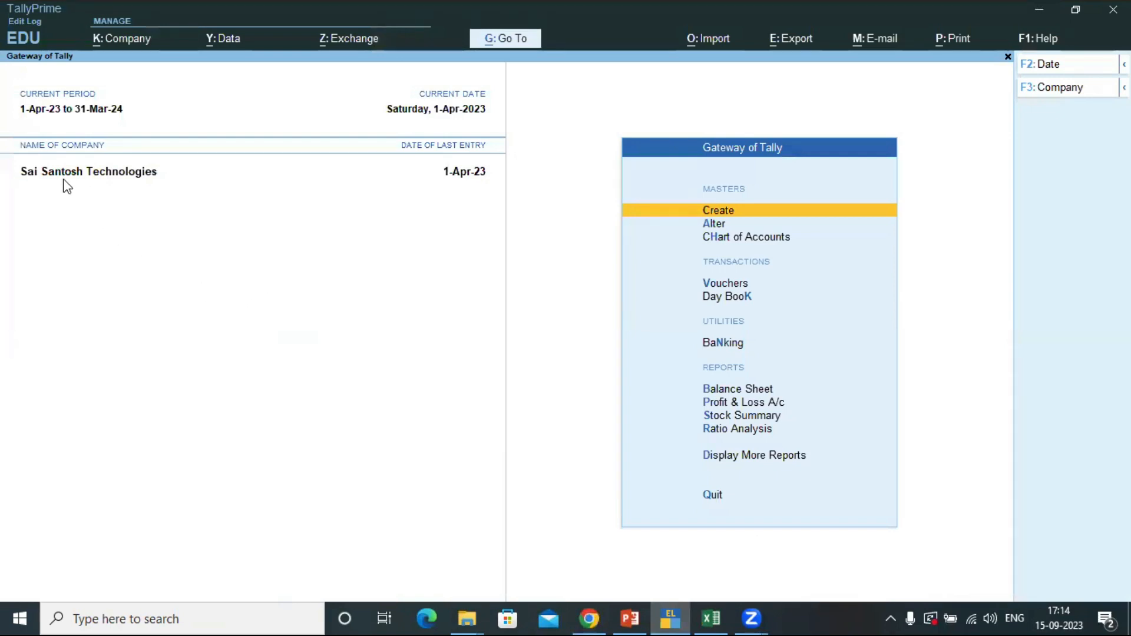
click(109, 41)
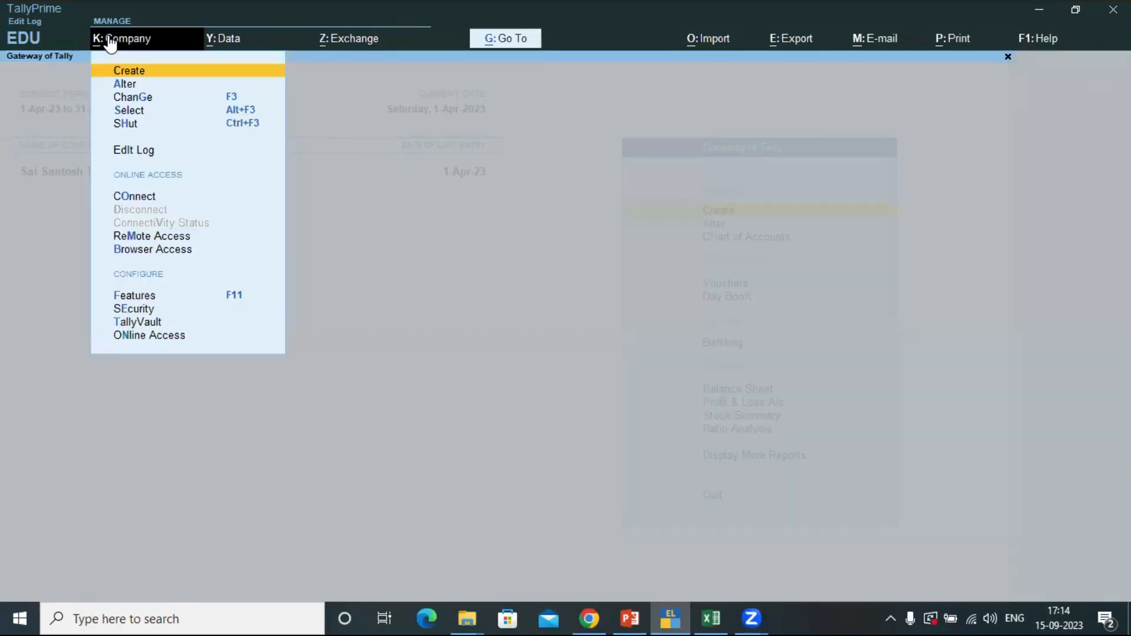
click(132, 68)
text(C)
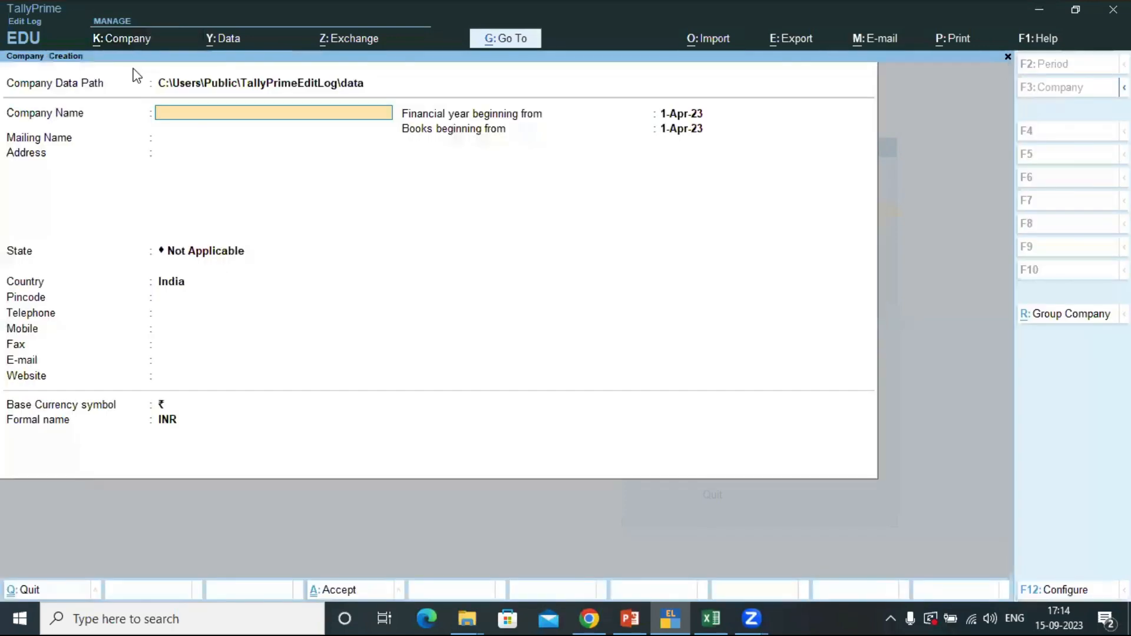
text(ost)
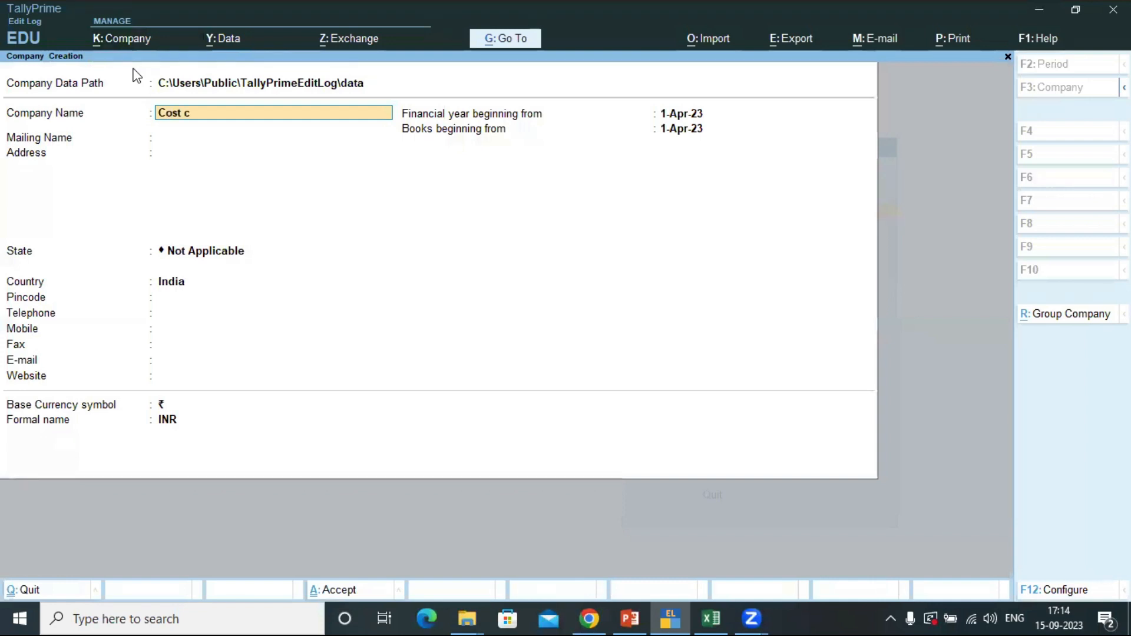
text( Cente)
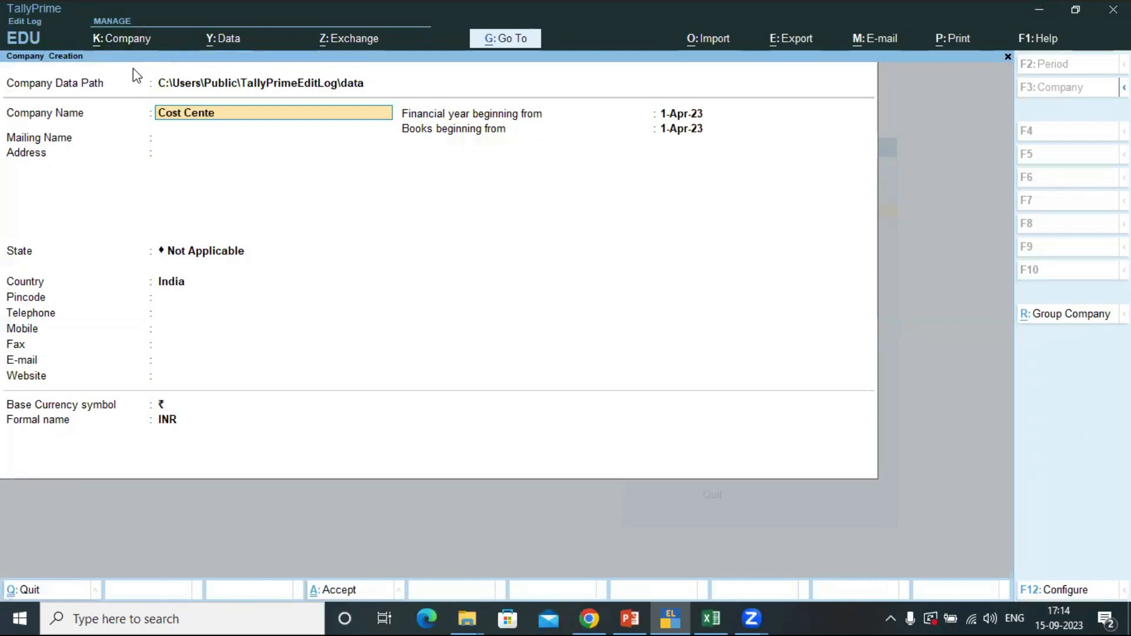
key(Return)
key(Return)
key(Return)
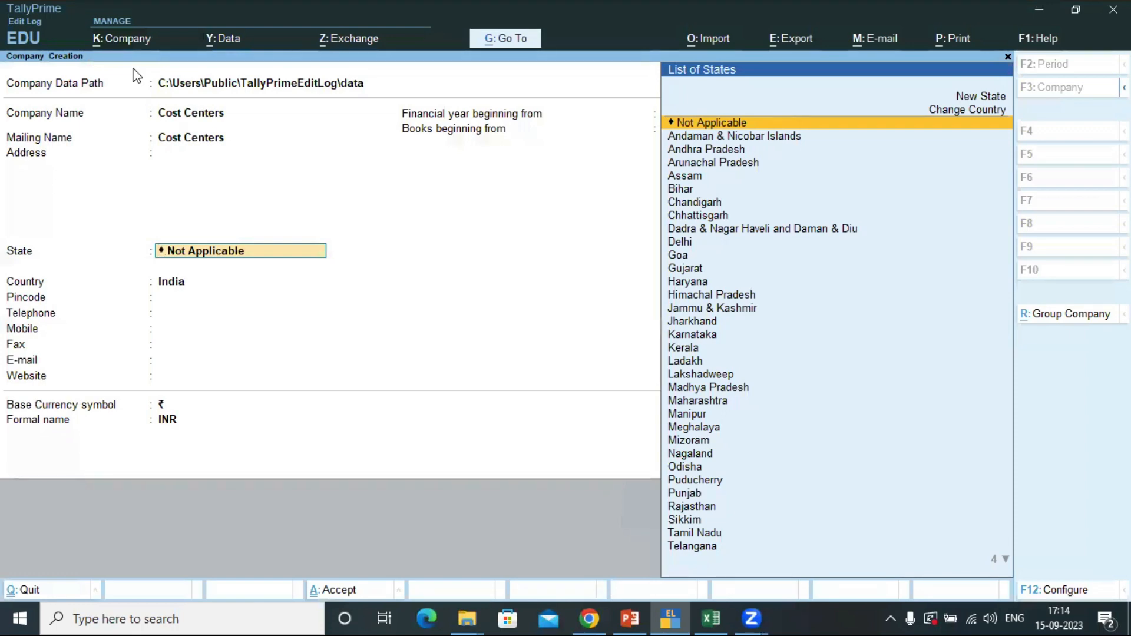
- Set the company's state to Telangana, leave the contact fields blank, keep the default currency and save the company
text(te)
key(Return)
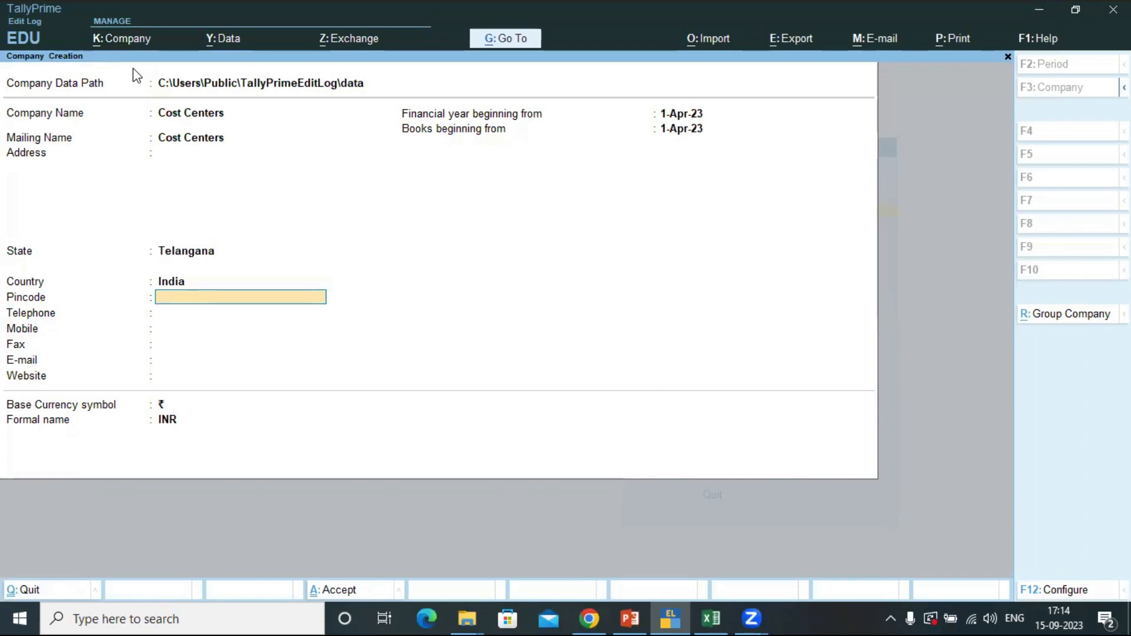
key(Return)
key(Return)
key(Return)
key(Return)
key(Return)
key(Return)
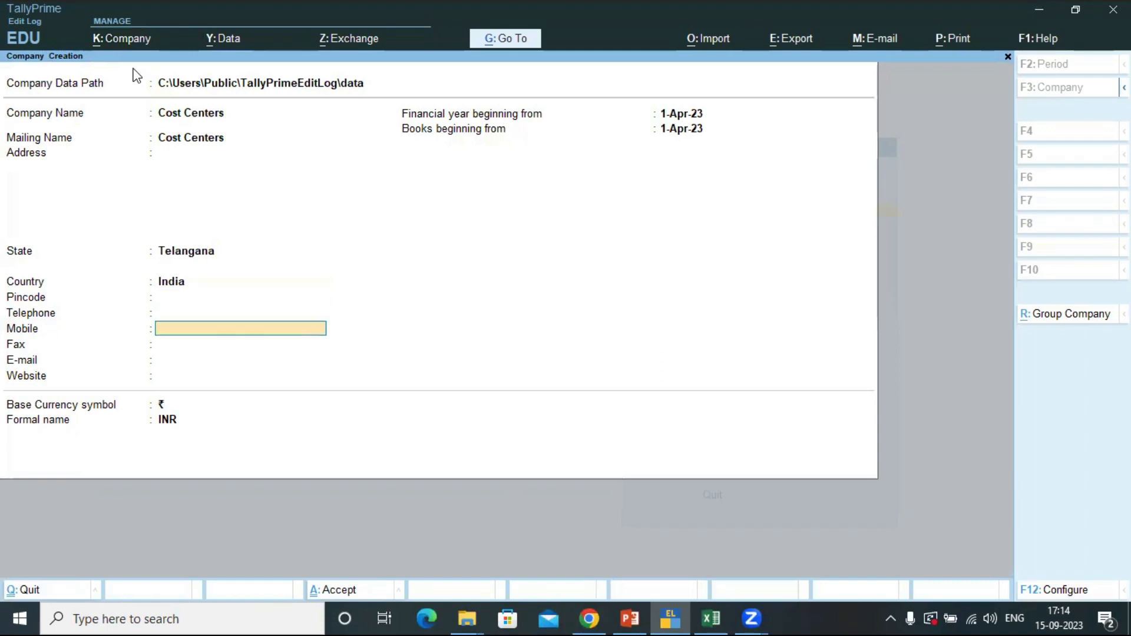
key(Return)
key(Return)
key(Return)
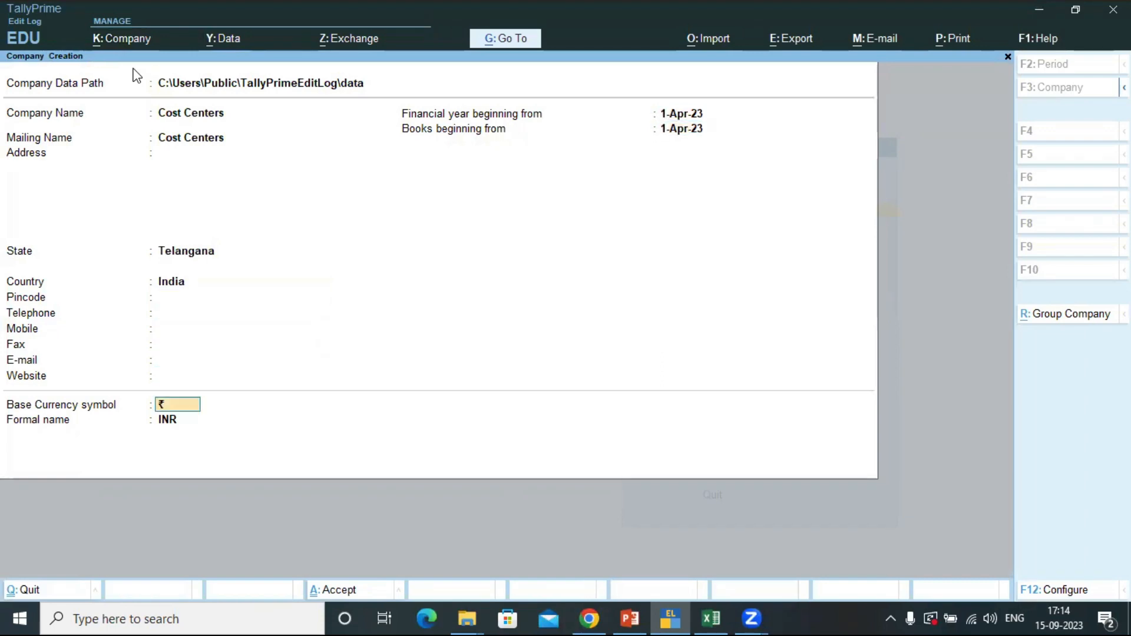
key(Return)
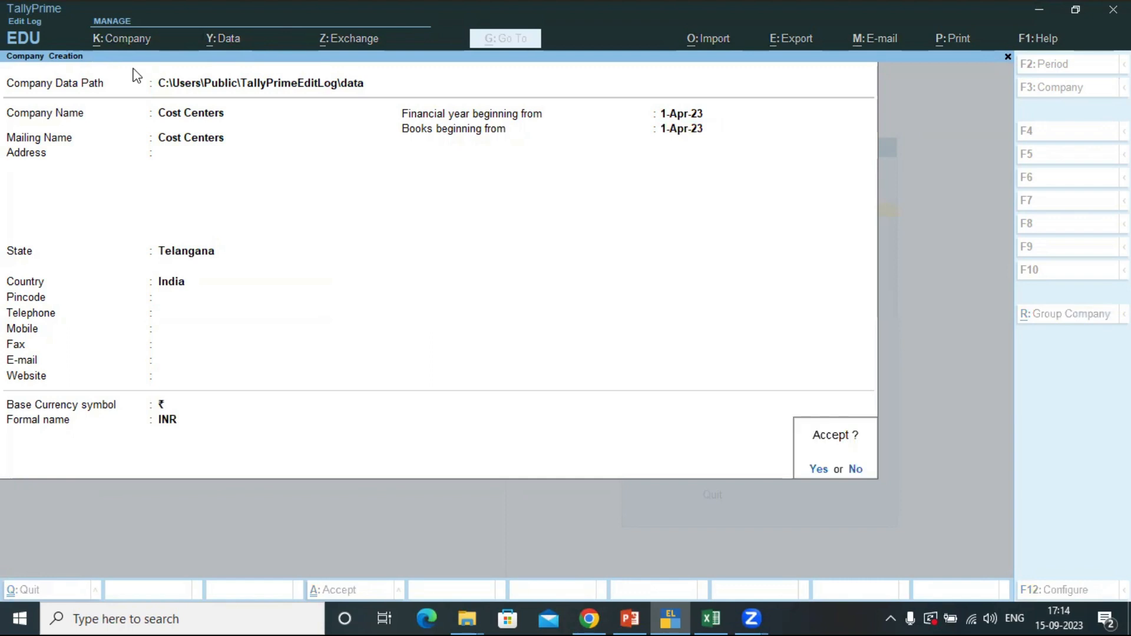
key(Return)
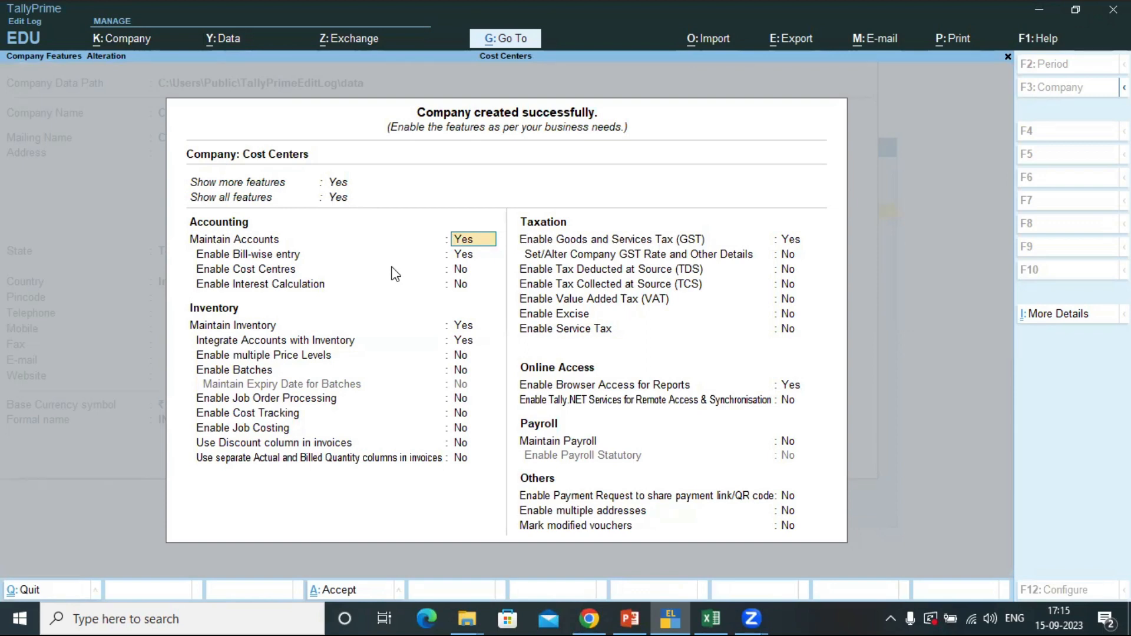
- Set Enable Cost Centres to Yes in the new company's accounting features
key(Return)
key(Return)
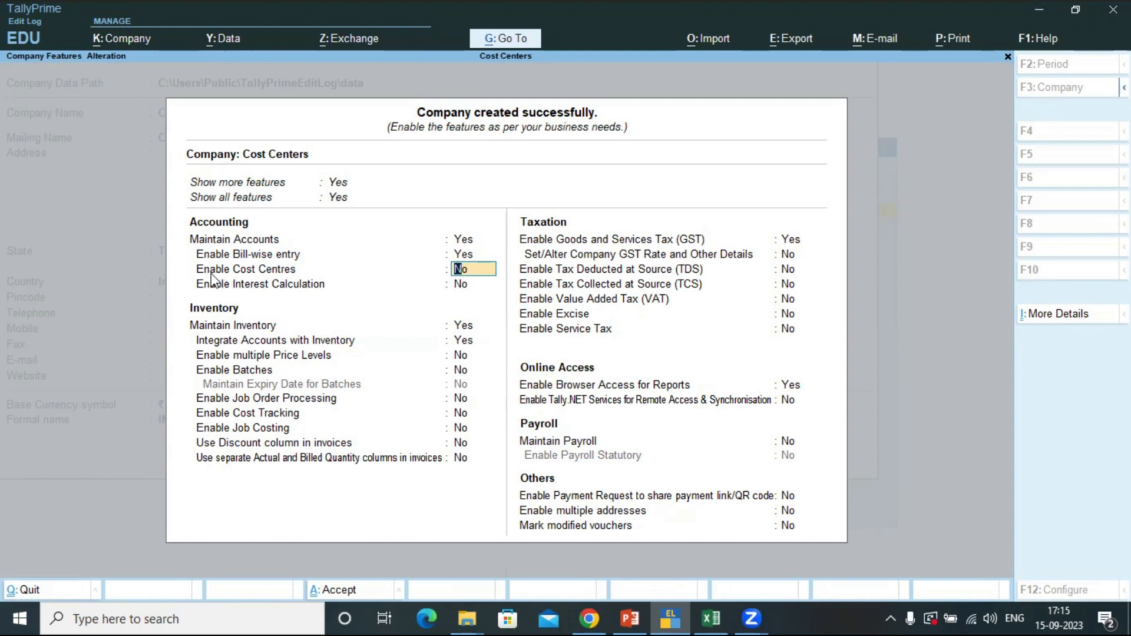
text(yes)
key(Return)
key(Return)
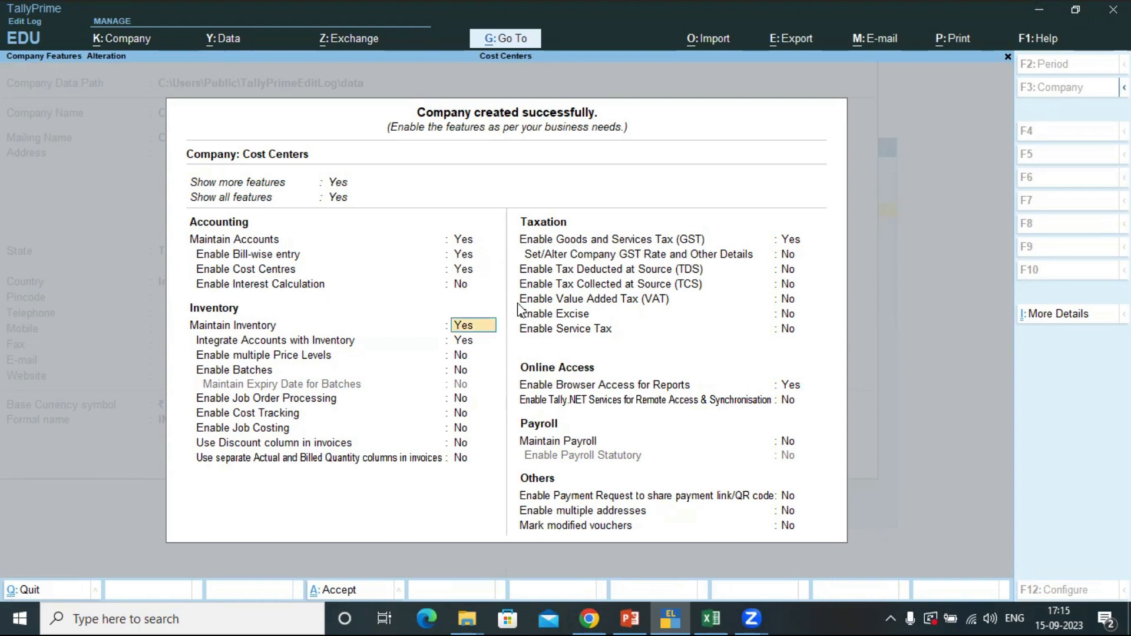
- Set Enable Goods and Services Tax (GST) to No, keep the other feature defaults and save the company features
key(Return)
key(Return)
key(Return)
key(Return)
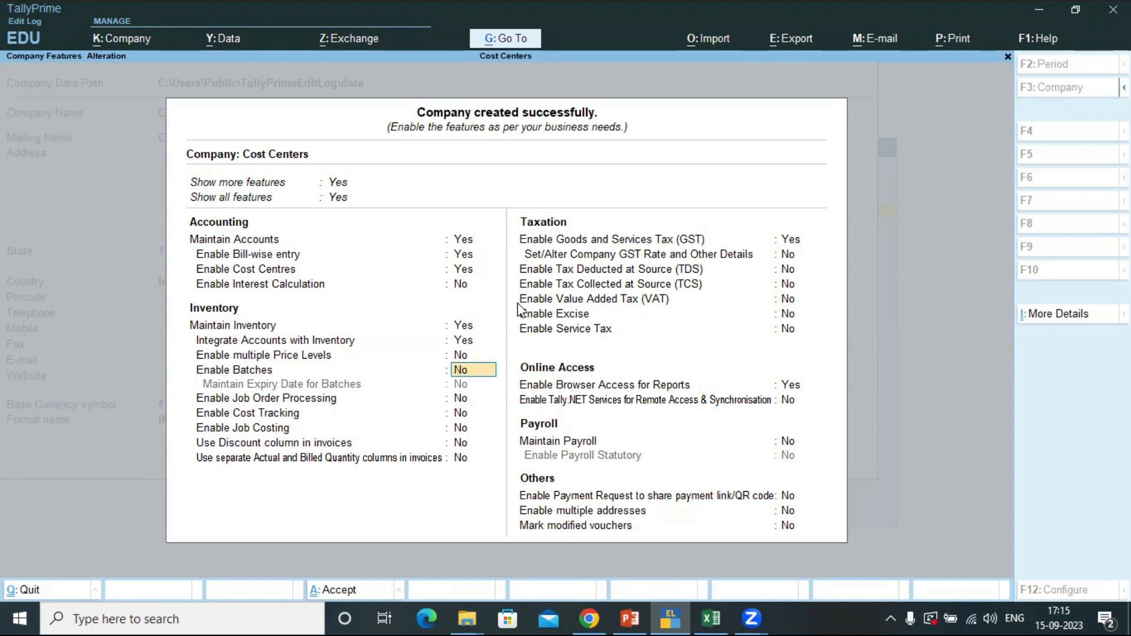
key(Return)
key(Return)
key(Return)
key(Return)
text(n)
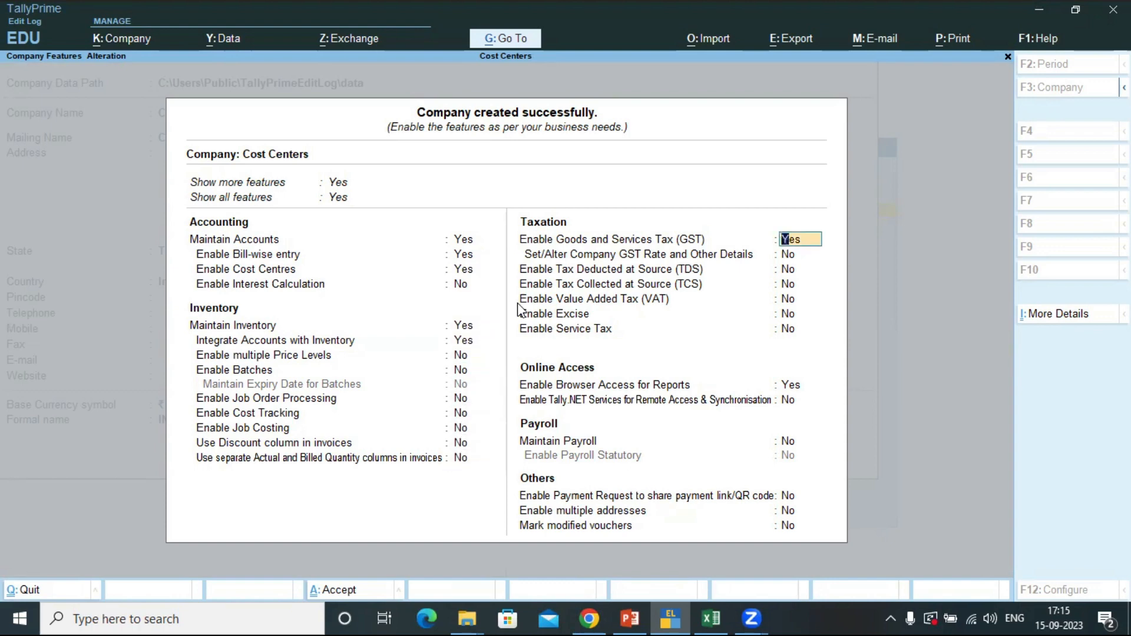
key(Return)
key(Return)
key(Return)
key(Return)
key(Return)
key(Return)
key(Return)
key(Return)
key(Return)
key(Return)
key(Return)
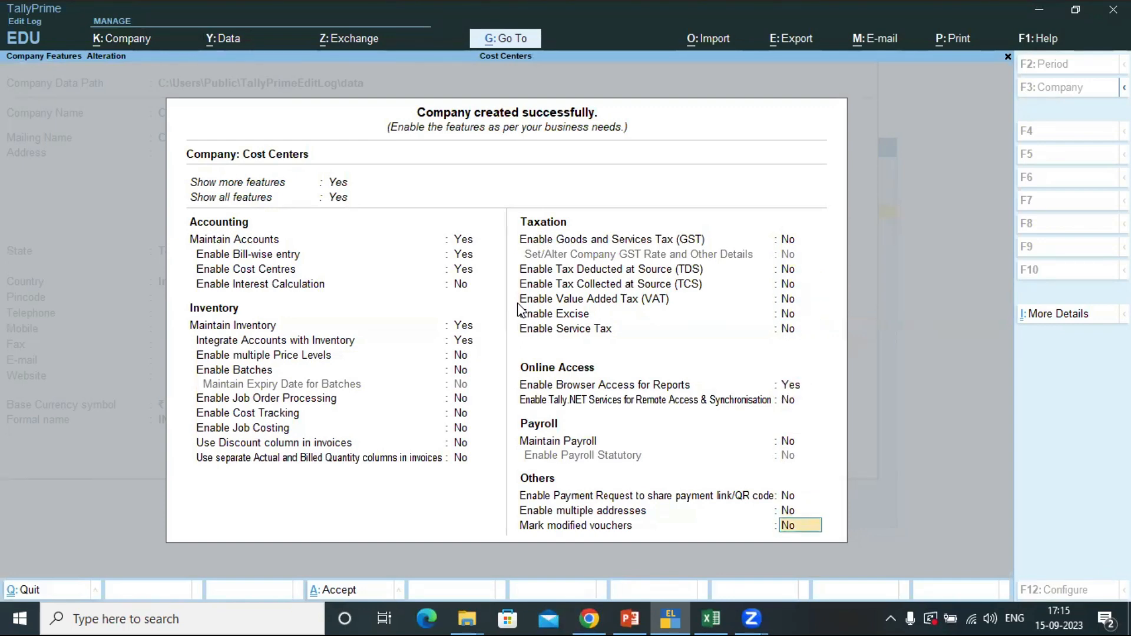
key(Return)
key(Return)
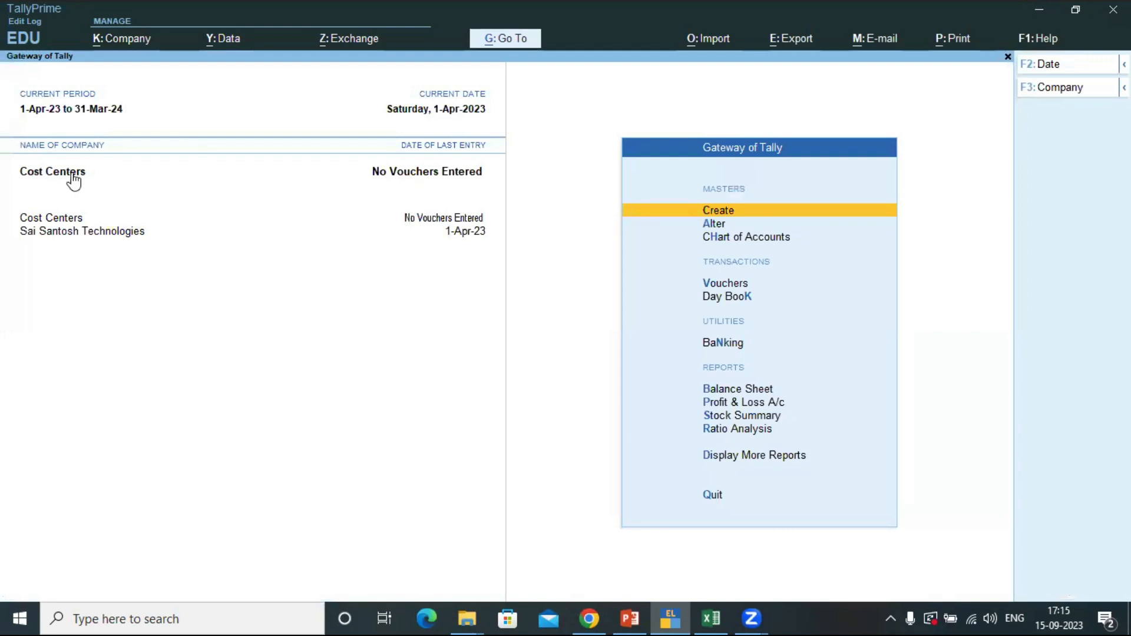
- Shut the company Sai Santosh Technologies
key(ctrl+F3)
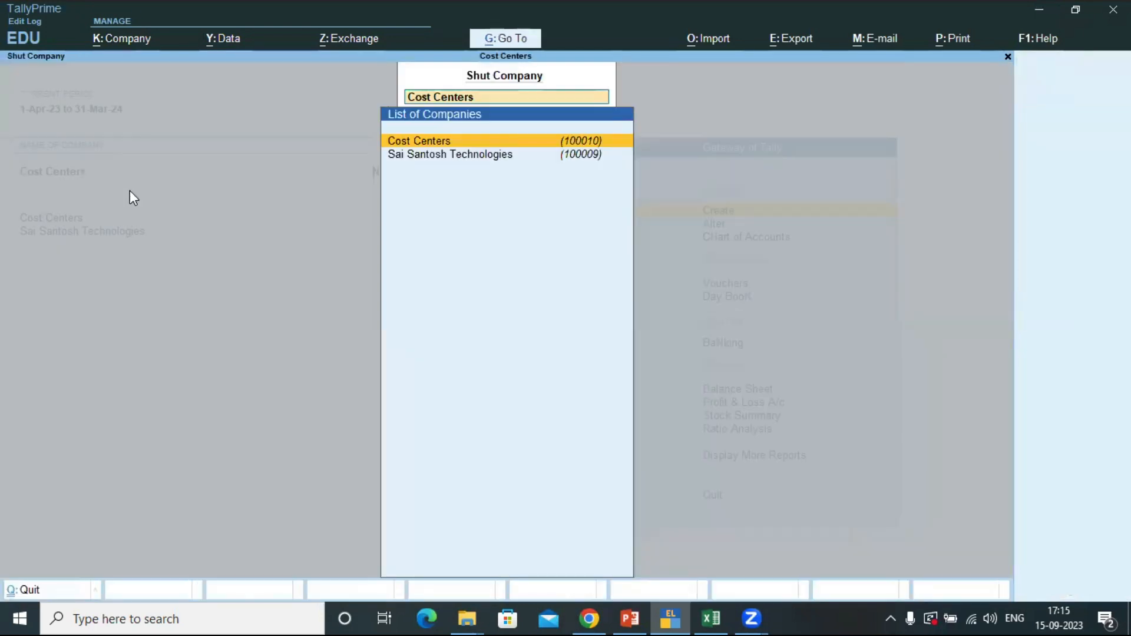
key(Down)
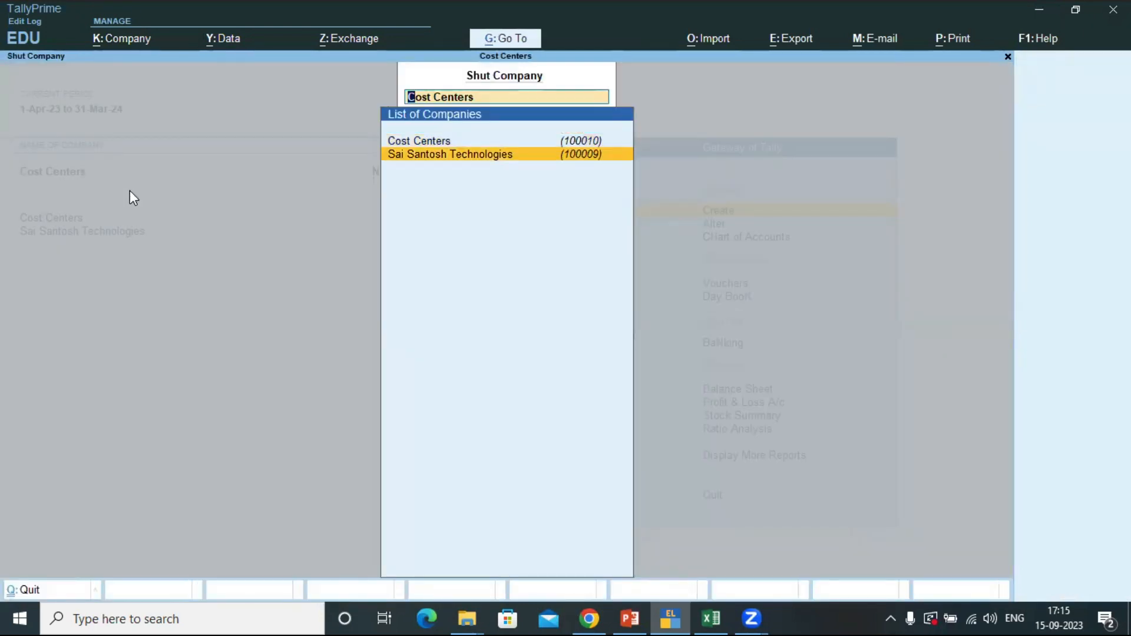
key(Return)
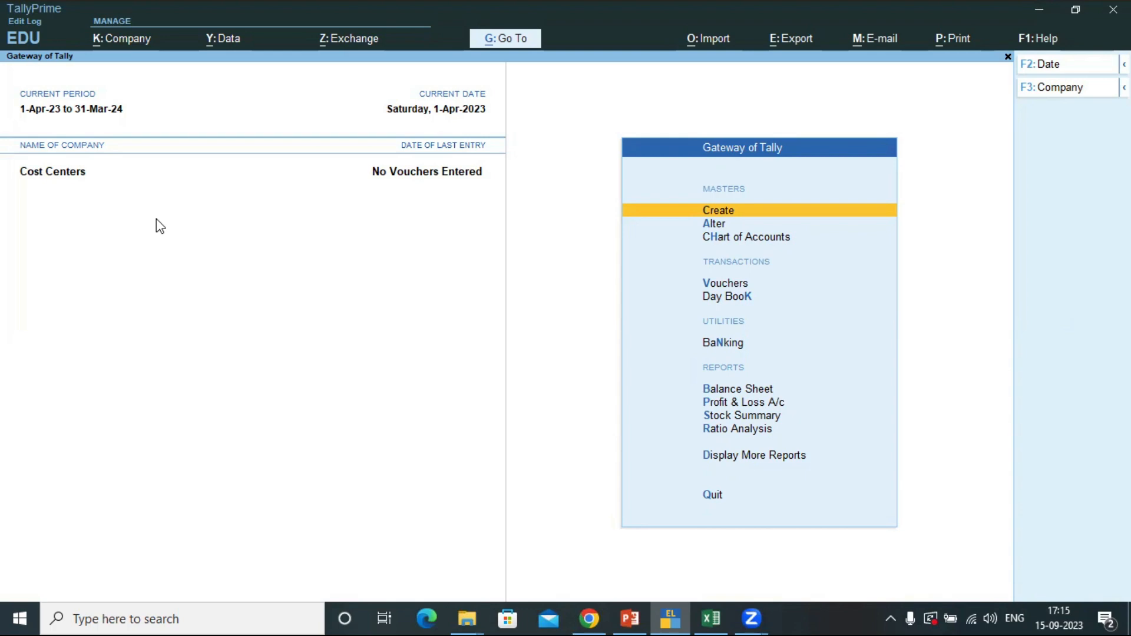
- Switch to the PDF in Chrome and review which expense ledgers the listed transactions need
key(alt+Tab)
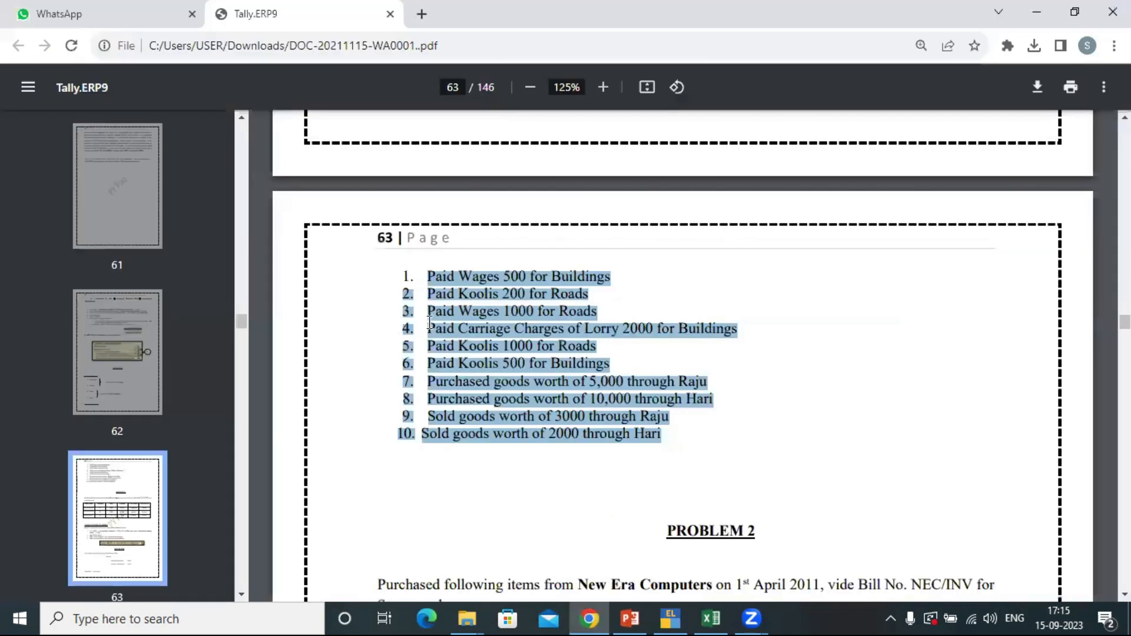
click(454, 295)
drag(460, 273, 485, 295)
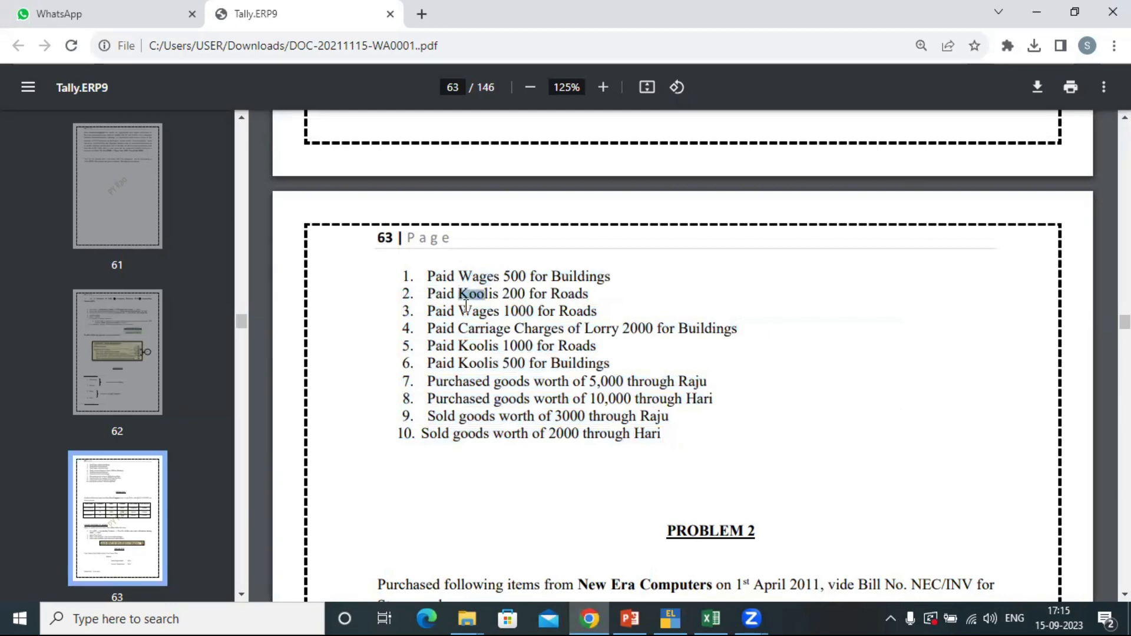
drag(457, 330, 544, 329)
click(462, 379)
- Switch to TallyPrime and start a new ledger named Wages under Direct Expenses, with type of ledger Not Applicable
key(alt+Tab)
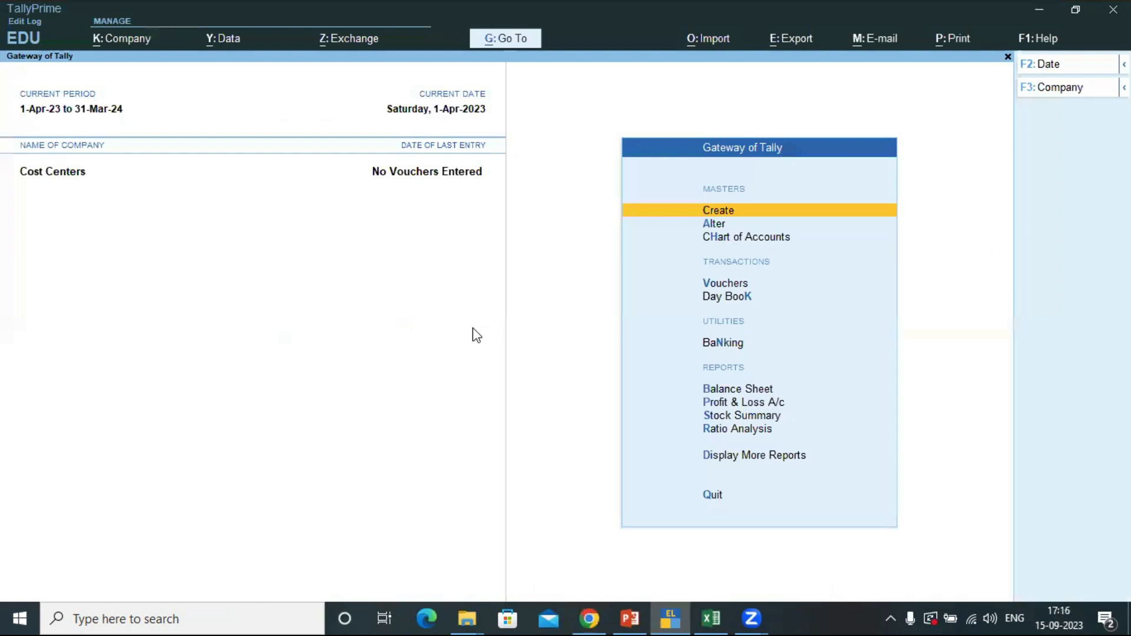
key(Return)
key(Down)
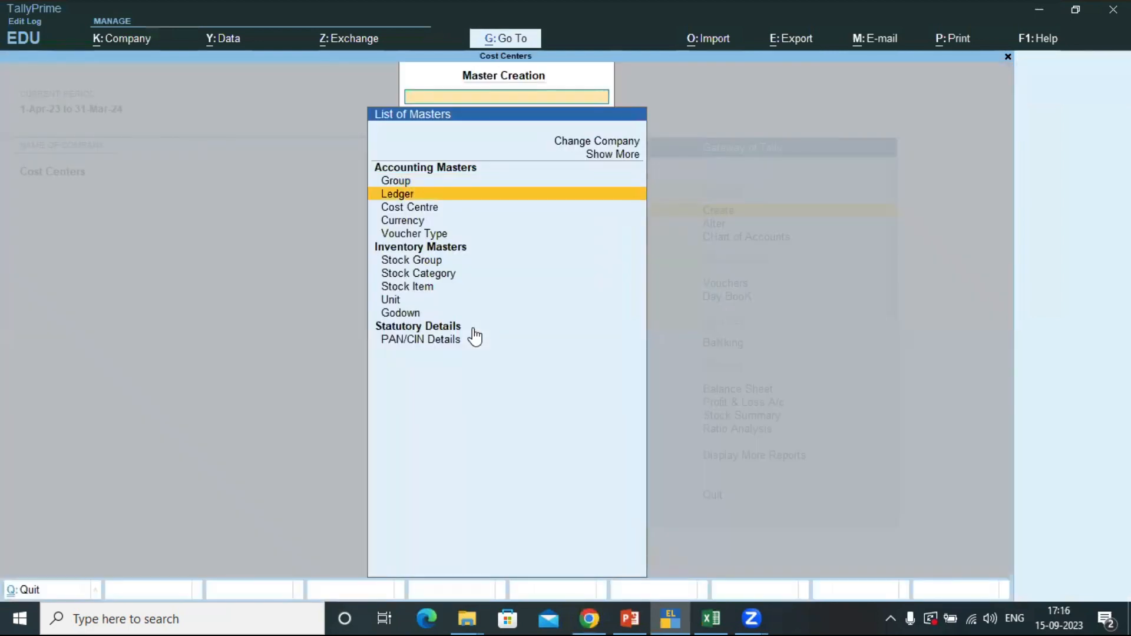
key(Return)
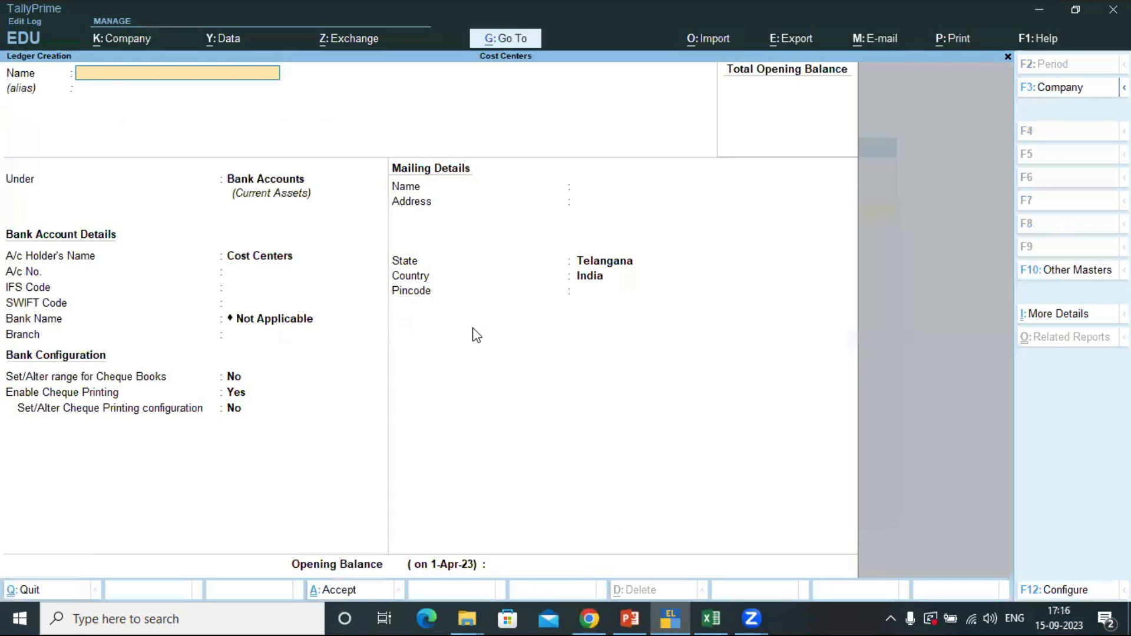
text(Wages)
key(Return)
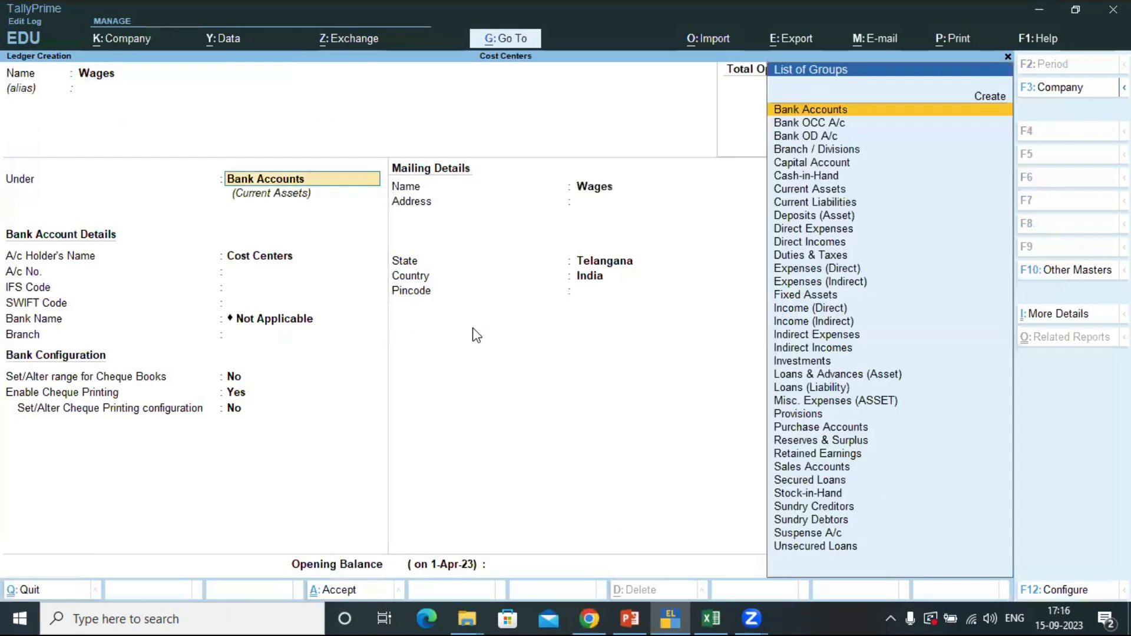
text(Di)
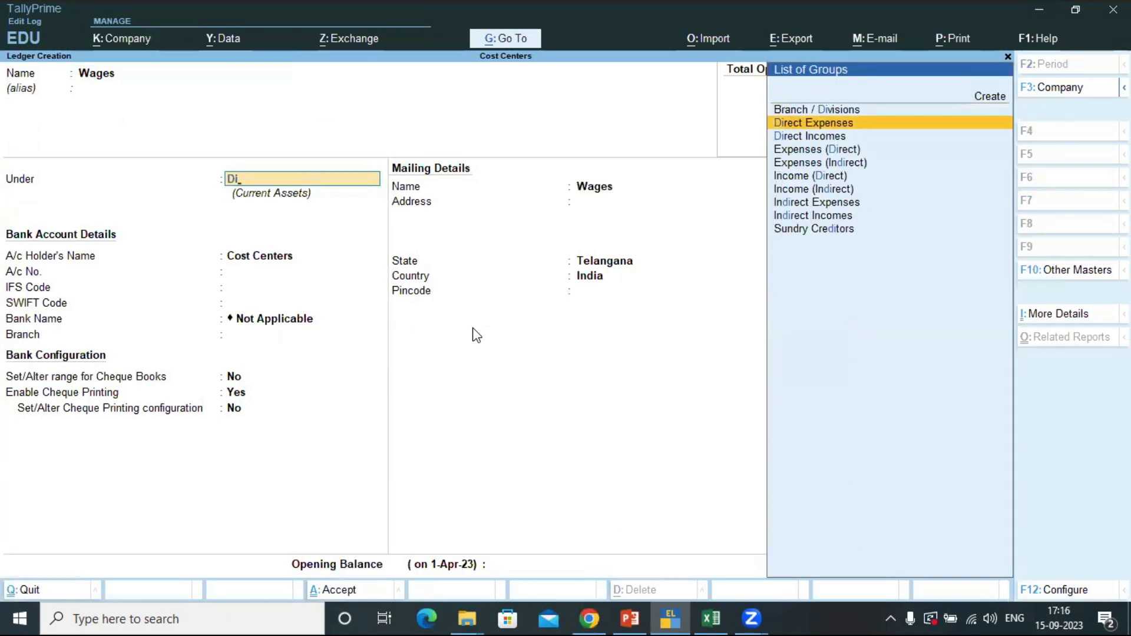
key(Return)
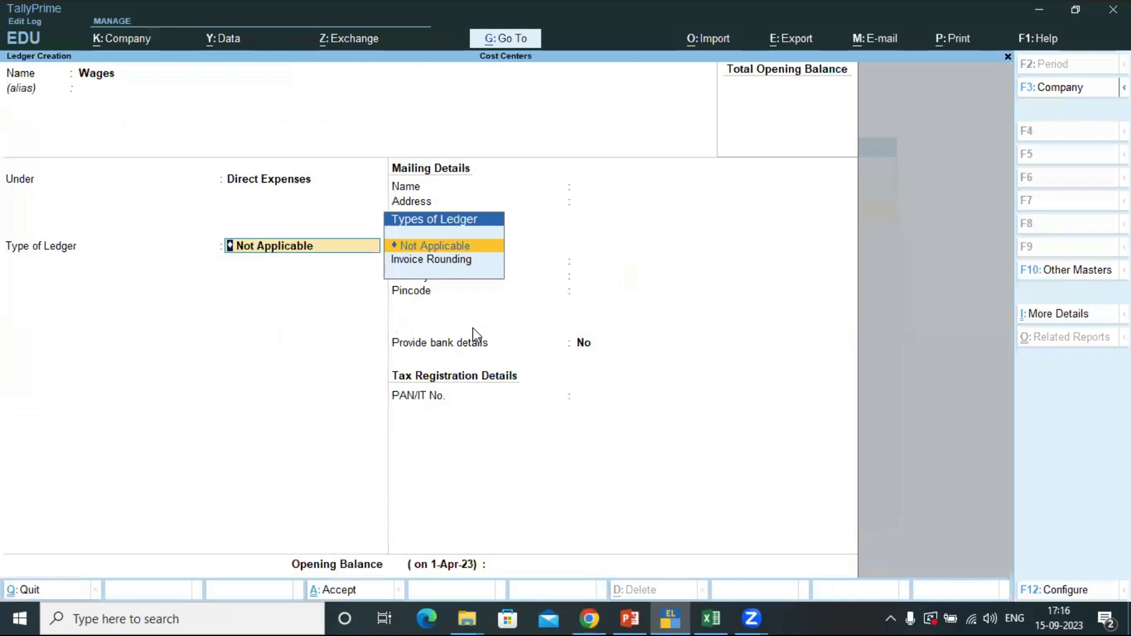
key(Return)
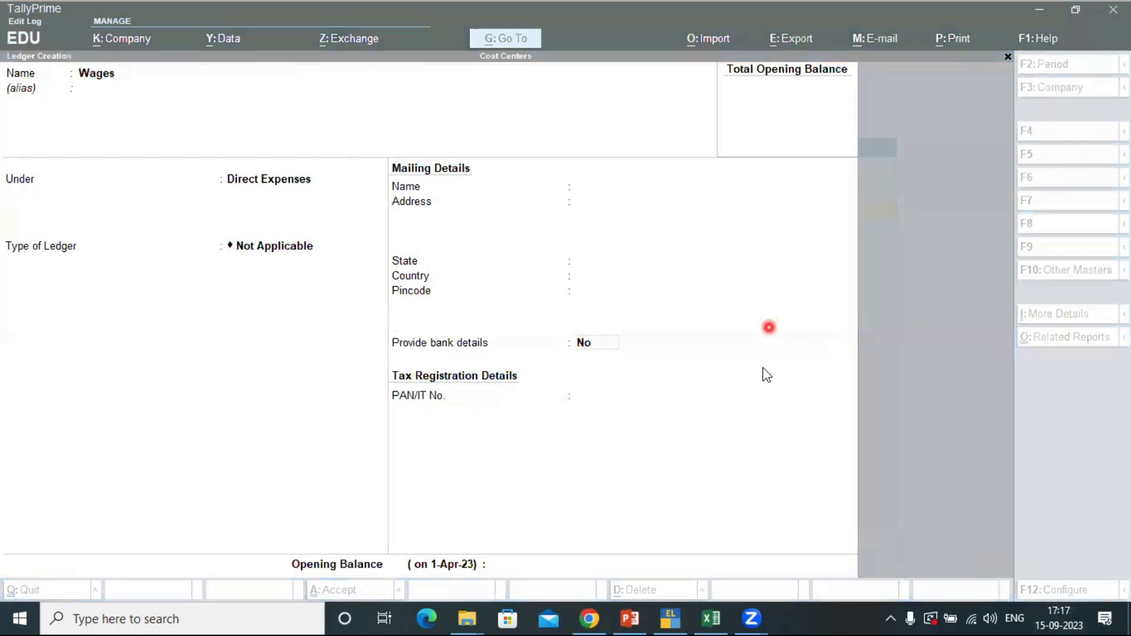
- Set Apply Cost Centres for Ledgers to Yes in the ledger creation configuration and save the configuration
click(1055, 590)
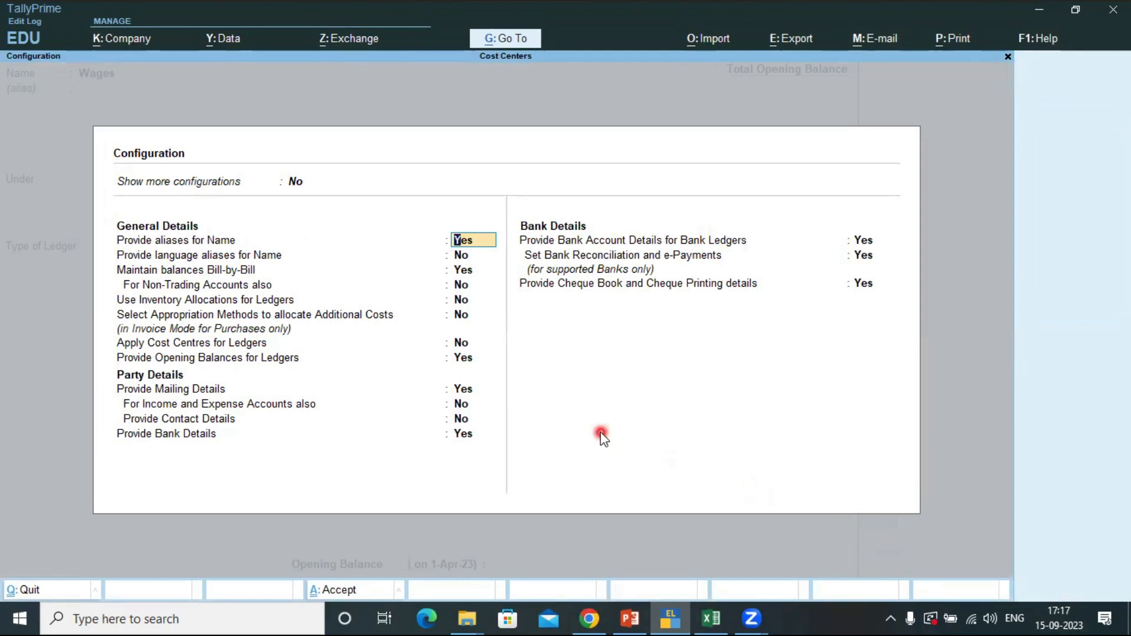
key(Down)
key(Down)
key(Down)
key(Down)
key(Down)
key(Down)
key(Down)
key(Up)
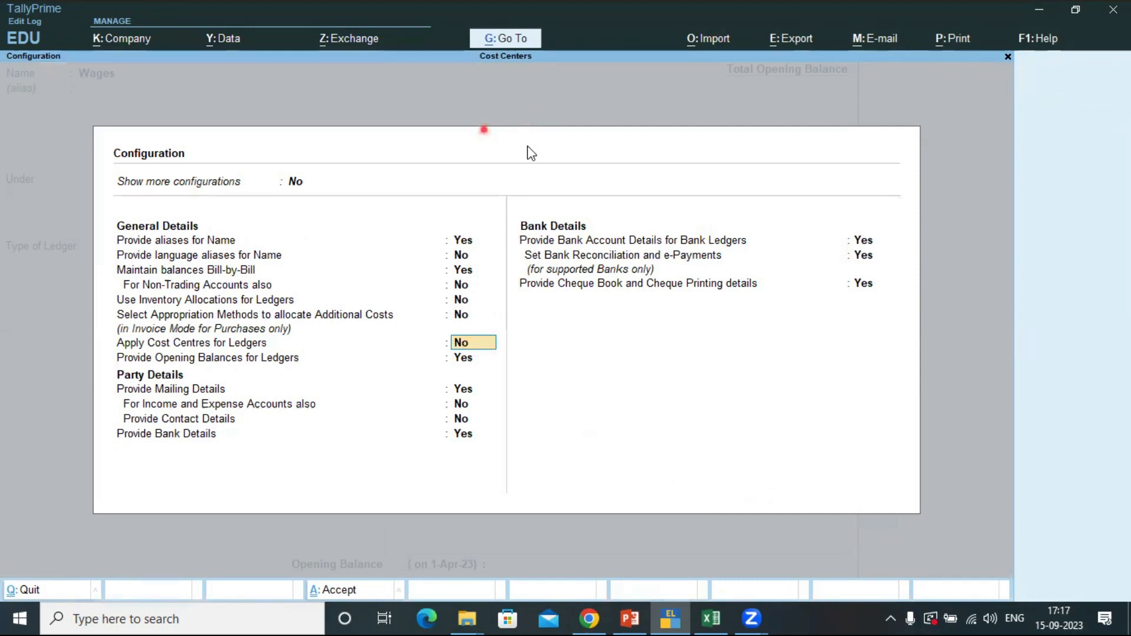
mouse_move(106, 335)
mouse_down()
mouse_move(163, 348)
mouse_move(483, 352)
mouse_up()
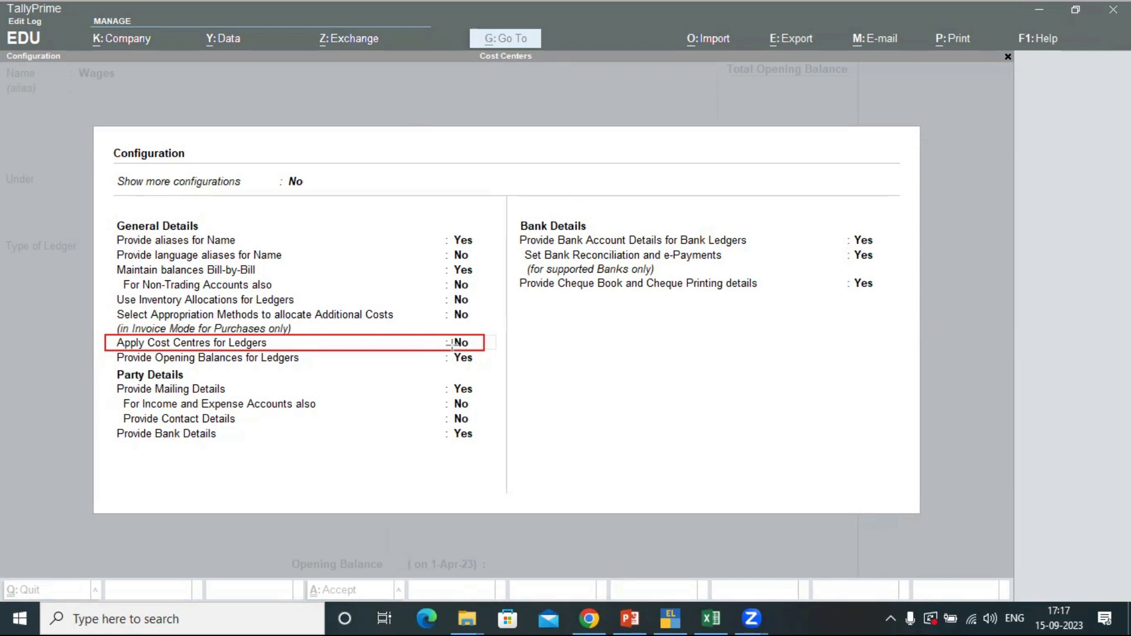
drag(422, 366, 491, 179)
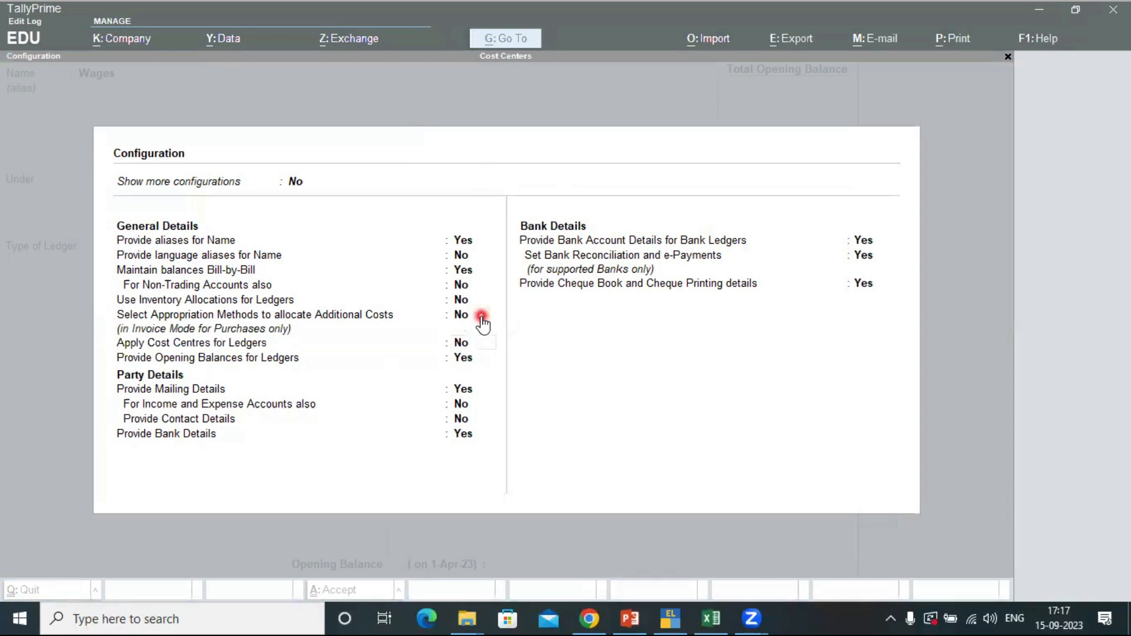
click(471, 342)
text(yes)
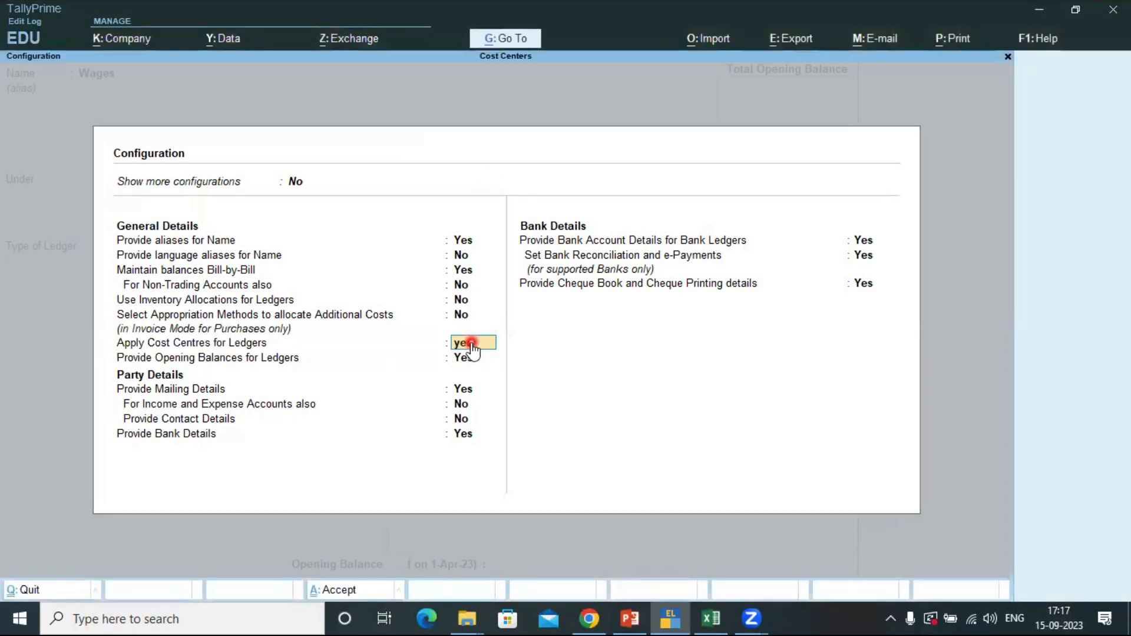
key(Return)
key(Return)
key(Return)
key(Return)
key(Return)
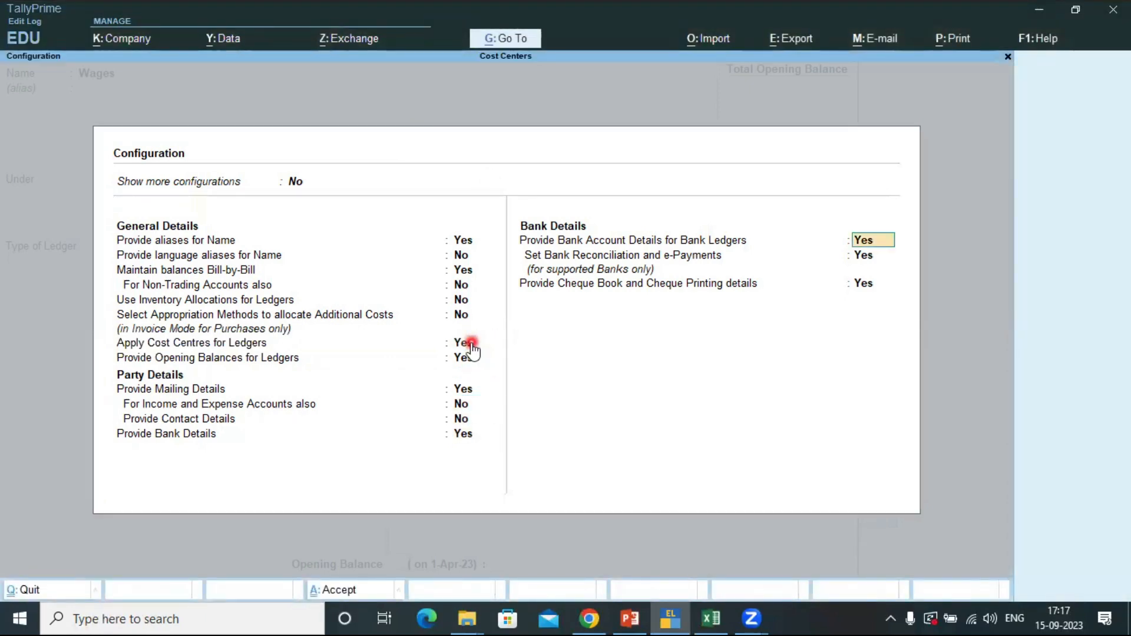
key(ctrl+a)
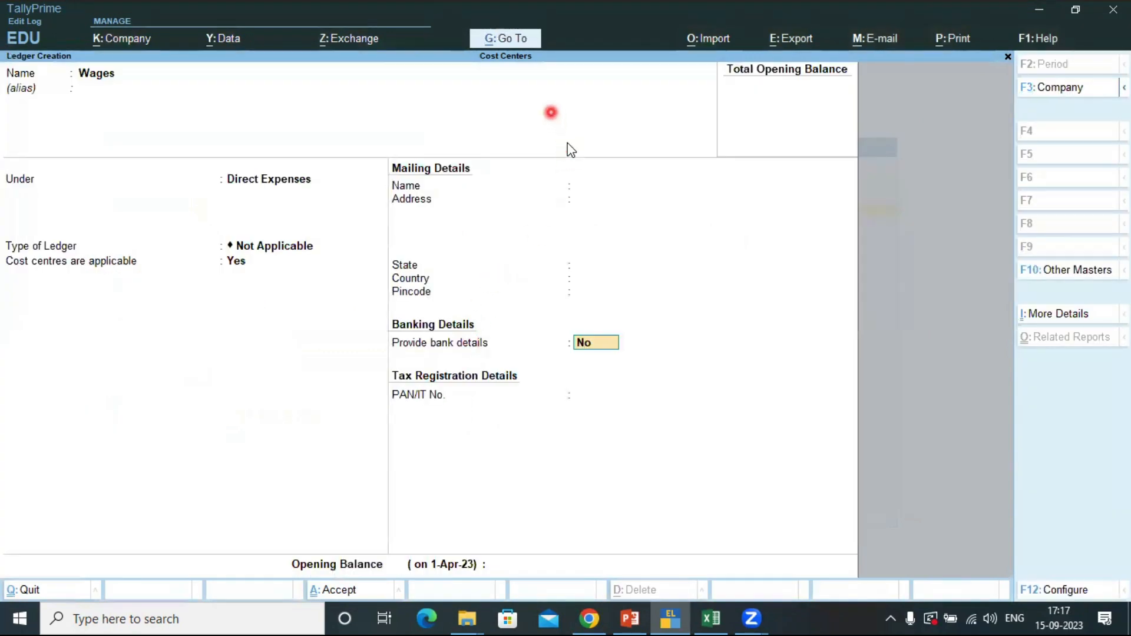
- Save the Wages ledger under Direct Expenses with cost centres applicable set to Yes and no opening balance
click(108, 74)
key(Return)
key(Return)
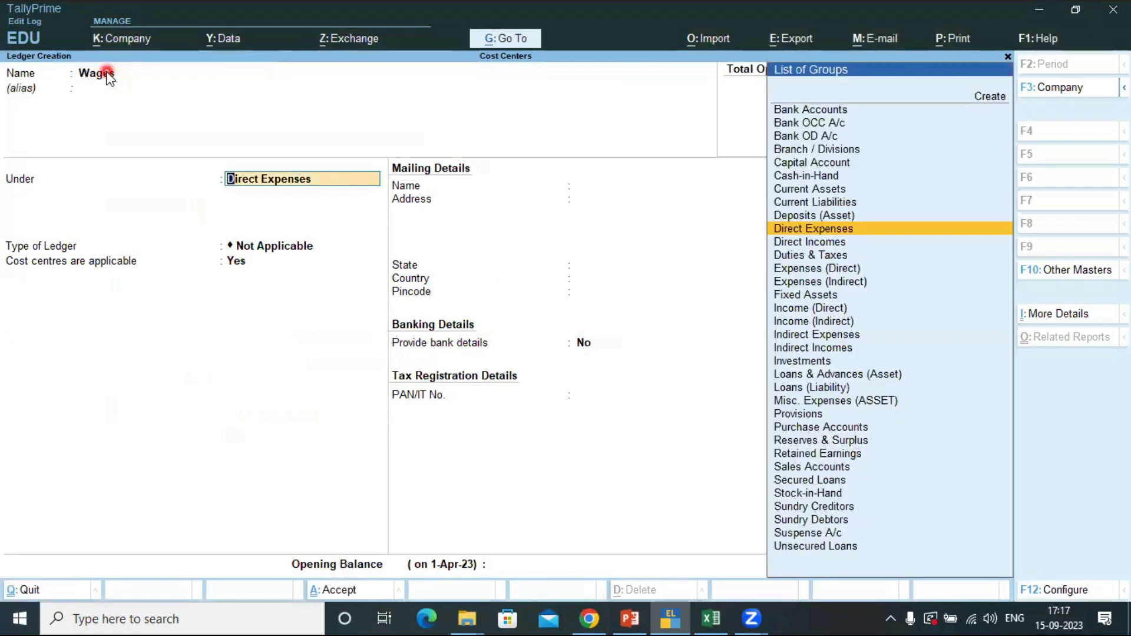
key(Return)
key(Return)
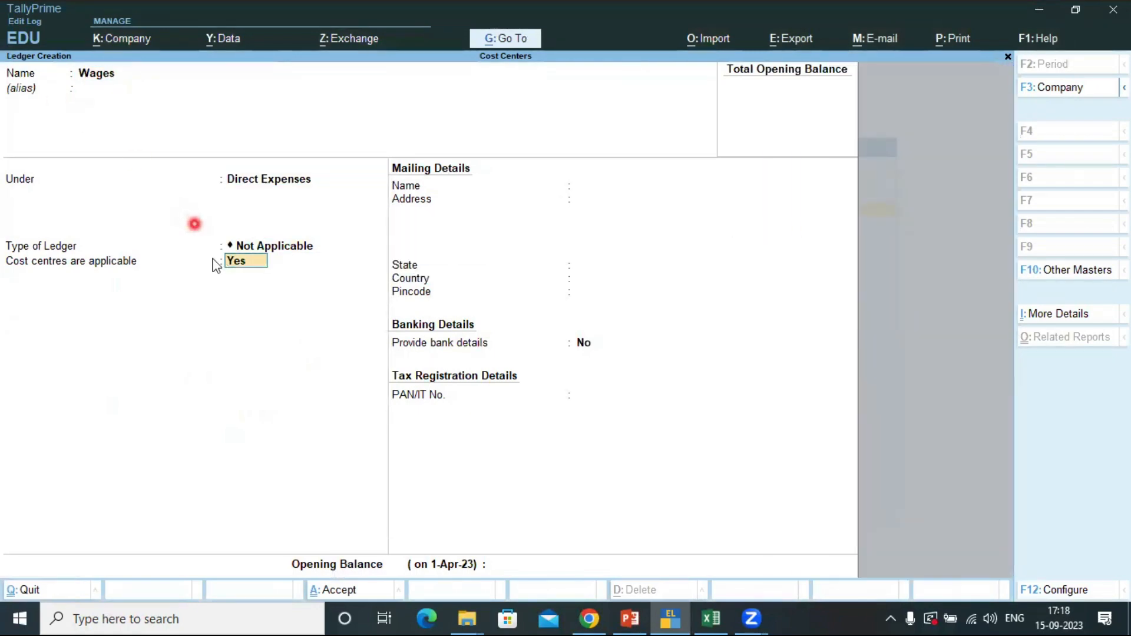
key(Return)
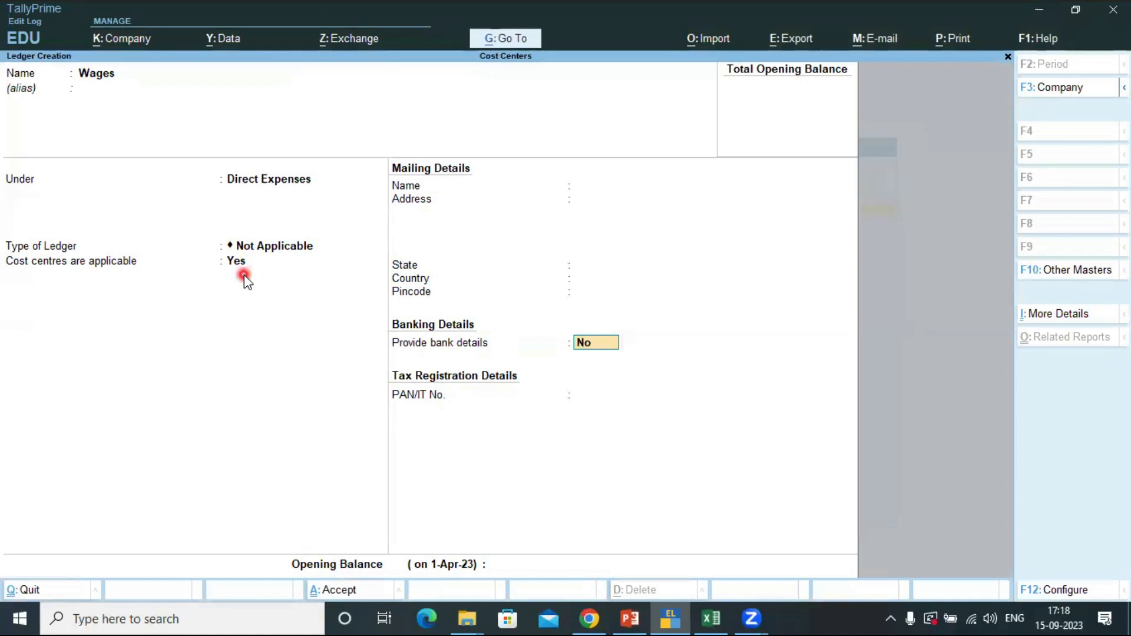
key(Return)
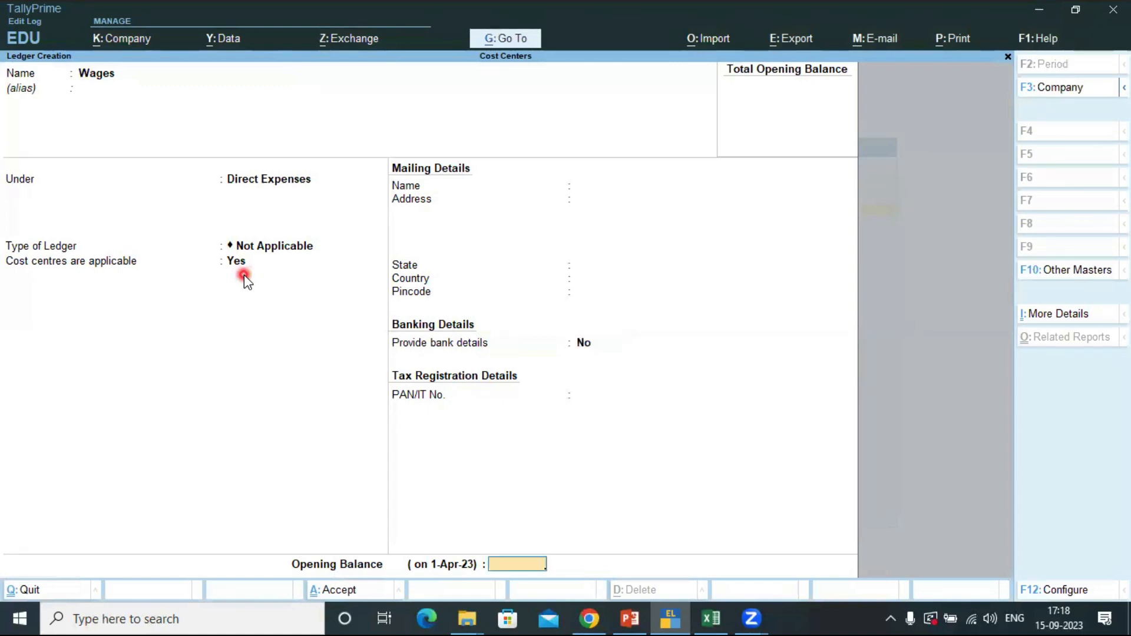
key(Return)
key(Return)
- Create the ledger Koolies Charges under Direct Expenses with cost centres applicable
text(Koolies Char)
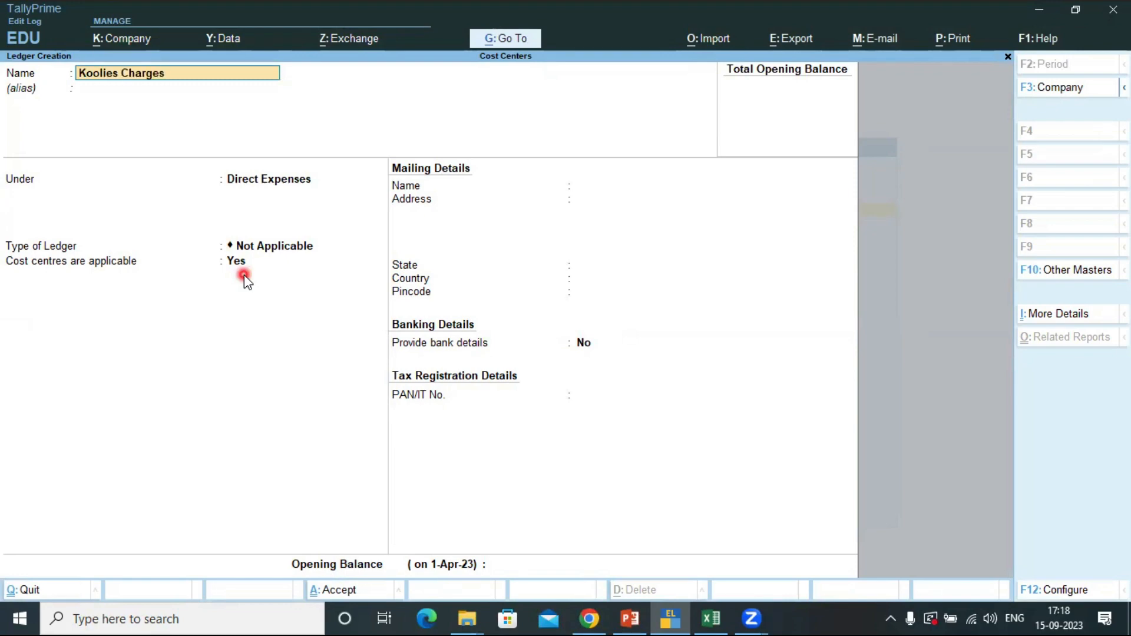
key(Return)
key(Return)
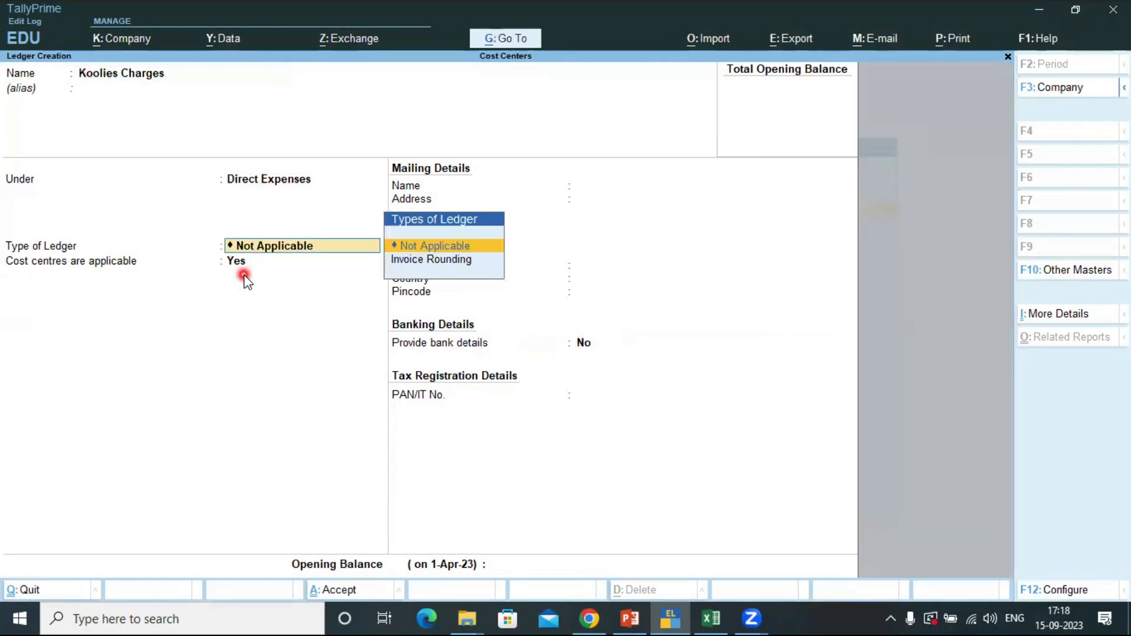
key(Return)
key(Return)
key(Return)
key(Return)
key(Return)
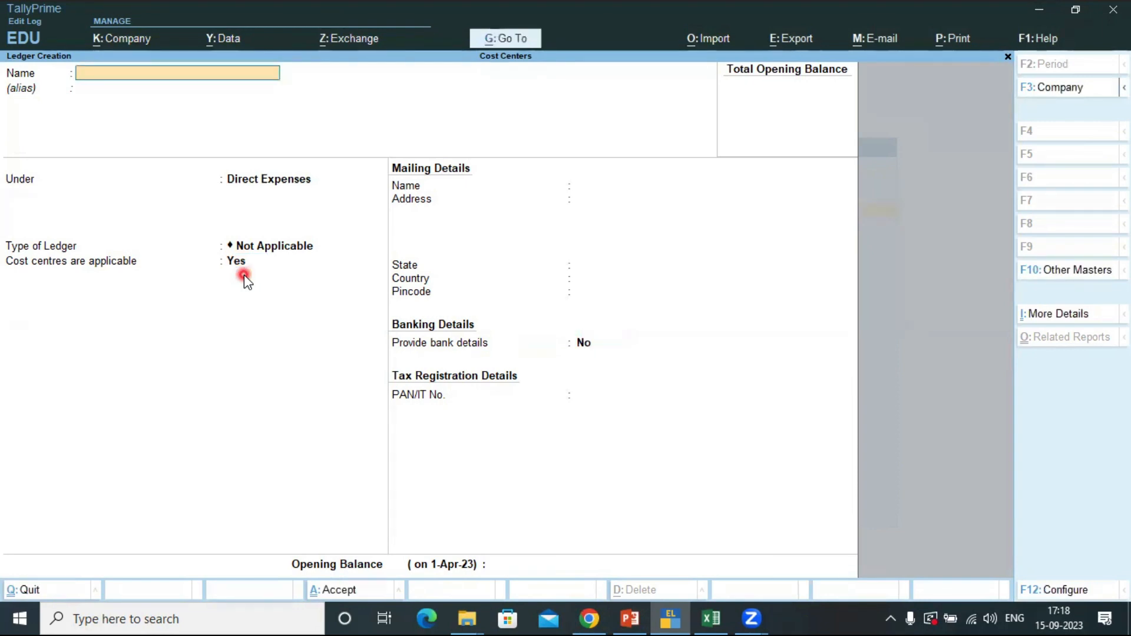
- Create the ledger Carriage Charges under Direct Expenses with cost centres applicable
text(Carri)
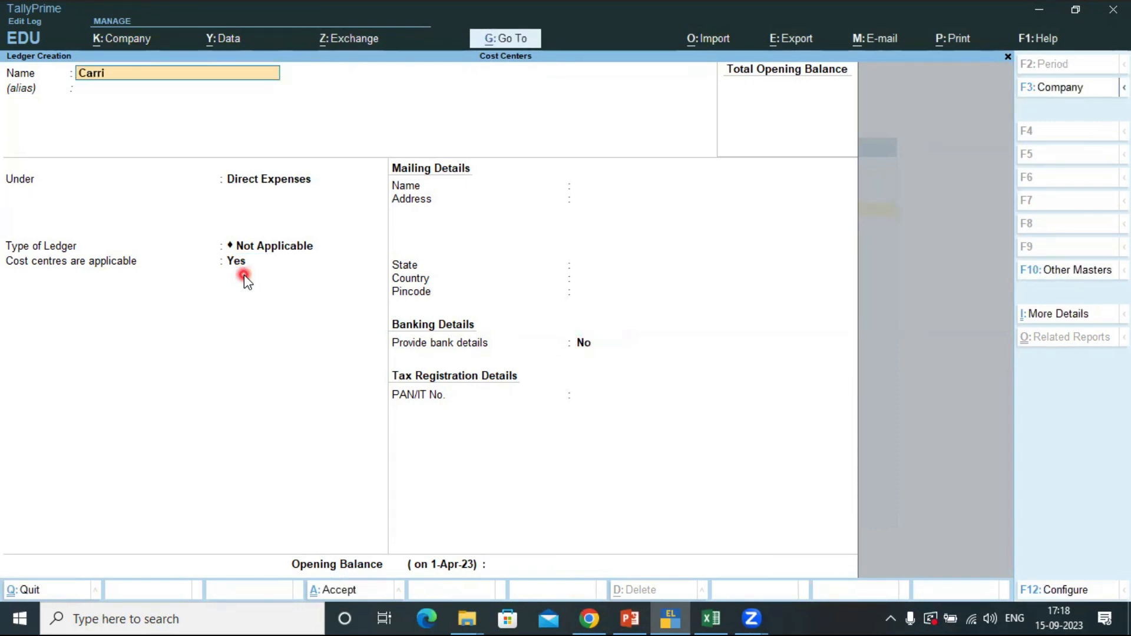
text(age Charges)
key(Return)
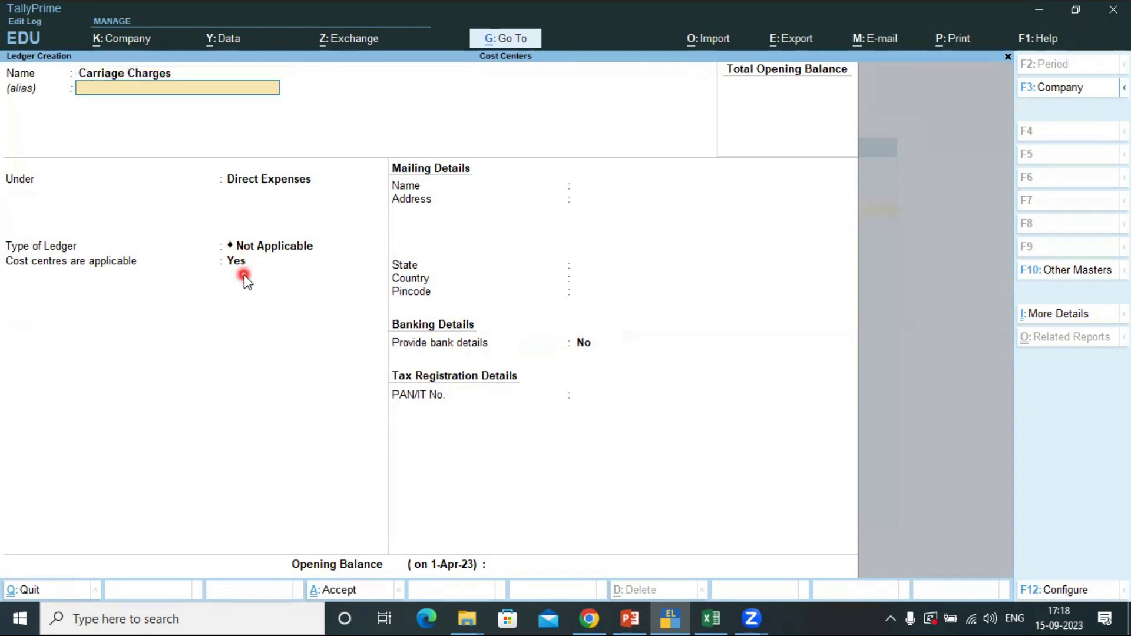
key(Return)
key(Return)
key(Return)
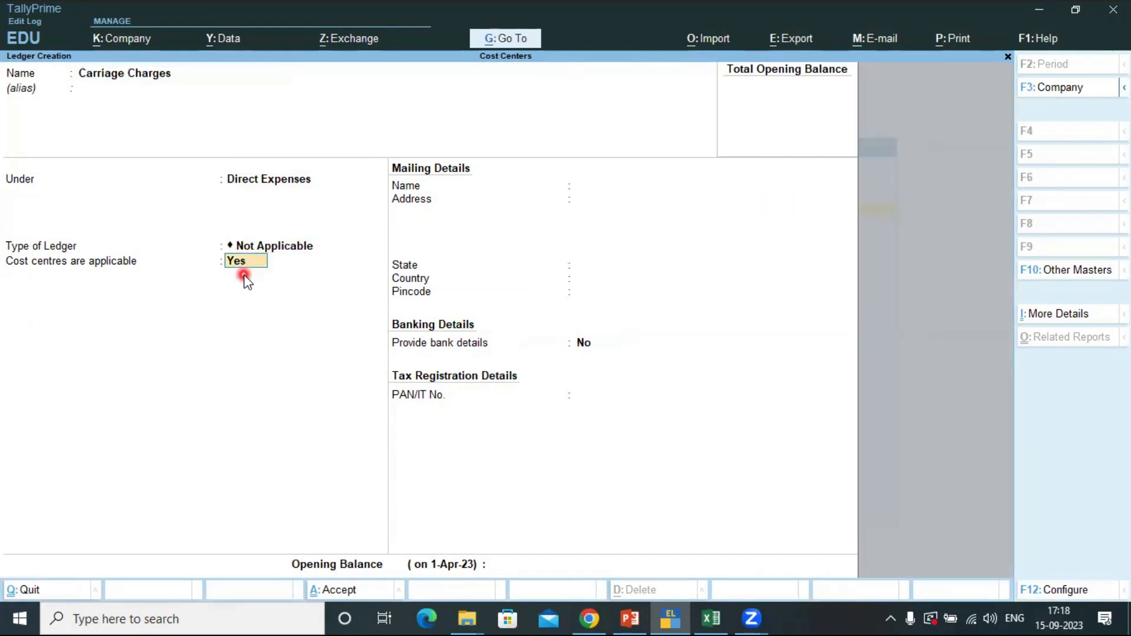
key(Return)
key(Return)
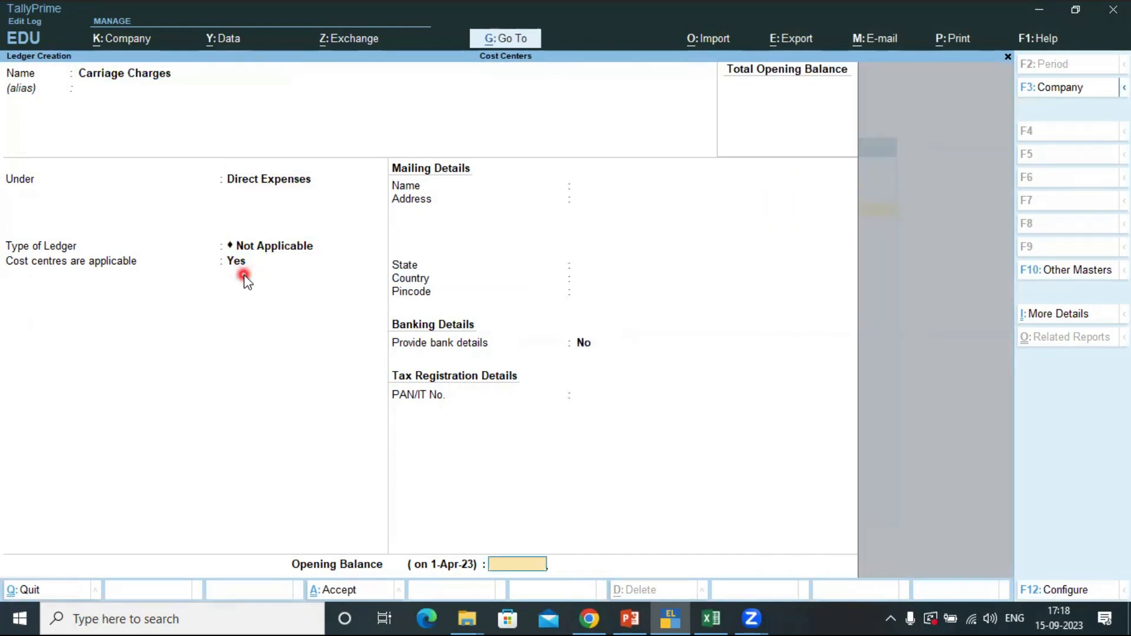
key(Return)
key(Return)
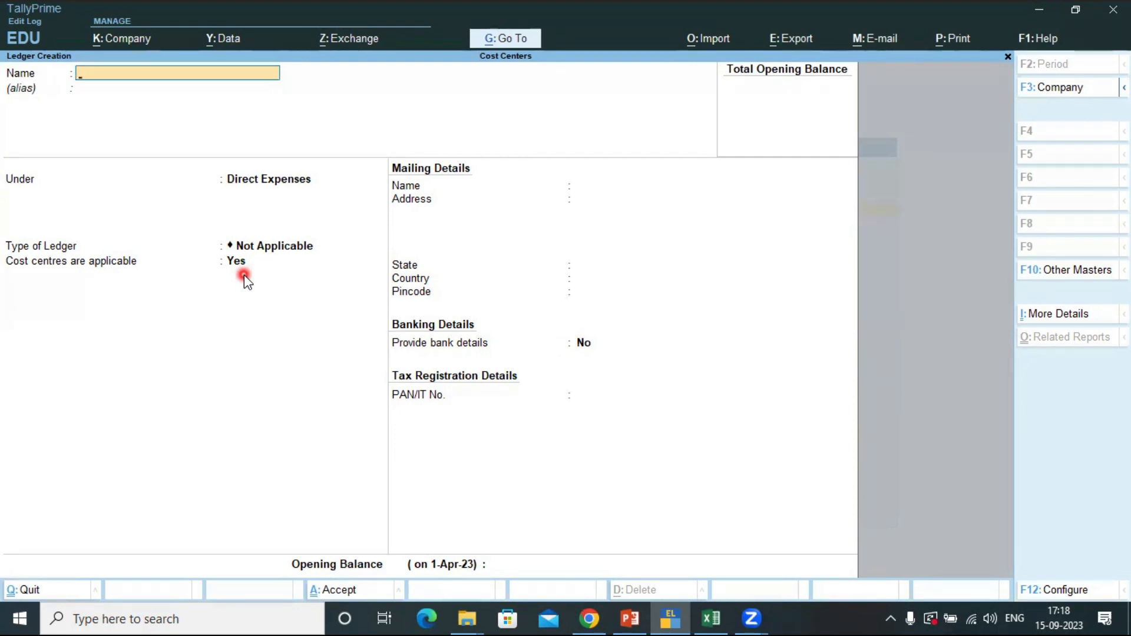
- Create the ledger Purchaes under Purchase Accounts with cost centres applicable
click(237, 263)
text(s)
key(Return)
text(Pu)
key(Return)
key(Return)
key(Return)
key(Return)
key(Return)
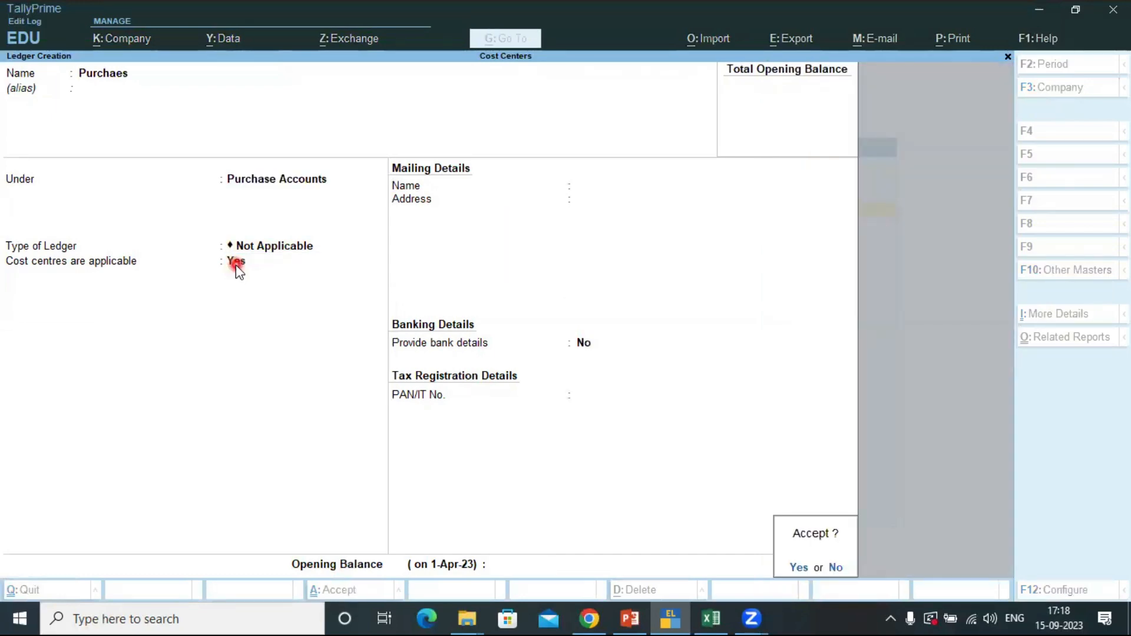
key(Return)
- Create the ledger Sales under Sales Accounts with cost centres applicable and no bank details
text(Sa)
key(Return)
text(Sa)
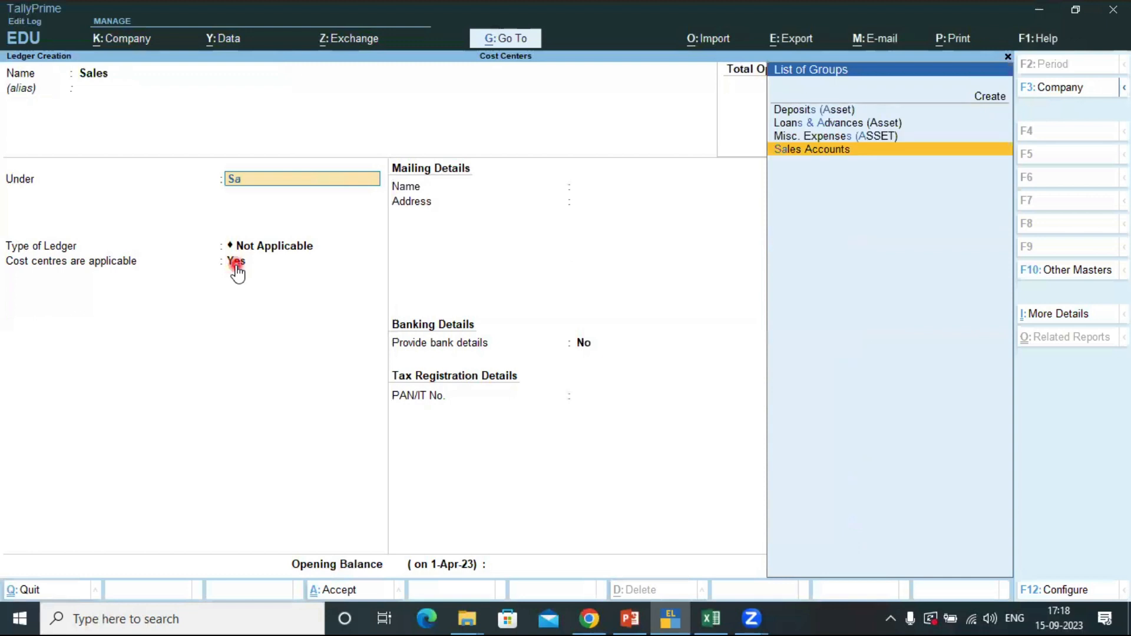
key(Return)
key(Return)
key(Return)
key(Return)
key(Return)
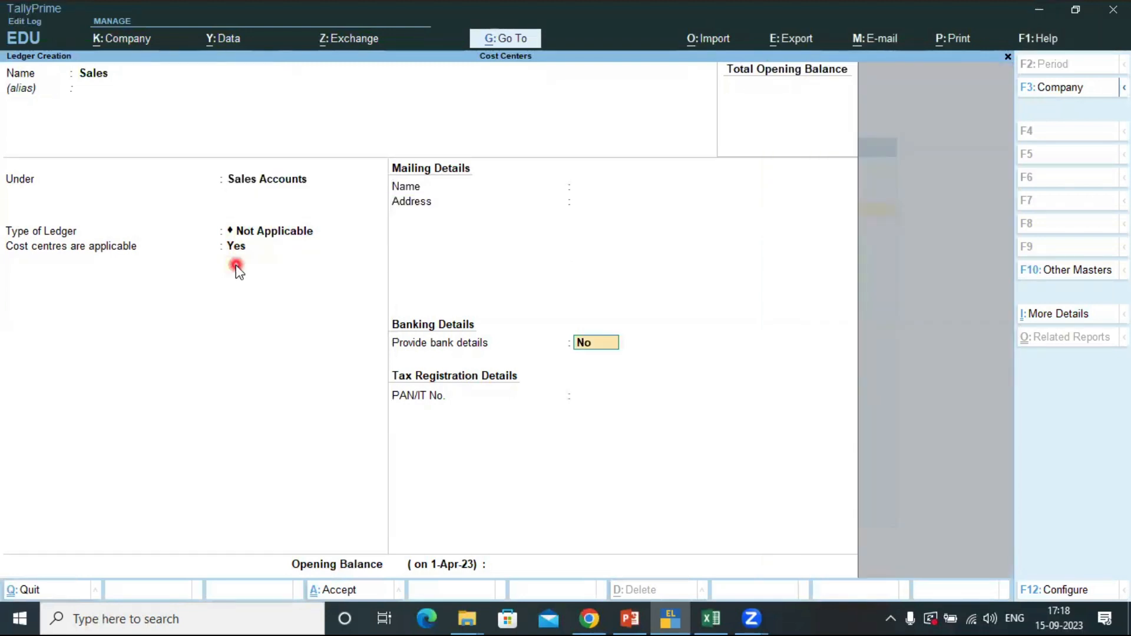
key(Return)
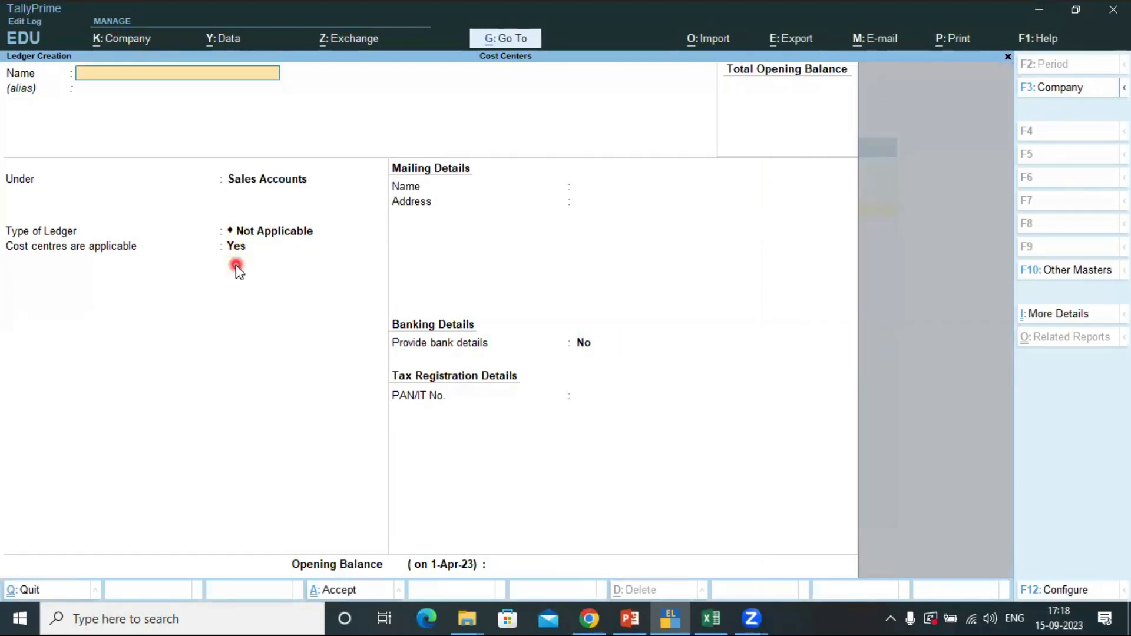
- Check the PDF's transaction list in Chrome against the created ledgers and leave TallyPrime's ledger creation for the Gateway of Tally
click(582, 617)
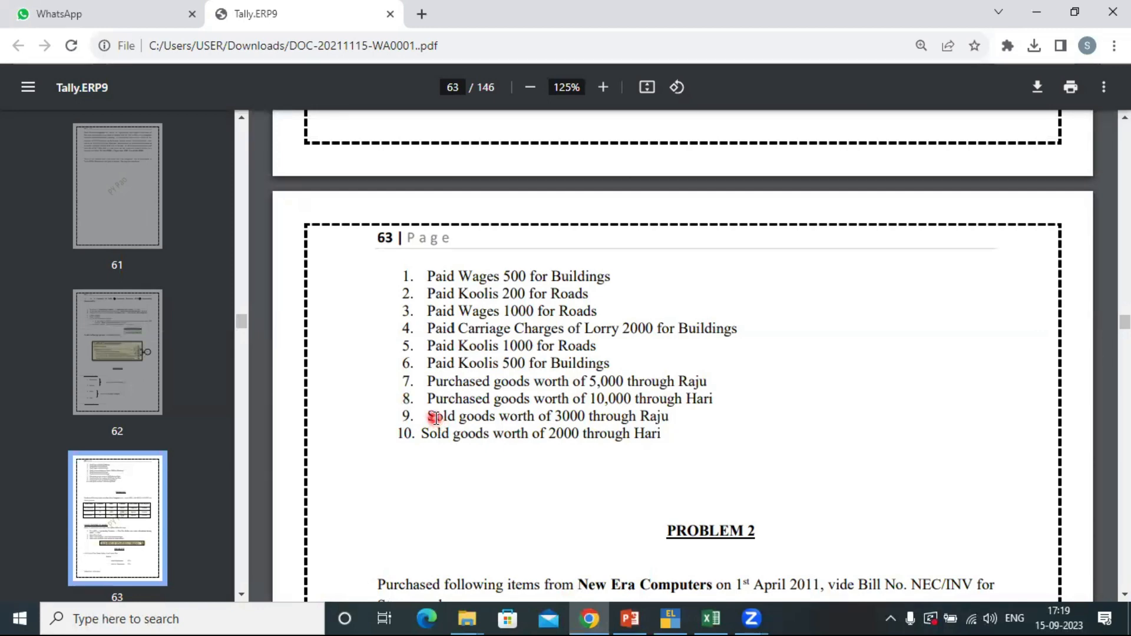
key(alt+Tab)
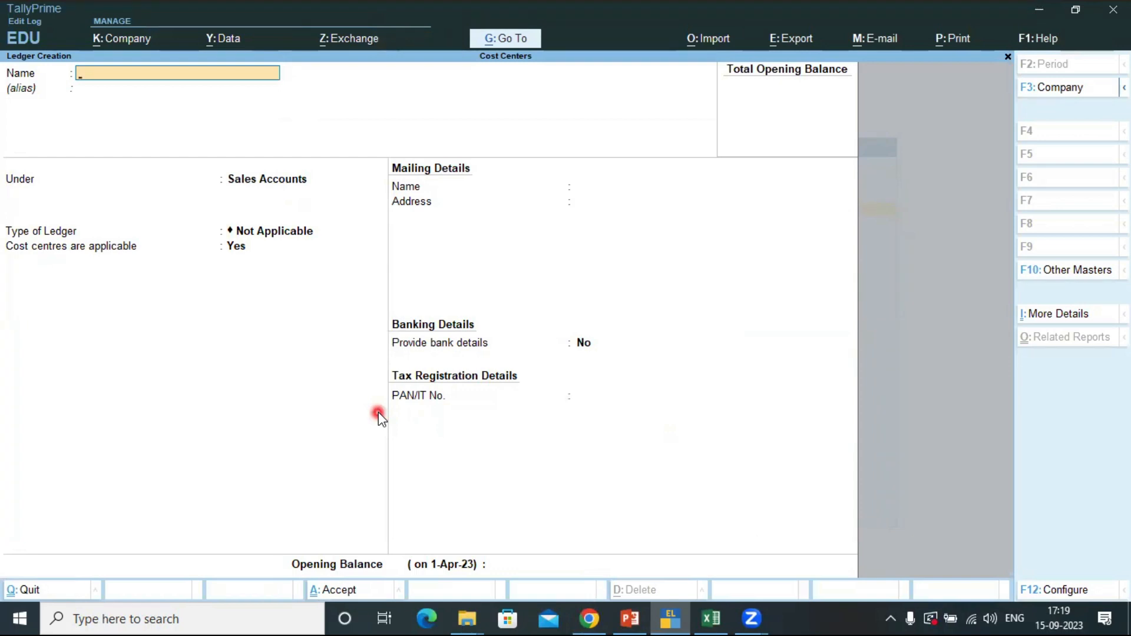
key(Escape)
key(y)
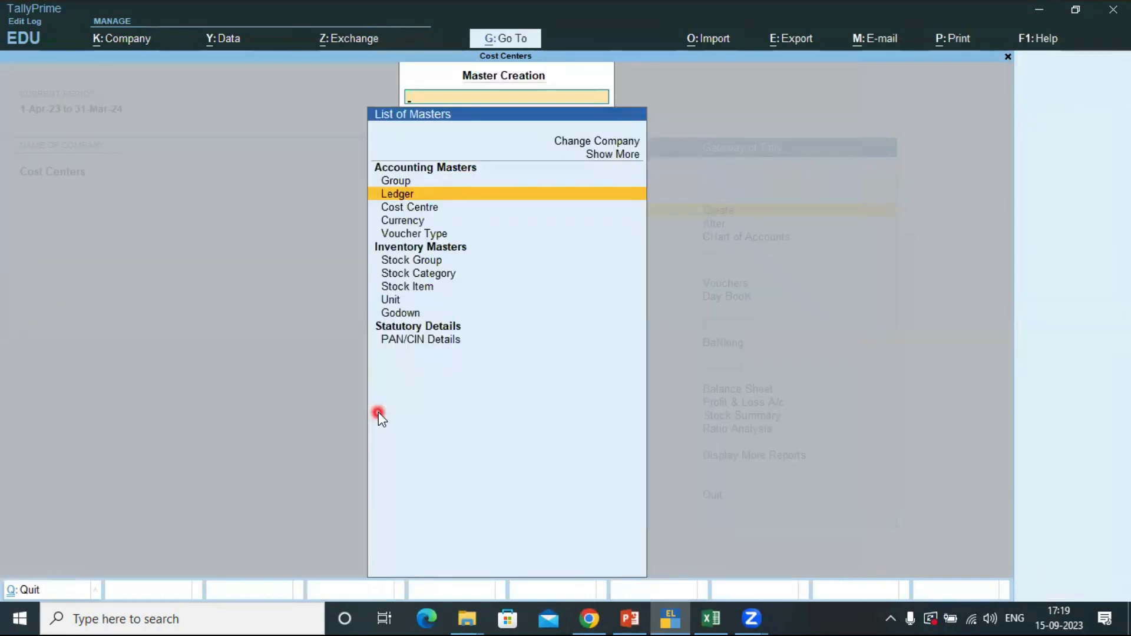
key(Escape)
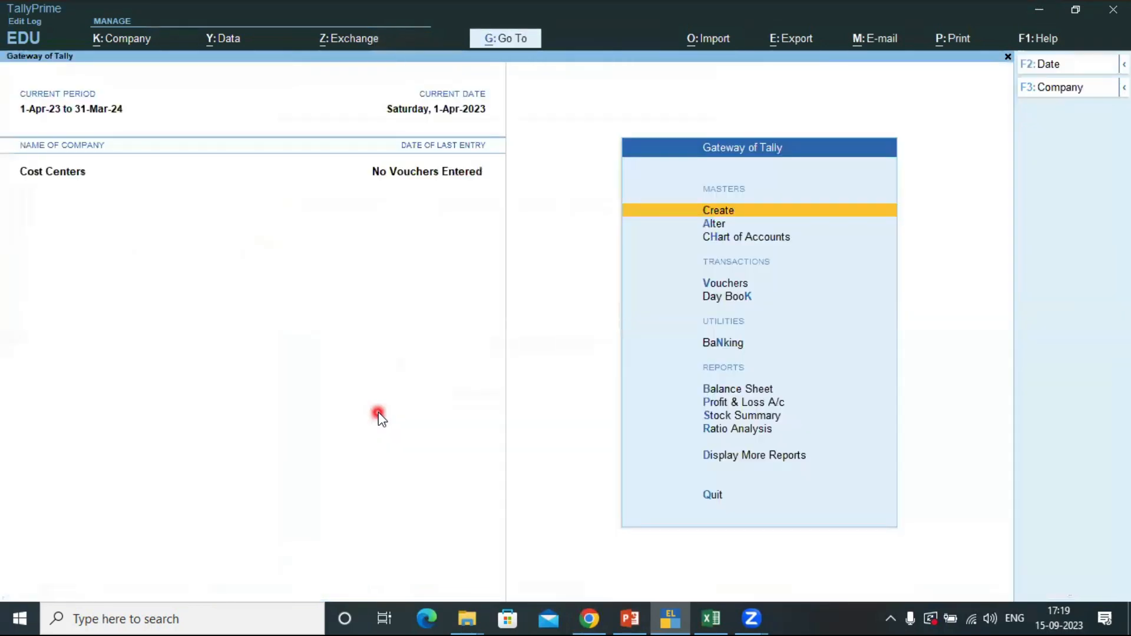
key(alt+Tab)
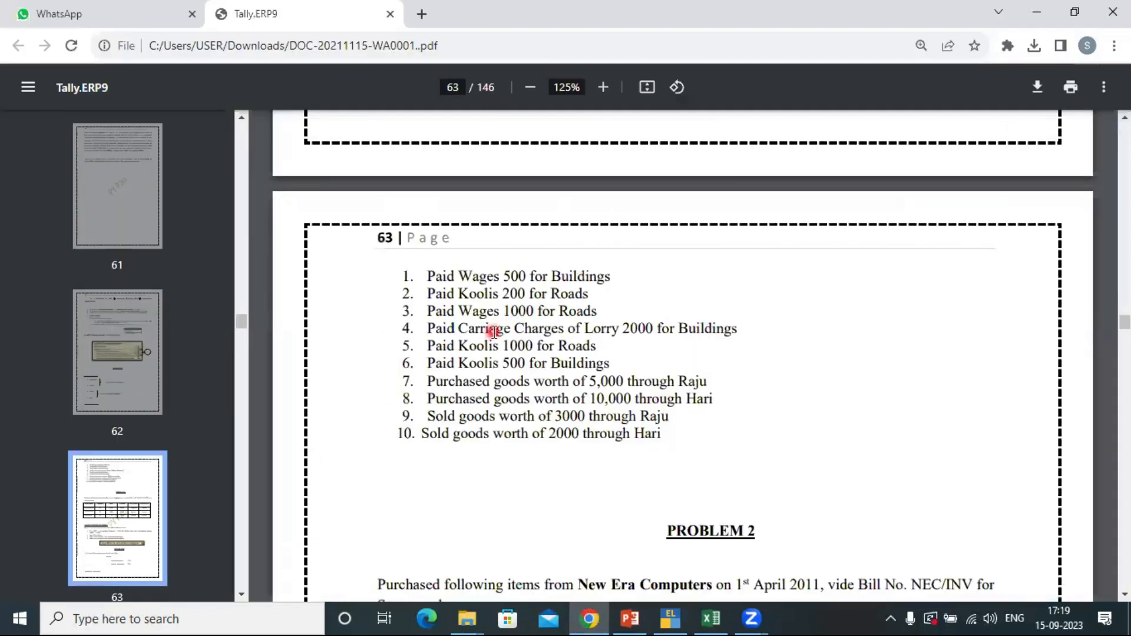
- Review how Problem 1 in the PDF groups its cost centres into cost categories
scroll(493, 331, up, 7)
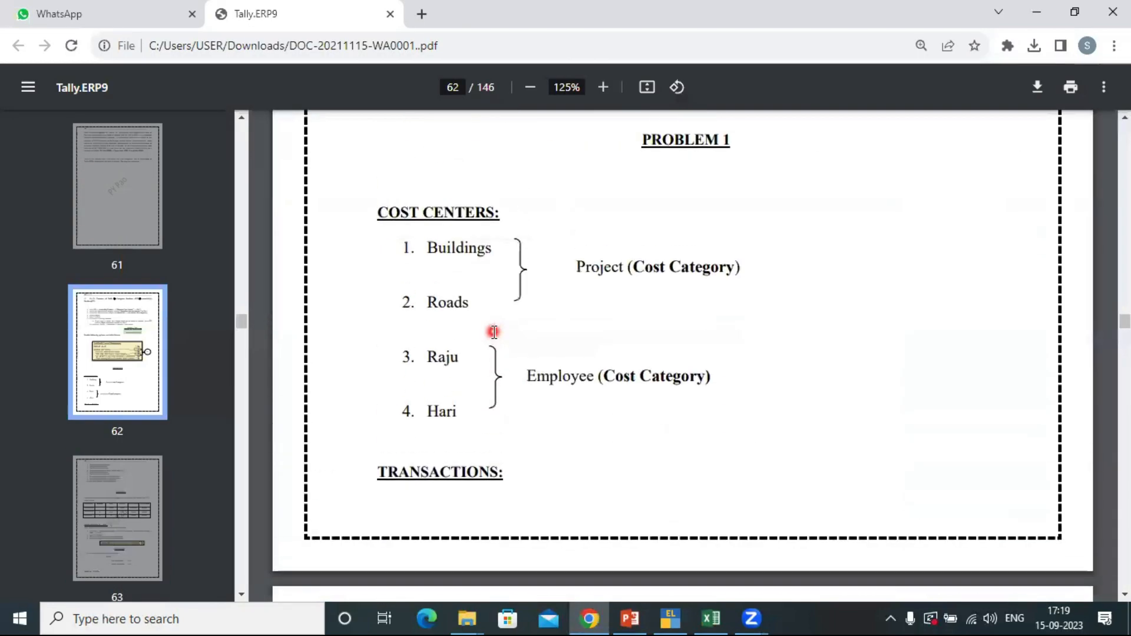
drag(577, 266, 623, 269)
click(577, 264)
drag(623, 266, 741, 268)
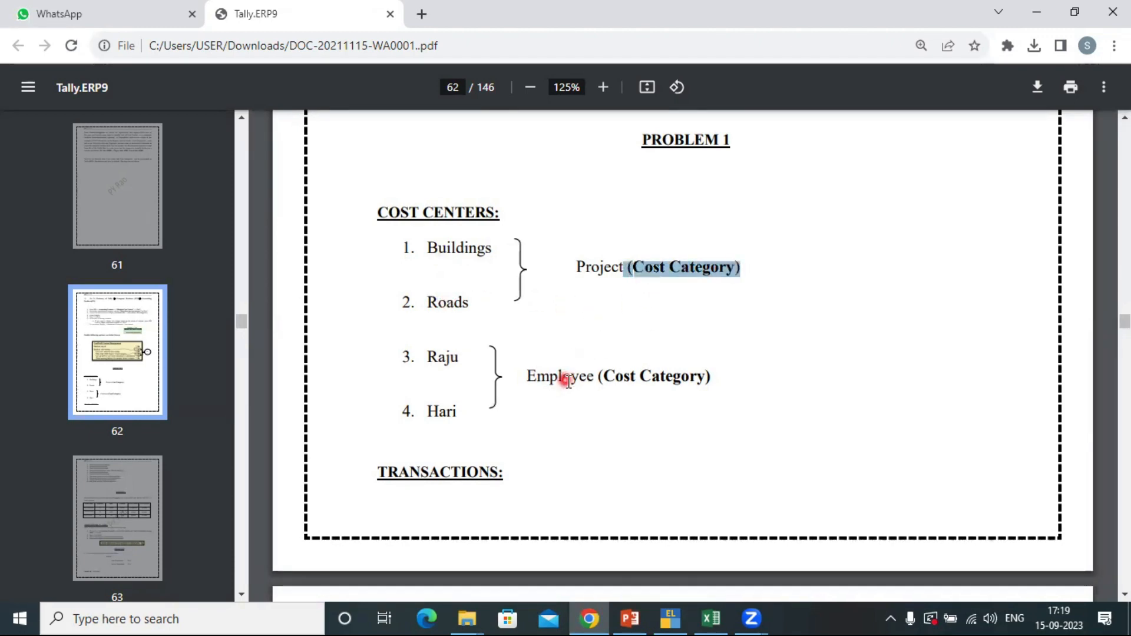
- Switch to TallyPrime, expand the list of masters to show all types, and start creating a new Cost Category
key(alt+Tab)
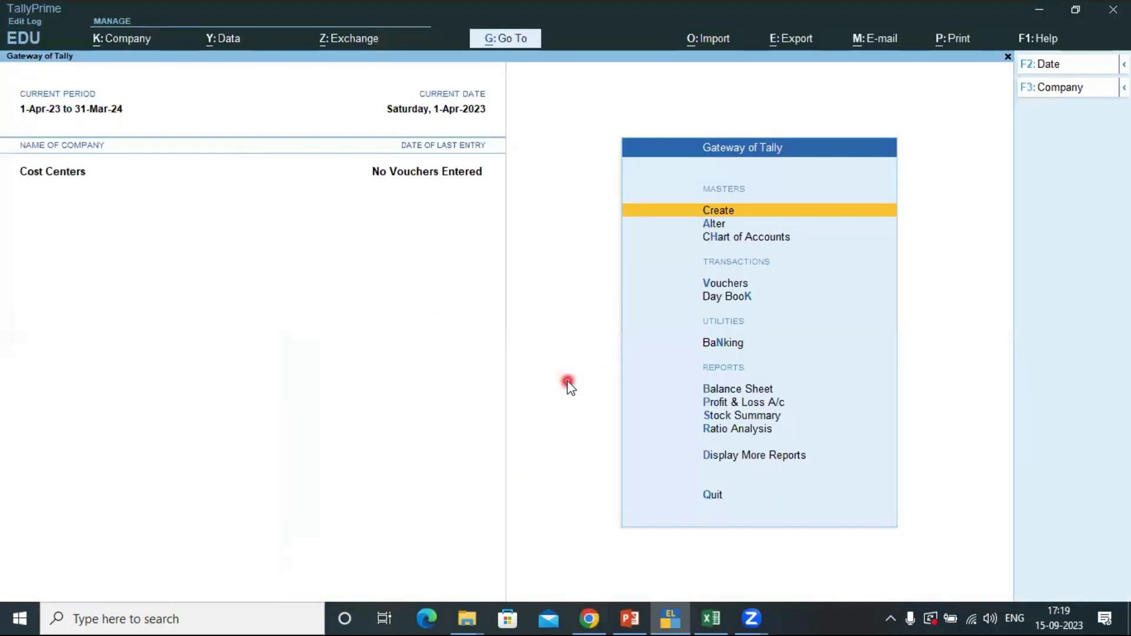
key(Return)
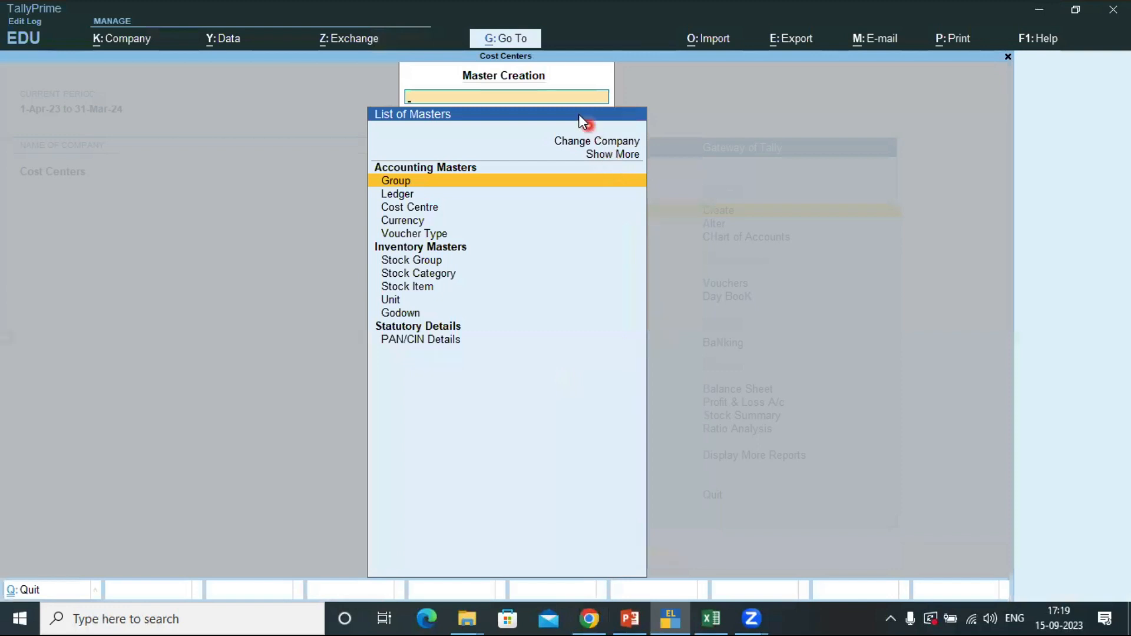
drag(567, 150, 652, 165)
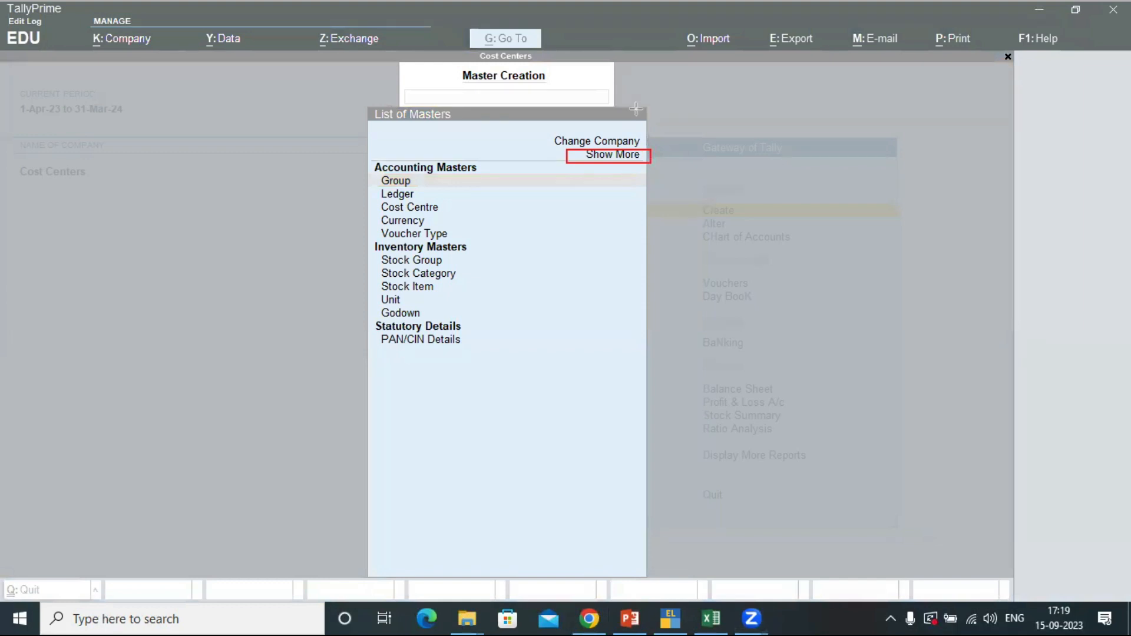
click(606, 163)
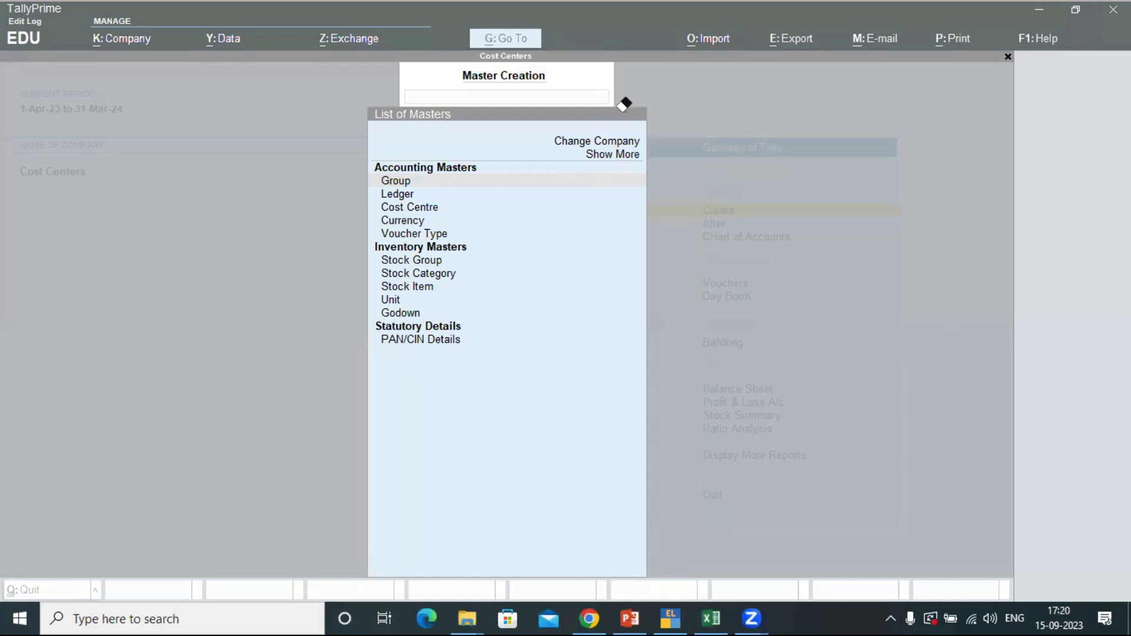
click(600, 152)
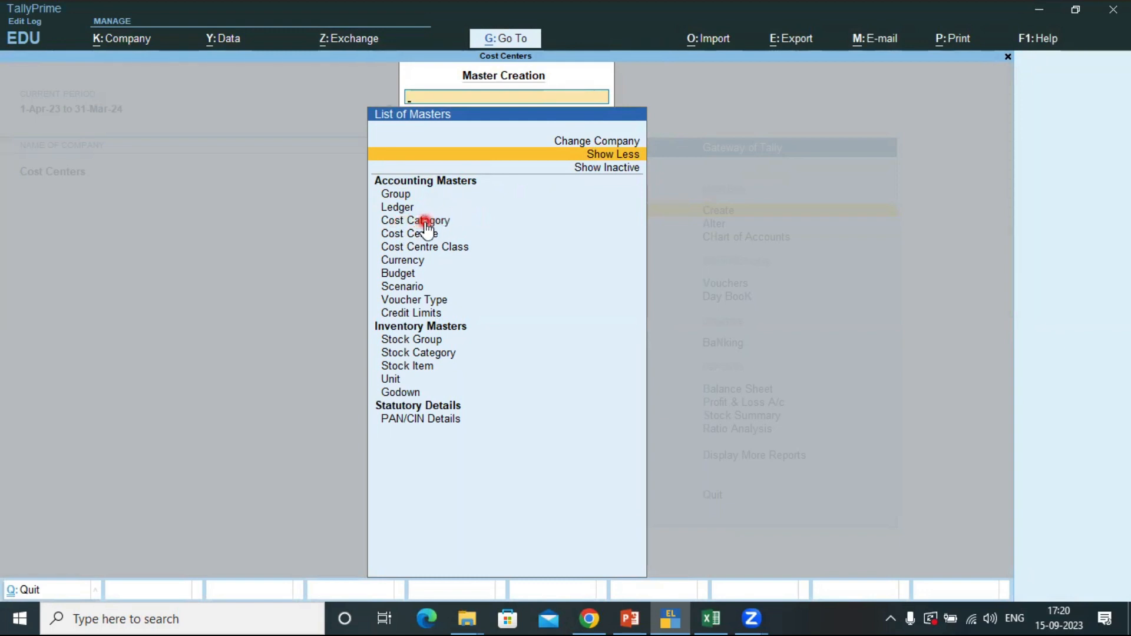
key(Down)
key(Down)
key(Down)
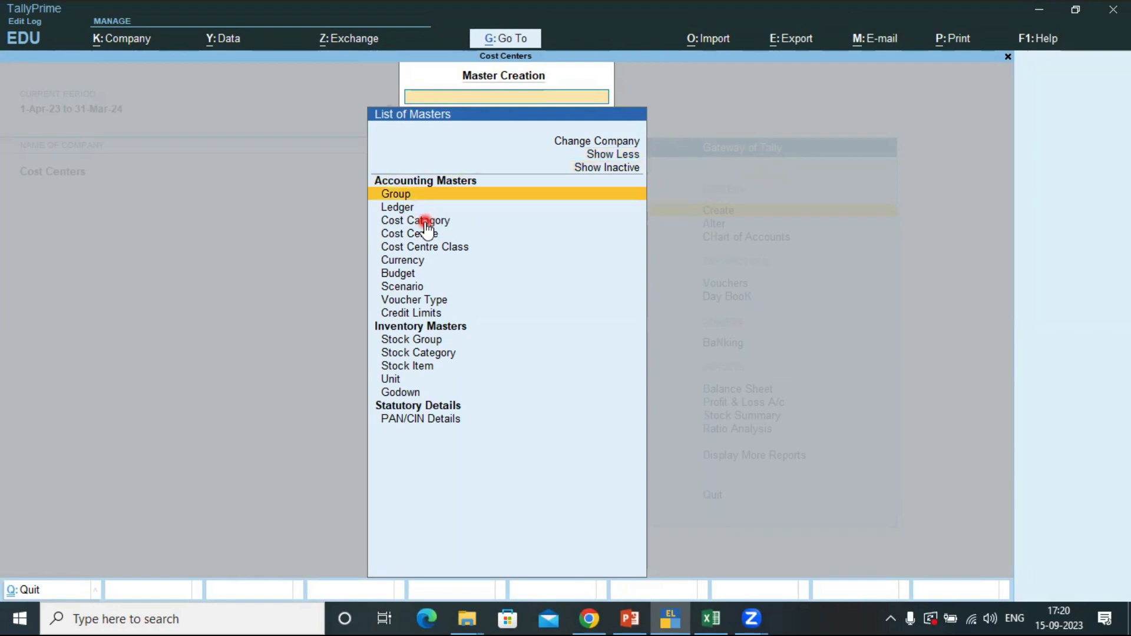
key(Down)
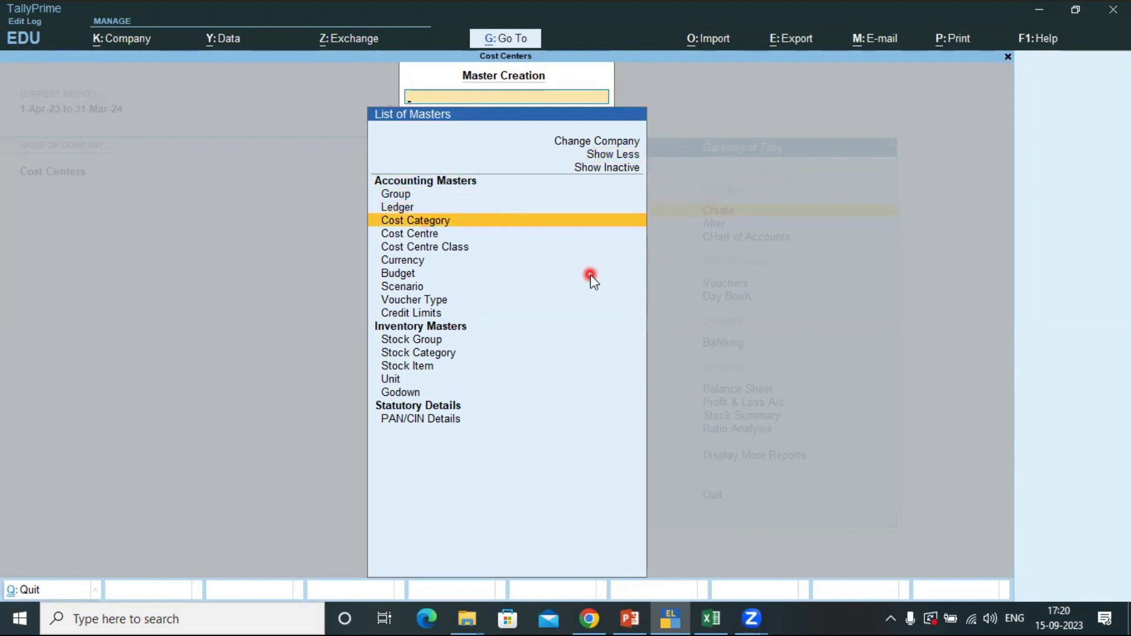
key(Return)
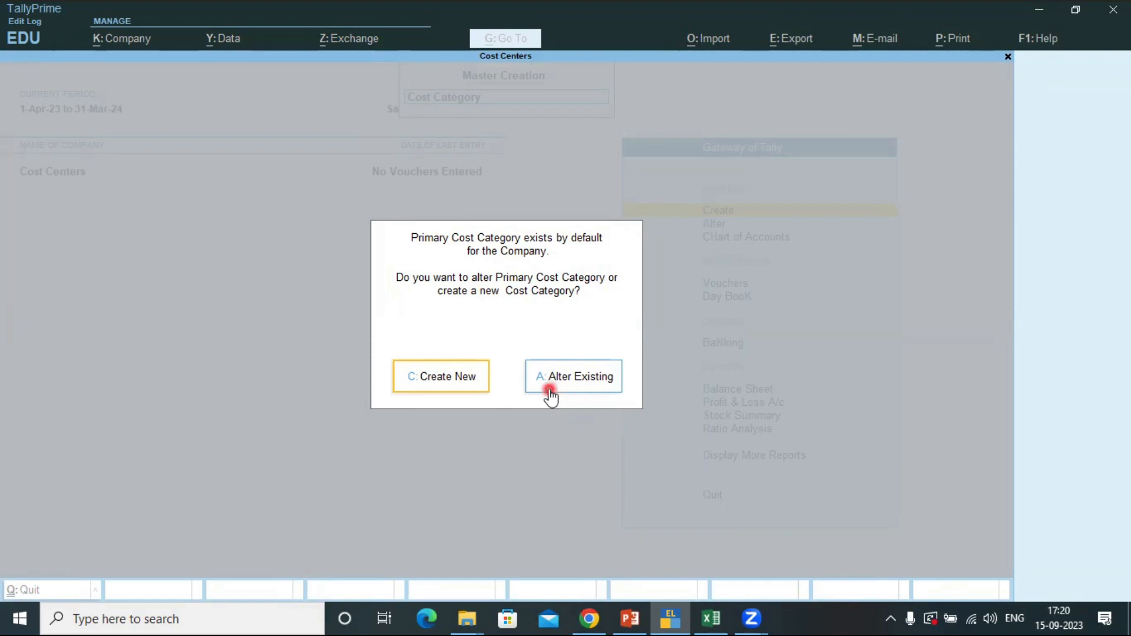
click(436, 380)
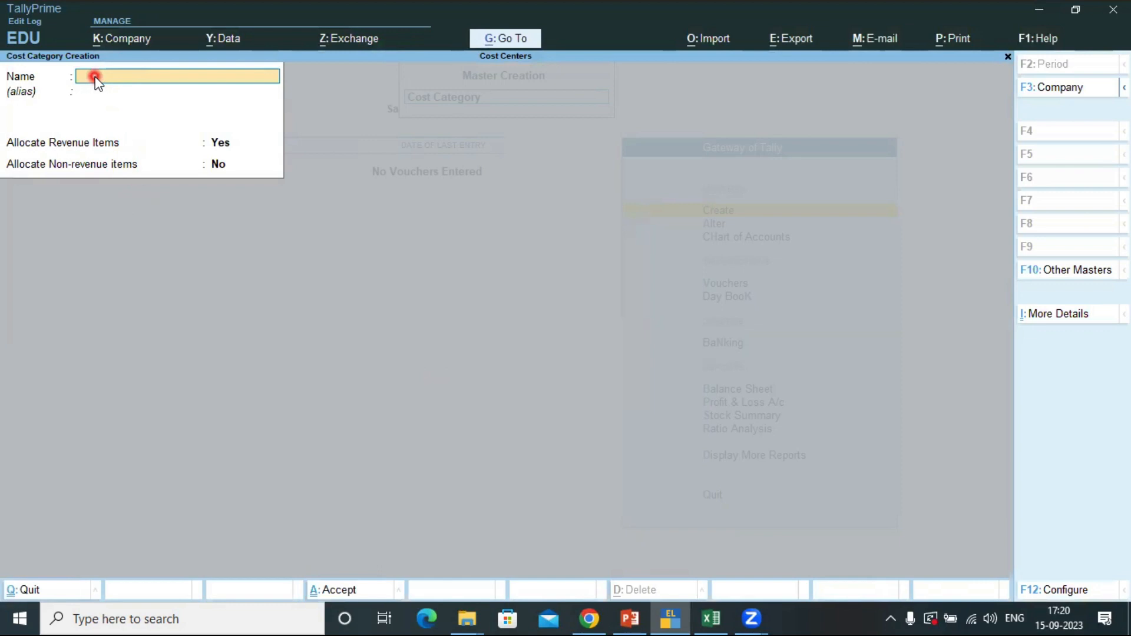
- Create the cost category Abc Projects Ltd, allocating revenue items but not non-revenue items
key(alt+Tab)
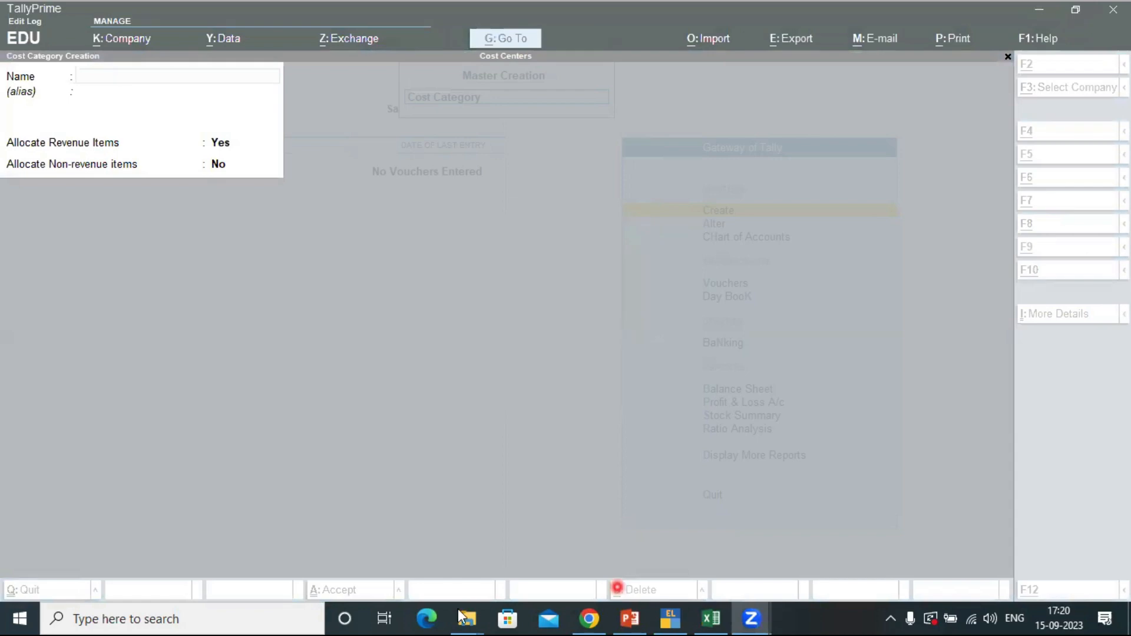
click(673, 612)
click(673, 613)
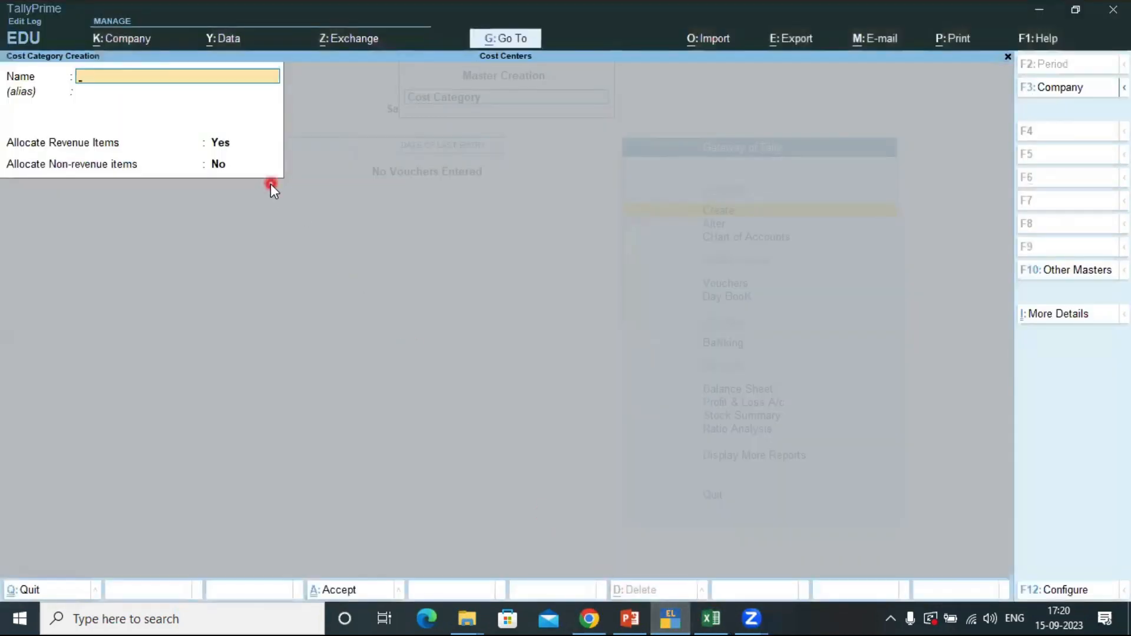
text(Abc Projecgts)
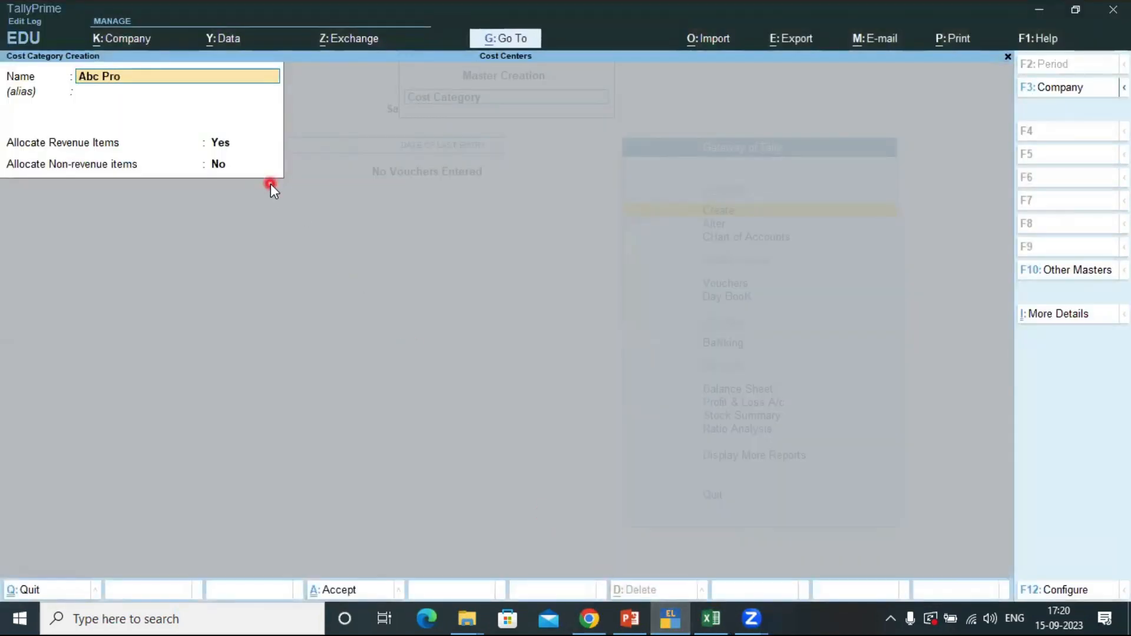
key(BackSpace)
key(BackSpace)
key(BackSpace)
text(ts Ltd.)
key(BackSpace)
key(BackSpace)
text(d)
key(Return)
key(Return)
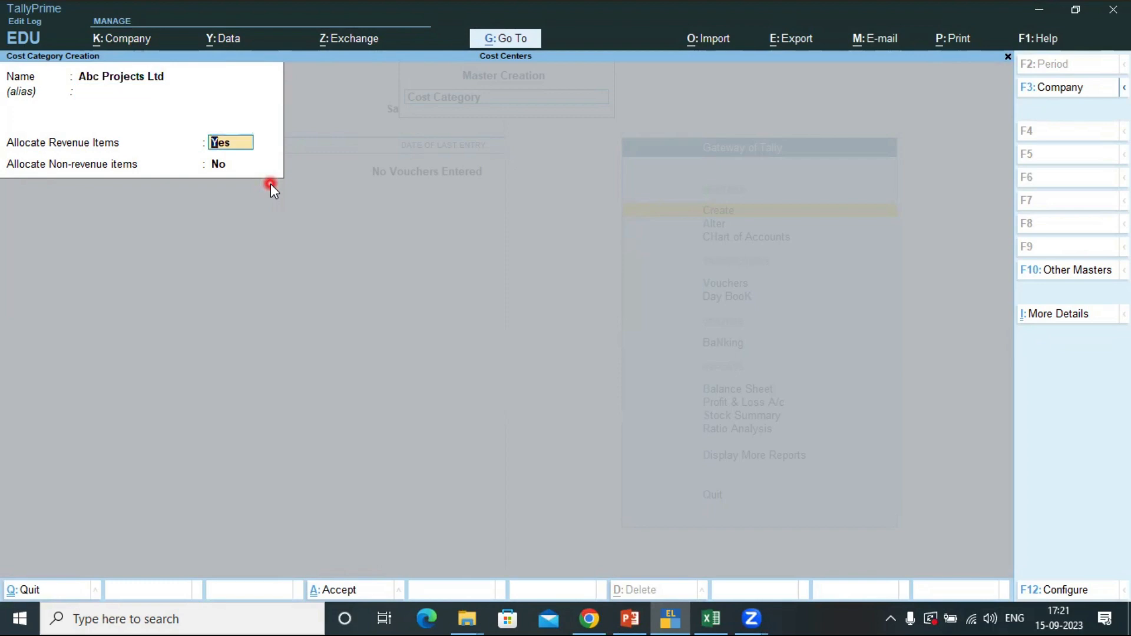
key(Return)
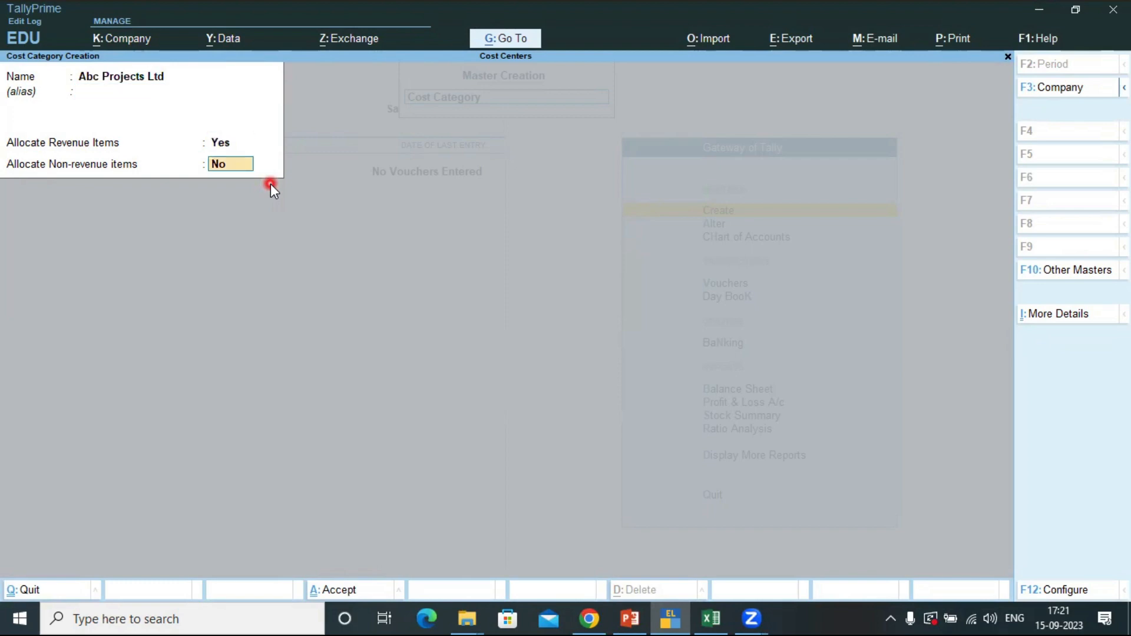
key(Return)
key(Return)
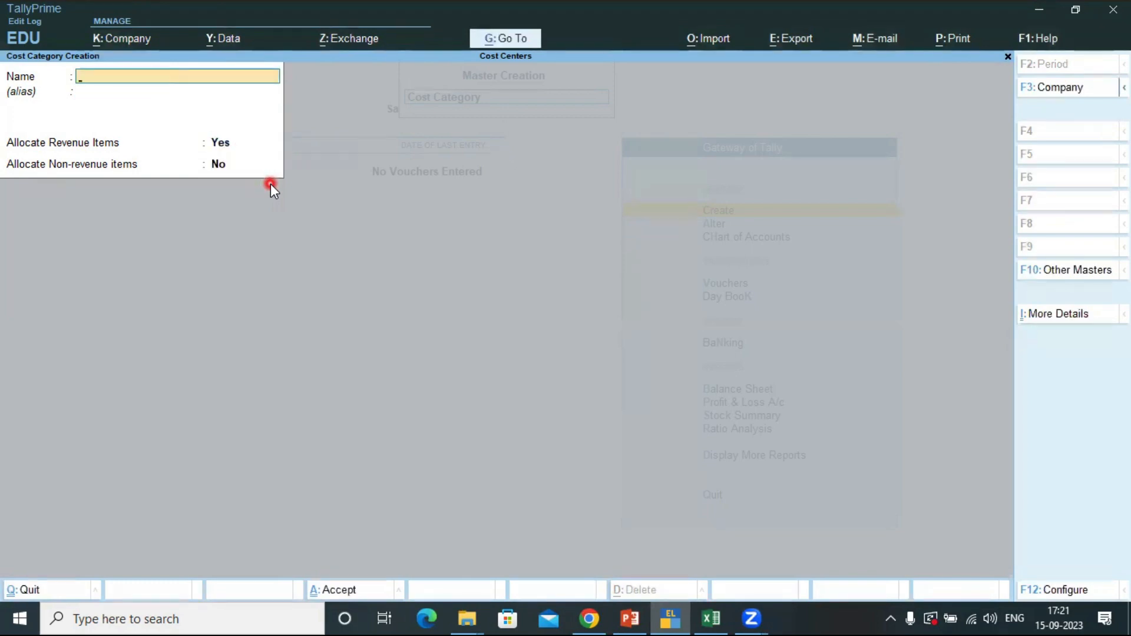
- Create the cost category Abc Projects- Employee for revenue items only and leave cost category creation
key(alt+Tab)
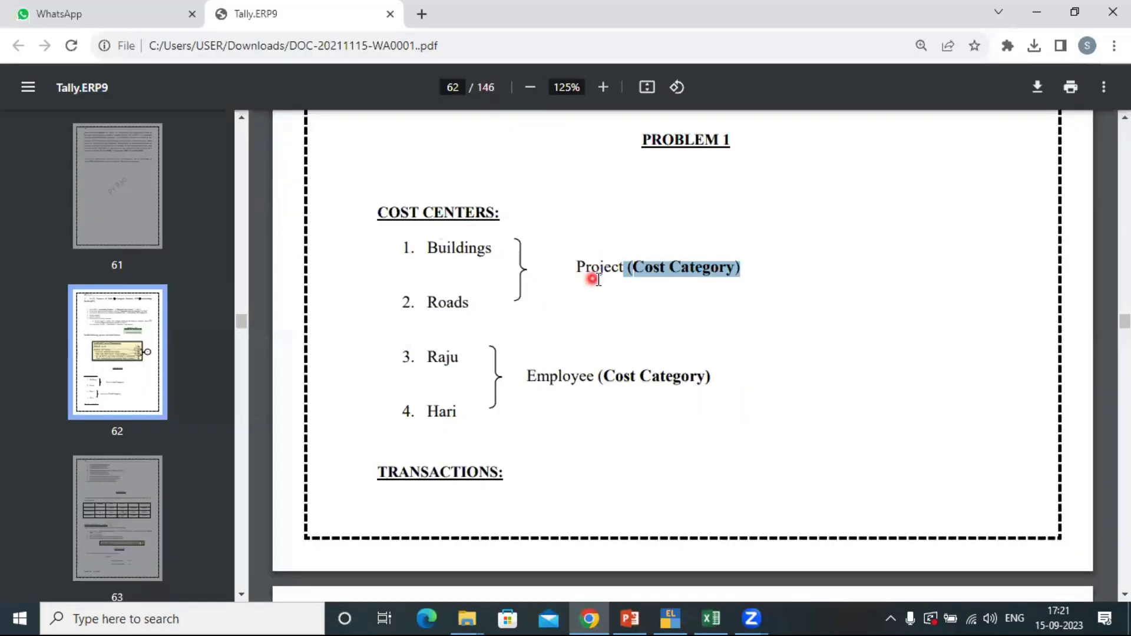
key(alt+Tab)
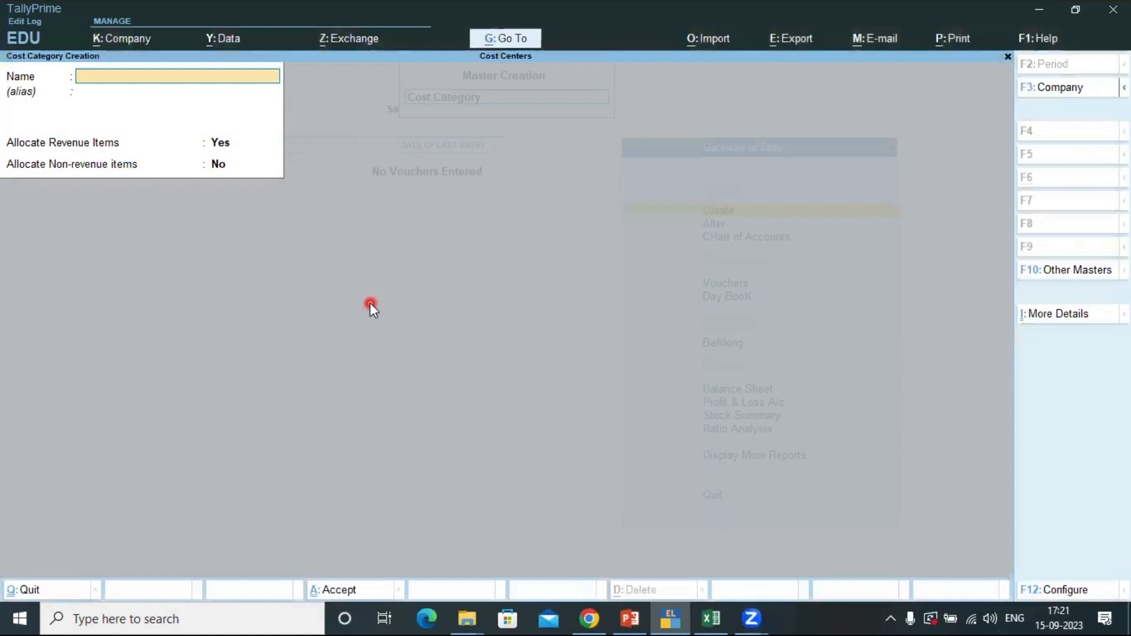
text(Abc)
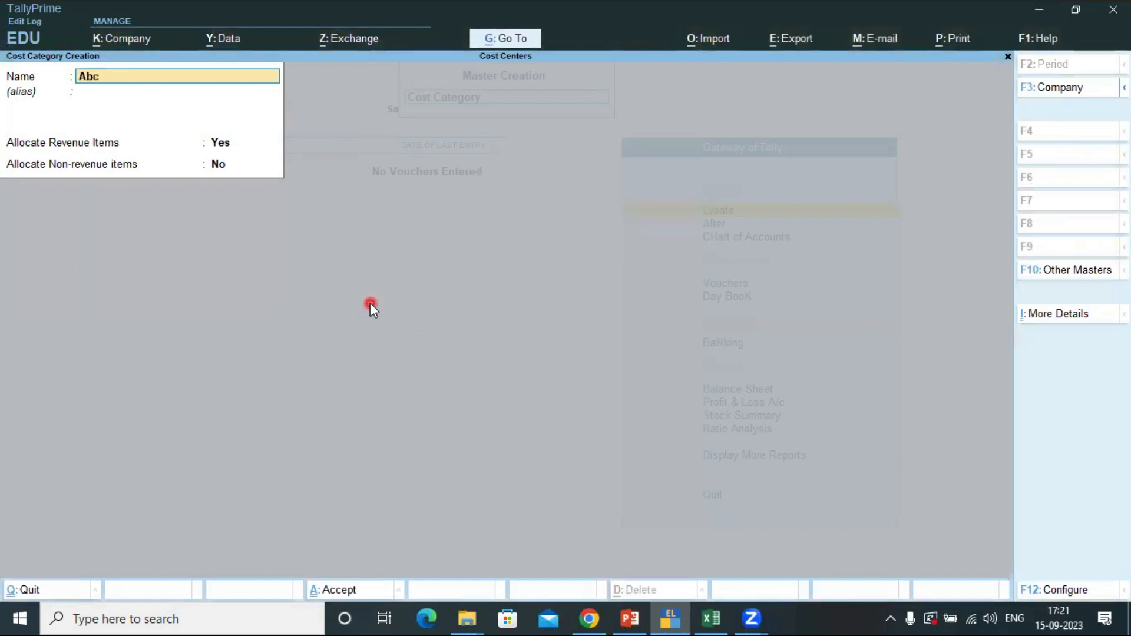
text( Projects- Employee)
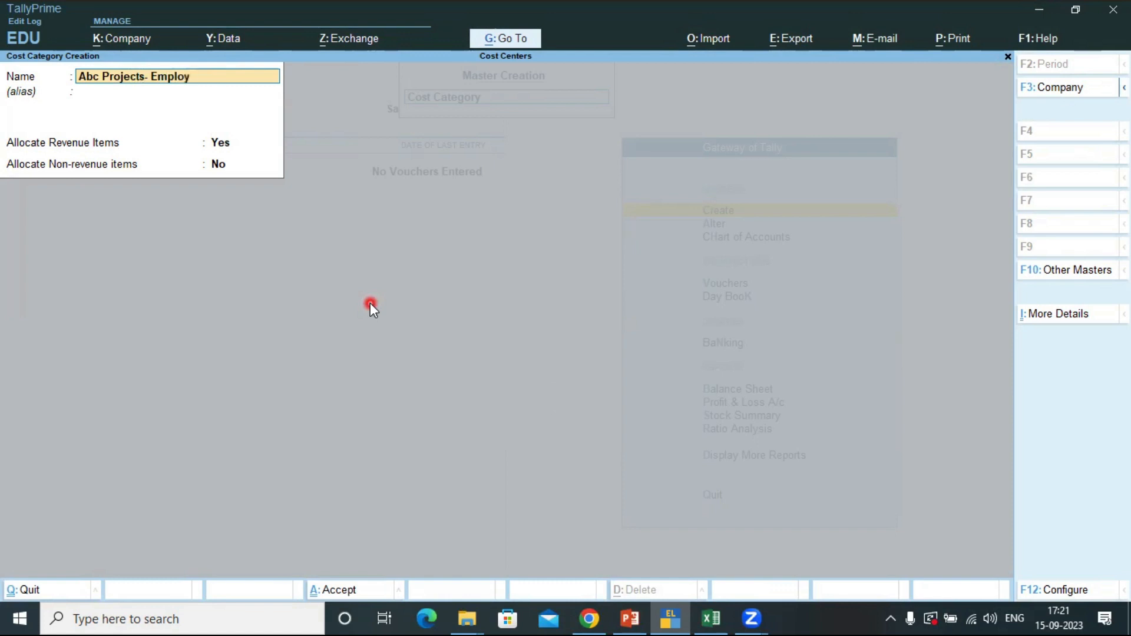
key(Return)
key(Return)
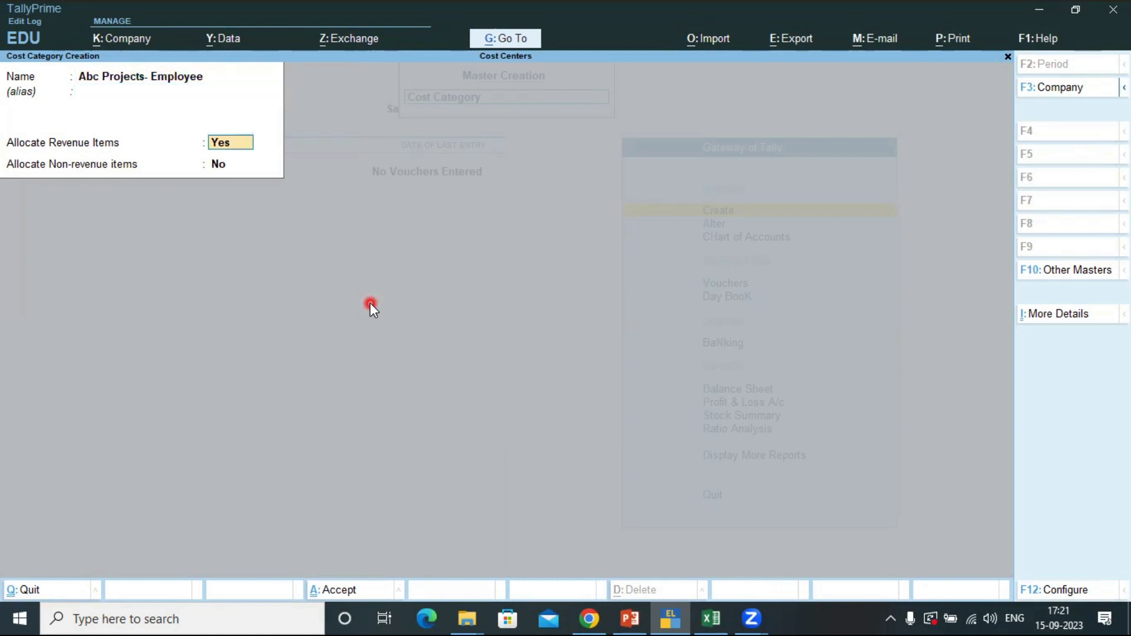
key(Return)
key(Return)
key(Return)
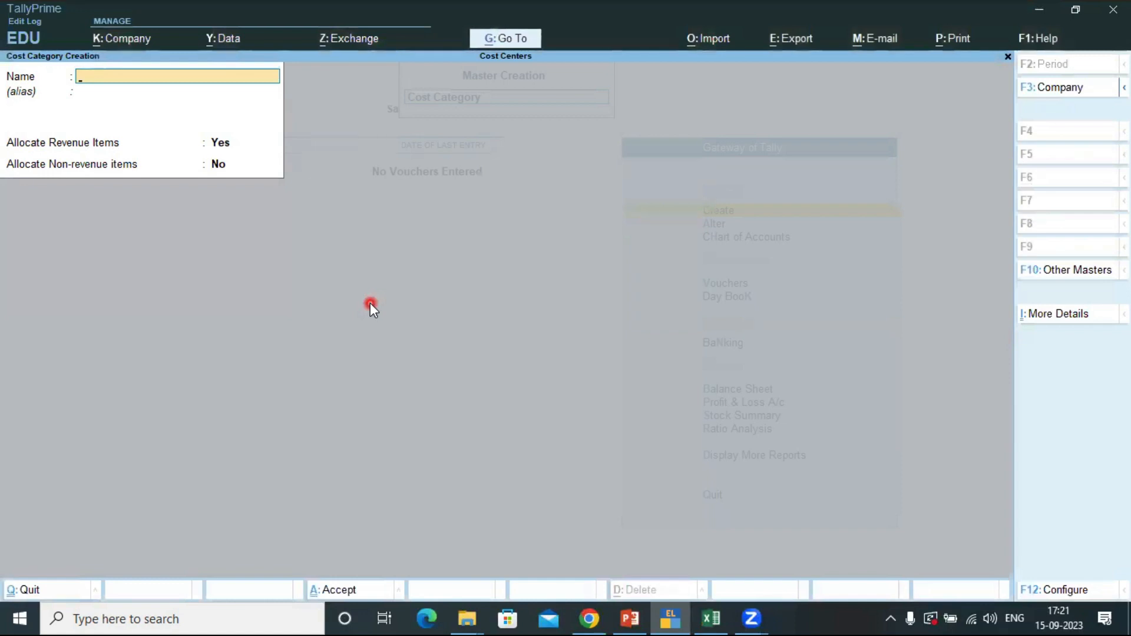
key(Escape)
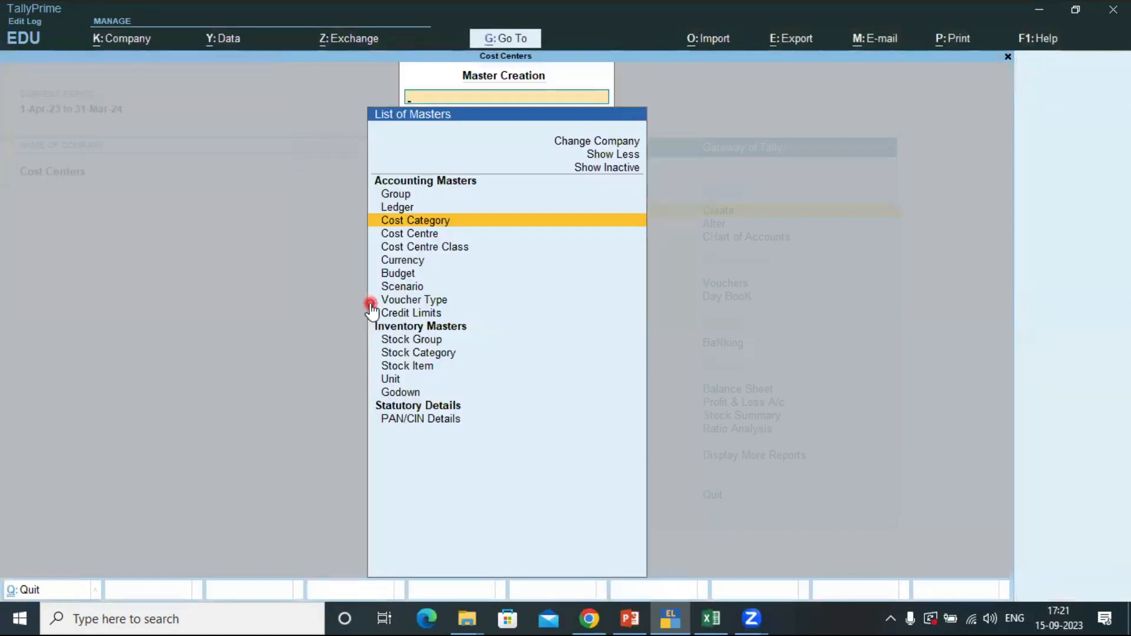
- Create the cost centre Building Works in the category Abc Projects Ltd, under Primary
key(Down)
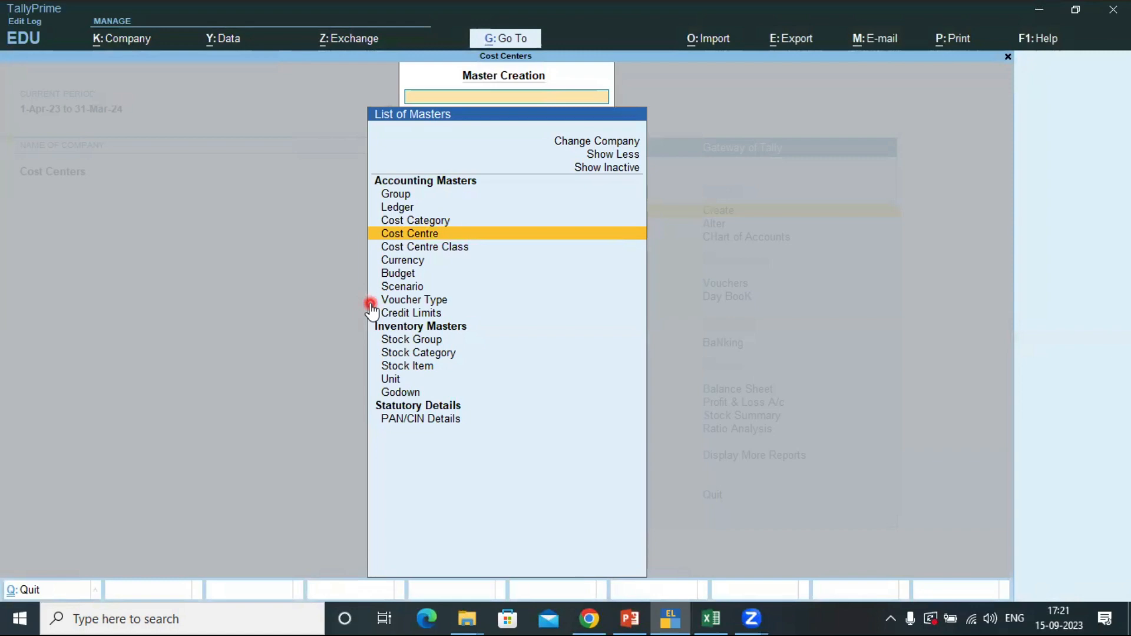
key(Return)
key(alt+Tab)
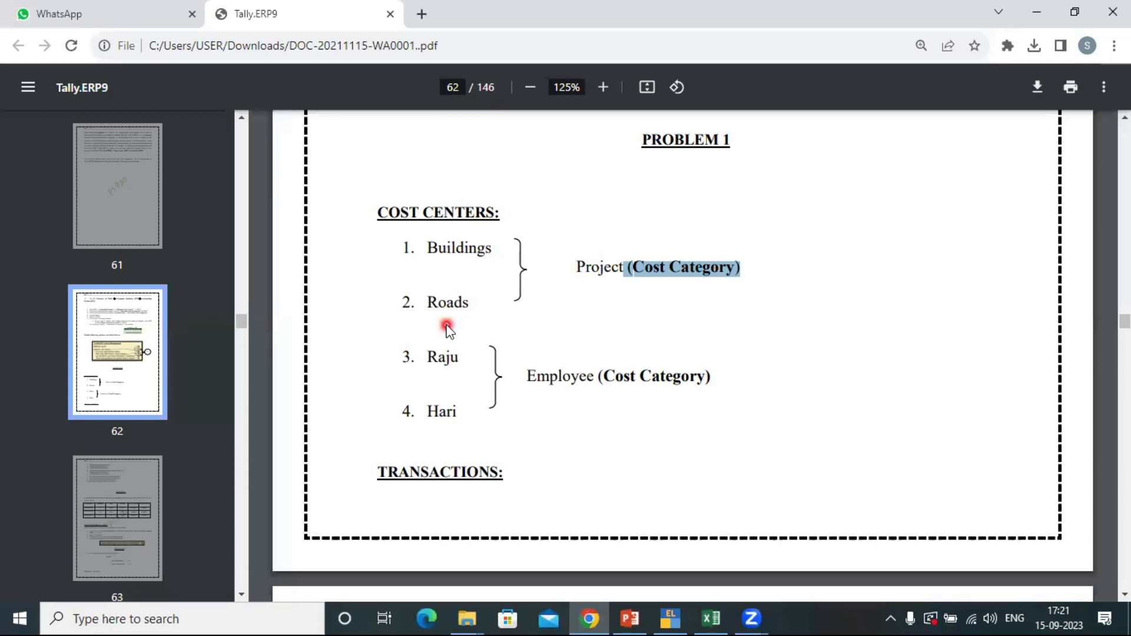
key(alt+Tab)
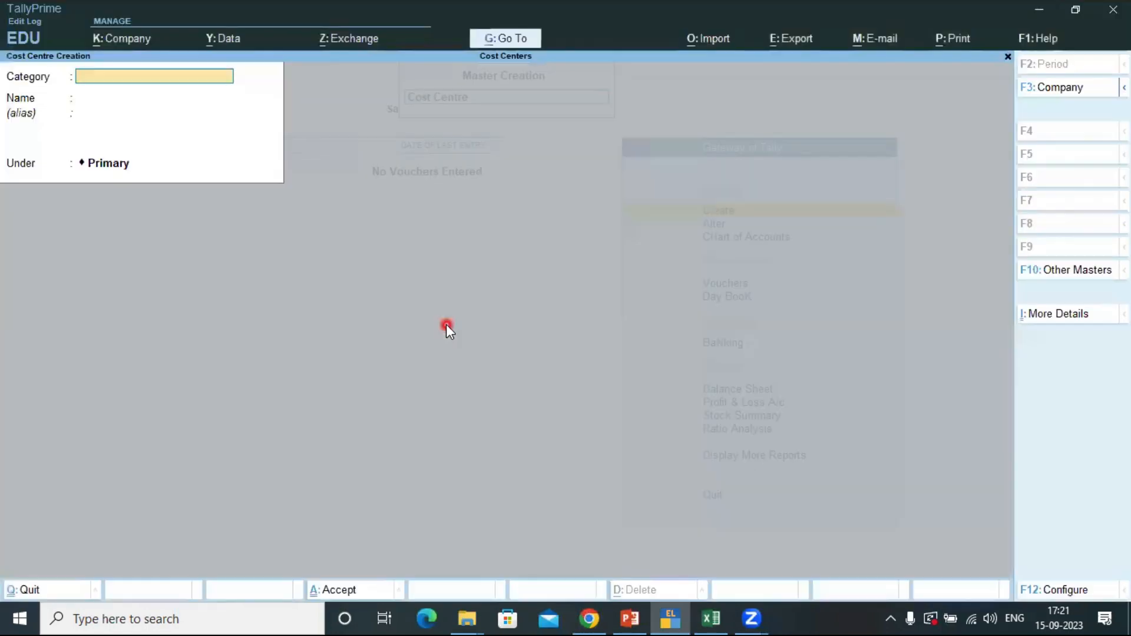
click(80, 97)
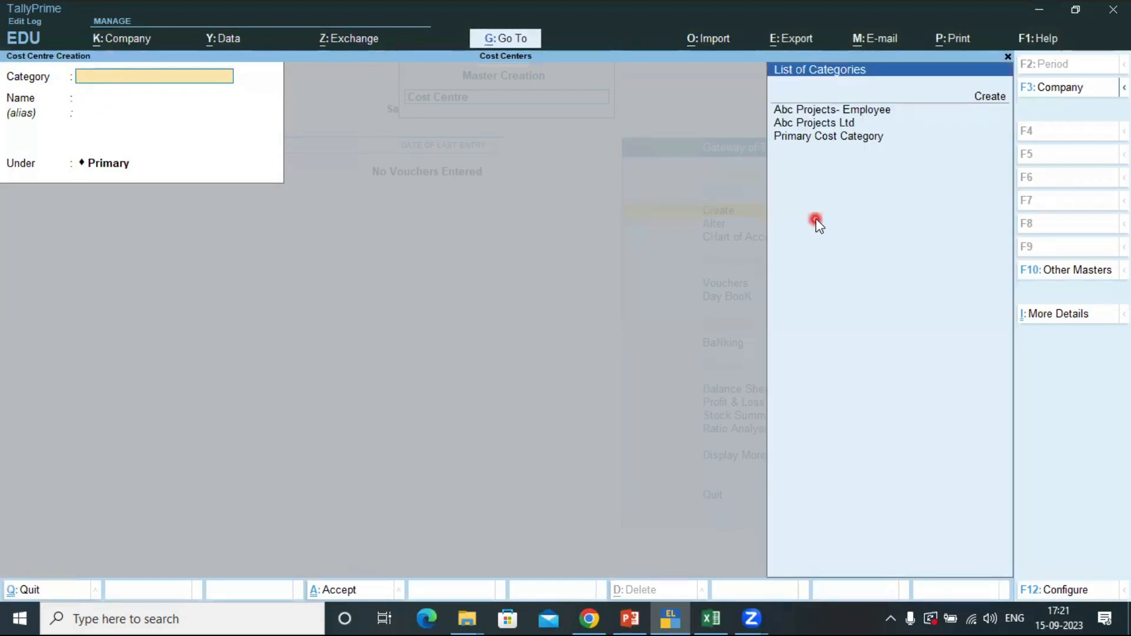
key(Down)
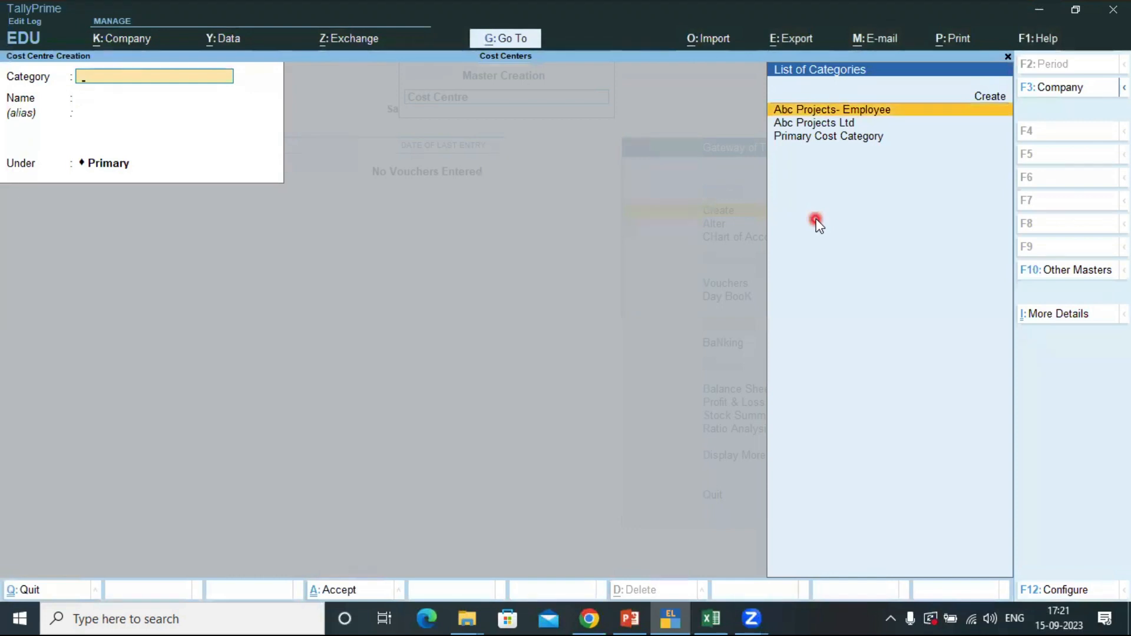
key(Down)
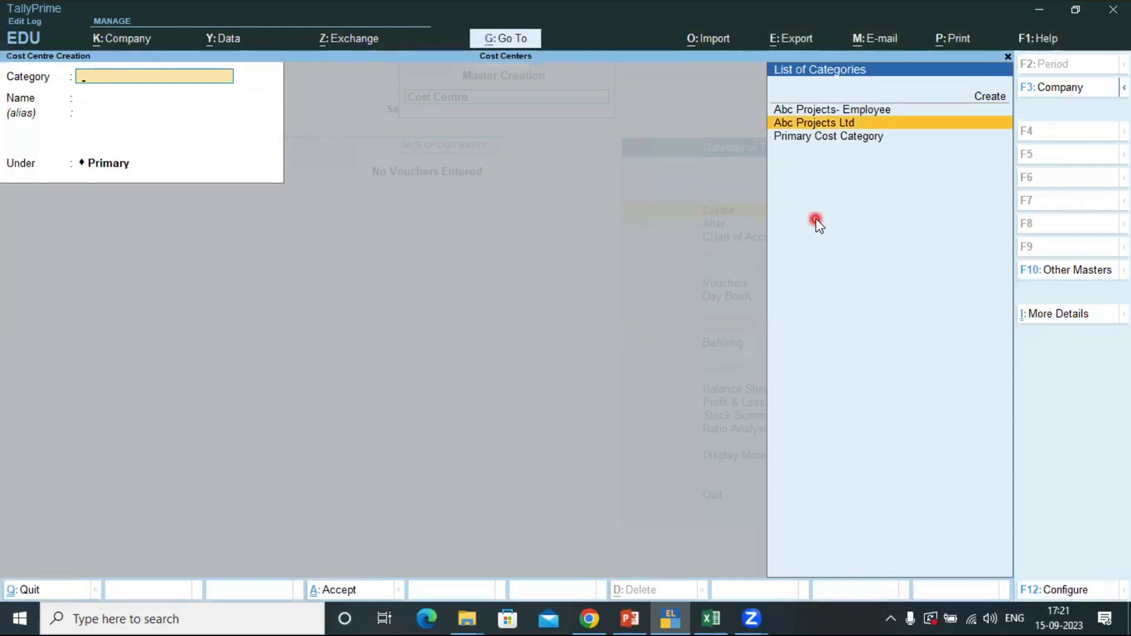
key(Return)
text(Building Works)
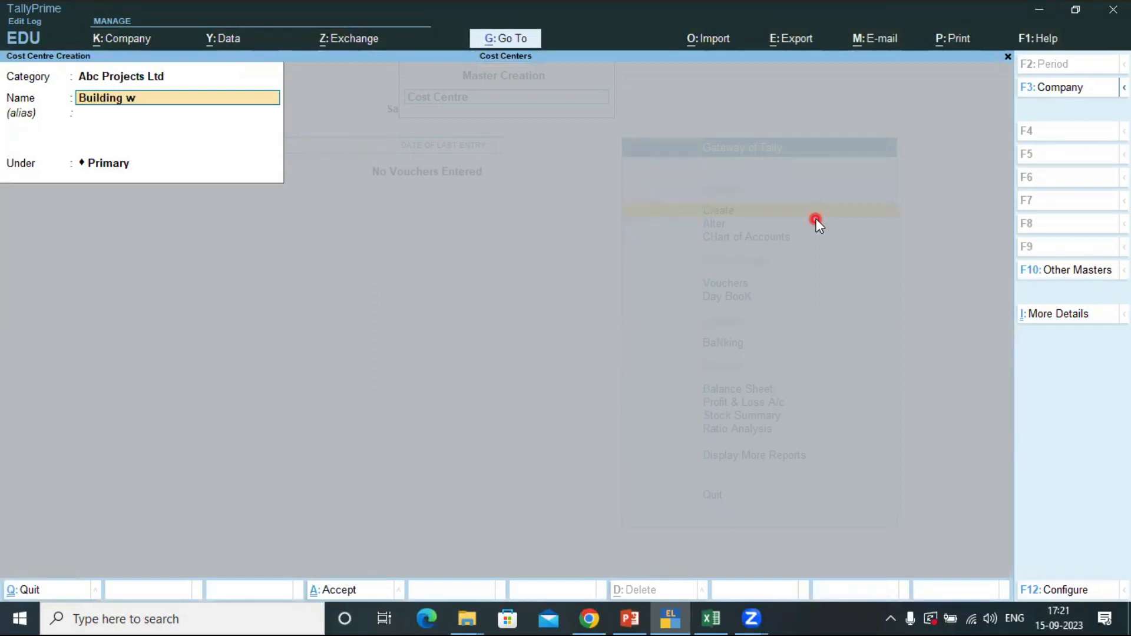
key(Return)
key(Return)
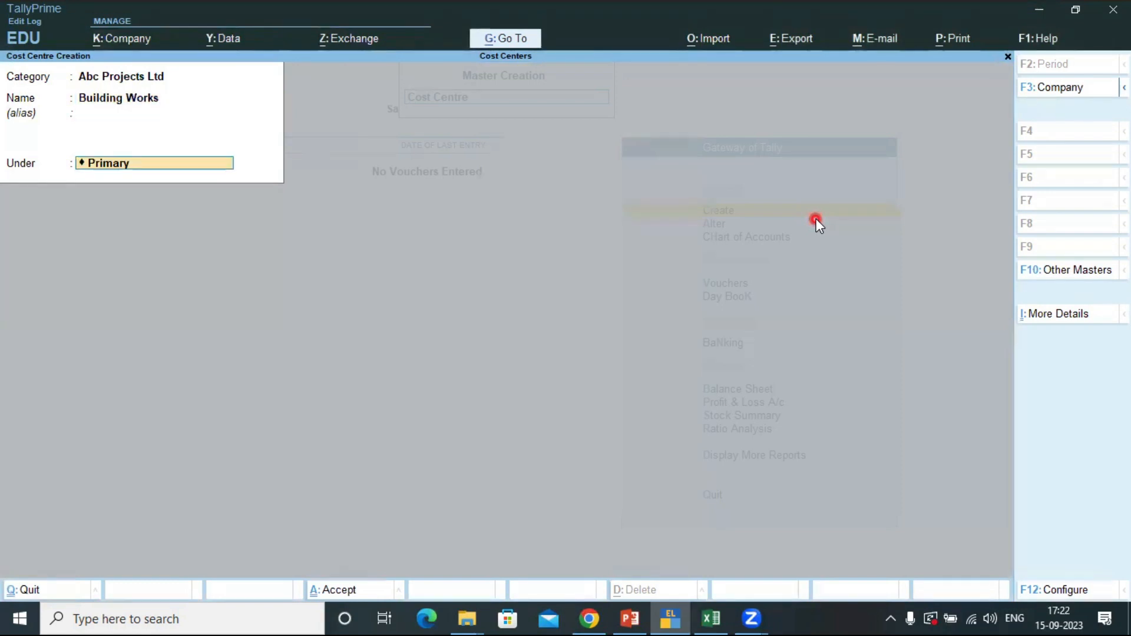
key(Return)
key(Return)
- Create the cost centre Road Works in the category Abc Projects Ltd, under Primary
text(Ro)
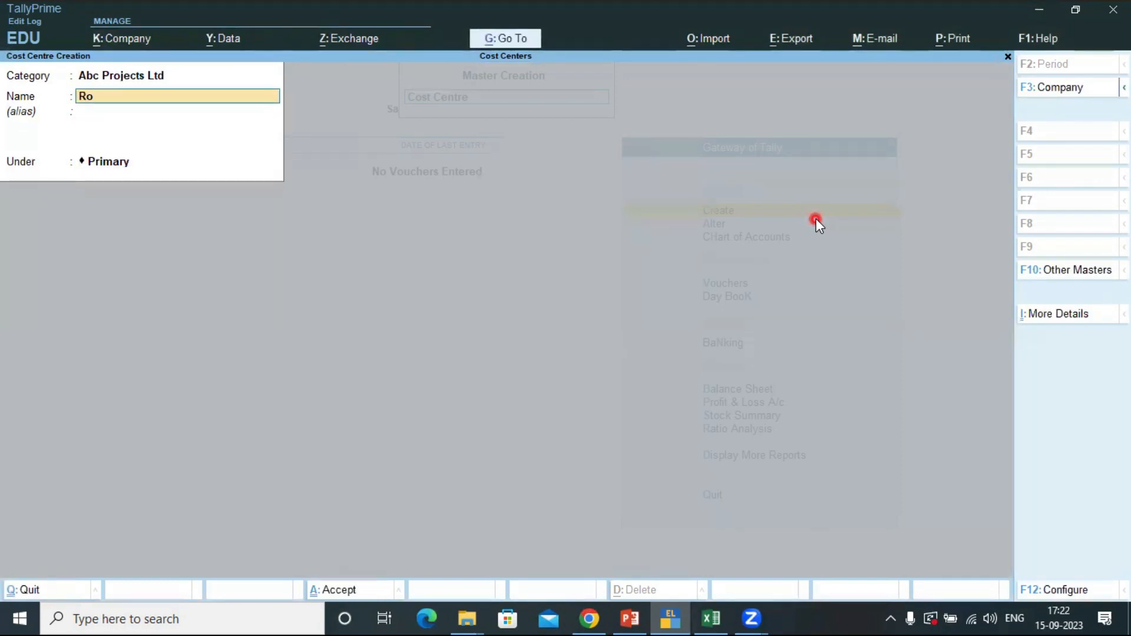
text(ad Works)
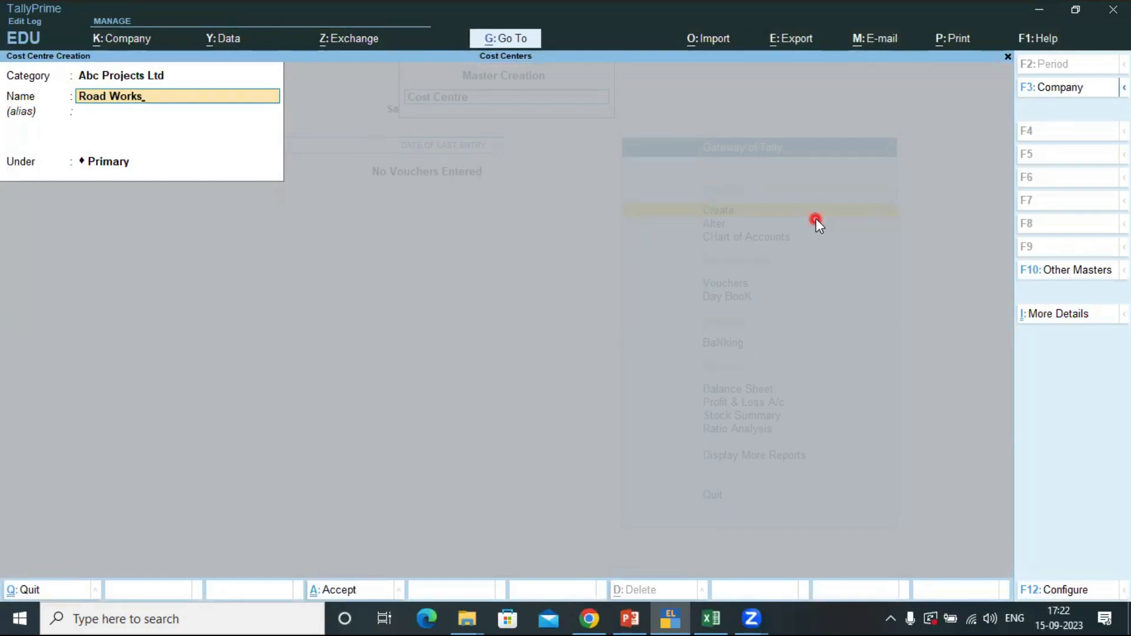
key(Return)
key(Return)
key(Return)
key(Return)
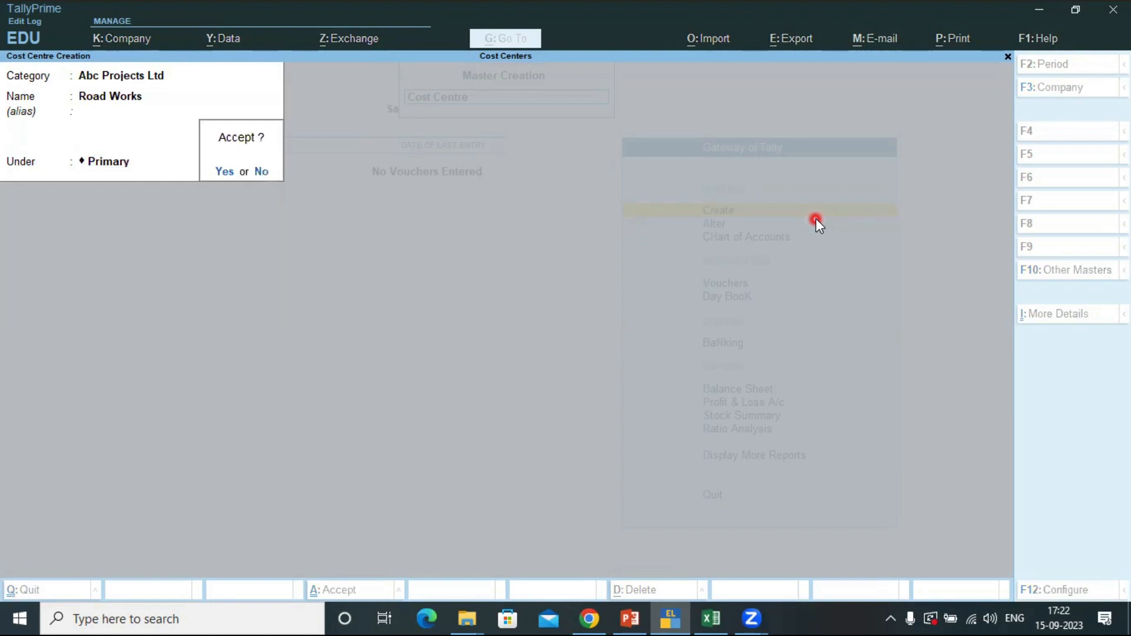
- Create a cost centre with the first employee's name in the category Abc Projects- Employee, under Primary
key(BackSpace)
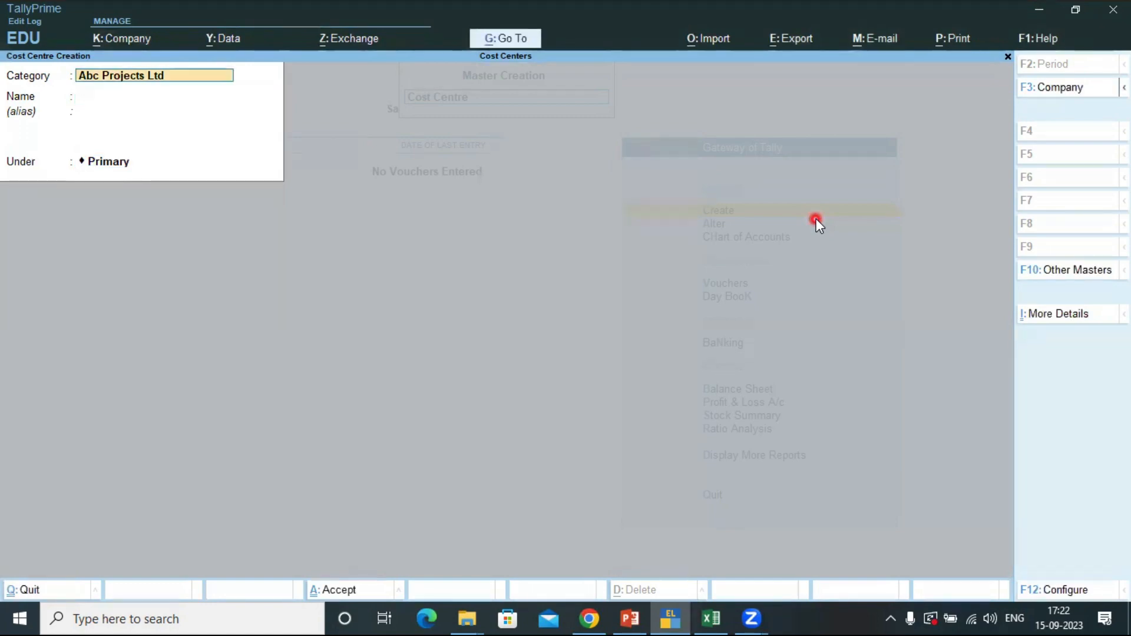
key(space)
key(Down)
key(Down)
key(Down)
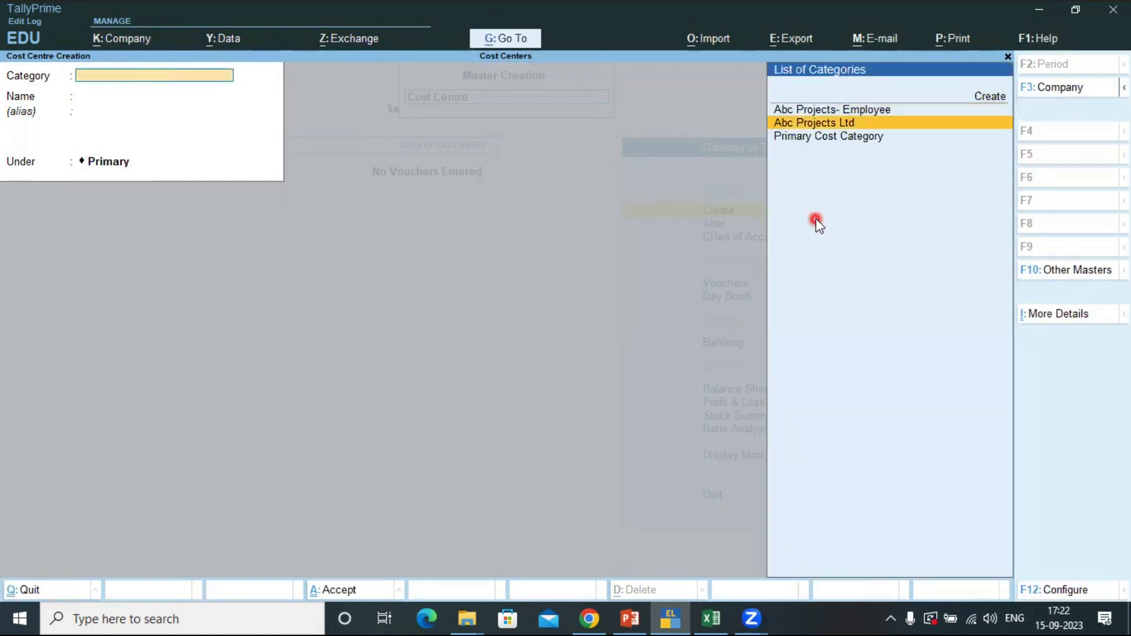
key(Up)
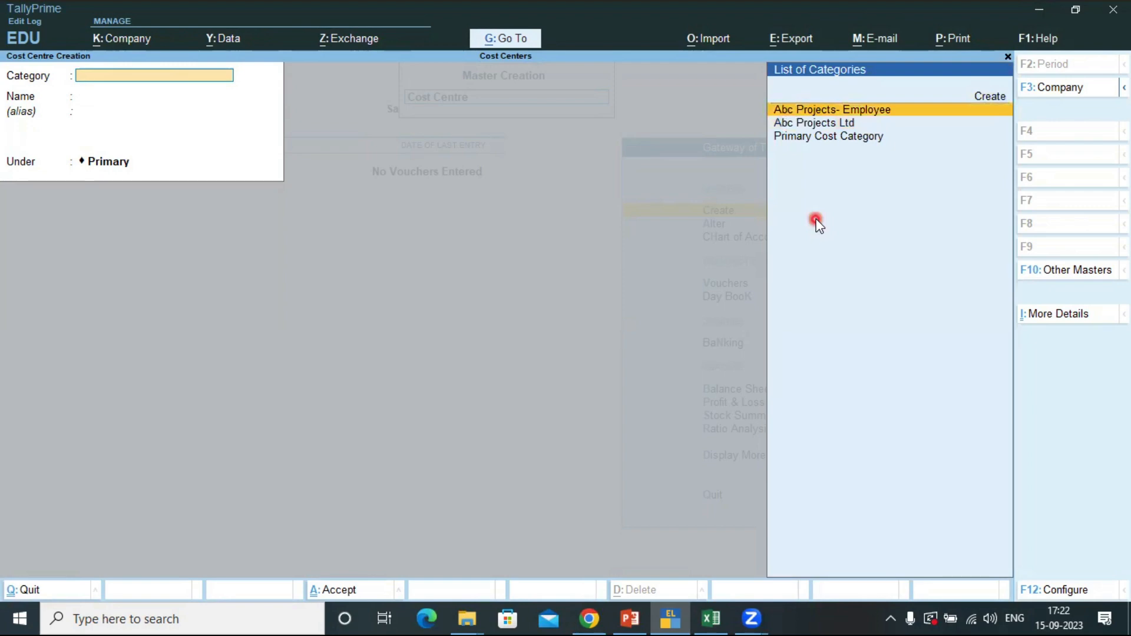
key(Return)
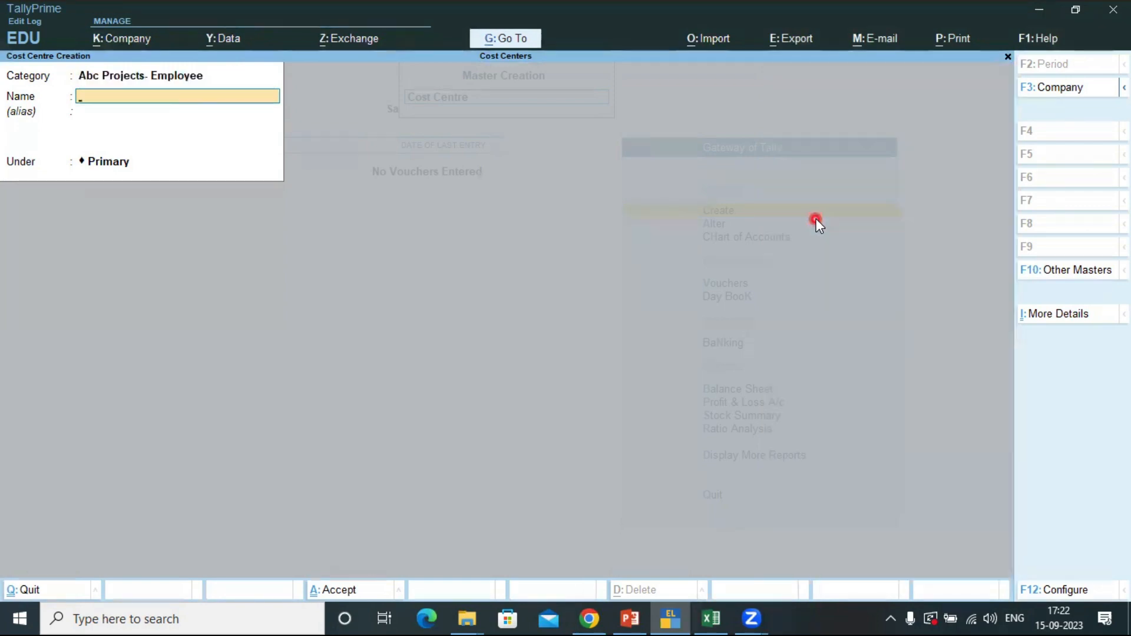
text(Raju)
key(Return)
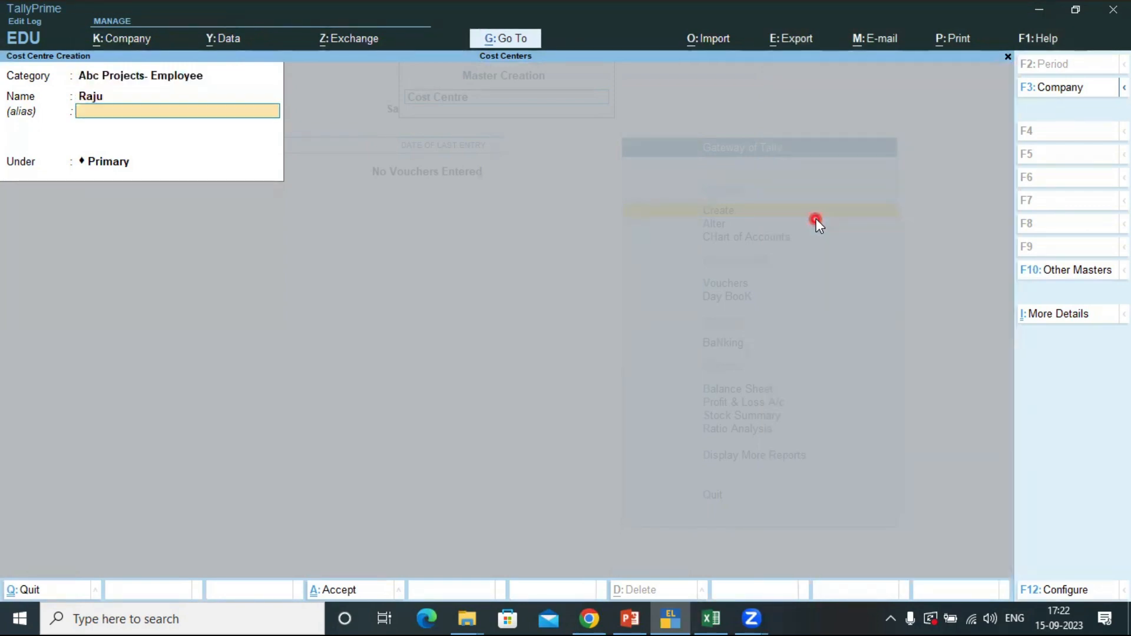
key(Return)
key(Return)
key(Return)
- Create a cost centre with the second employee's name in Abc Projects- Employee, under Primary, and leave master creation
text(Hari)
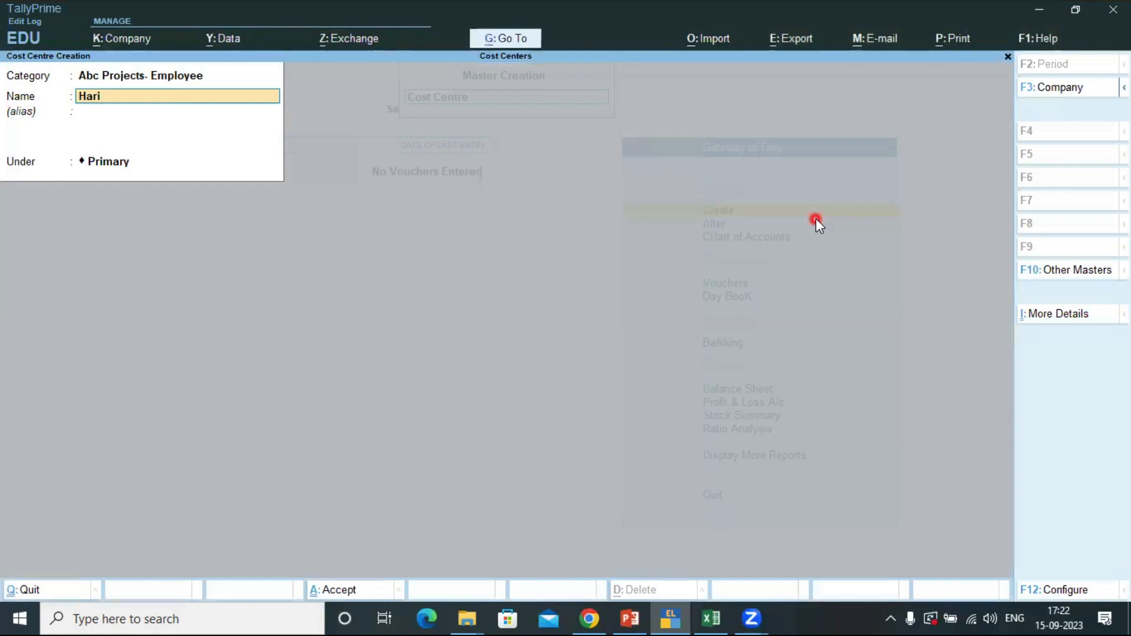
key(Return)
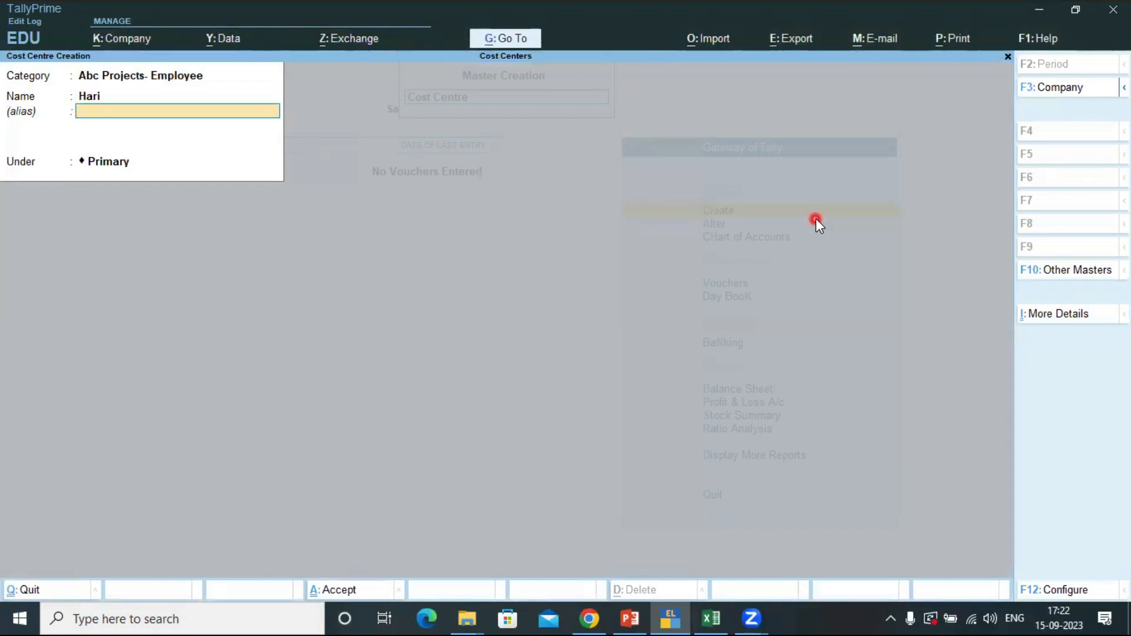
key(Return)
key(Return)
key(Return)
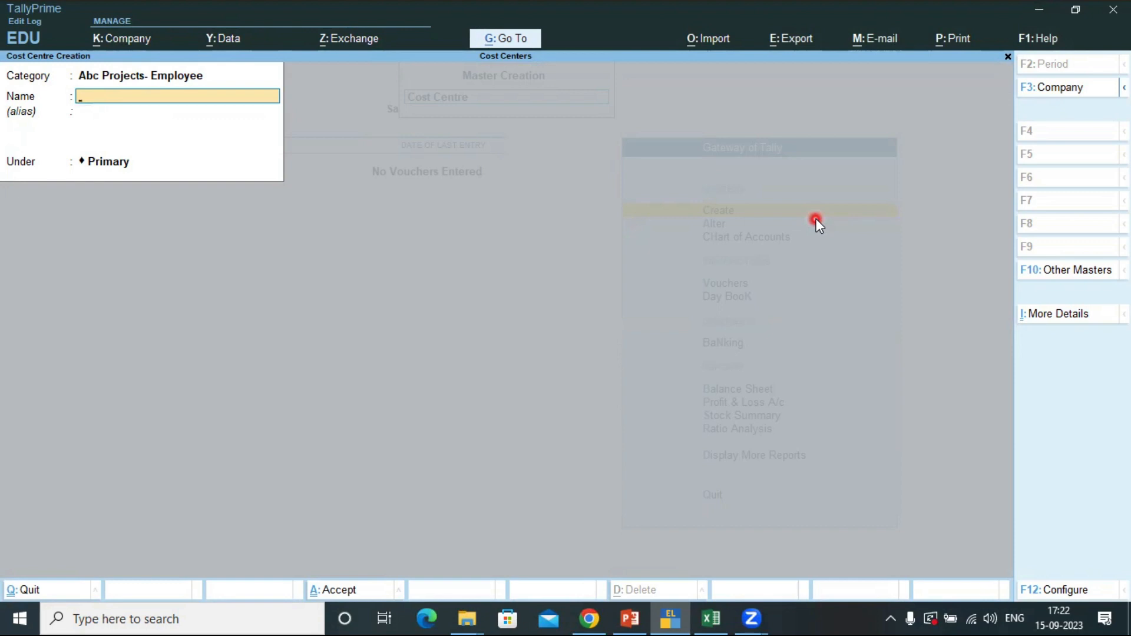
key(Escape)
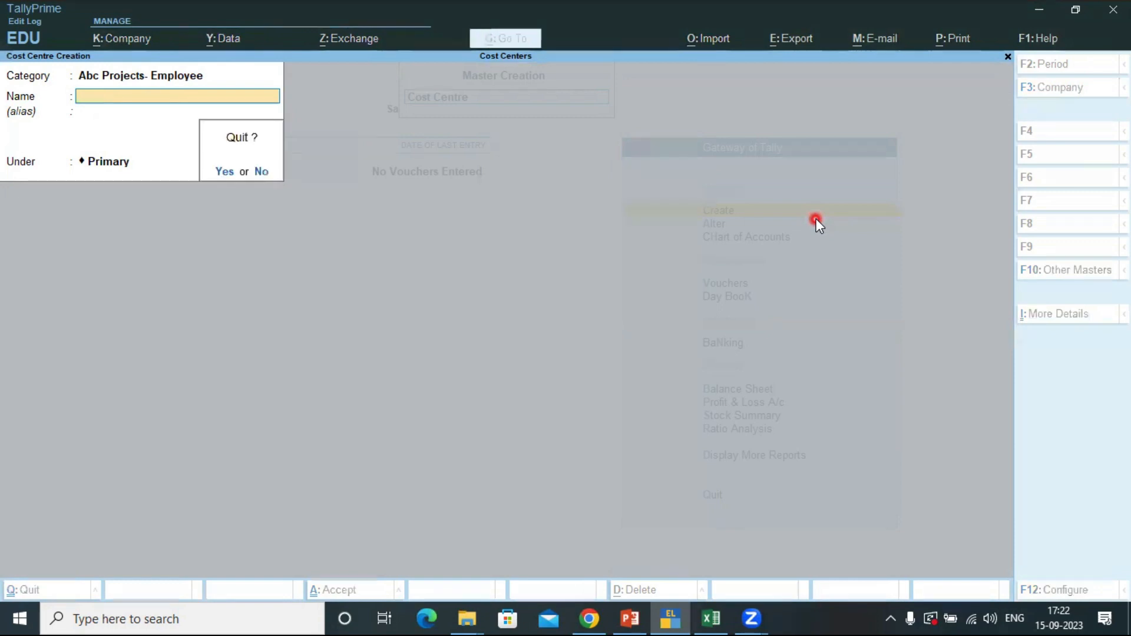
key(Return)
key(Down)
key(Up)
key(Escape)
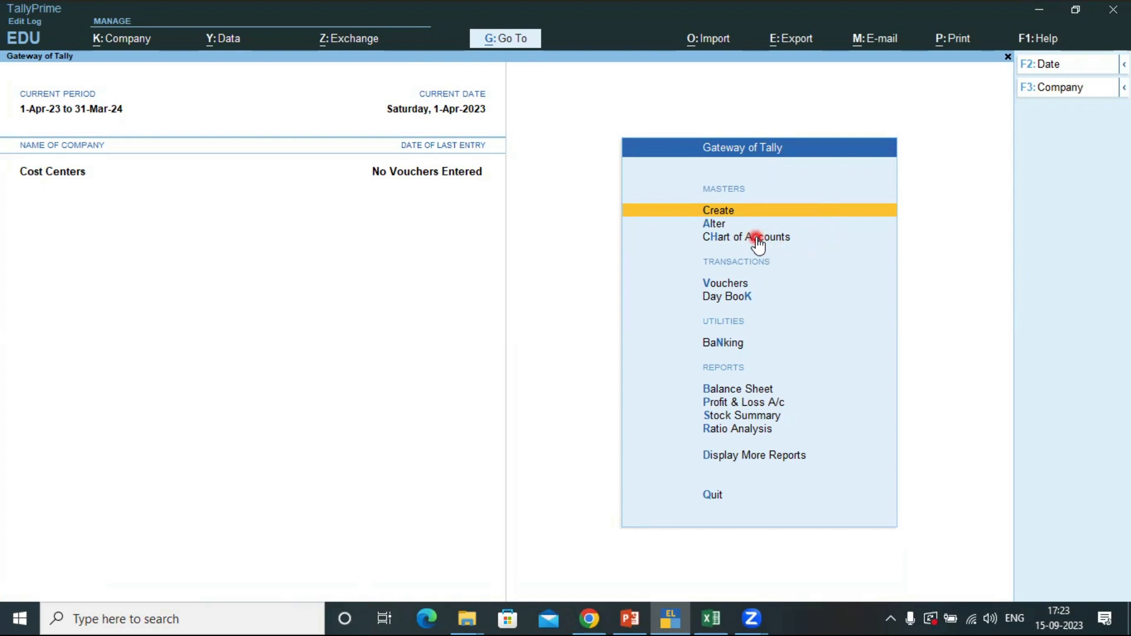
- Open accounting voucher creation and highlight the first transaction, the wages payment for Buildings, on page 63 of the PDF in Chrome
key(Down)
key(Down)
key(Down)
key(Return)
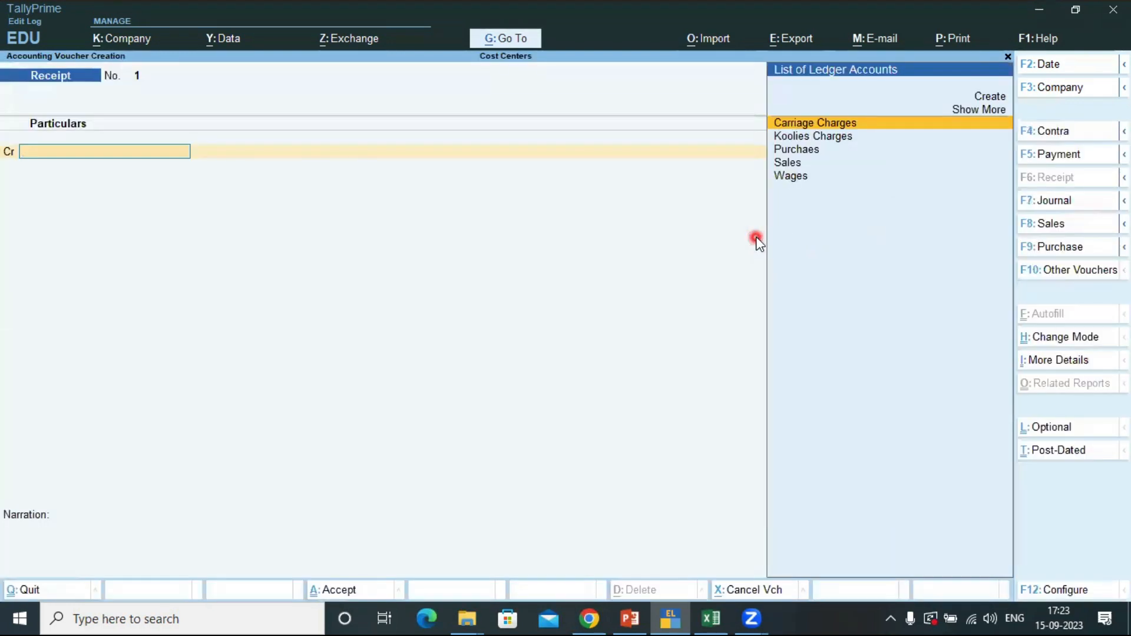
key(alt+Tab)
scroll(602, 349, down, 6)
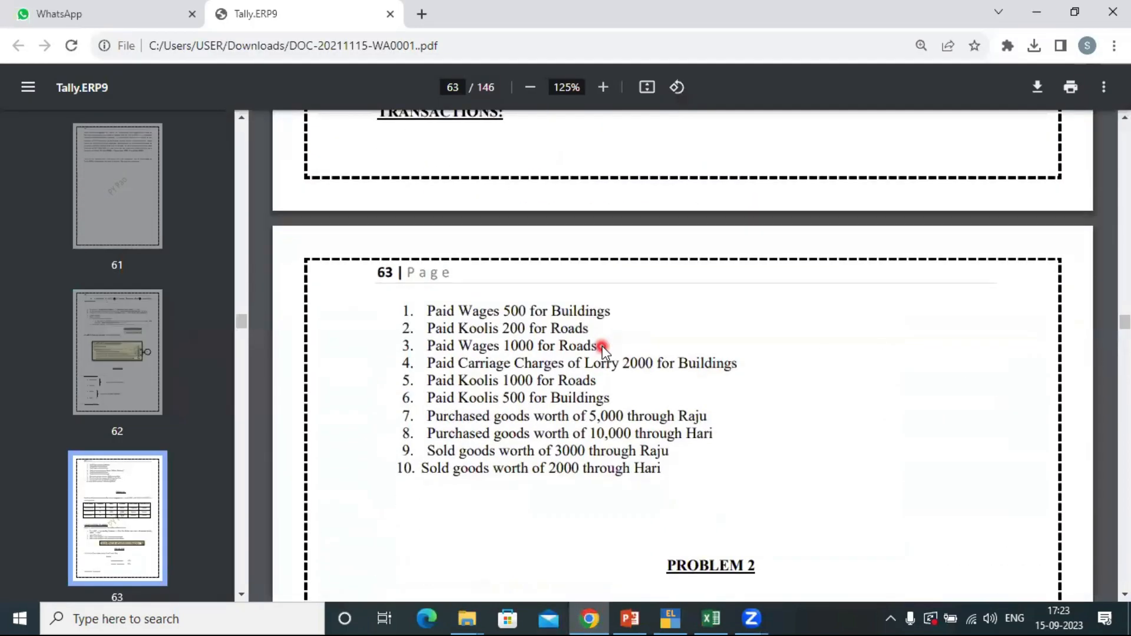
drag(444, 307, 616, 297)
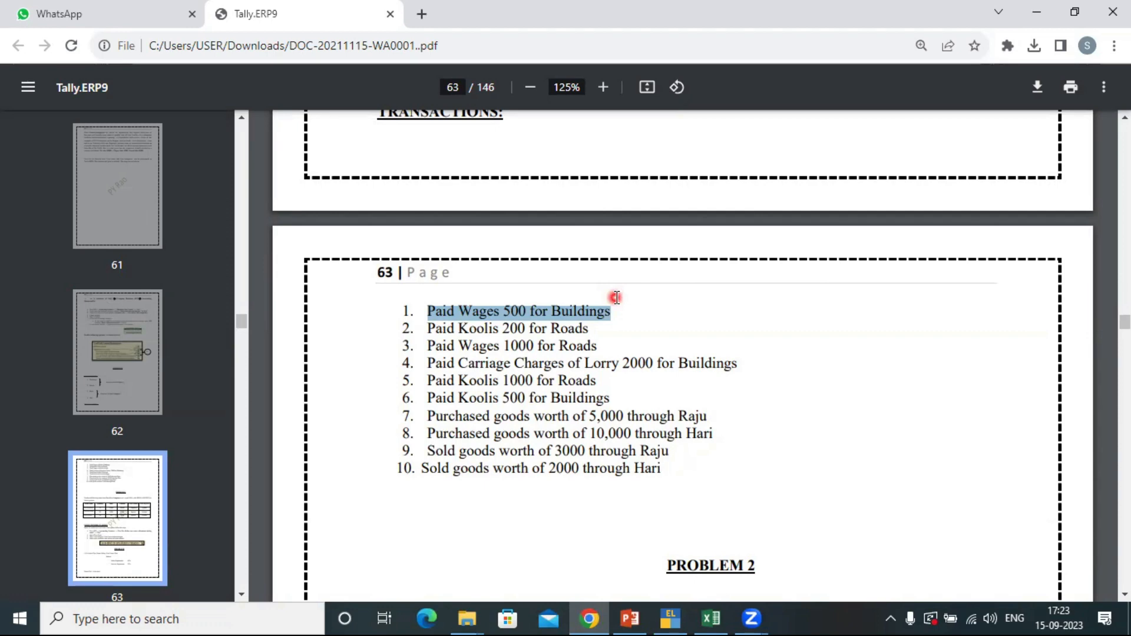
key(alt)
key(alt+Tab)
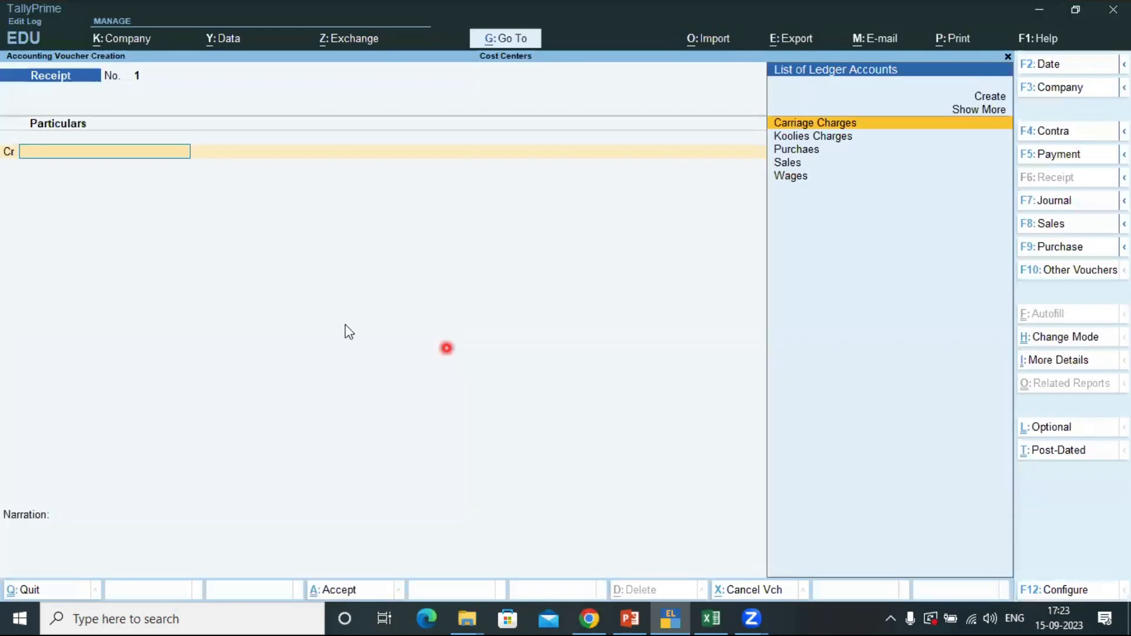
- Start a payment voucher in TallyPrime and debit Wages with 500, checking the amount and purpose against the PDF
key(F5)
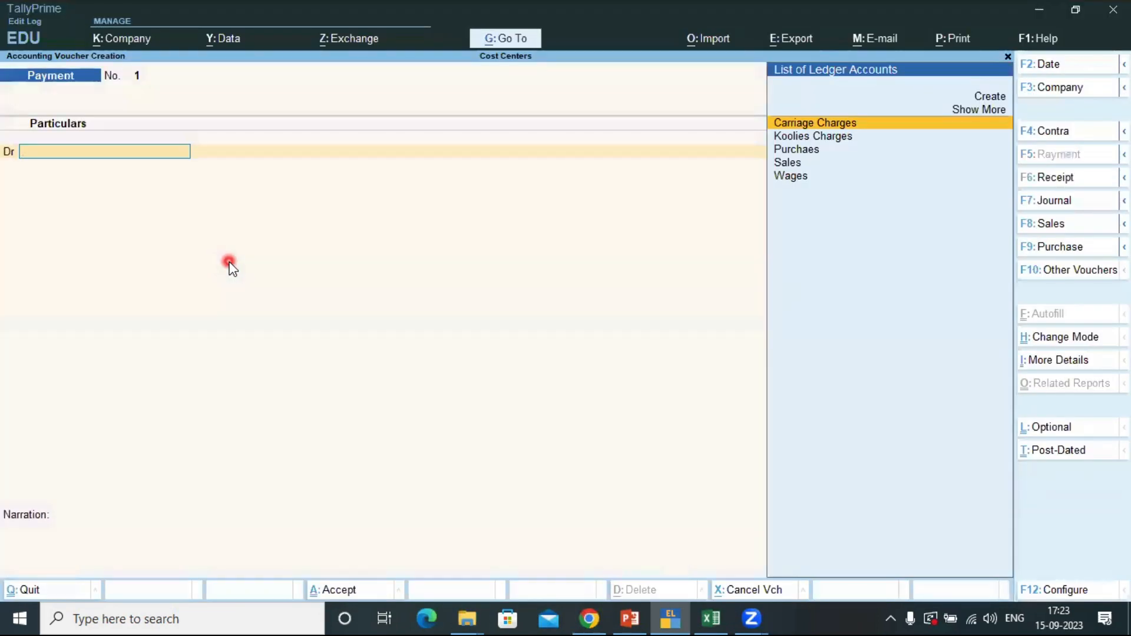
key(Down)
key(Down)
key(Down)
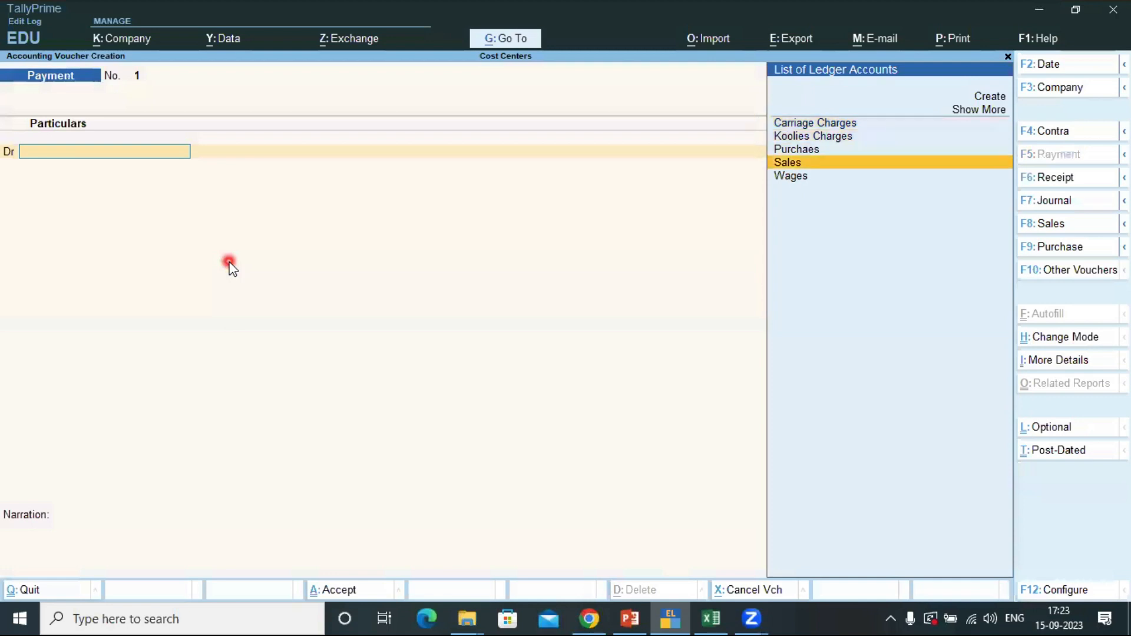
key(Down)
key(Return)
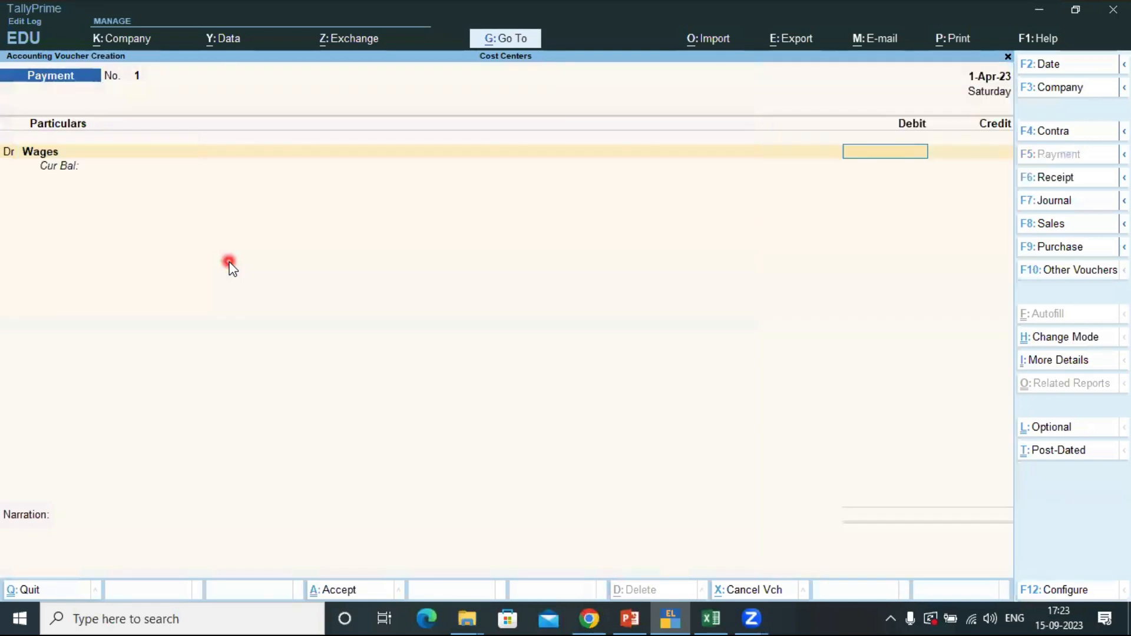
key(alt+Tab)
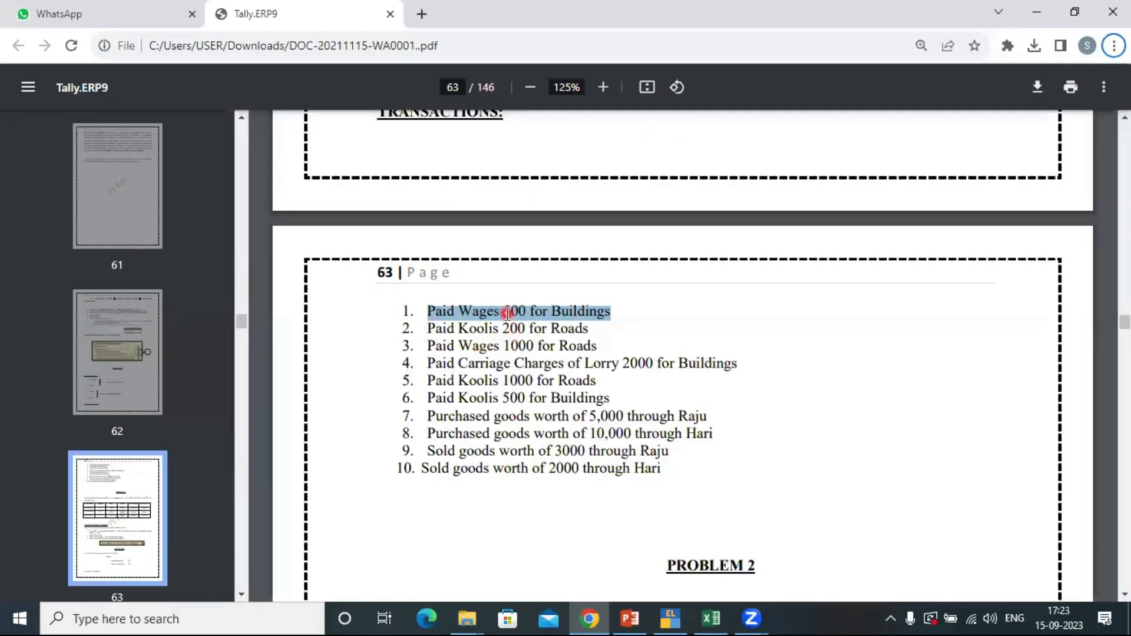
key(alt+Tab)
text(5)
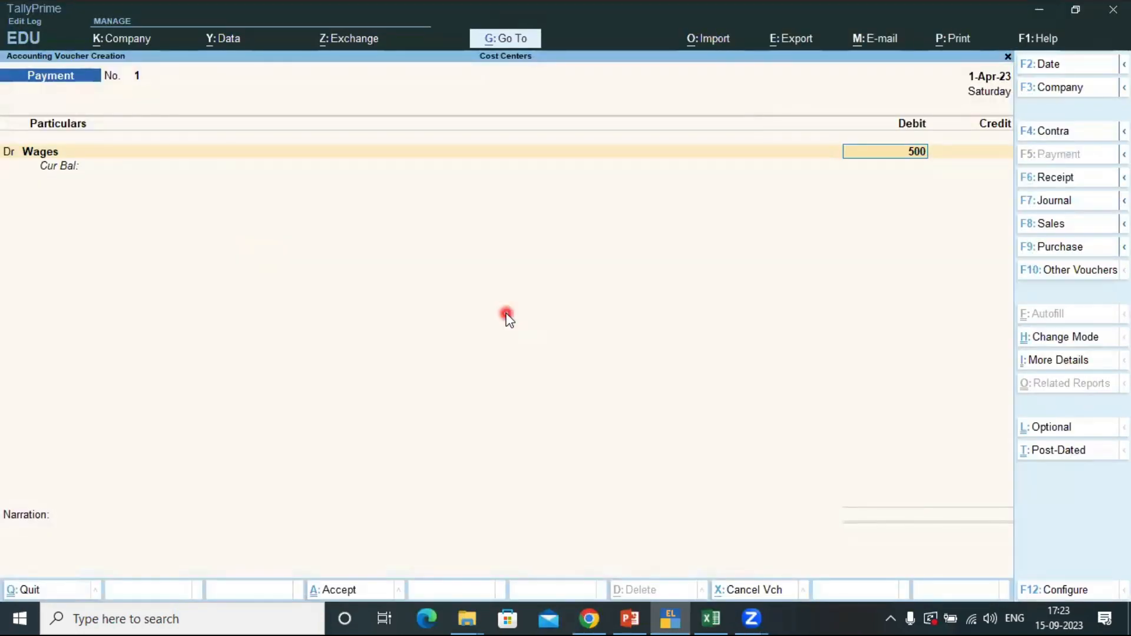
key(alt+Tab)
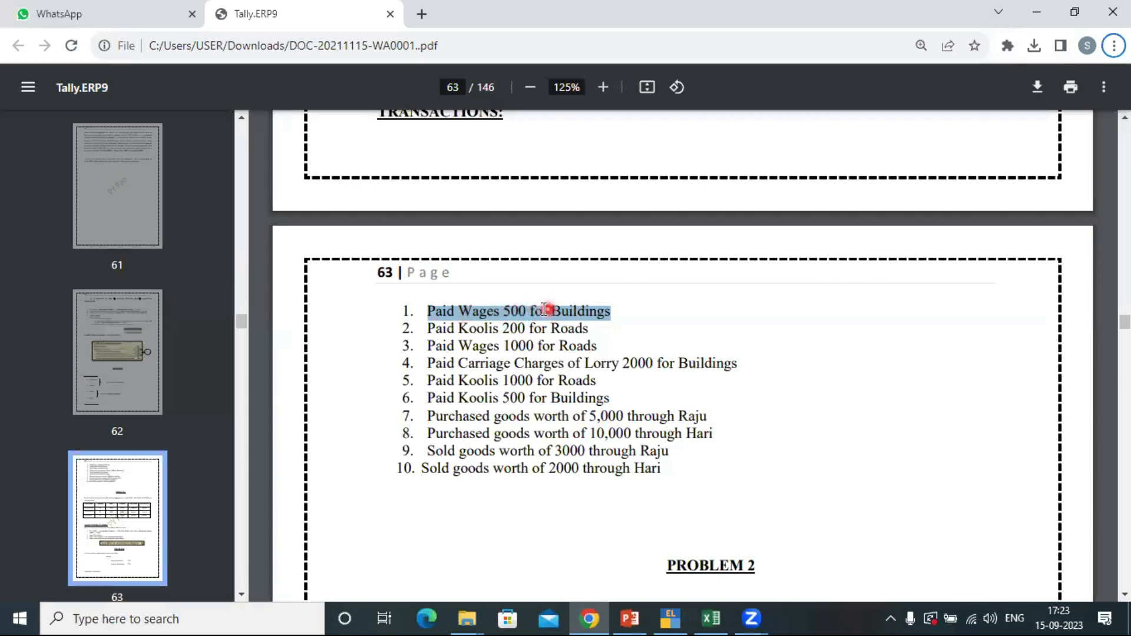
key(alt+Tab)
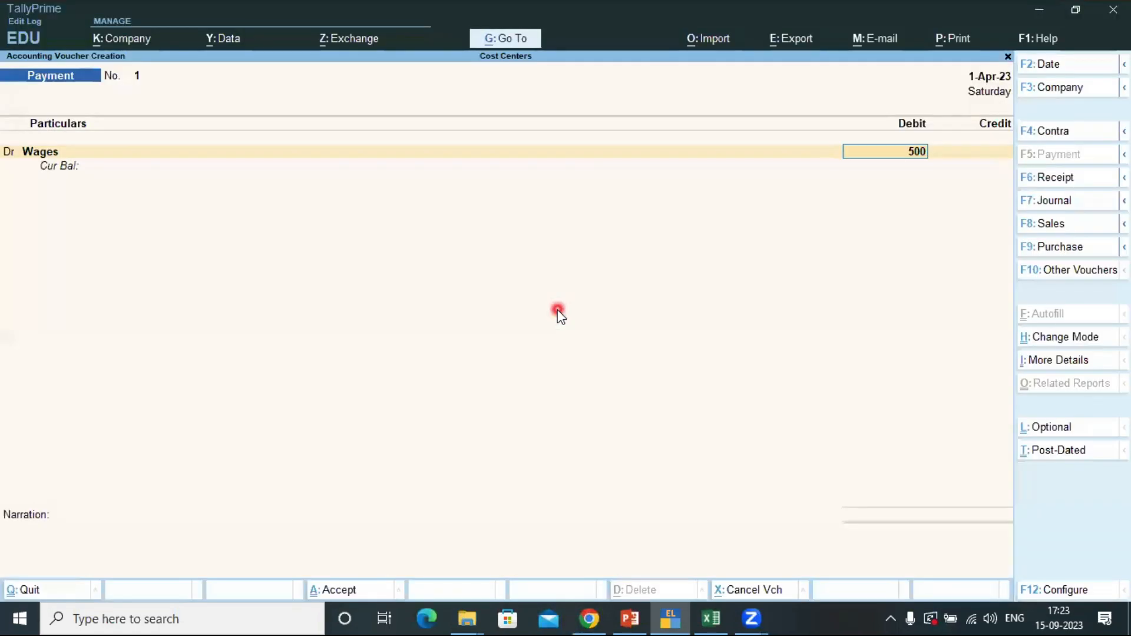
- Allocate the full 500 of Wages to the cost centre Building Works in the category Abc Projects Ltd
key(Return)
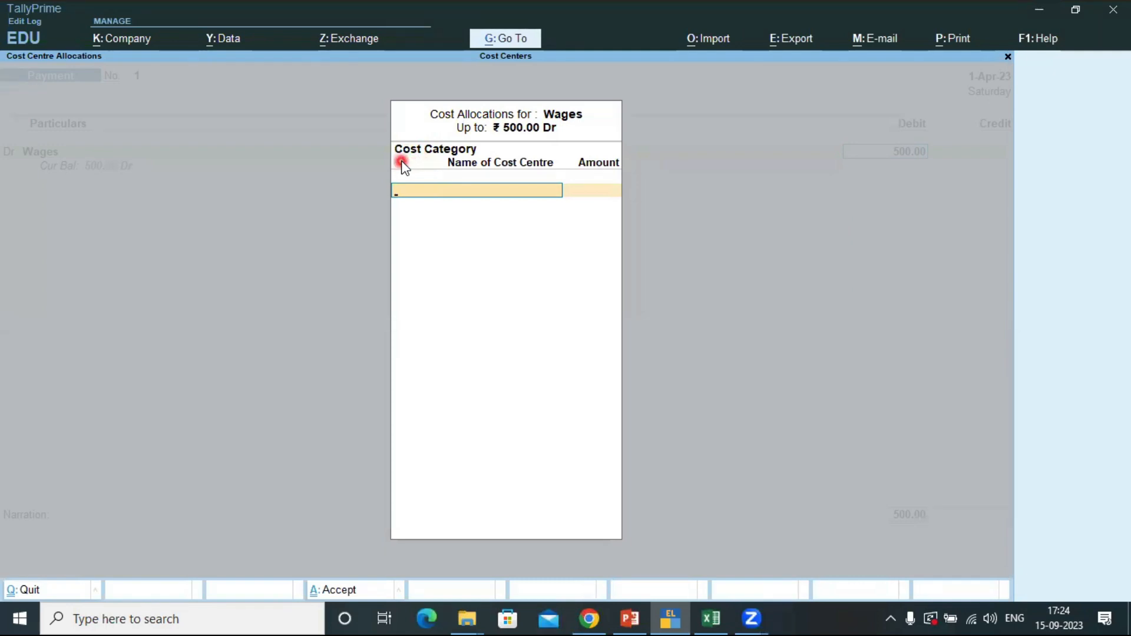
key(space)
key(Down)
key(Down)
key(Down)
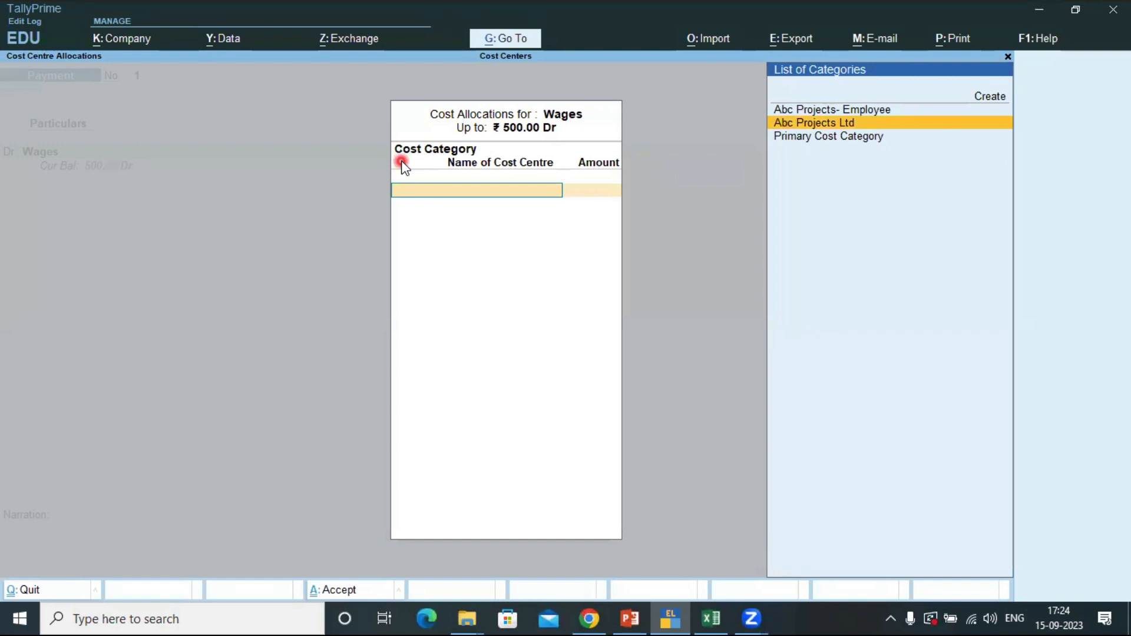
key(Return)
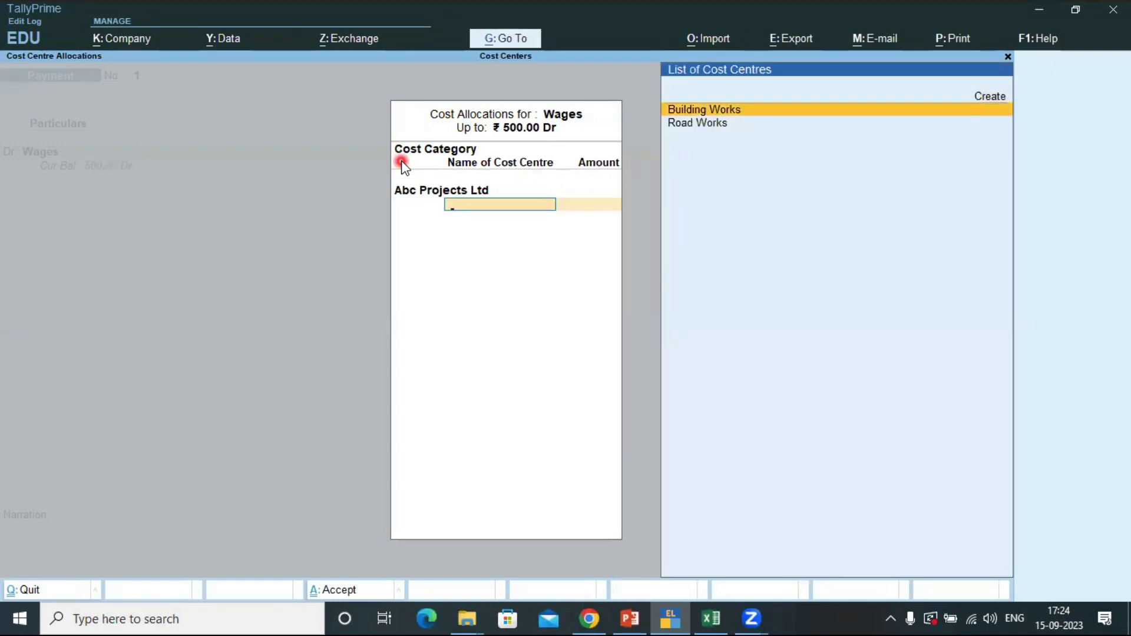
key(Return)
key(Return)
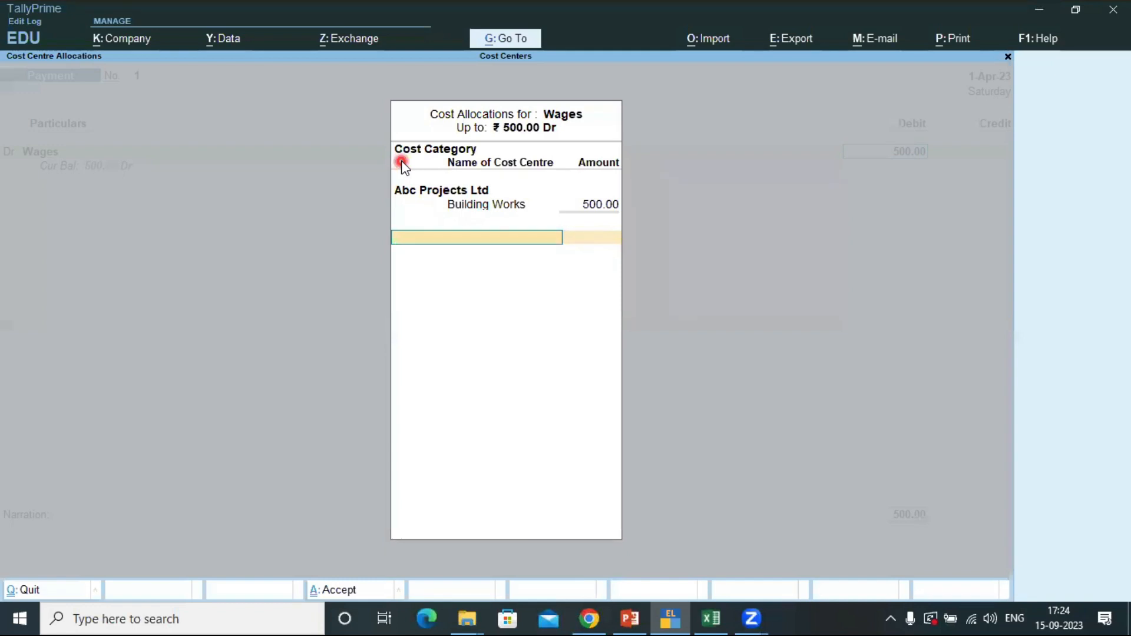
key(Return)
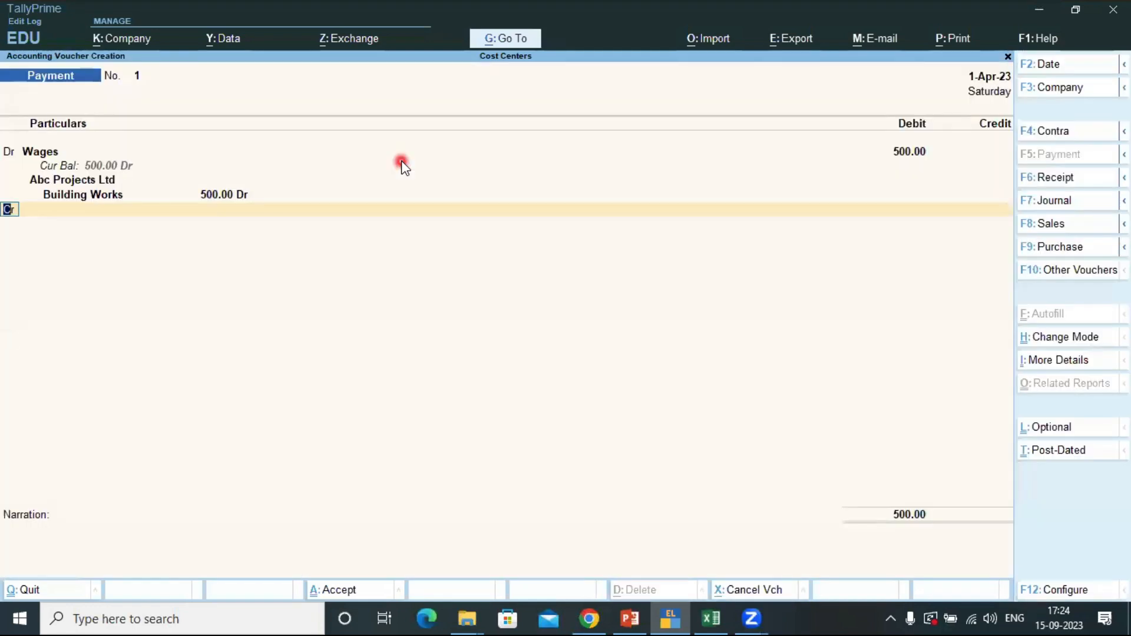
- Credit Cash with 500 and save the wages payment voucher without a narration
key(Return)
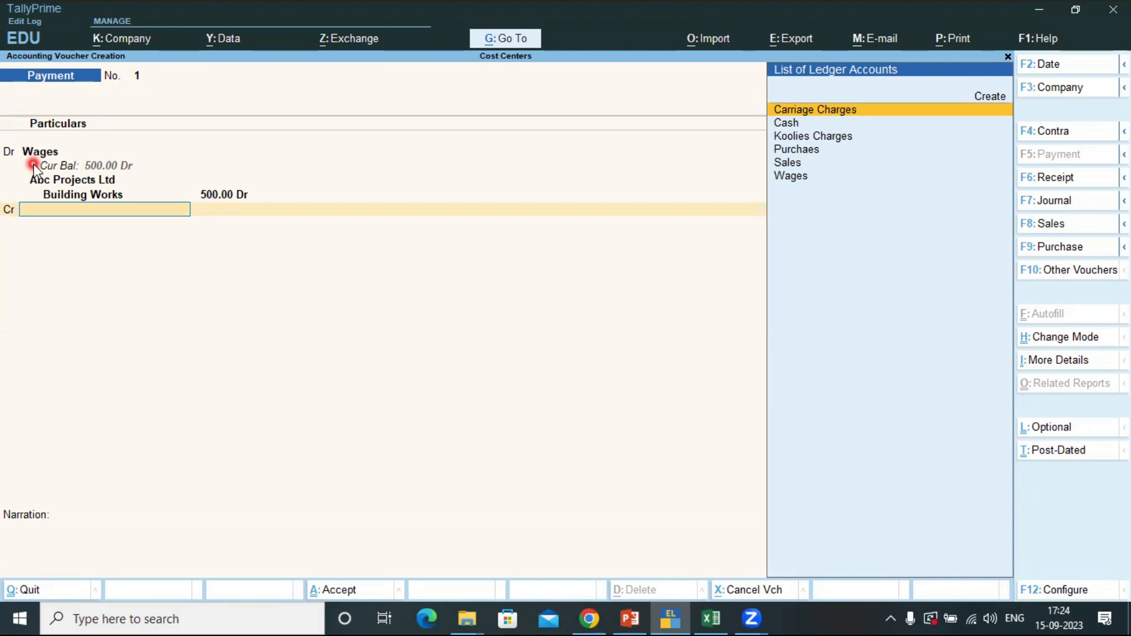
key(Down)
key(Down)
key(Up)
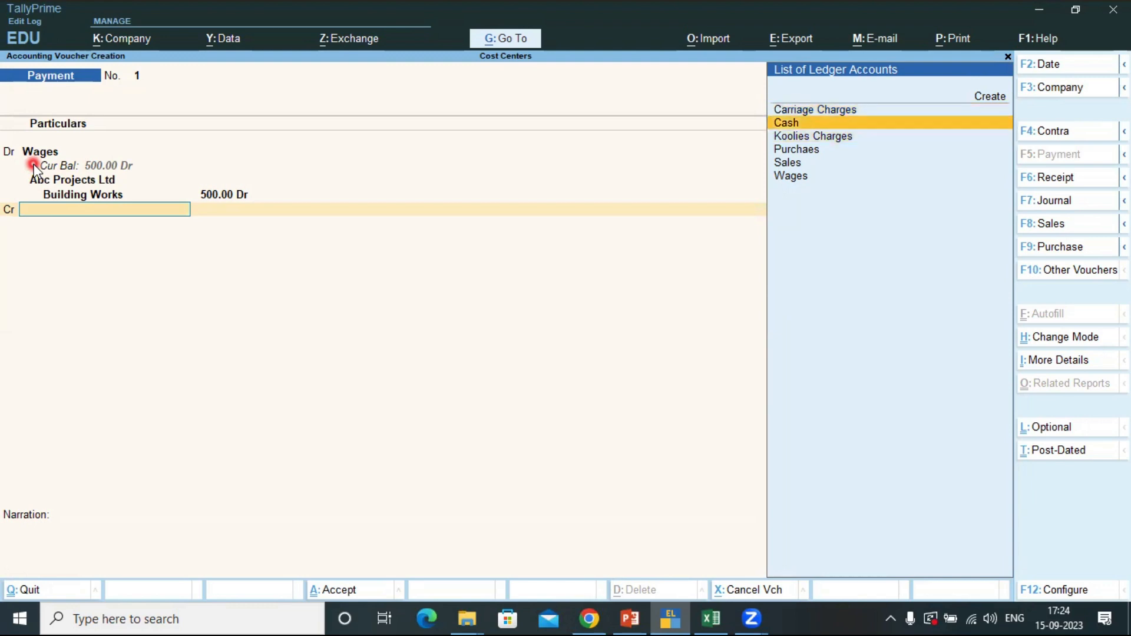
key(Return)
key(Return)
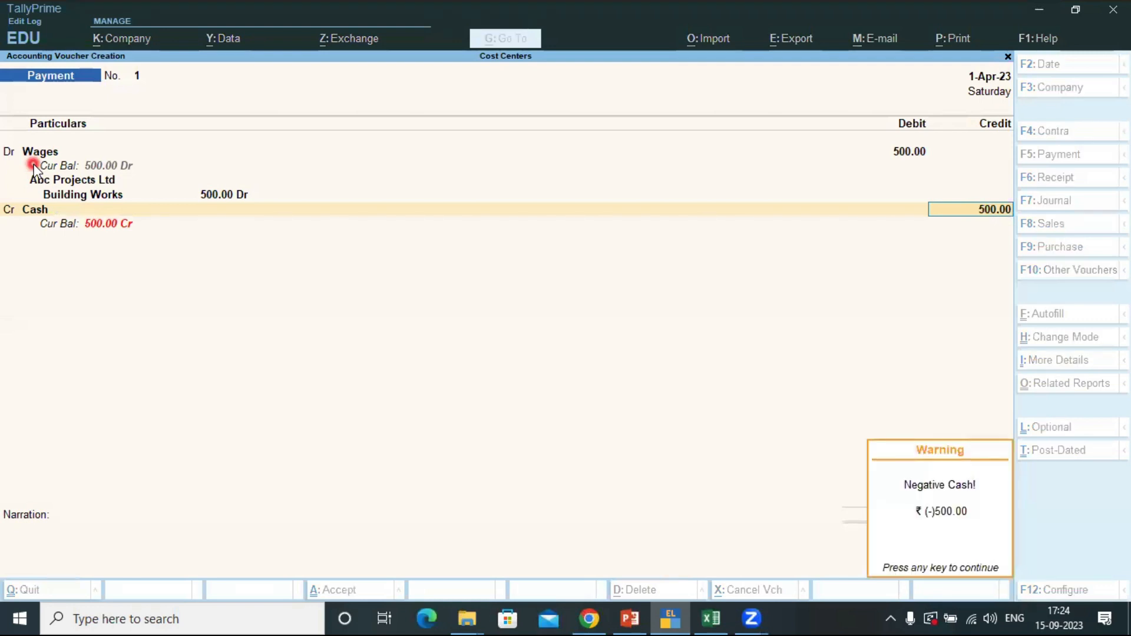
key(Return)
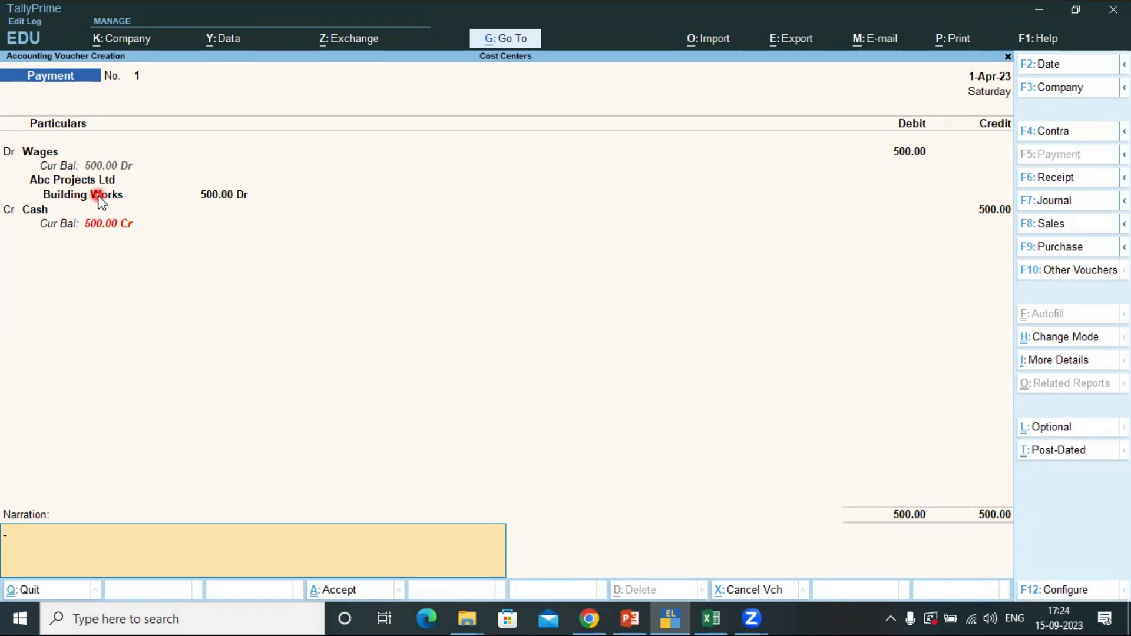
key(Return)
key(Return)
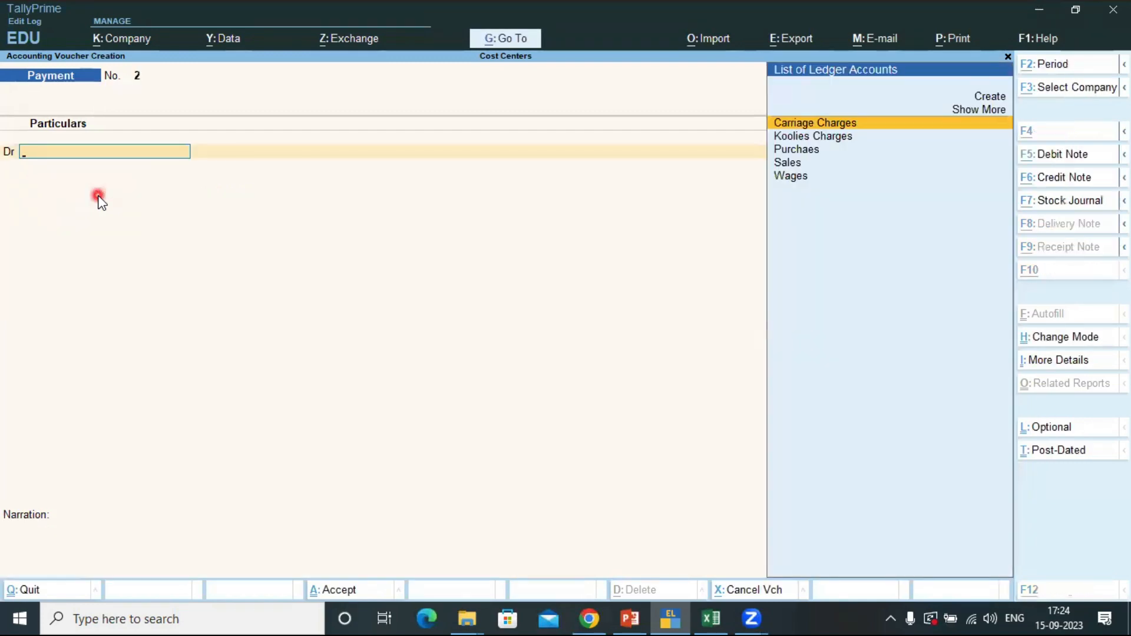
- Check the second transaction in the PDF and debit Koolies Charges with 200 in the new TallyPrime payment voucher
key(alt+Tab)
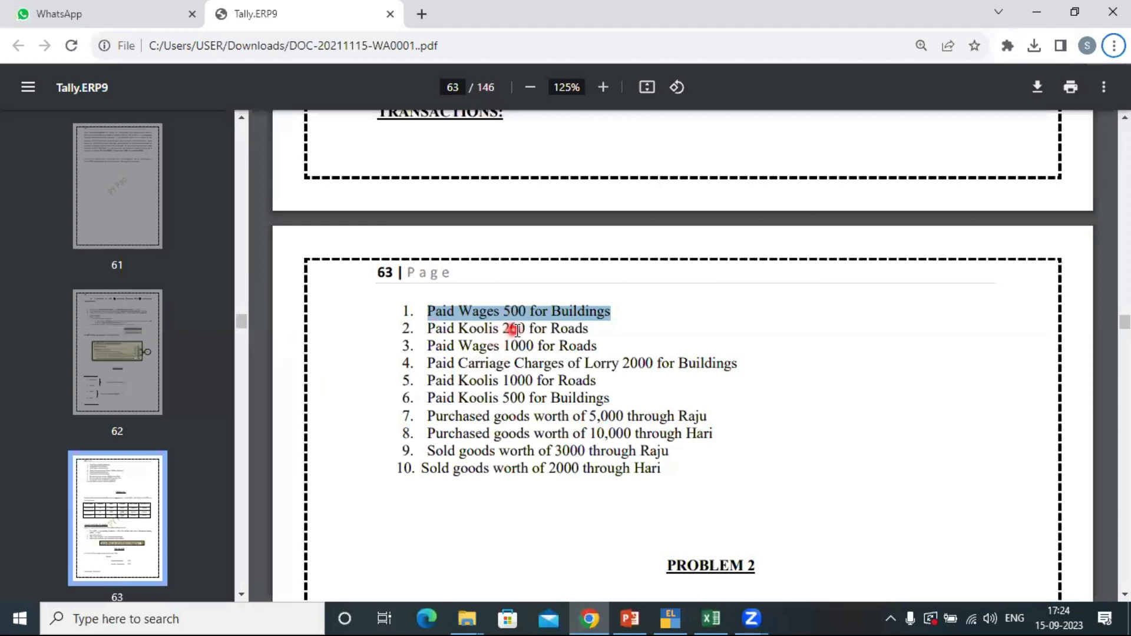
key(alt+Tab)
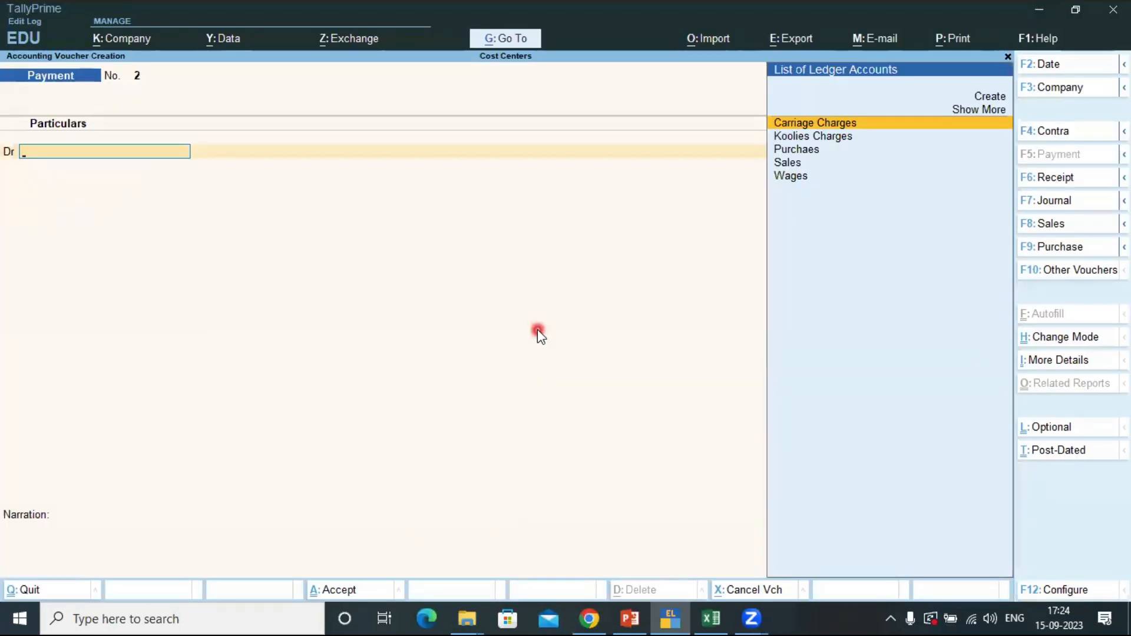
key(Down)
key(Down)
key(Up)
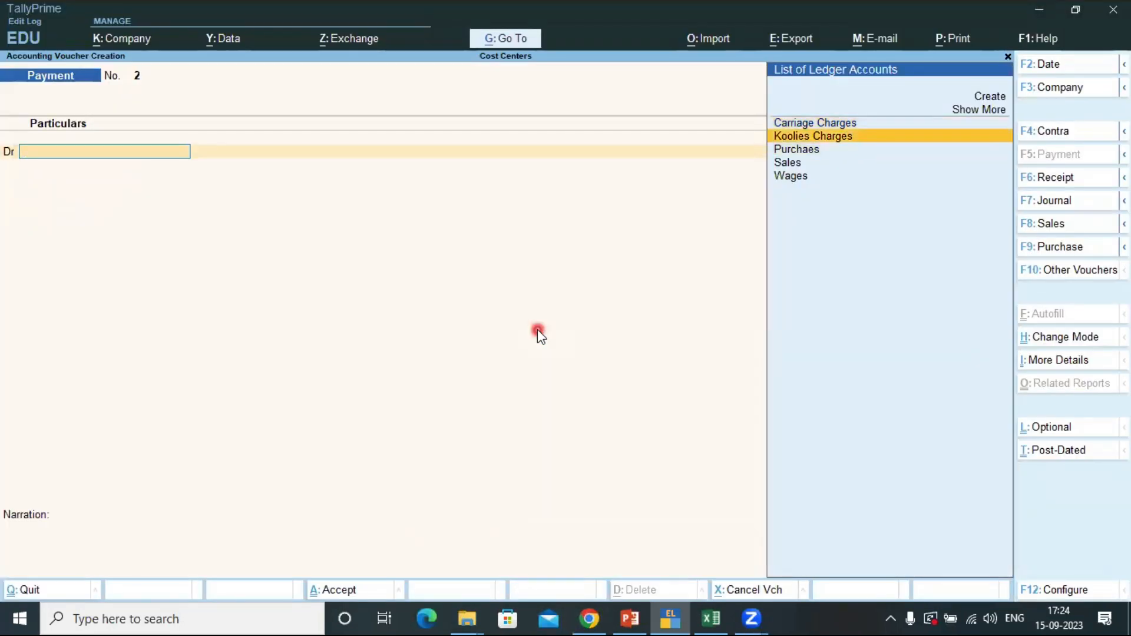
key(Return)
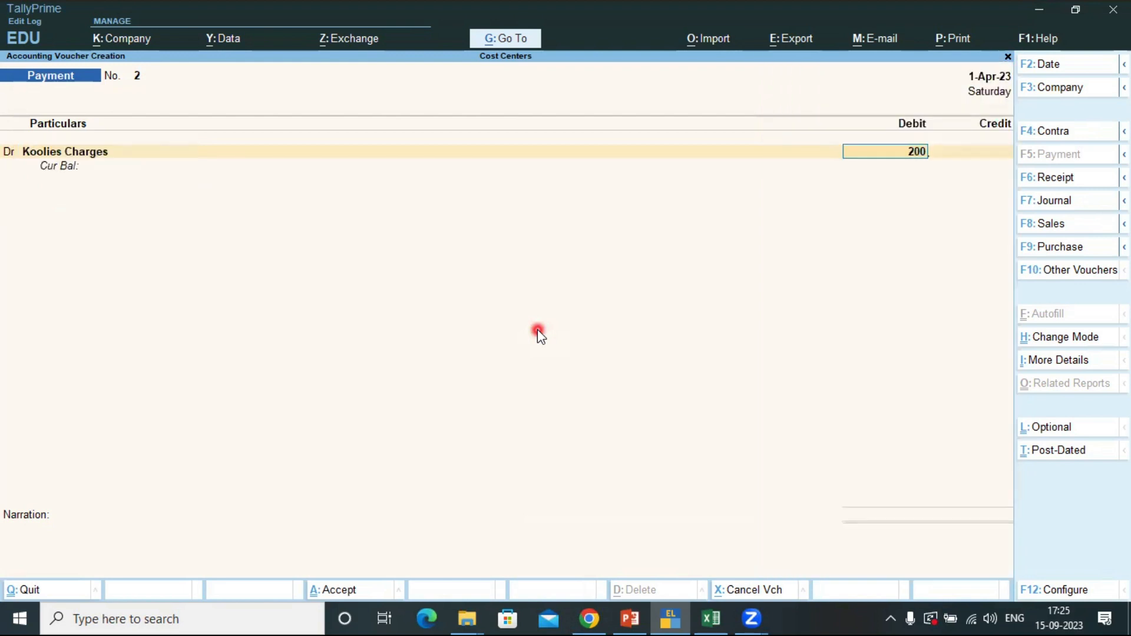
key(Return)
- Allocate the full 200 of Koolies Charges to the cost centre Road Works in the category Abc Projects Ltd
key(Down)
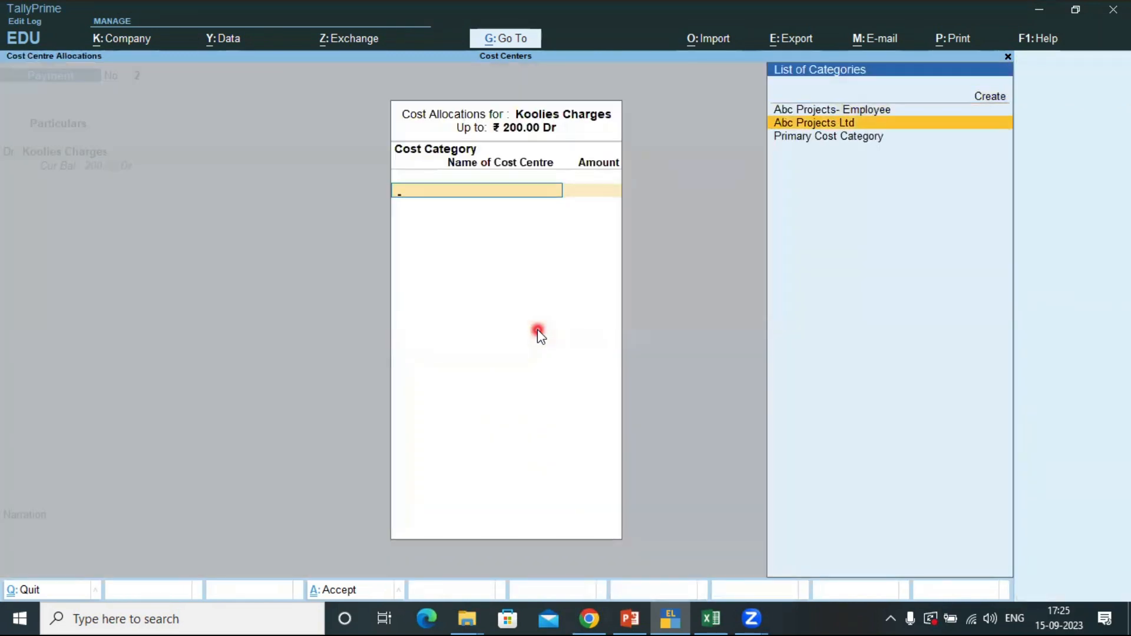
key(Return)
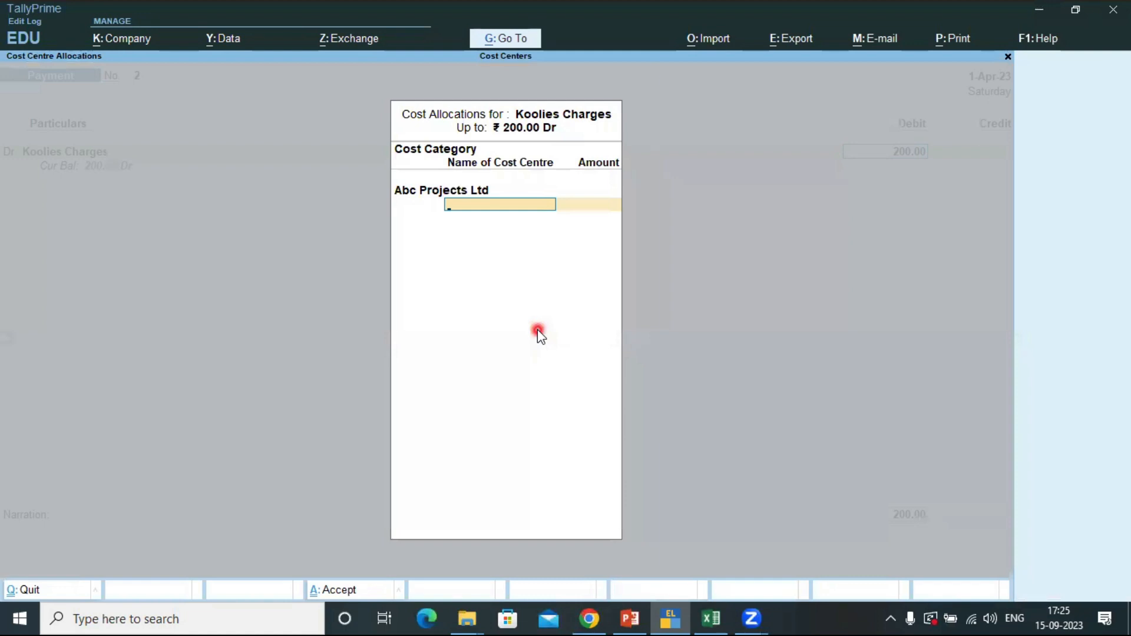
key(Down)
key(Down)
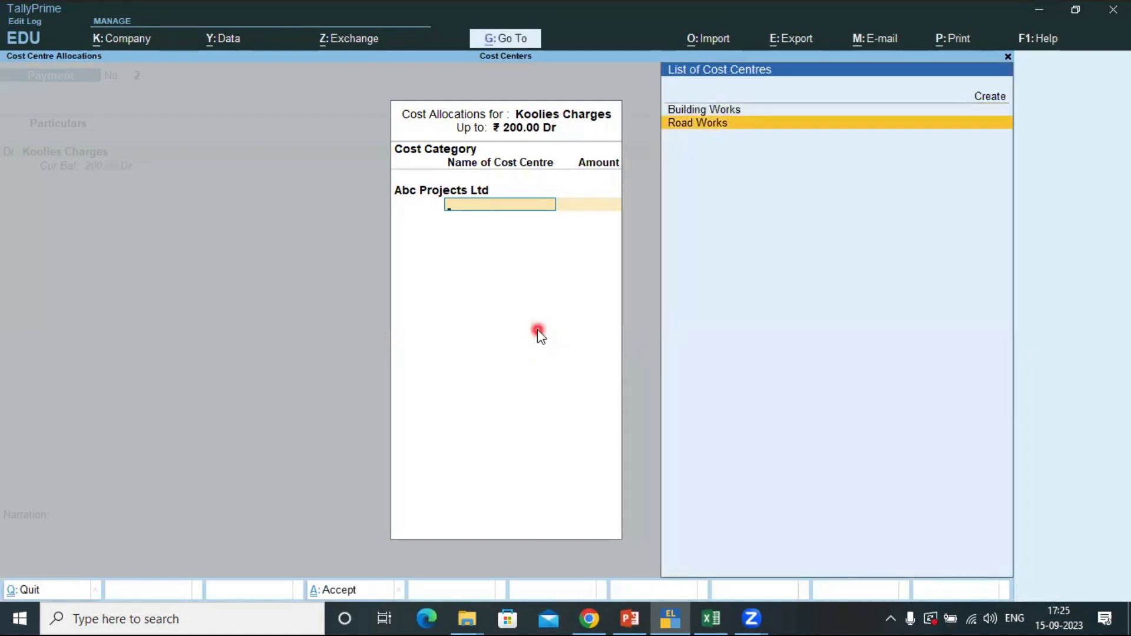
key(Return)
key(Return)
key(Return)
- Credit Cash with 200 and save the Koolies Charges payment voucher without a narration
key(Down)
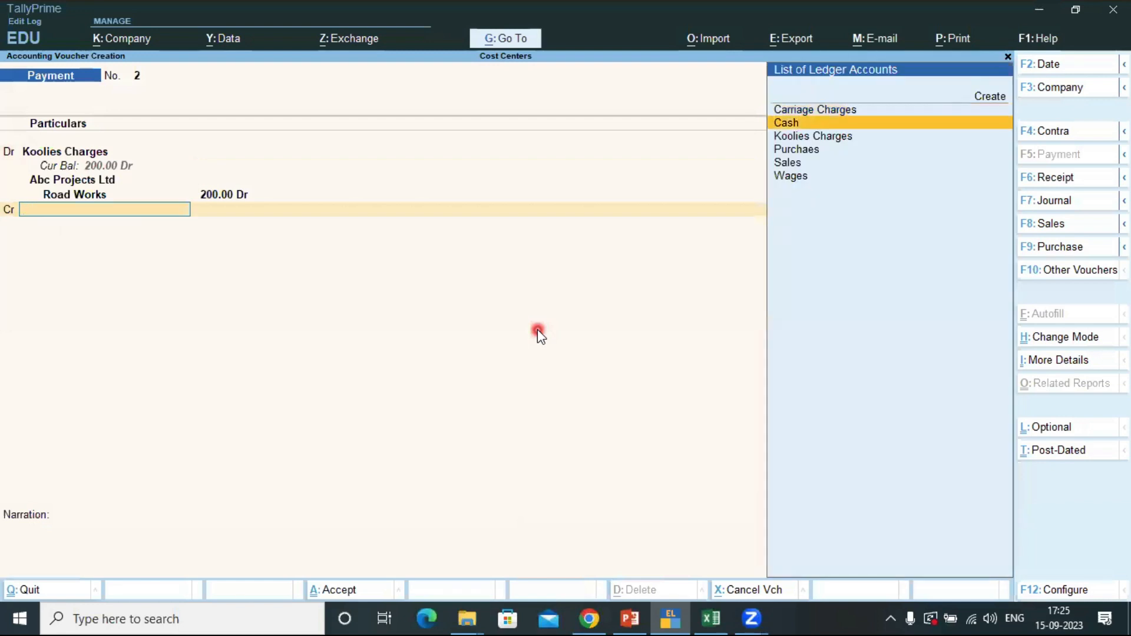
key(Return)
key(Return)
key(Return)
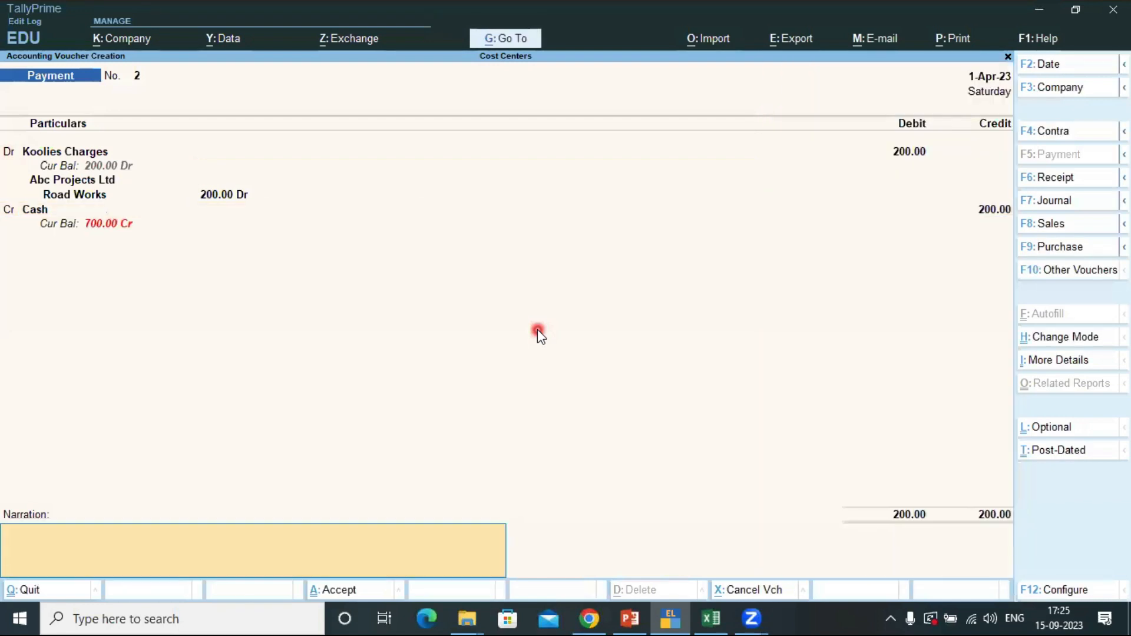
key(Return)
key(Return)
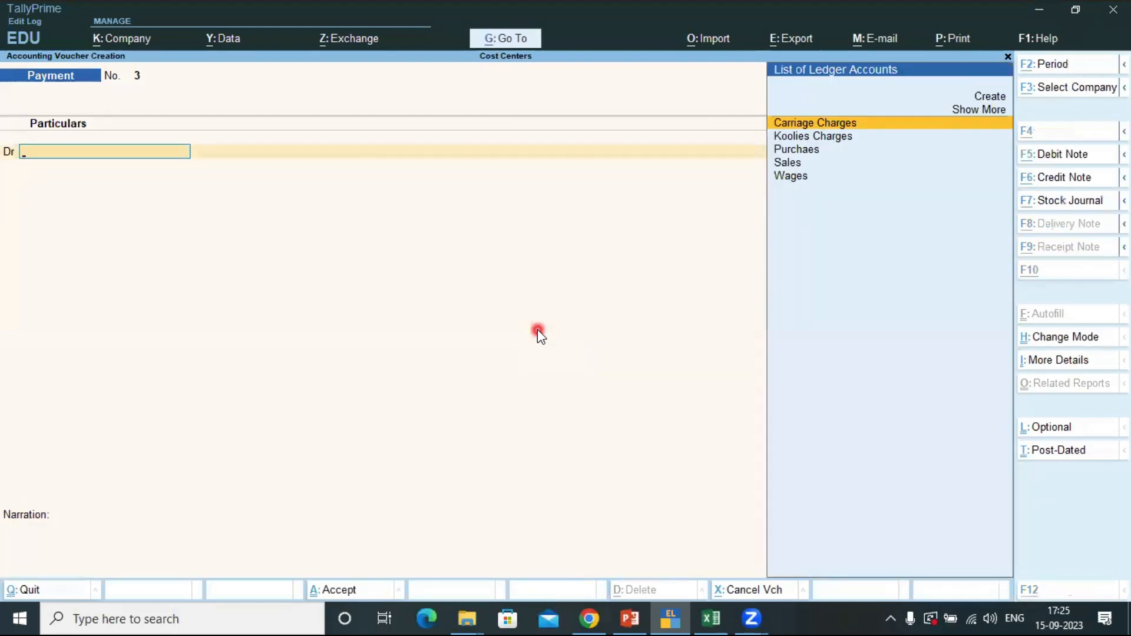
- Check the third transaction in the PDF and debit Wages with 1000 in the next TallyPrime payment voucher
key(alt+Tab)
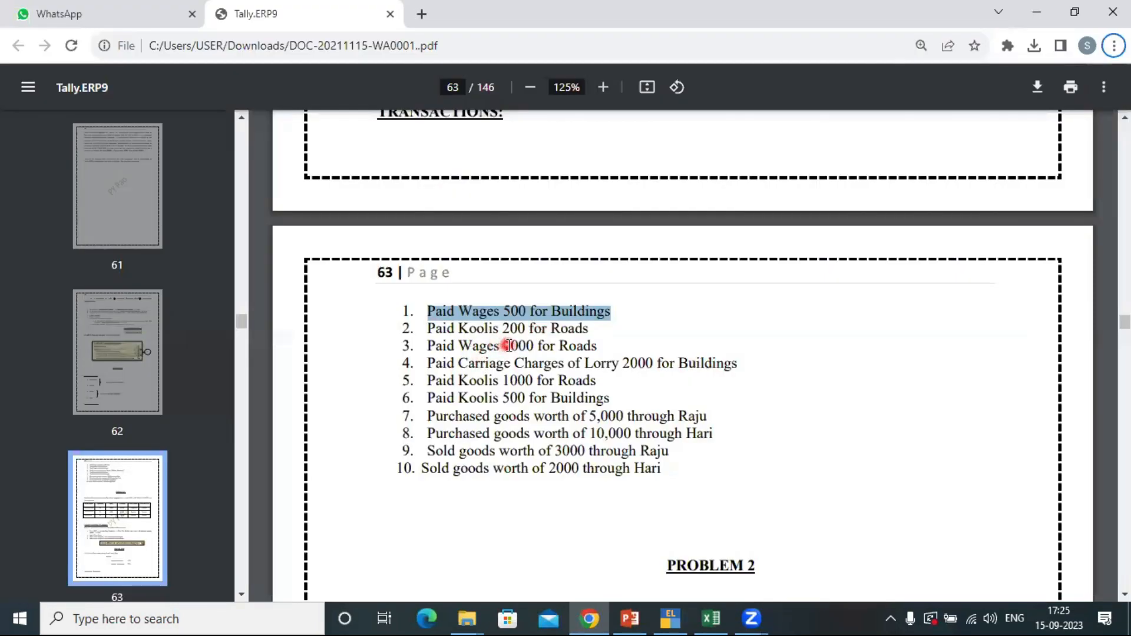
key(alt+Tab)
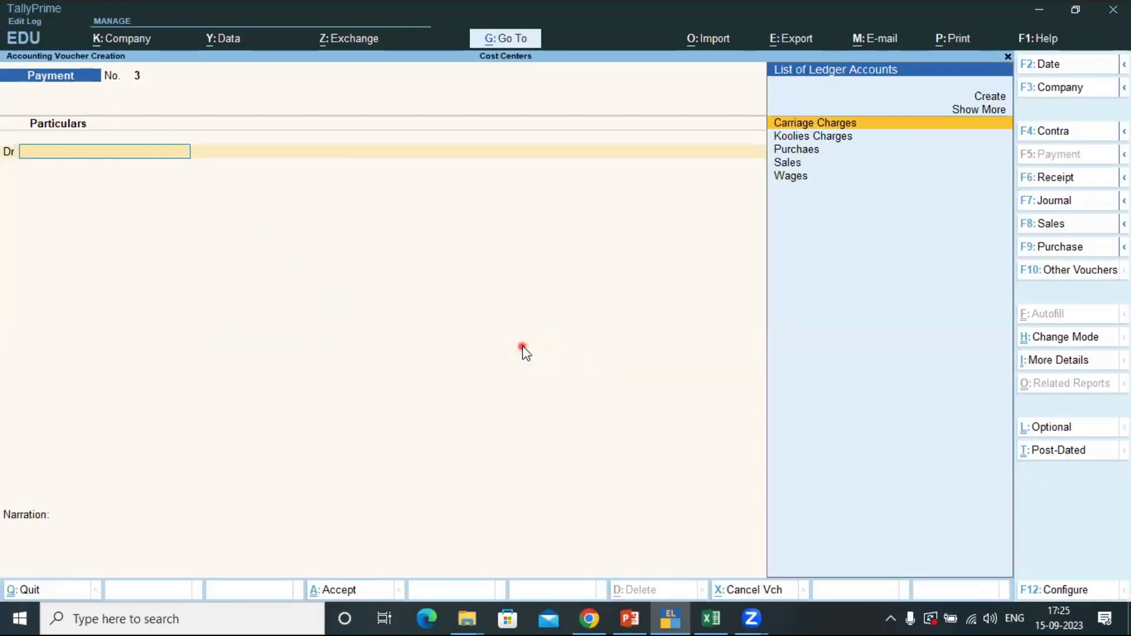
text(w)
key(Return)
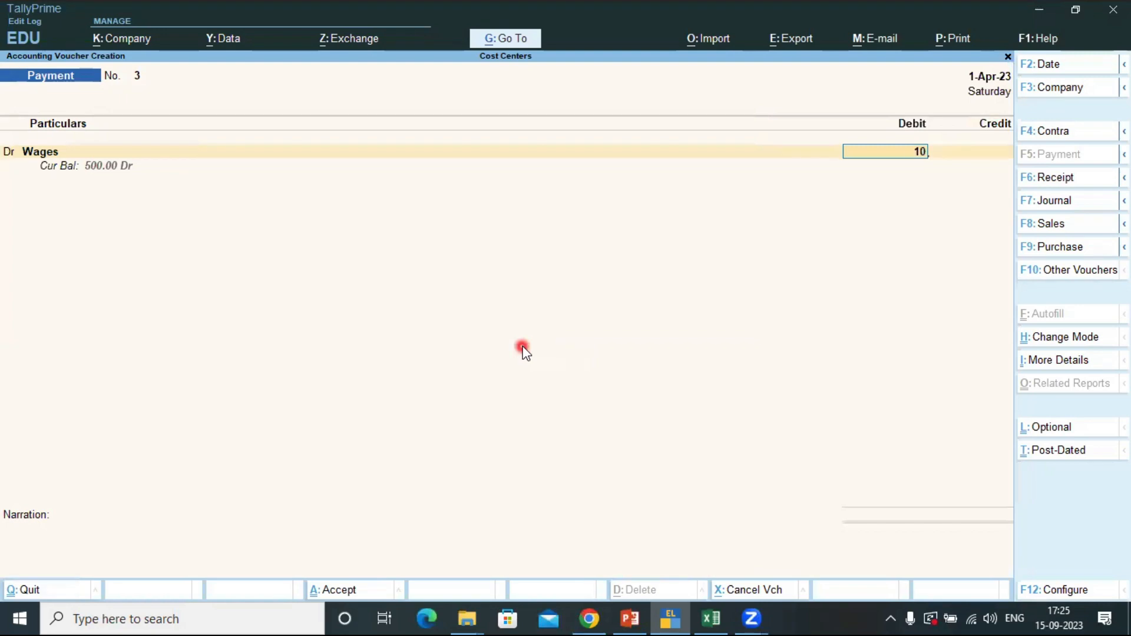
key(Return)
- Allocate the full 1000 of Wages to Road Works in the category Abc Projects Ltd, replacing the prefilled Building Works cost centre
key(Return)
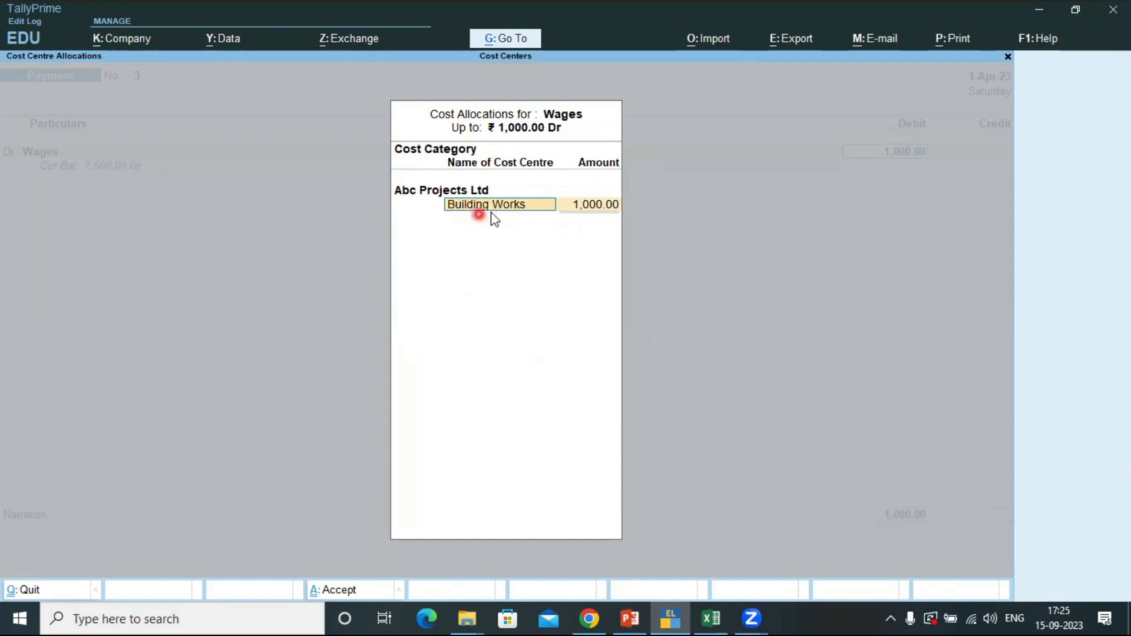
key(space)
key(Down)
key(Down)
key(Down)
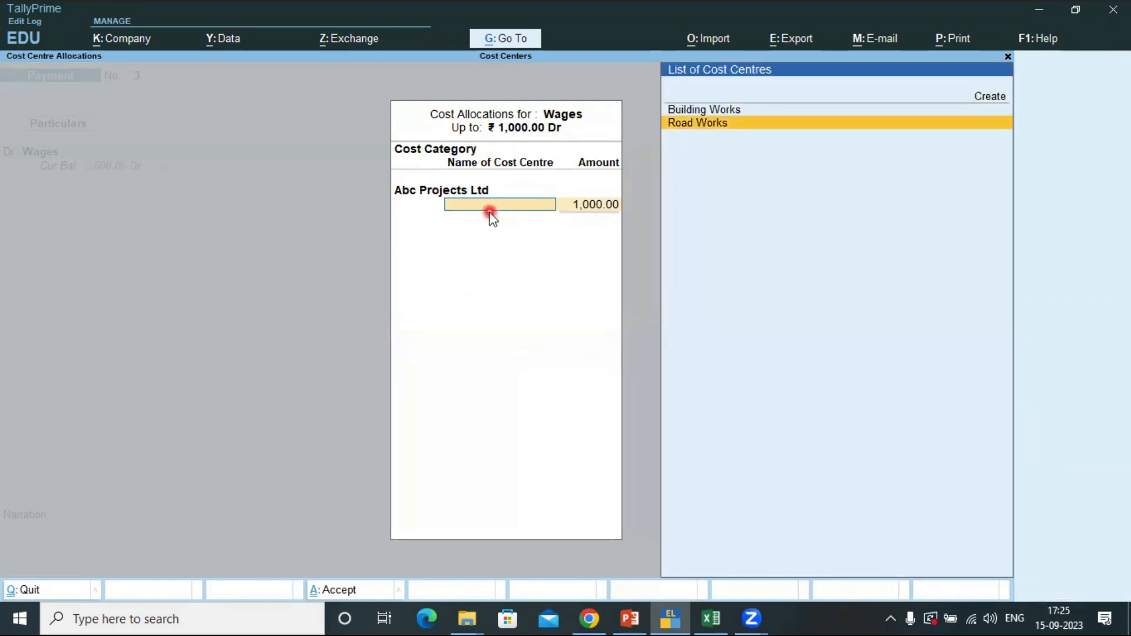
key(Return)
key(Return)
key(Return)
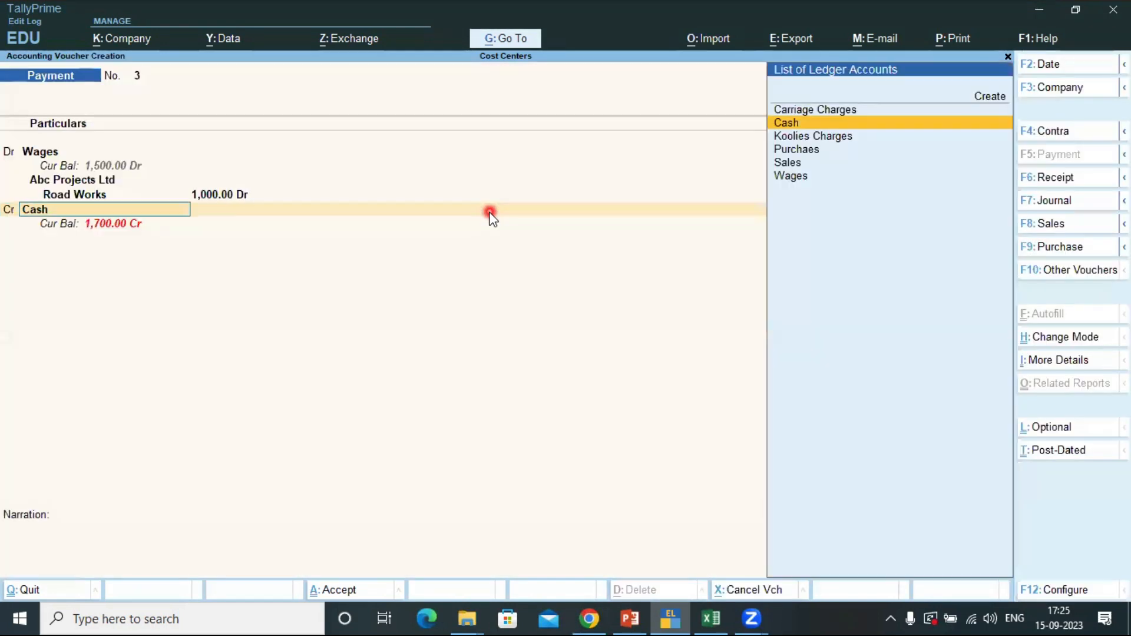
- Credit Cash with 1000 and save the wages payment voucher for Roads without a narration
key(Return)
key(Return)
key(Return)
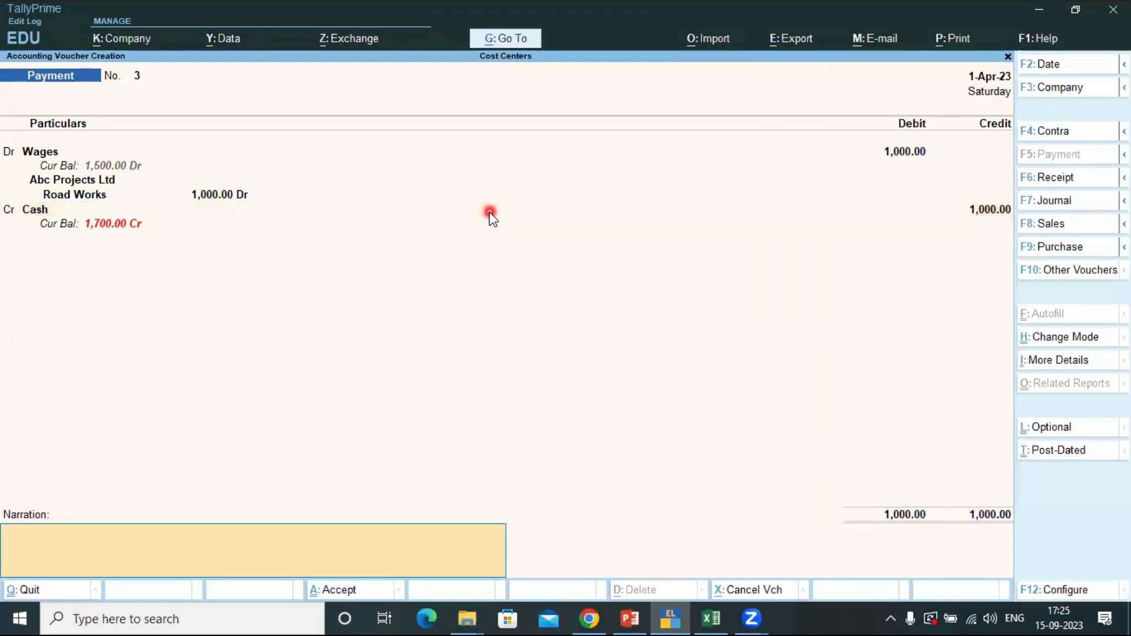
key(Return)
key(Return)
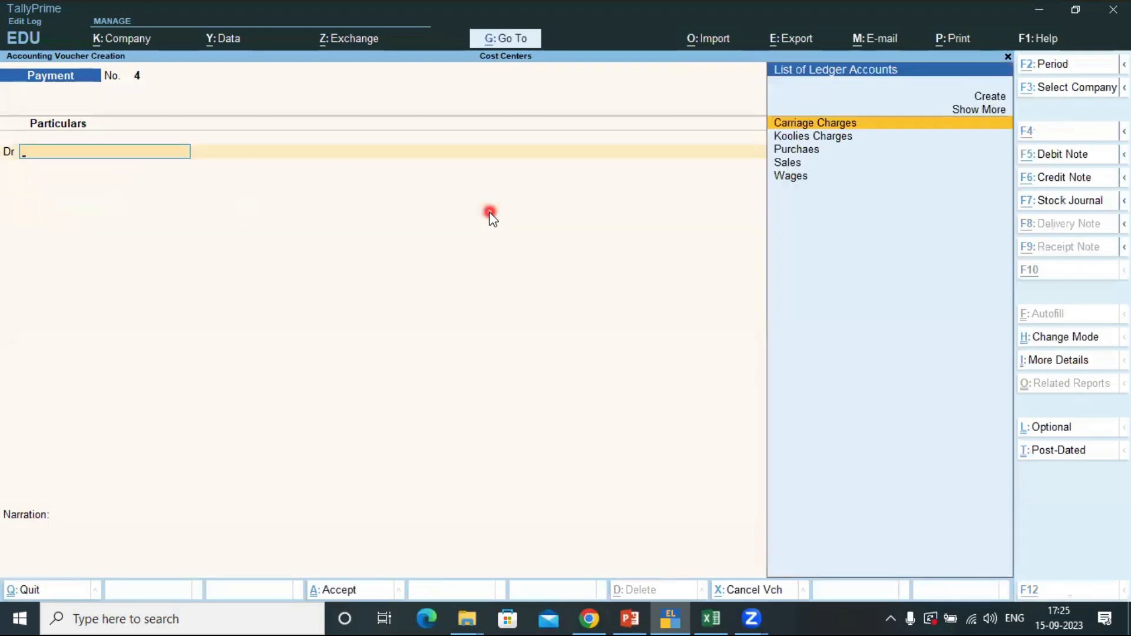
- Check the fourth transaction in the PDF and debit Carriage Charges with 2000 in the next TallyPrime payment voucher
key(alt+Tab)
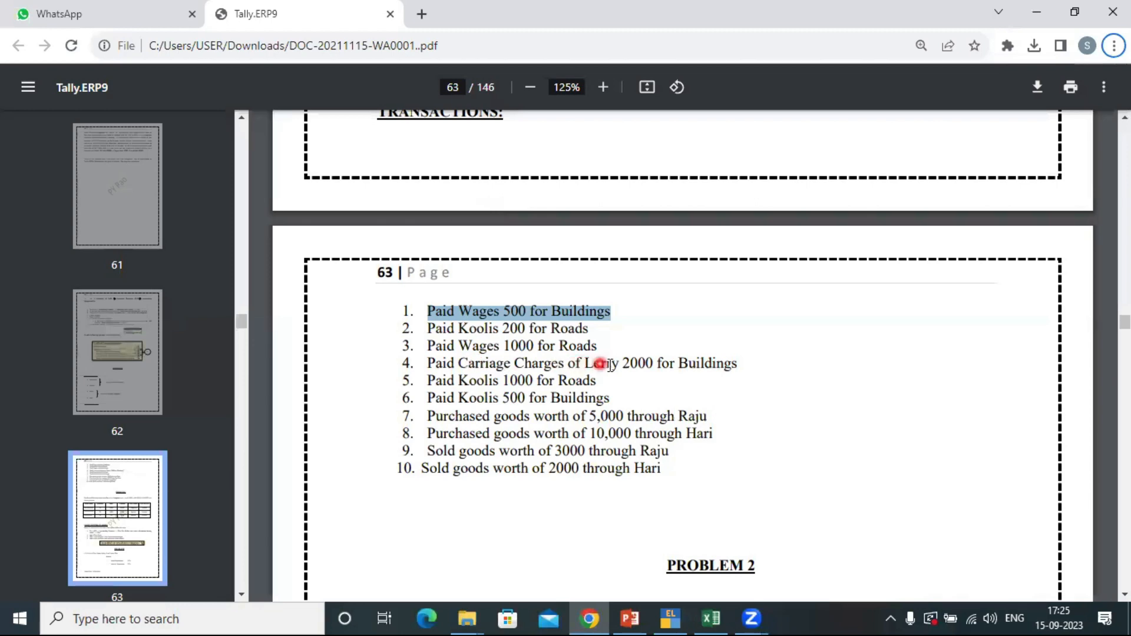
key(alt+Tab)
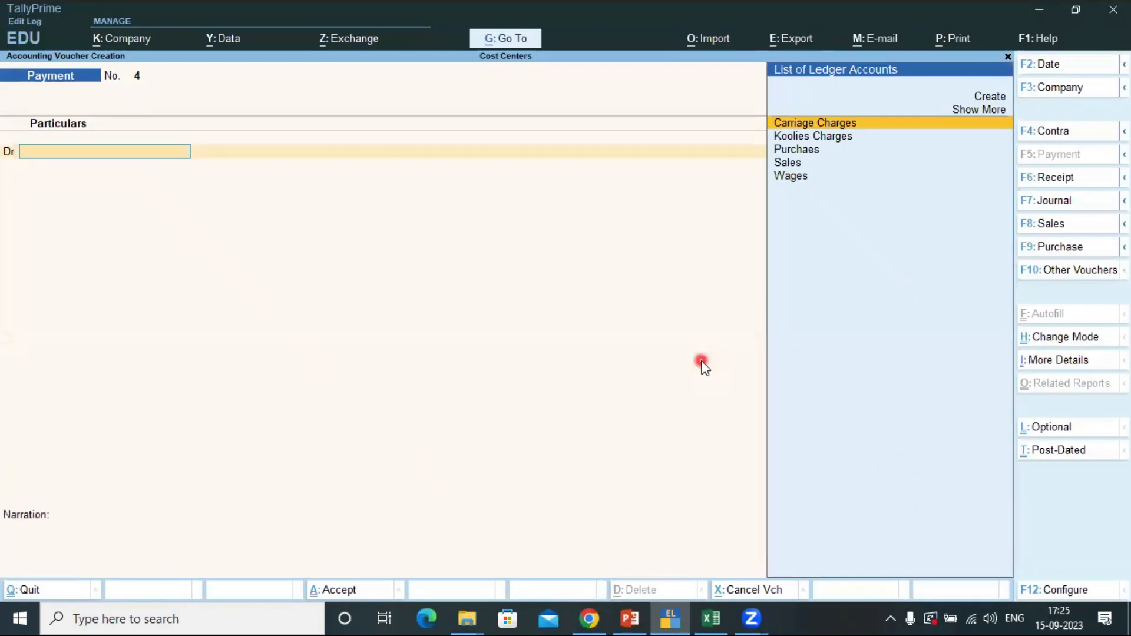
key(Down)
key(Up)
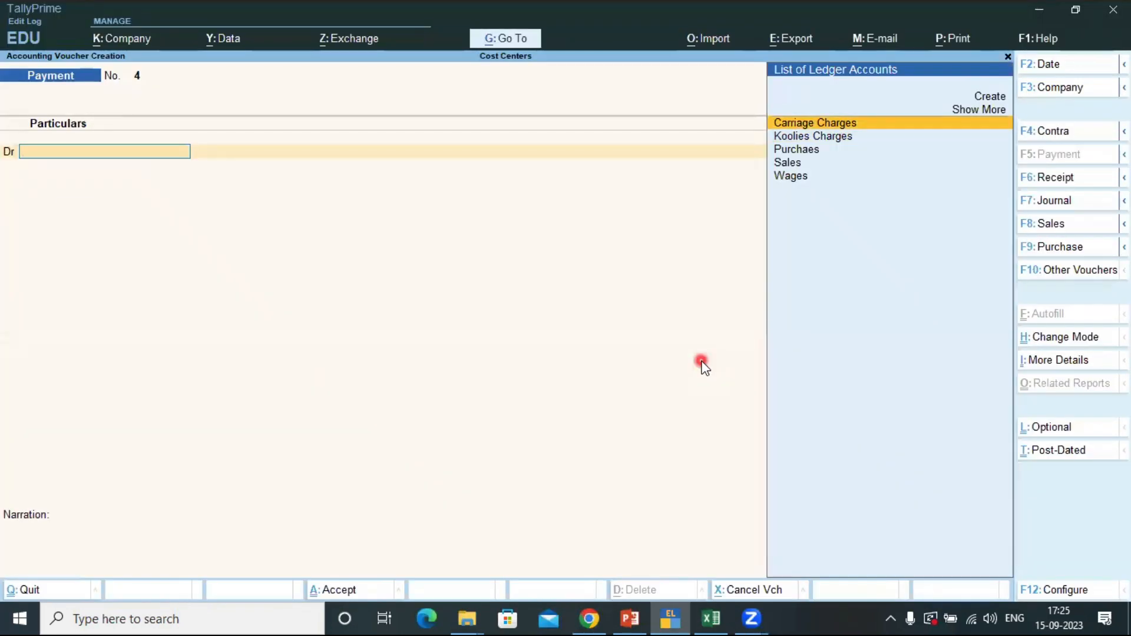
key(Return)
text(2000)
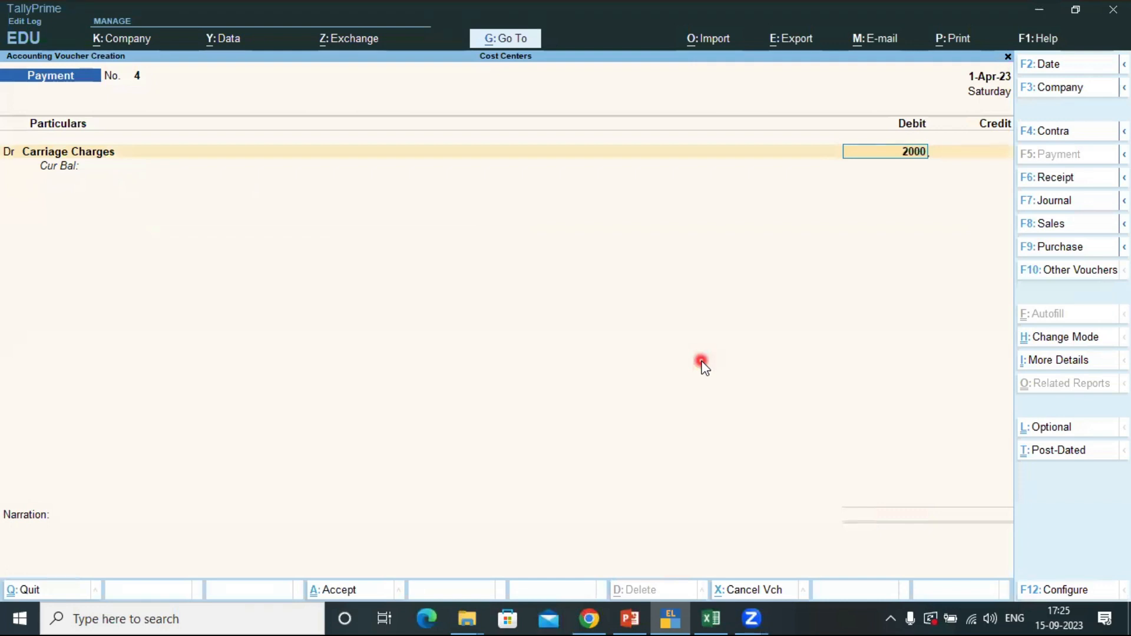
key(Return)
- Allocate the full 2000 of Carriage Charges to the cost centre Building Works in the category Abc Projects Ltd
key(Down)
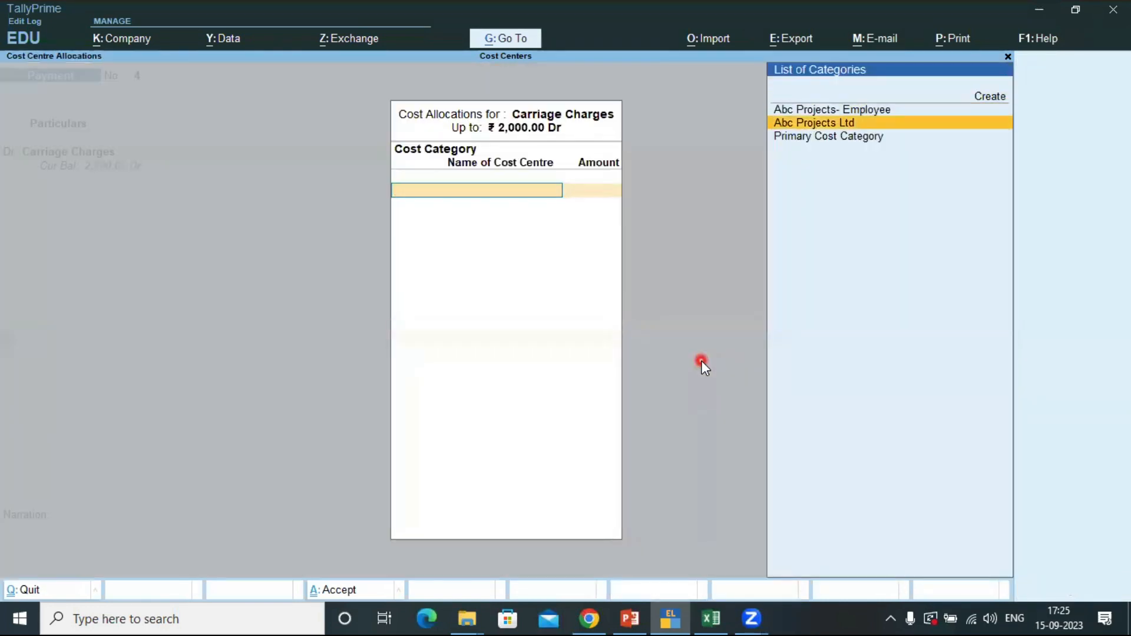
key(Return)
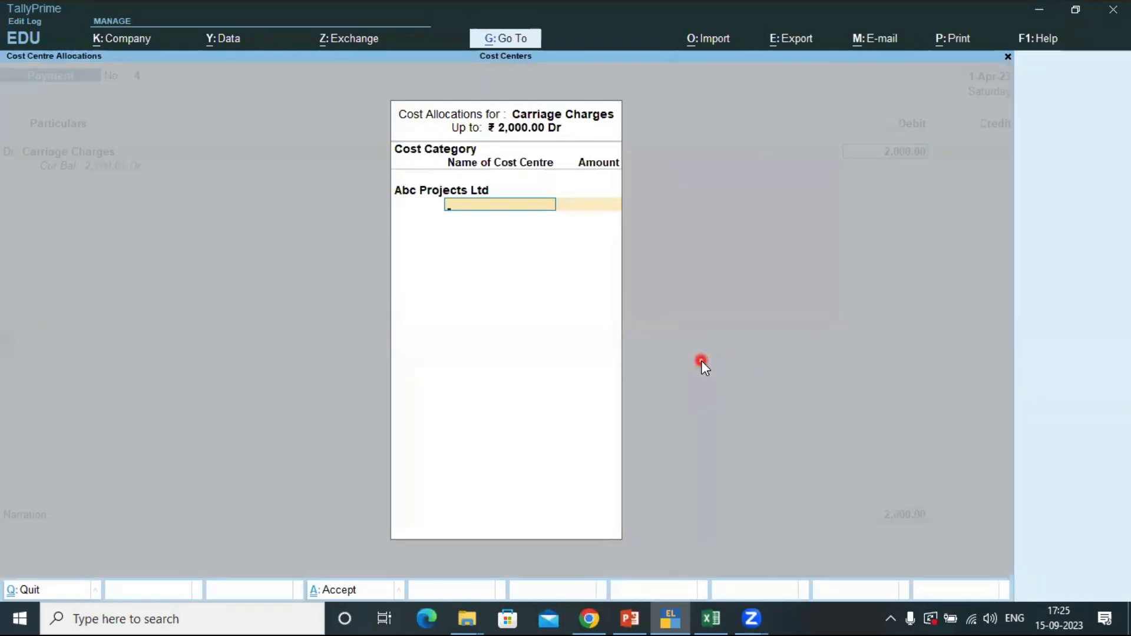
key(Down)
key(Return)
key(Return)
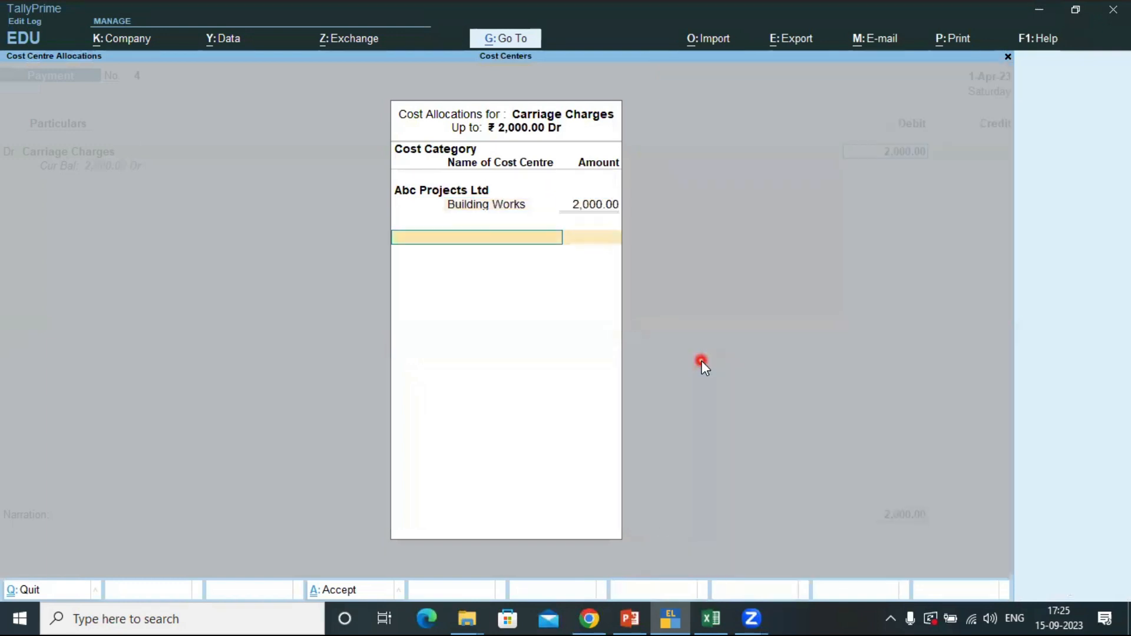
key(Return)
key(Return)
- Credit Cash with 2000 and save the Carriage Charges payment voucher without a narration
key(Down)
key(Down)
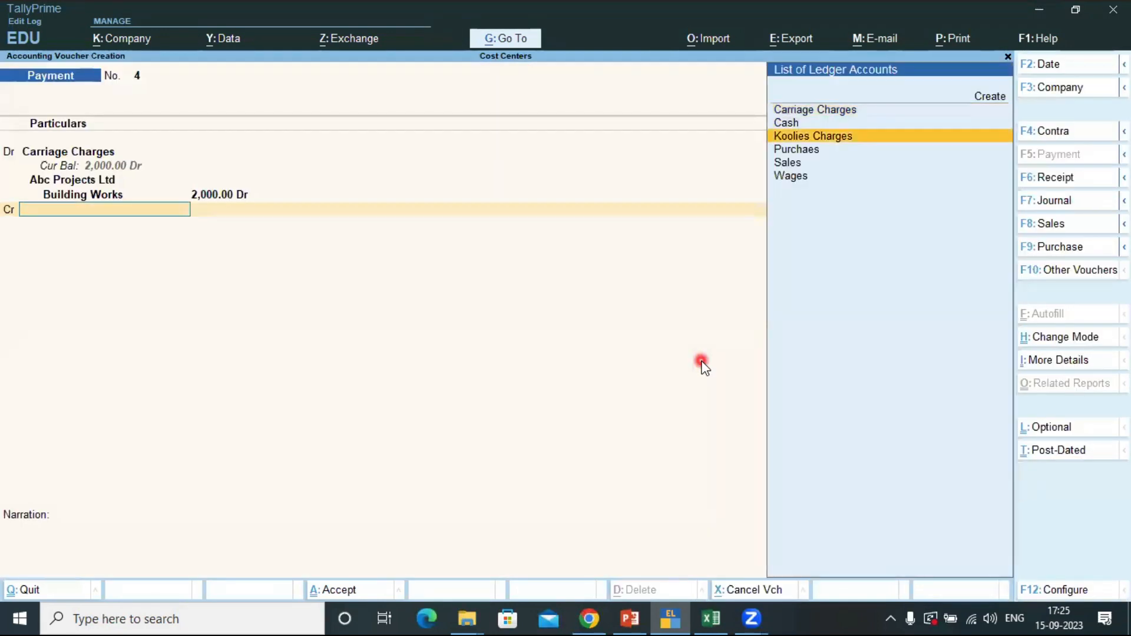
key(Up)
key(Return)
key(Return)
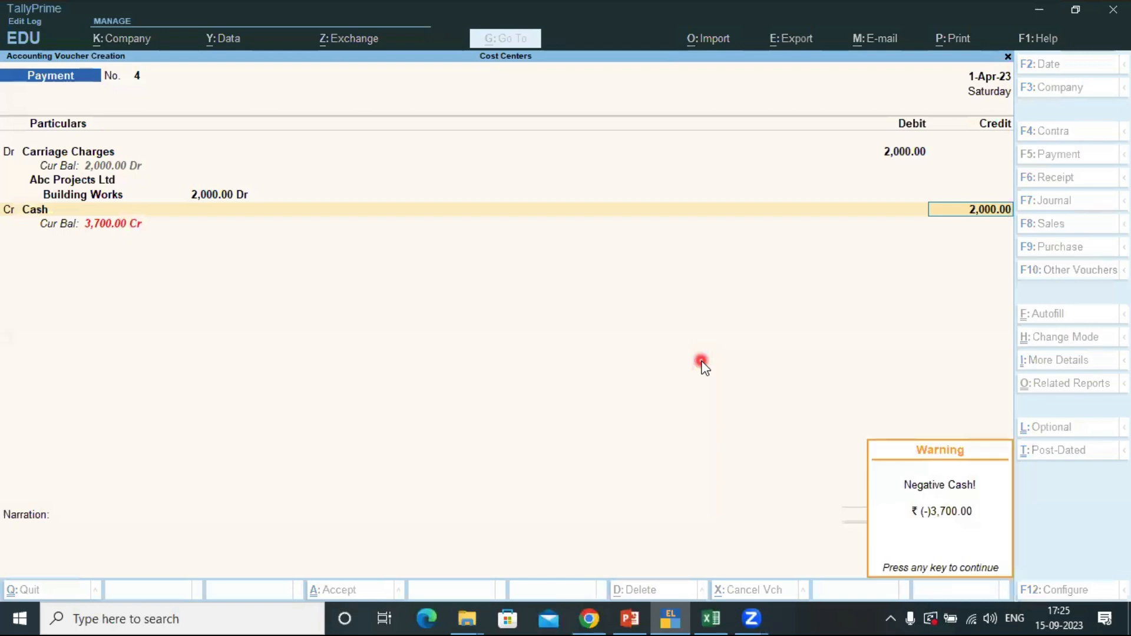
key(Return)
key(Return)
key(Return)
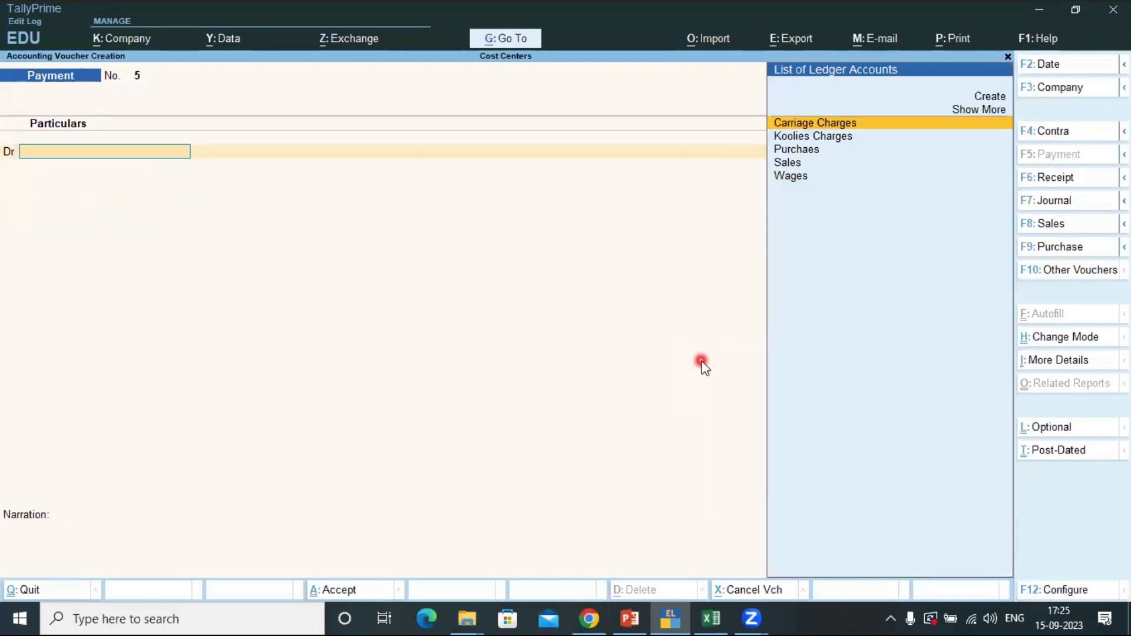
- Check the fifth transaction in the PDF and debit Koolies Charges with 1000 in the next TallyPrime payment voucher
key(alt+Tab)
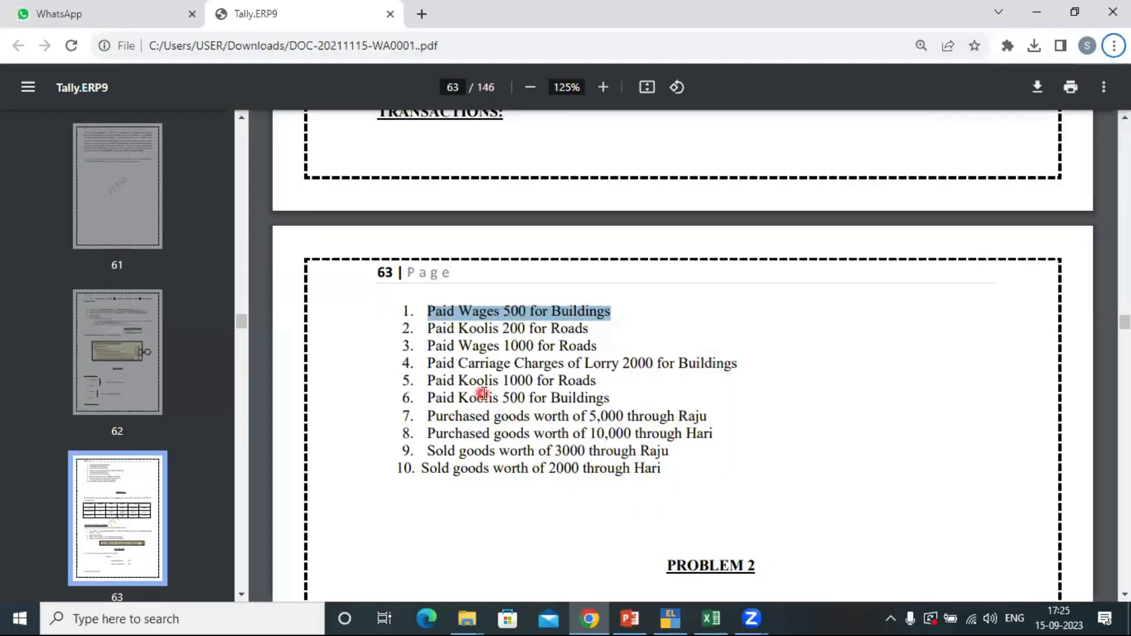
key(alt+Tab)
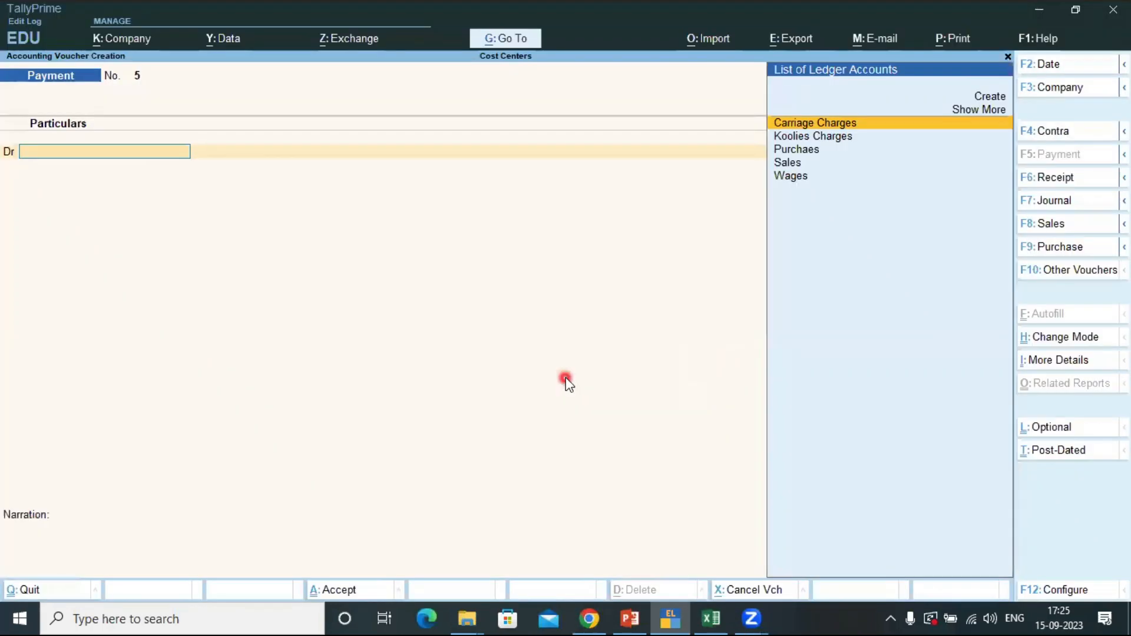
text(K)
key(Return)
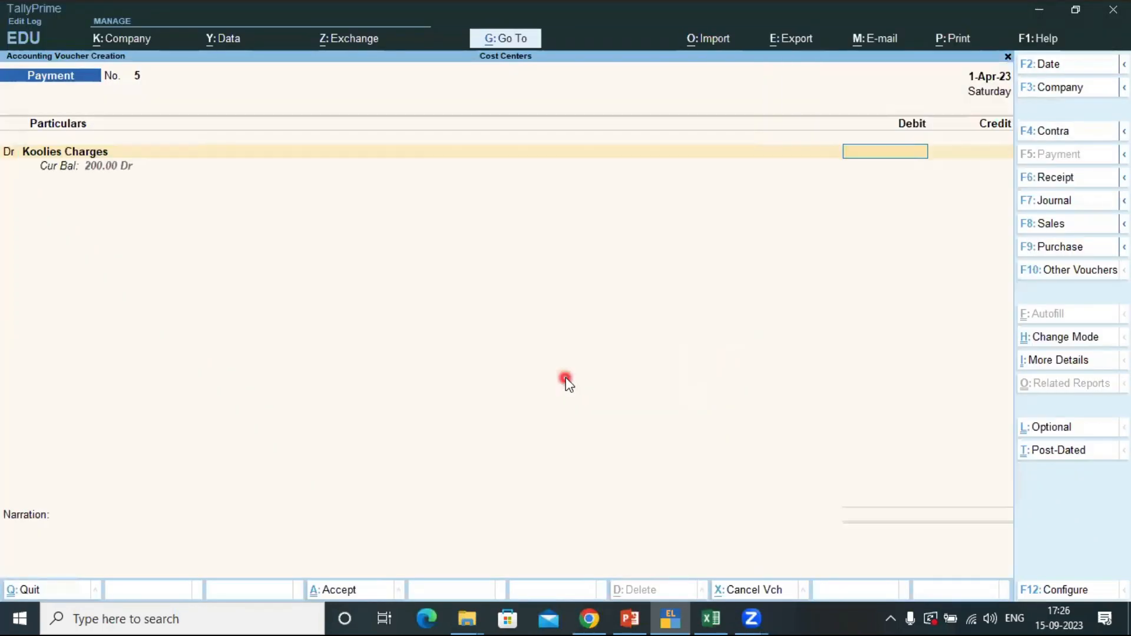
text(1000)
key(Return)
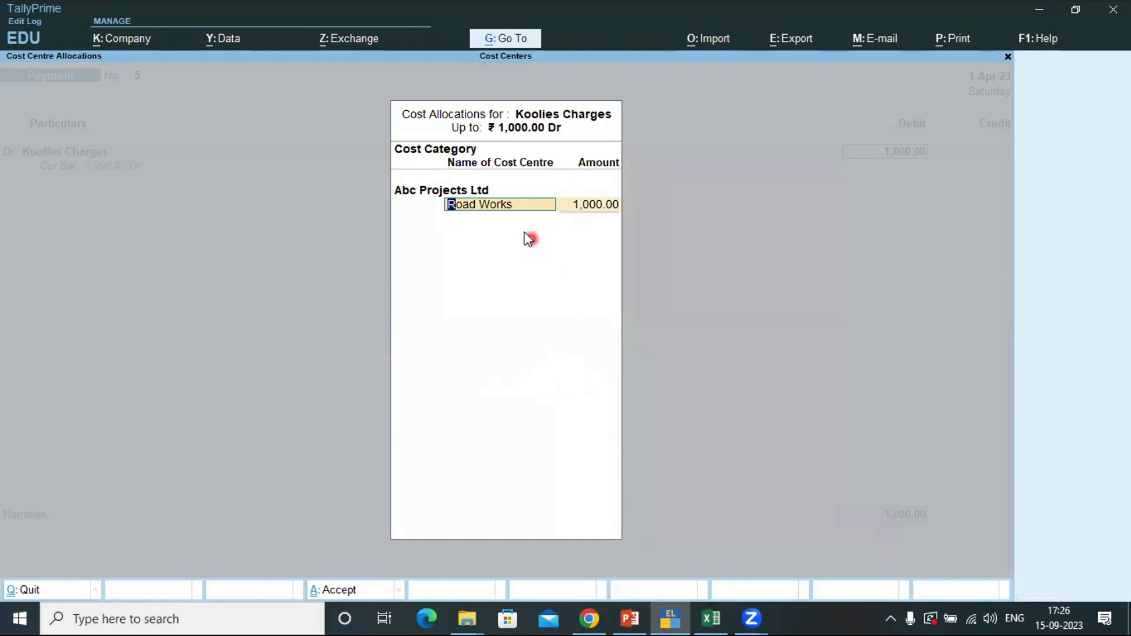
- Allocate the full 1000 of Koolies Charges to the cost centre Road Works under Abc Projects Ltd
key(Return)
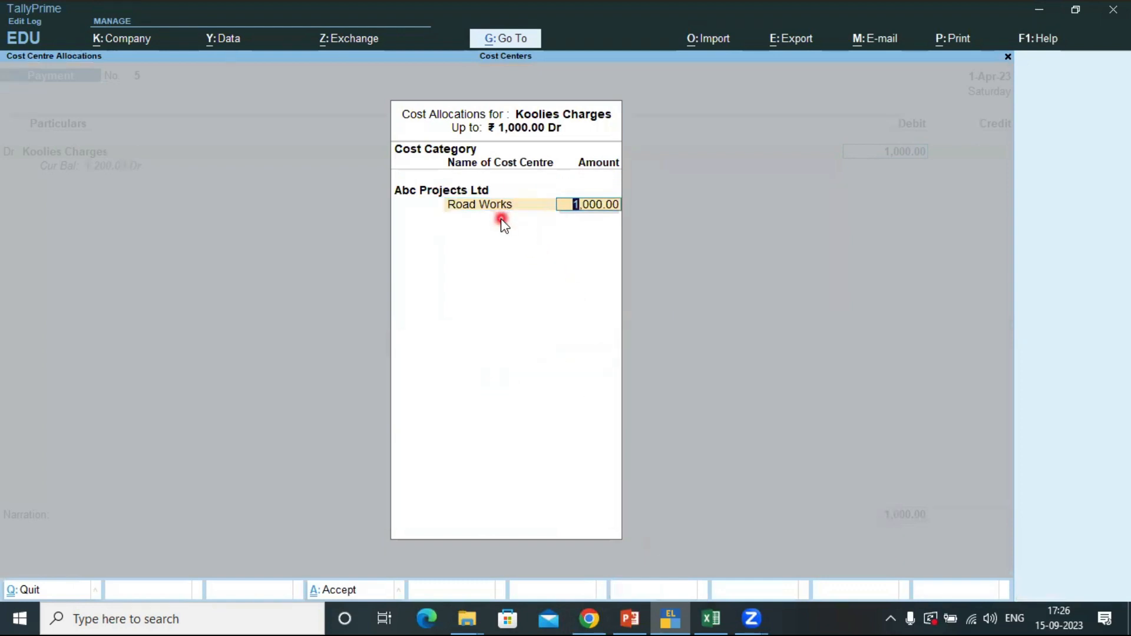
key(BackSpace)
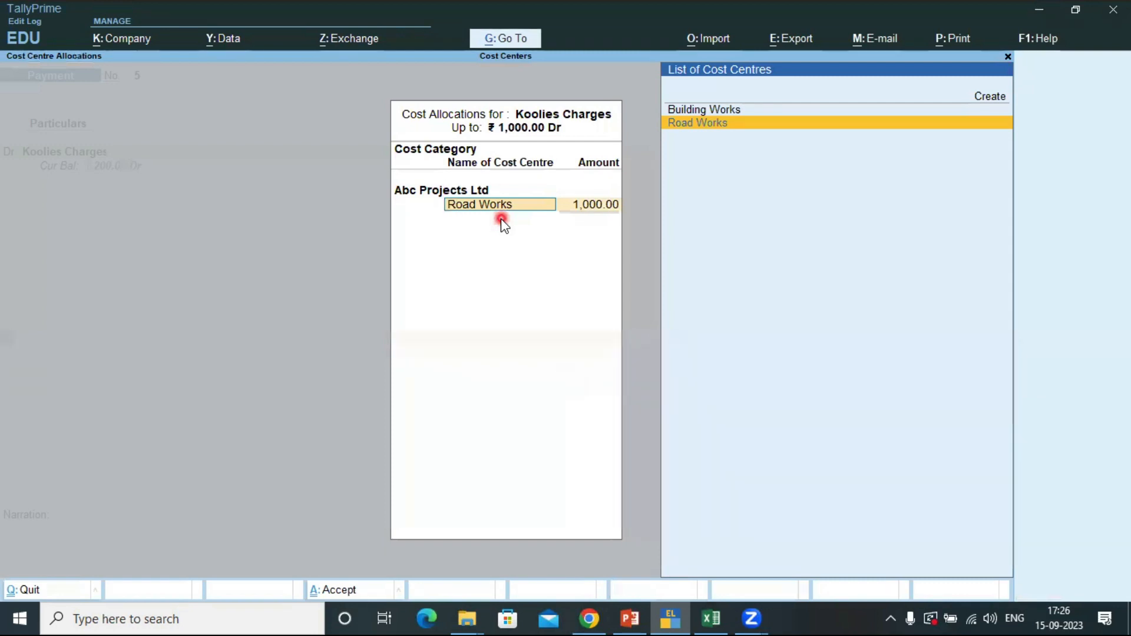
key(Return)
key(Return)
key(Return)
key(Return)
- Credit Cash with 1000 and save the Koolies Charges payment voucher for Road Works without a narration
key(Return)
key(Return)
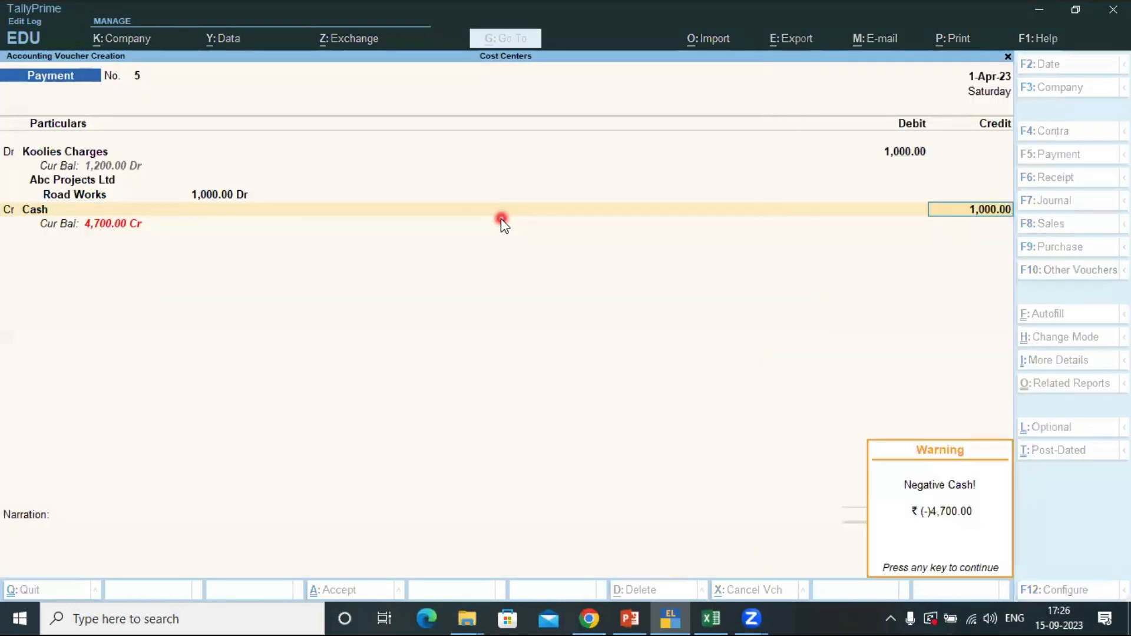
key(Return)
key(Return)
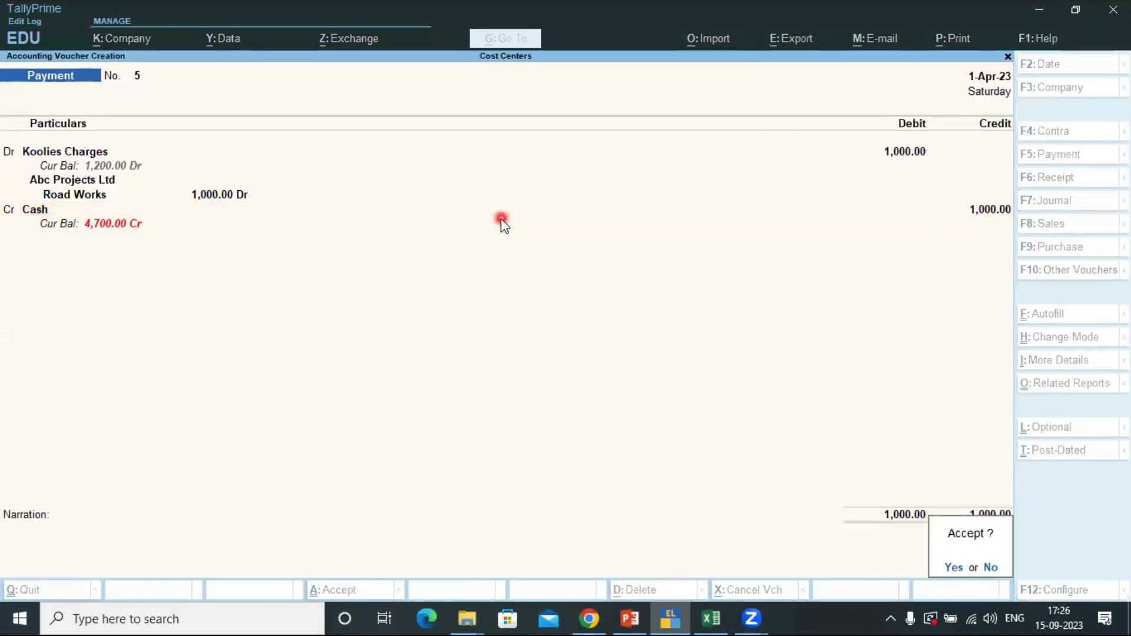
key(Return)
- Check the sixth transaction in the PDF and debit Koolies Charges with 500 in the next TallyPrime payment voucher
key(alt+Tab)
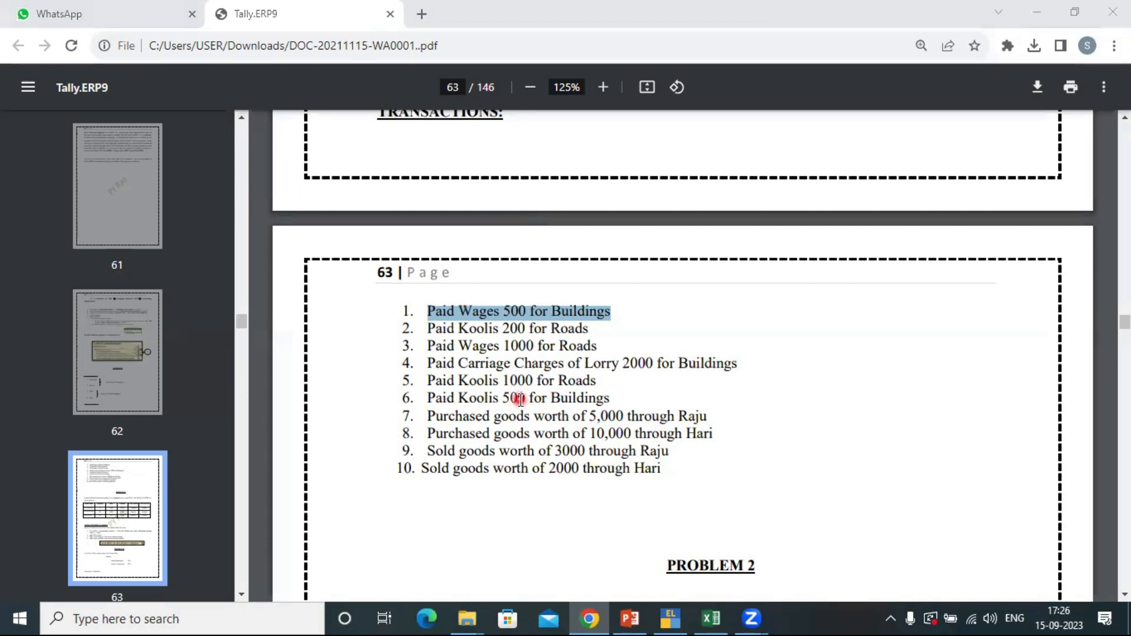
key(alt+Tab)
text(k)
key(Return)
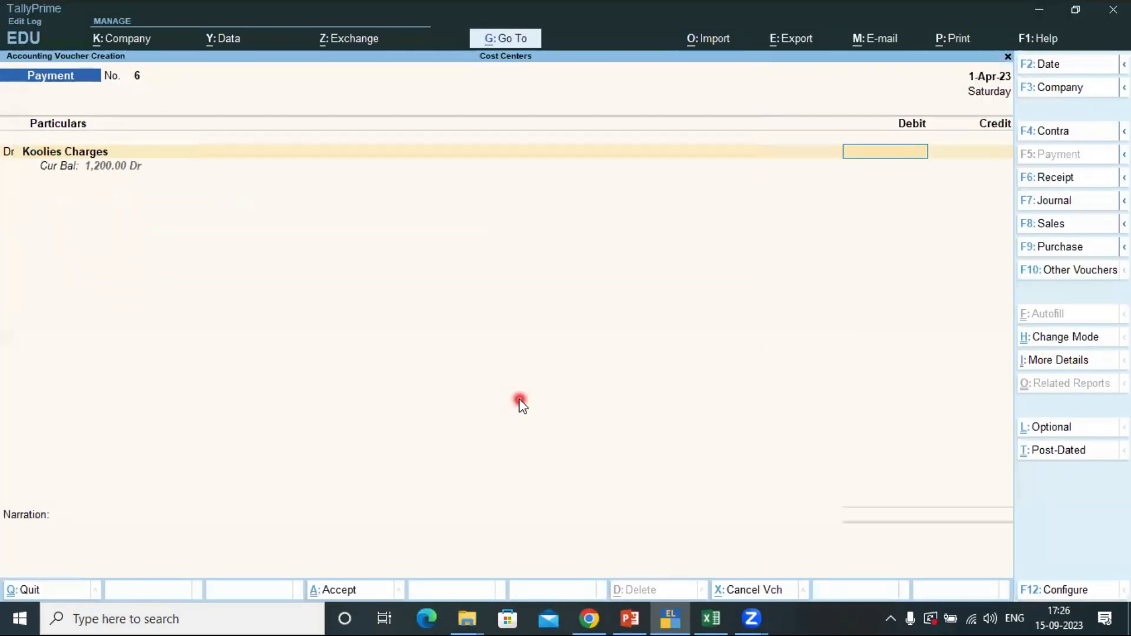
key(Return)
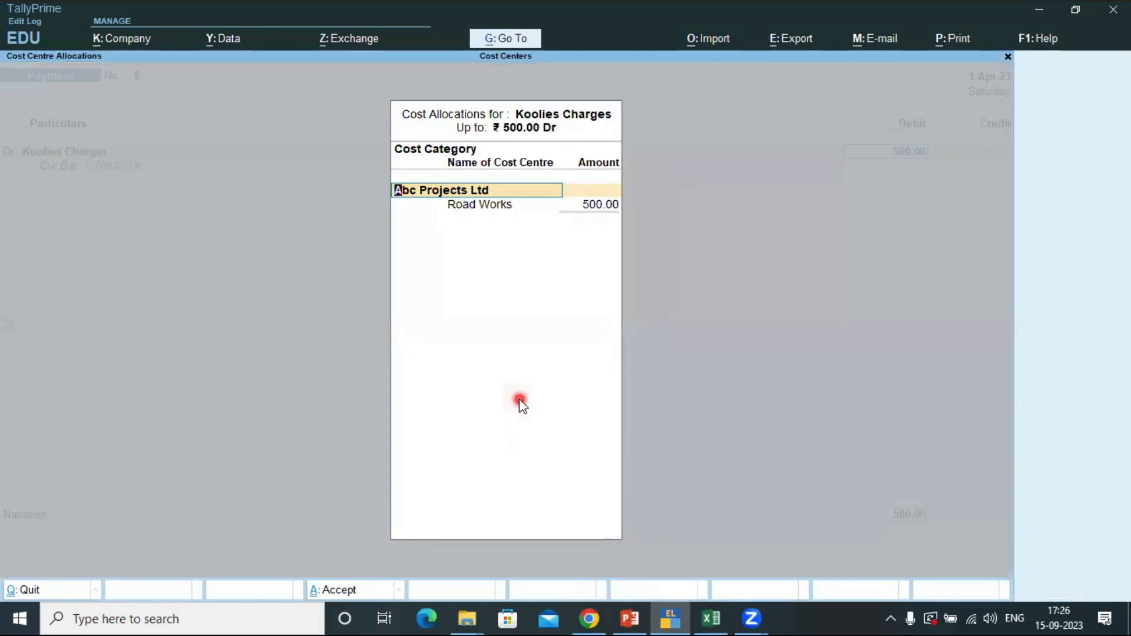
- Allocate the full 500 of Koolies Charges to the cost centre Building Works under Abc Projects Ltd
key(Return)
key(BackSpace)
key(Down)
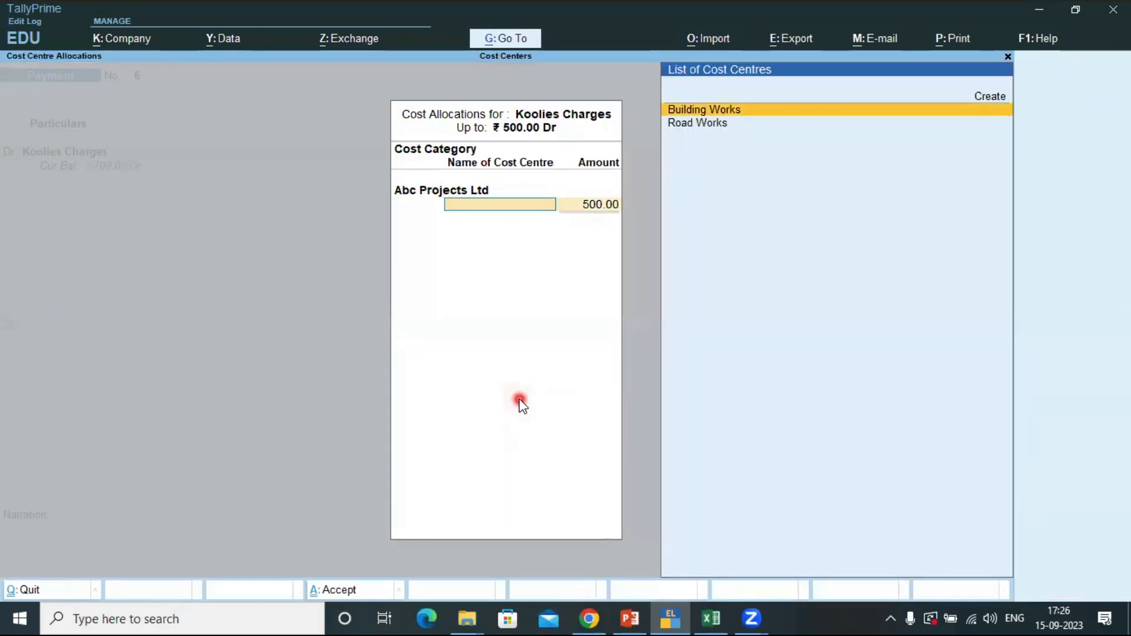
key(Return)
key(Return)
- Credit Cash with 500 and save the Koolies Charges payment voucher for Building Works without a narration
key(Return)
key(Return)
key(Return)
key(Return)
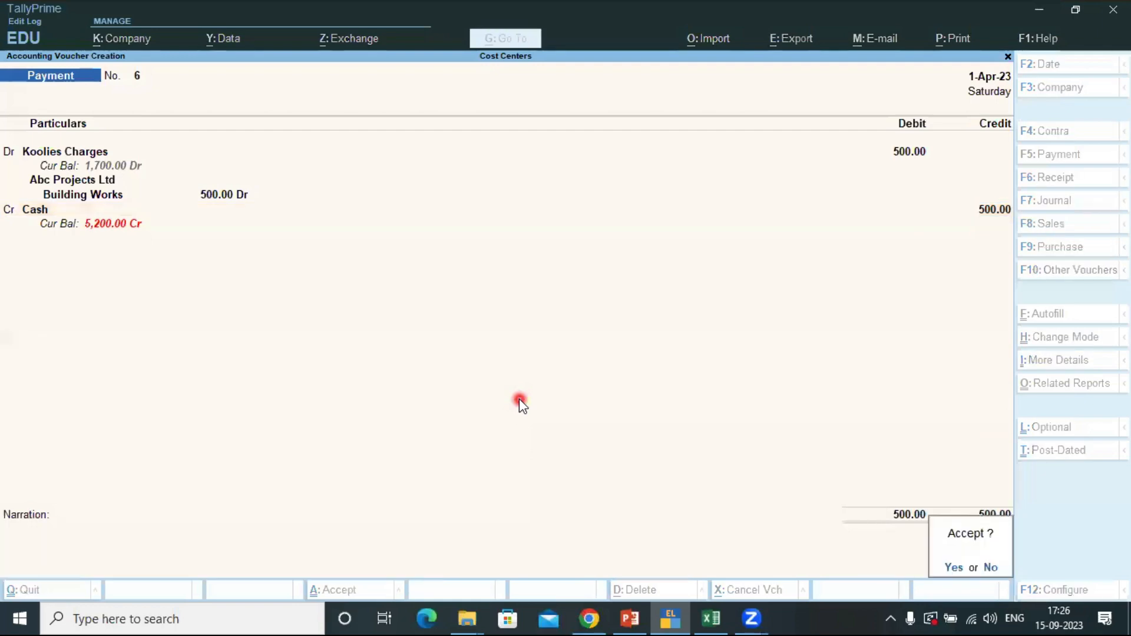
key(Return)
- Switch to the PDF in Chrome and examine the seventh transaction's goods amount and the employee it goes through
key(alt+Tab)
key(alt+f)
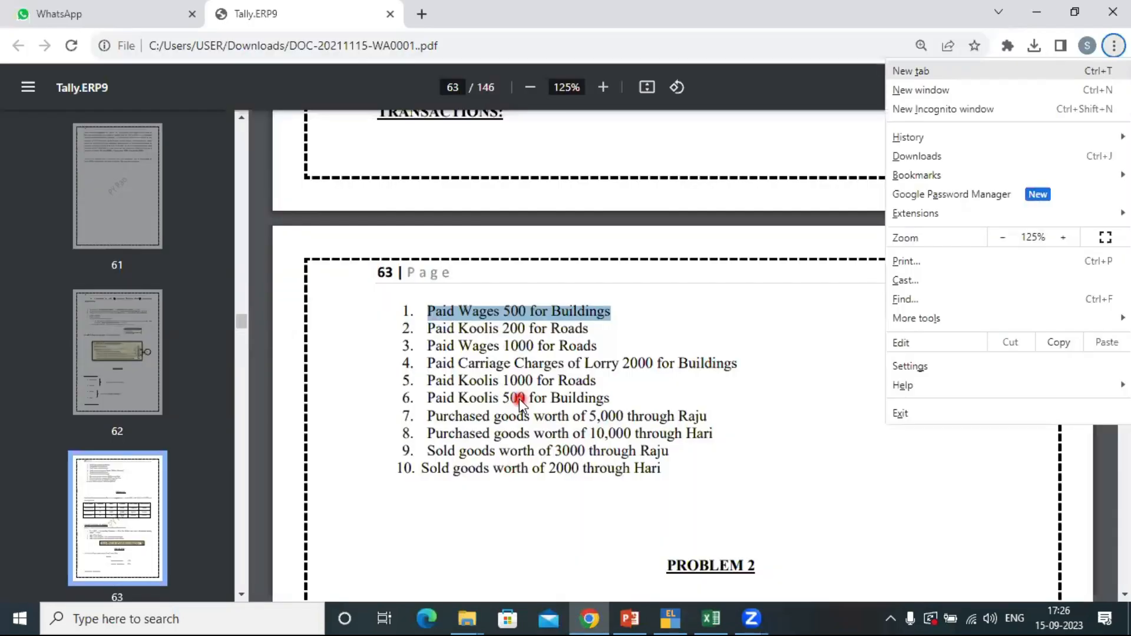
drag(421, 471, 429, 471)
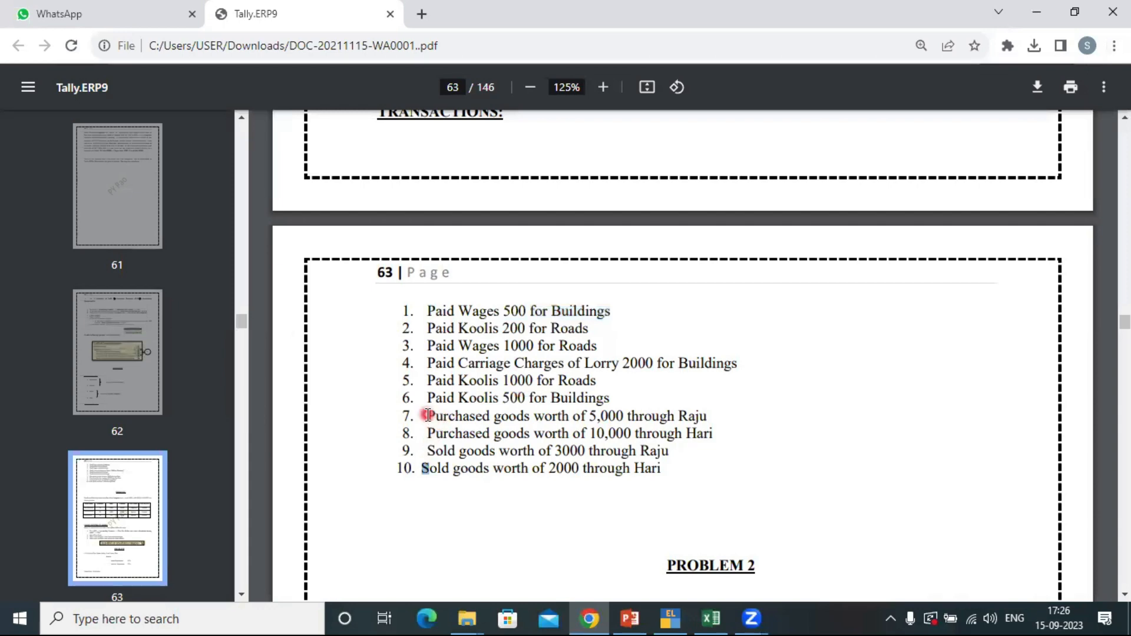
click(426, 415)
drag(429, 432, 704, 415)
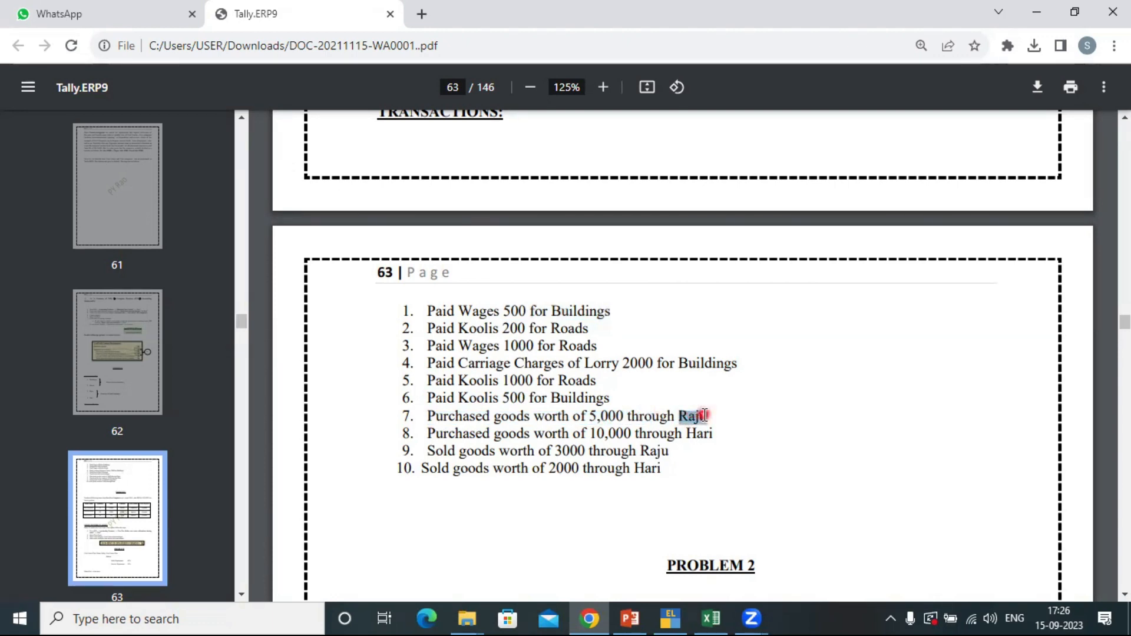
click(430, 418)
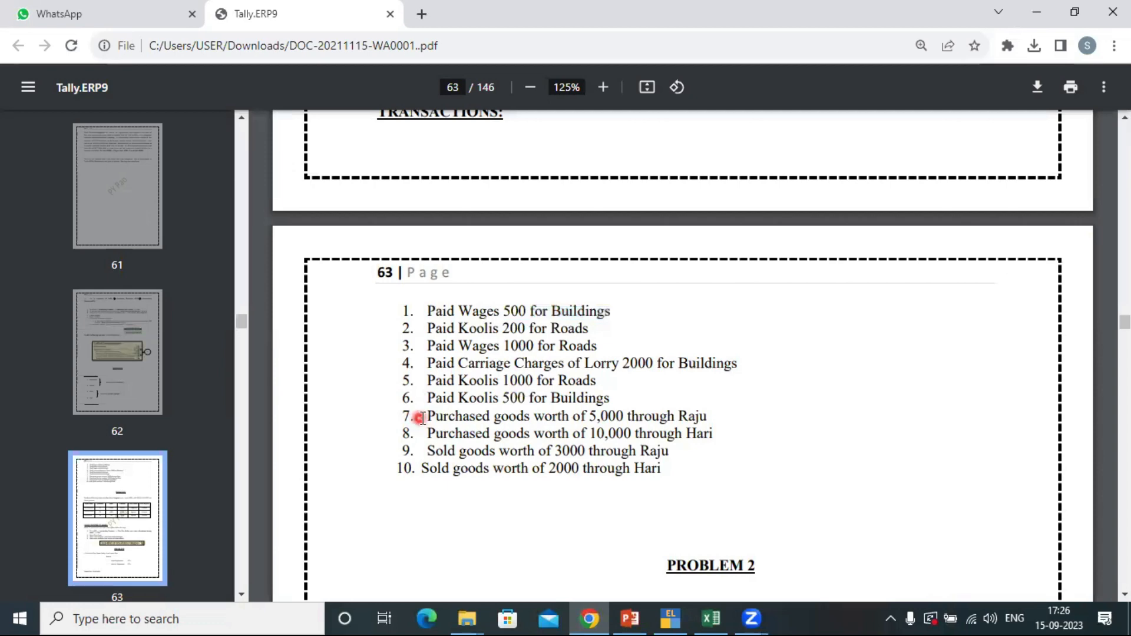
- Start a purchase voucher in TallyPrime, change its mode to As Voucher and leave the supplier invoice number and date blank
key(alt+Tab)
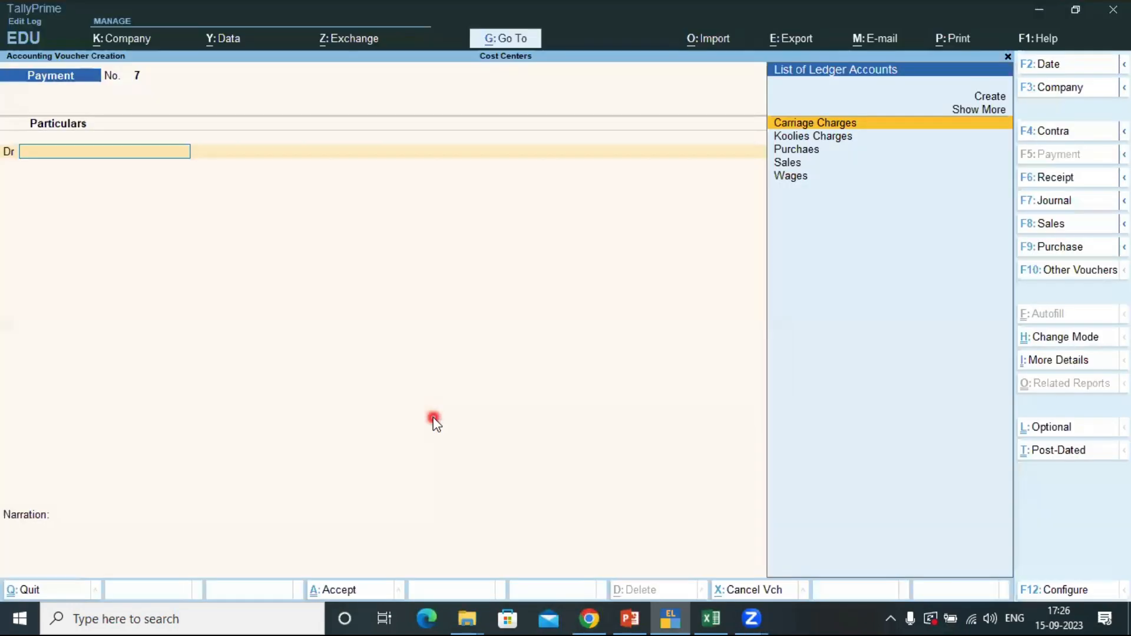
click(1041, 249)
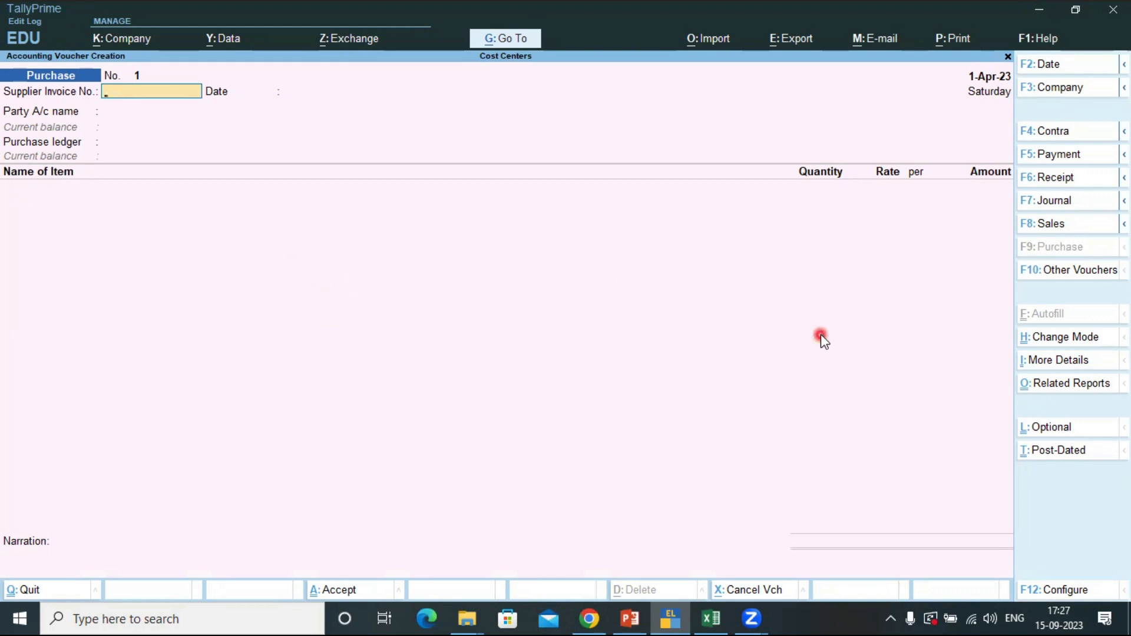
click(1047, 341)
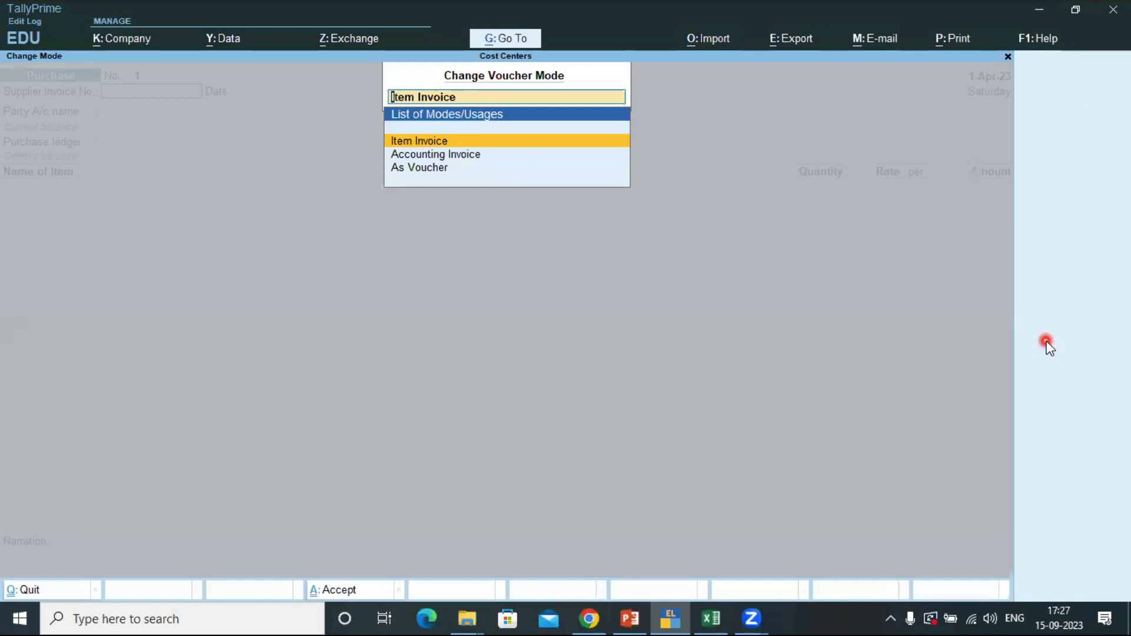
key(Down)
key(Down)
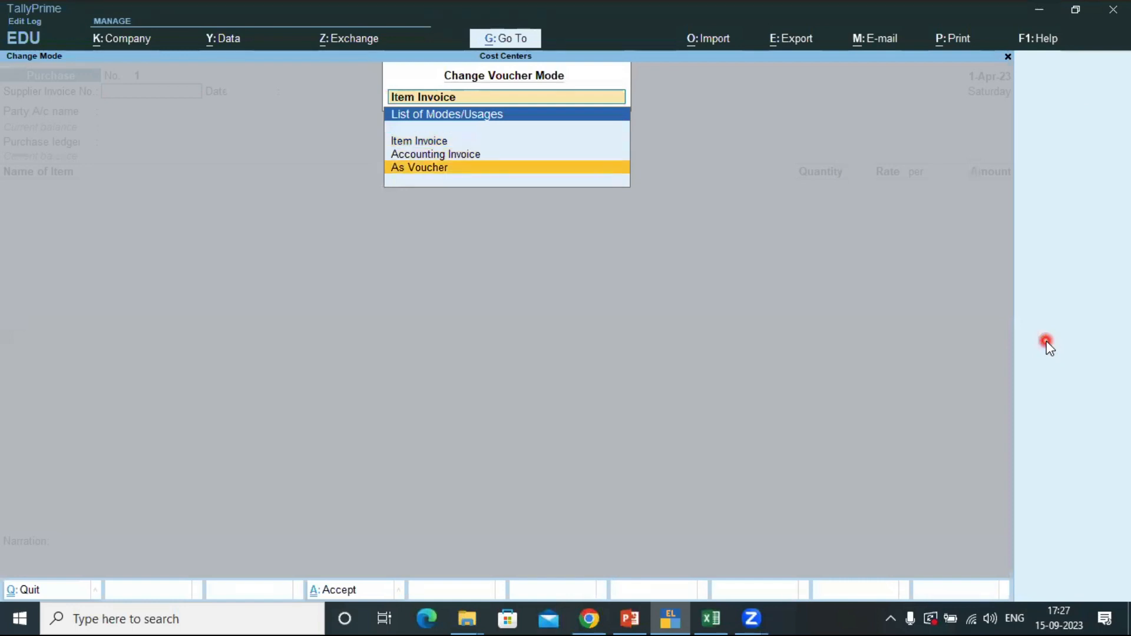
key(Return)
key(Return)
key(Return)
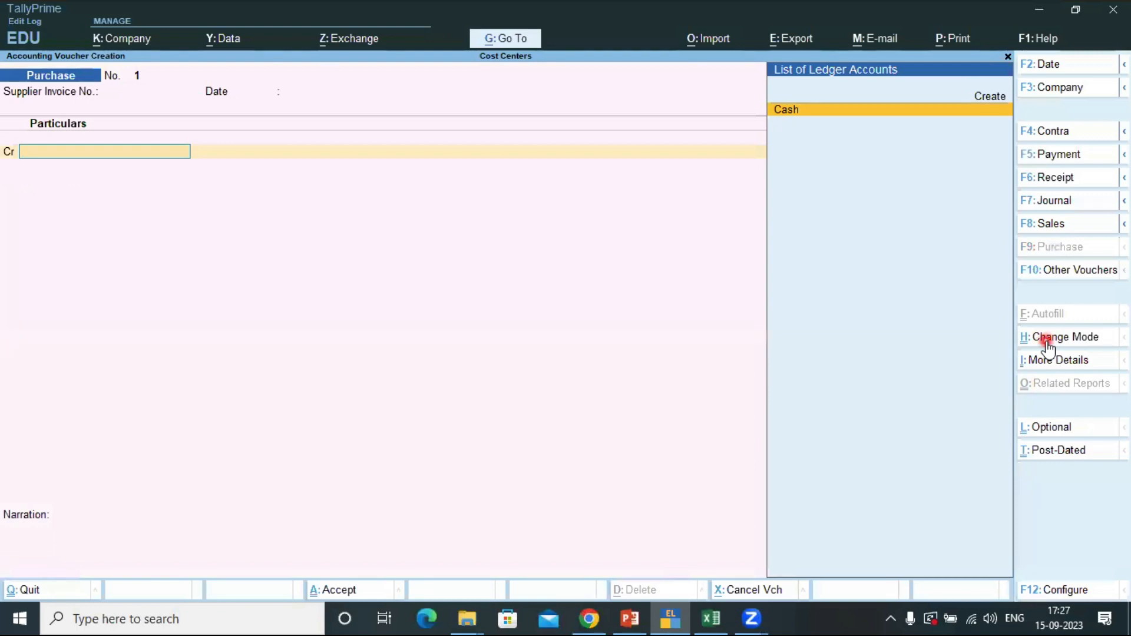
- Choose Cash as the credit ledger of the purchase voucher, leaving the receipt details blank and the party details at their defaults
key(Return)
key(Return)
key(Return)
key(Return)
key(Return)
key(Return)
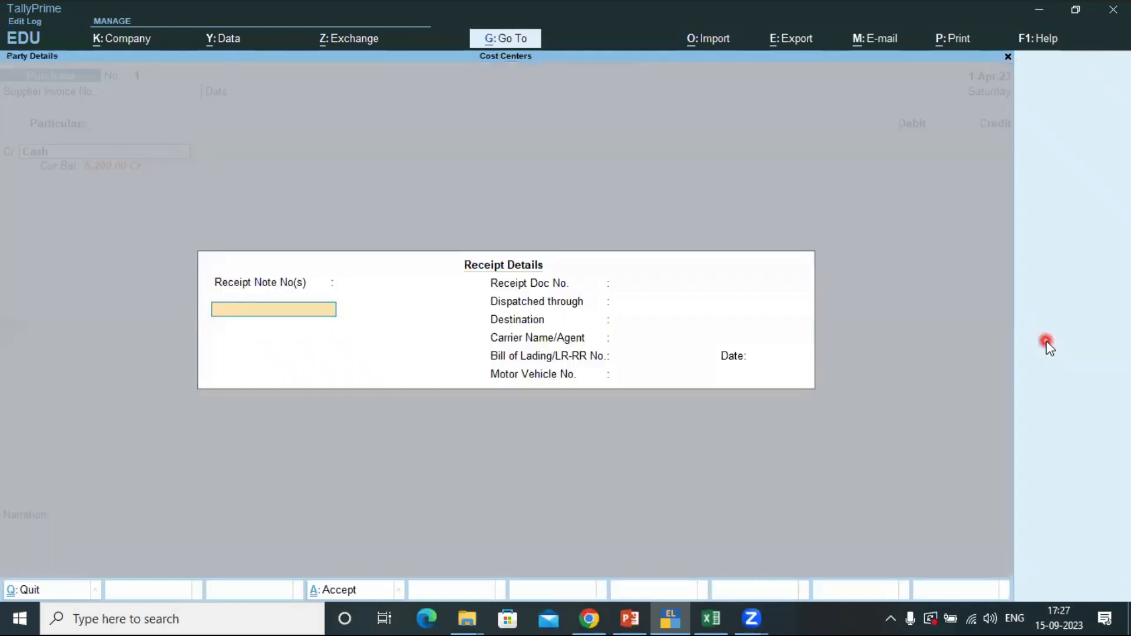
key(Return)
key(Return)
key(Return)
key(Return)
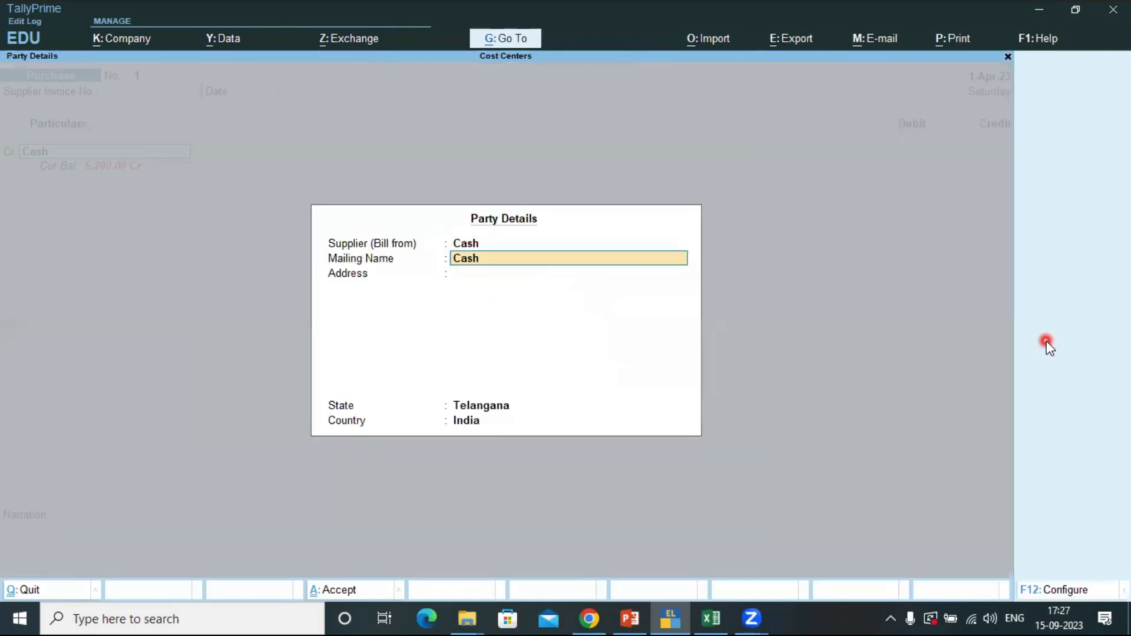
key(Return)
key(Return)
key(Return)
key(Return)
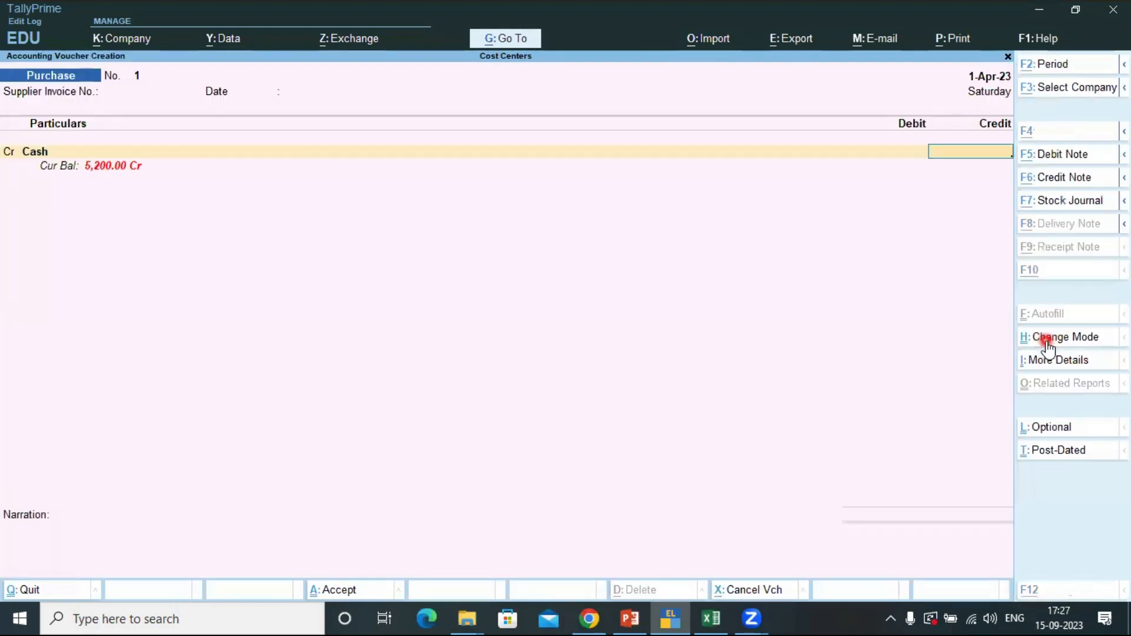
- Check the seventh transaction's amount in the PDF and credit Cash with 5000 in the TallyPrime purchase voucher
key(alt+Tab)
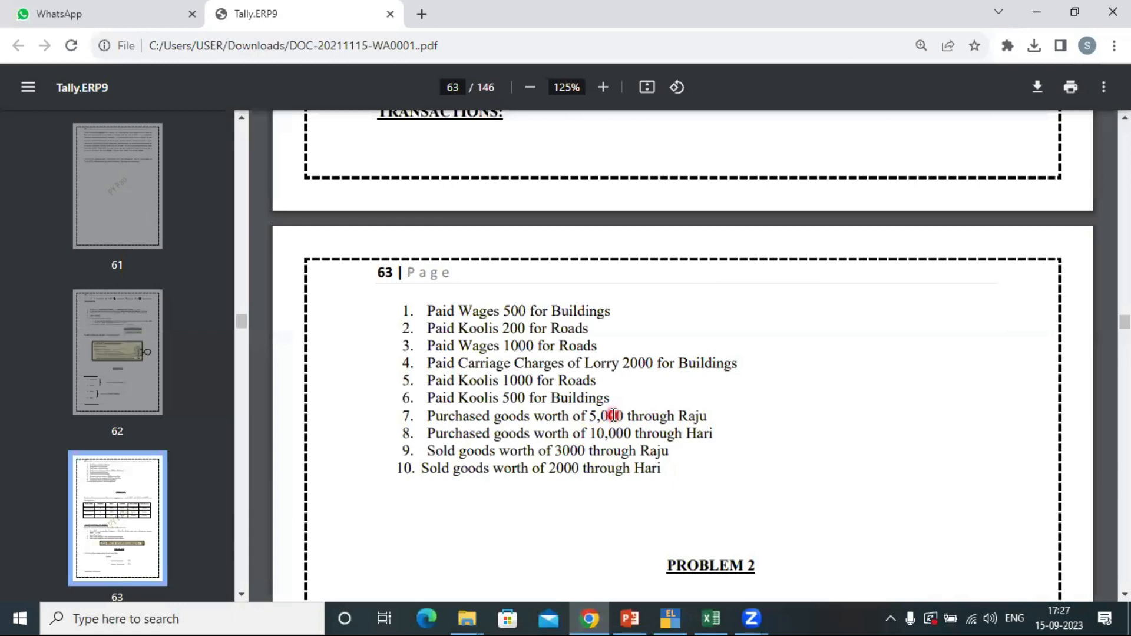
key(alt+Tab)
text(50)
key(Return)
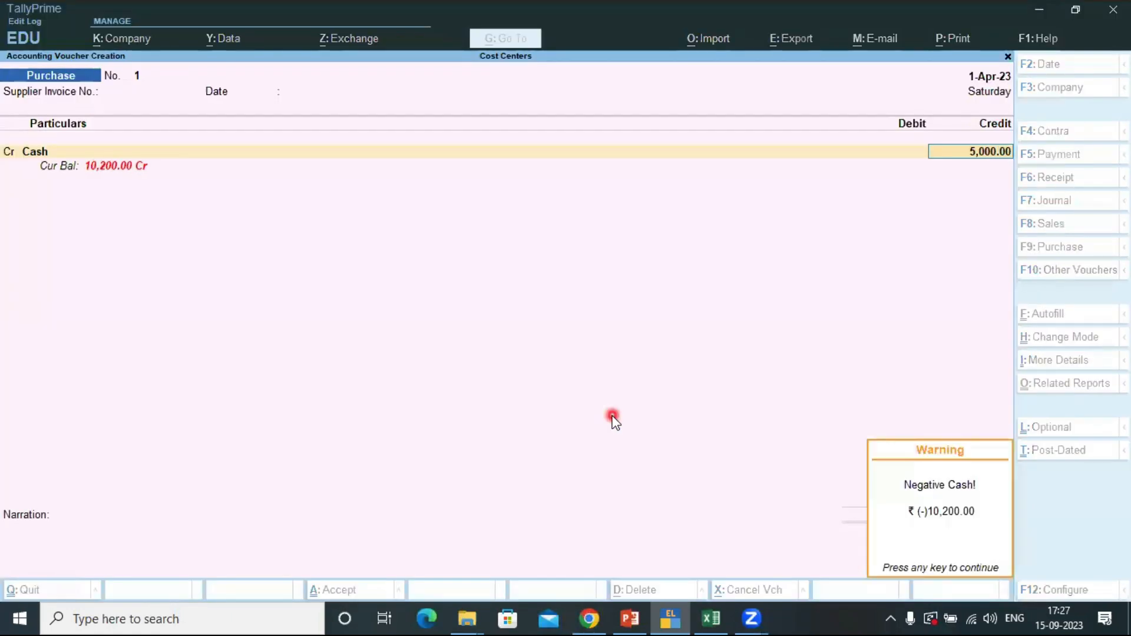
key(Return)
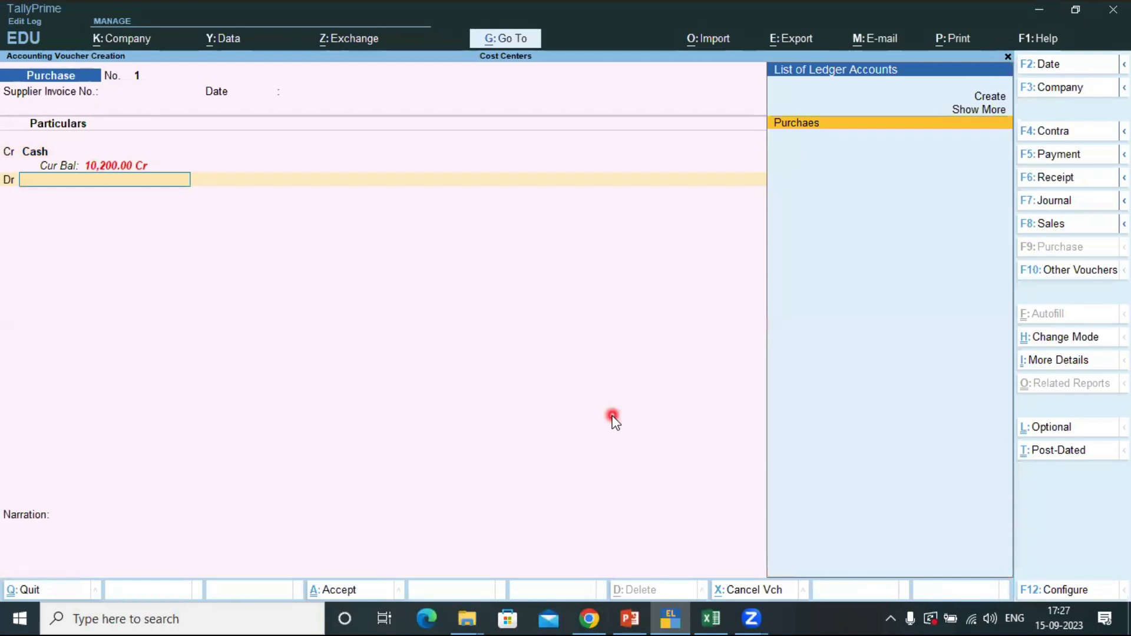
- Debit the Purchaes ledger with 5000, skipping the inventory item allocation
key(Return)
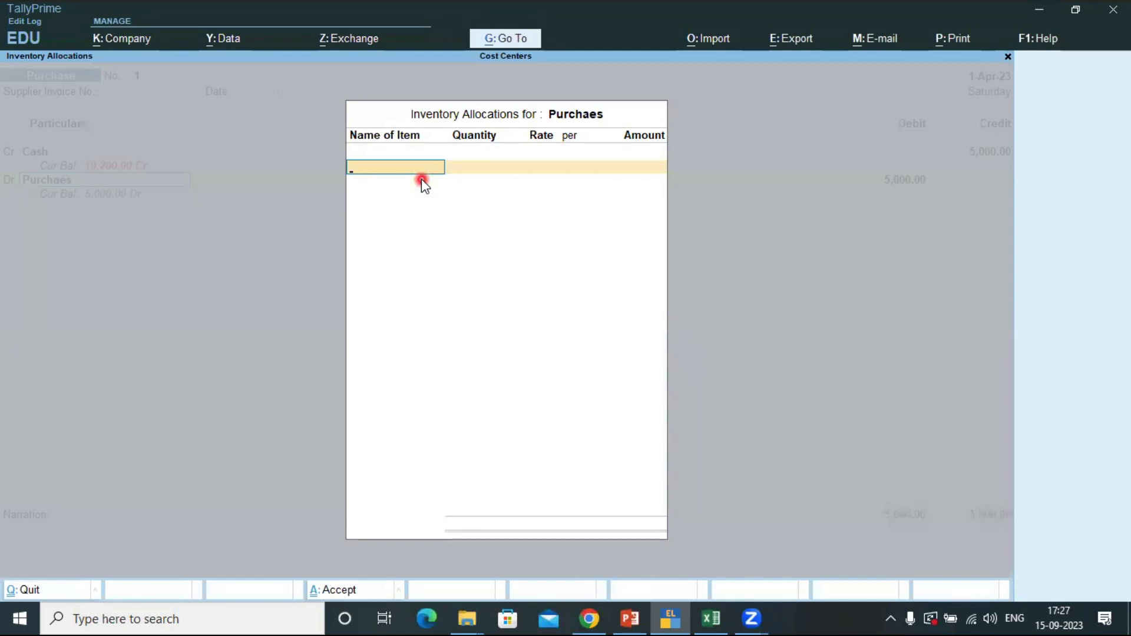
key(Escape)
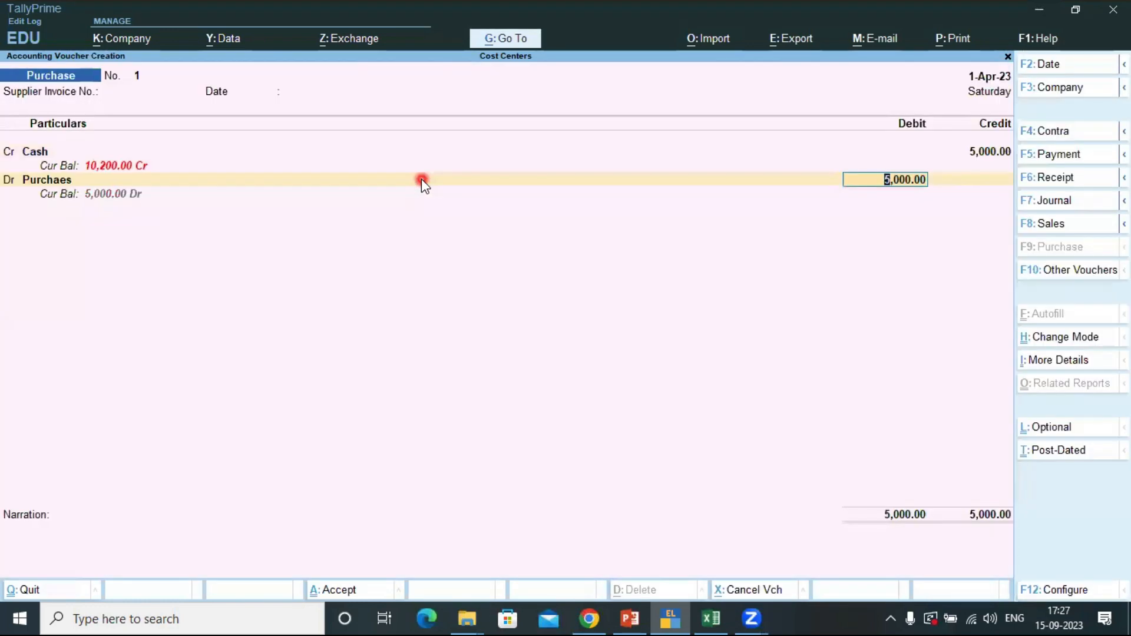
key(Return)
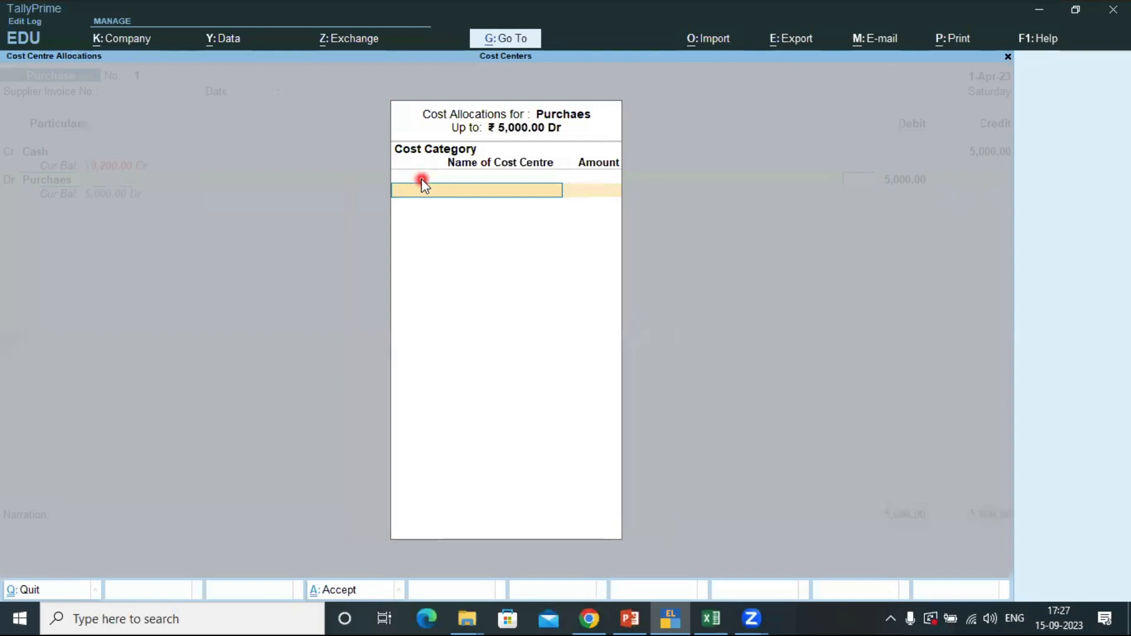
- Allocate the full 5000 of Purchaes under Abc Projects- Employee to the employee cost centre named in the PDF's seventh transaction
key(space)
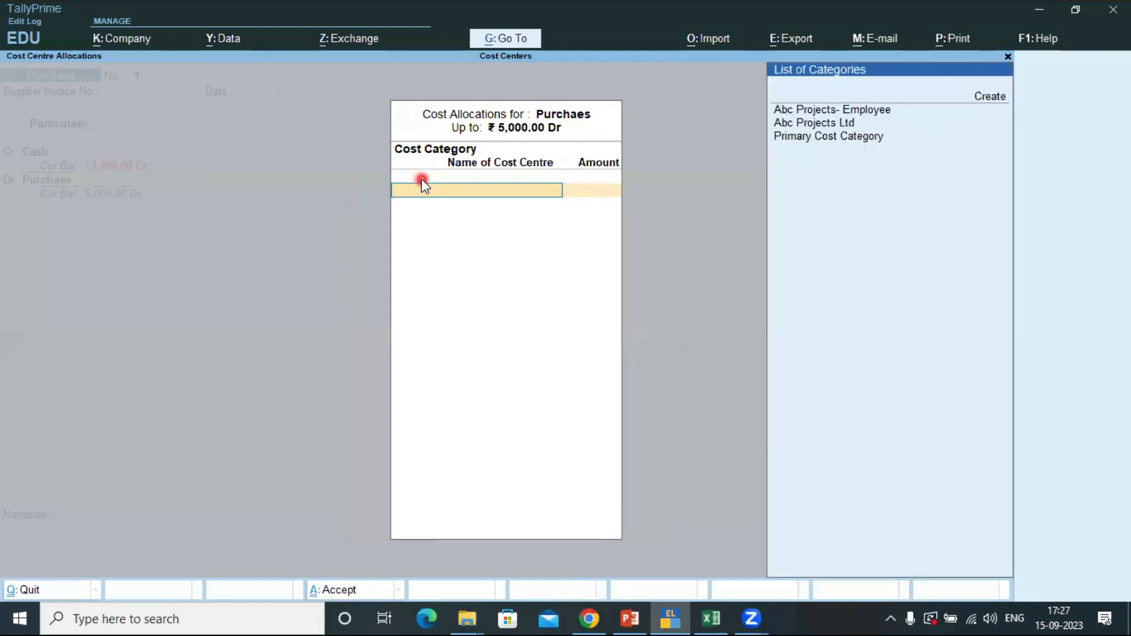
key(Down)
key(Down)
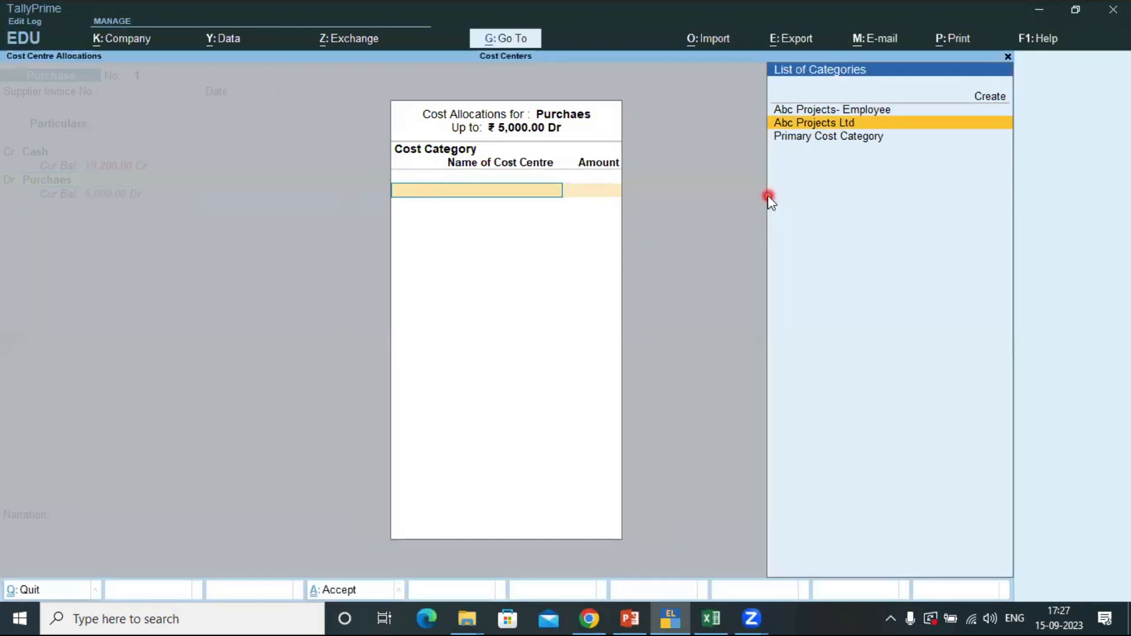
key(Up)
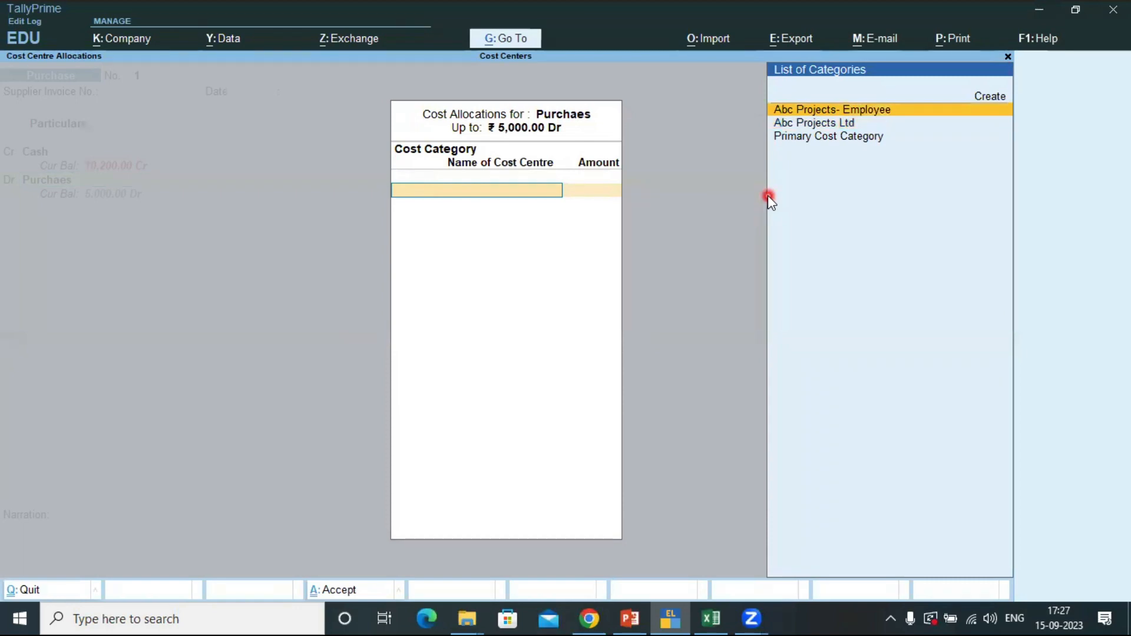
key(Return)
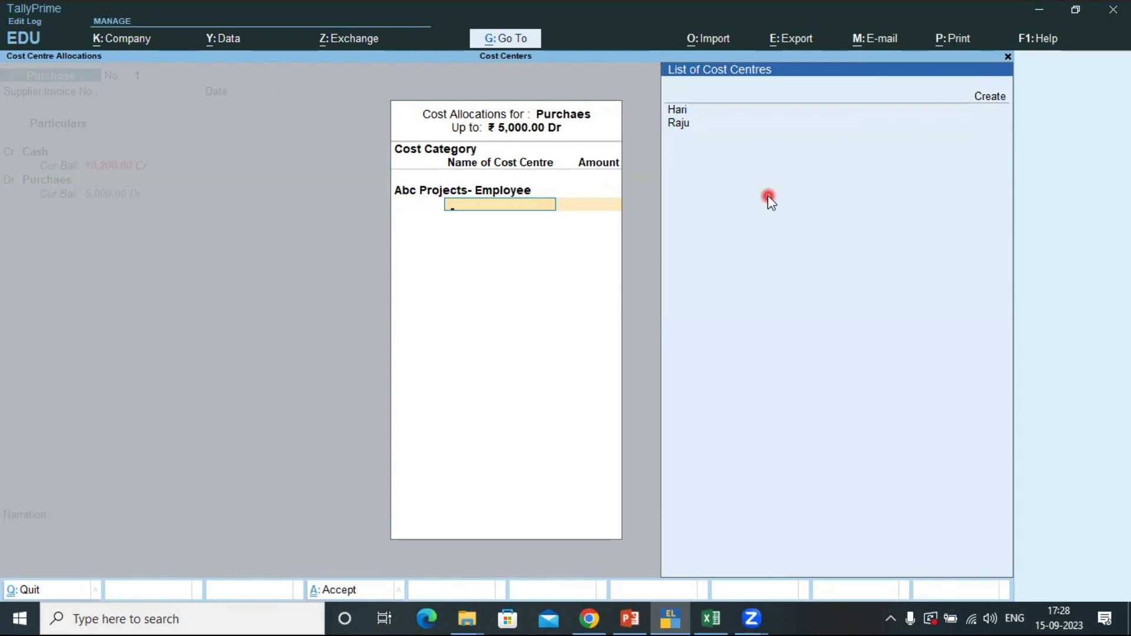
key(alt+Tab)
key(alt+Tab)
key(Down)
key(Down)
key(Down)
key(Return)
key(Return)
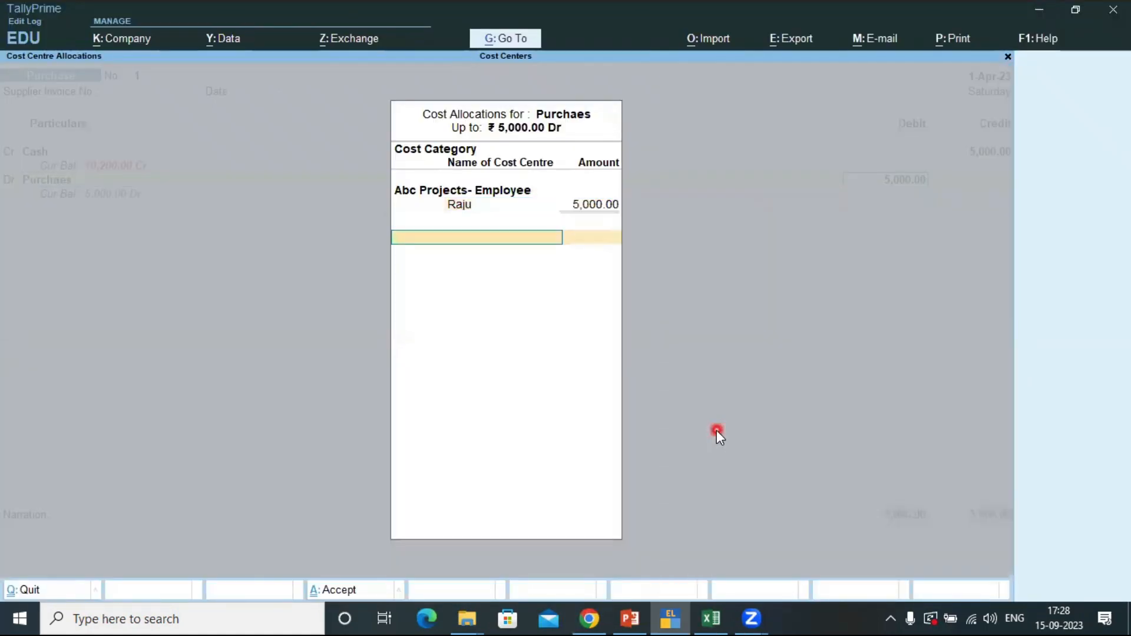
- Finish the cost allocation and save the 5000 purchase voucher without a narration
key(Return)
key(Return)
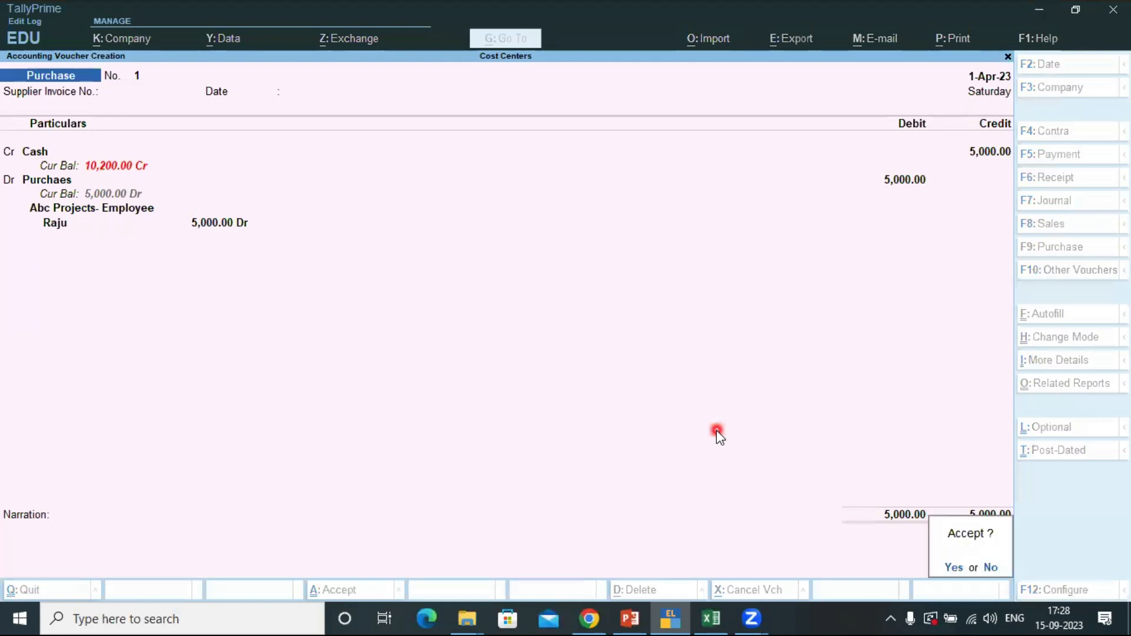
key(Return)
- Check the eighth transaction in the PDF and credit Cash with 10000 in TallyPrime's next purchase voucher, accepting the default receipt and party details
key(alt+Tab)
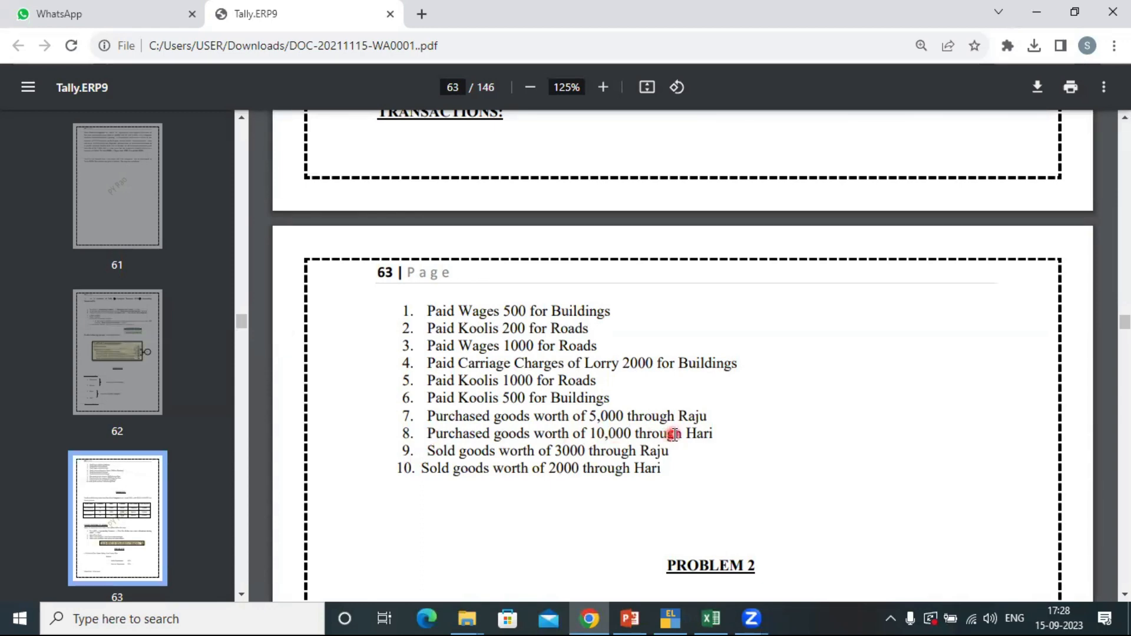
key(alt+Tab)
key(Return)
key(Return)
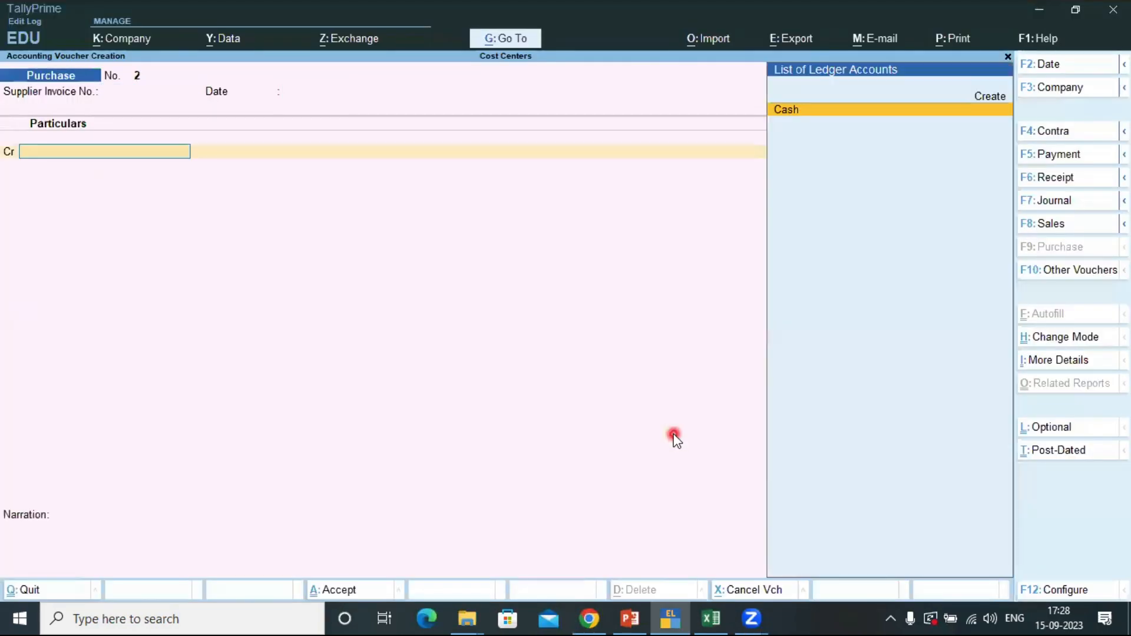
key(Return)
key(Return)
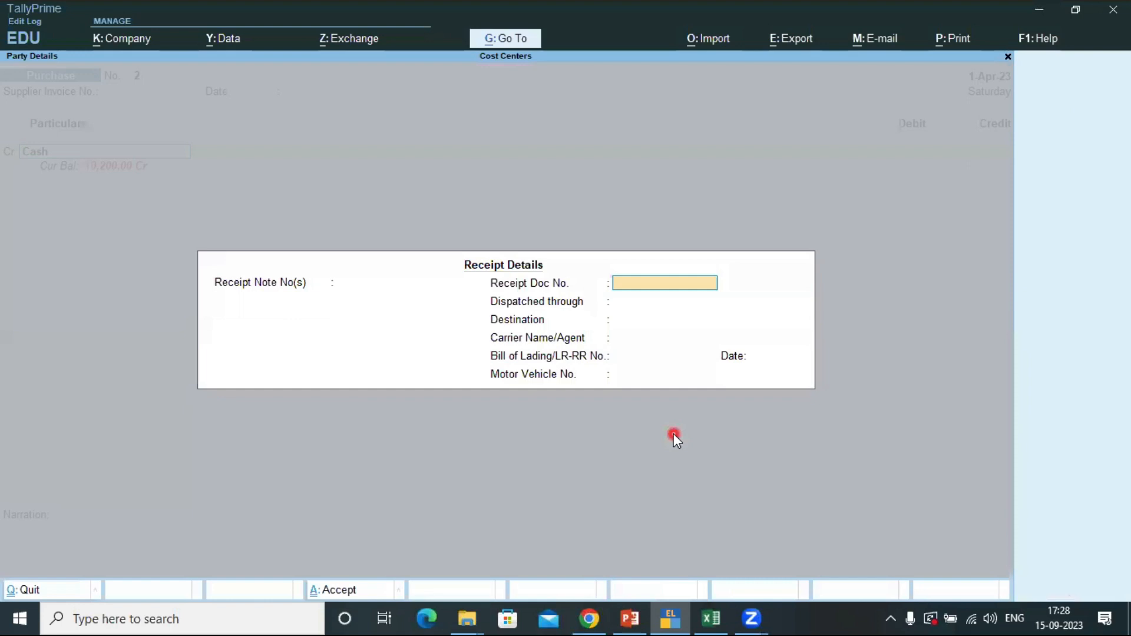
key(ctrl+a)
key(ctrl+a)
text(10)
text(000)
key(Return)
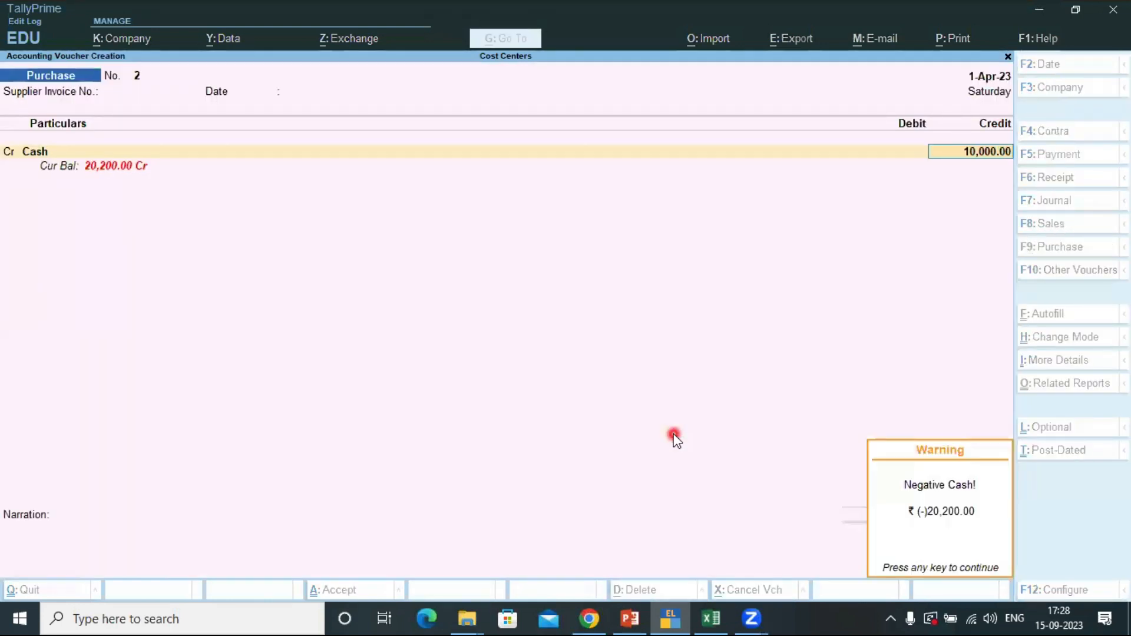
- Debit the Purchaes ledger with 10000, skipping the inventory item allocation
key(Return)
key(Return)
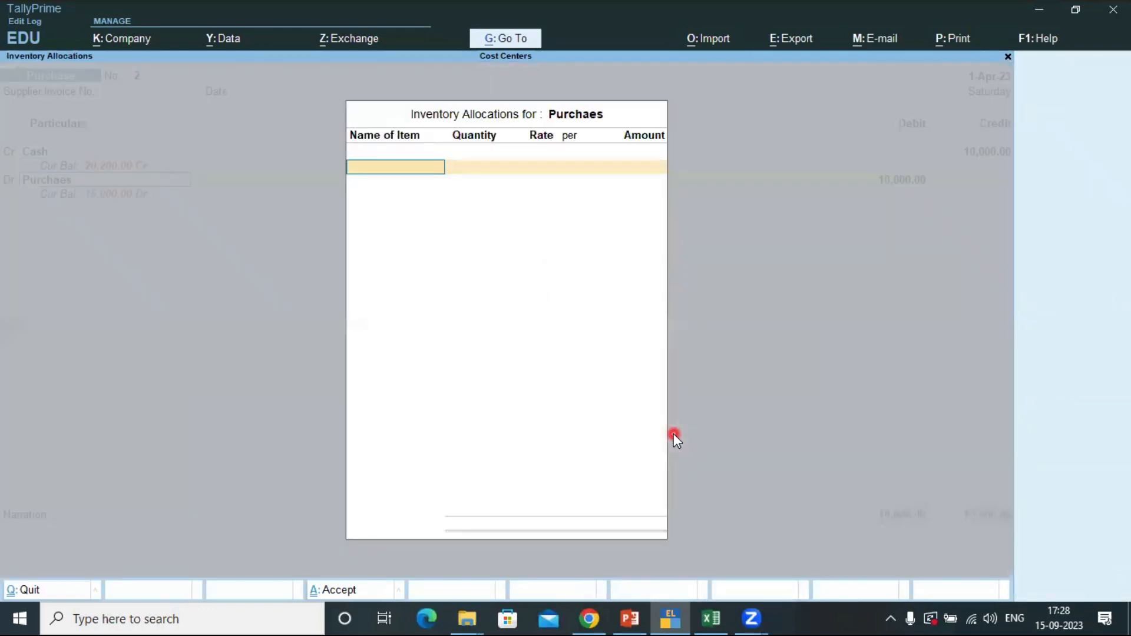
key(Return)
key(Return)
key(Return)
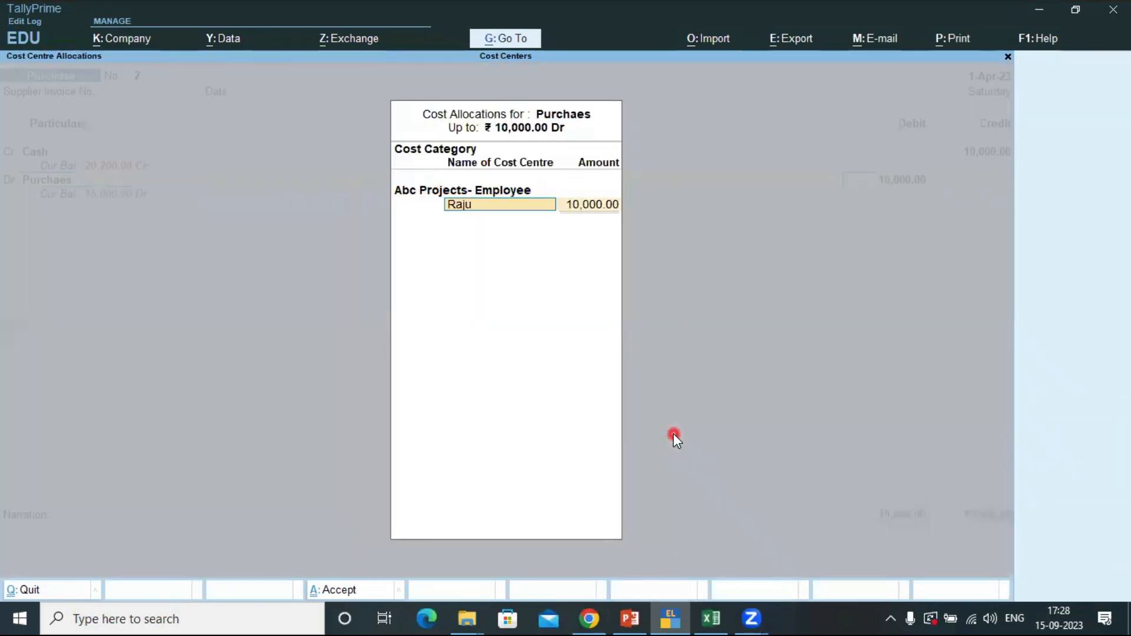
- Assign the 10000 cost allocation to the employee cost centre named in the eighth transaction and save the purchase voucher without a narration
key(BackSpace)
key(Down)
key(Down)
key(Return)
key(Return)
key(Return)
key(Return)
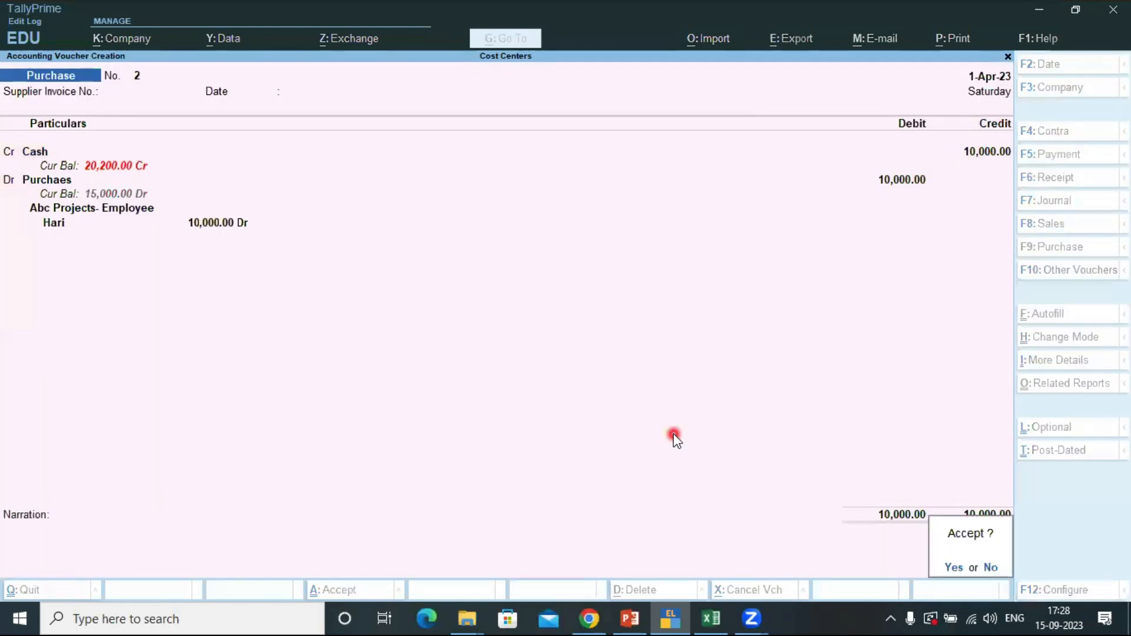
key(Return)
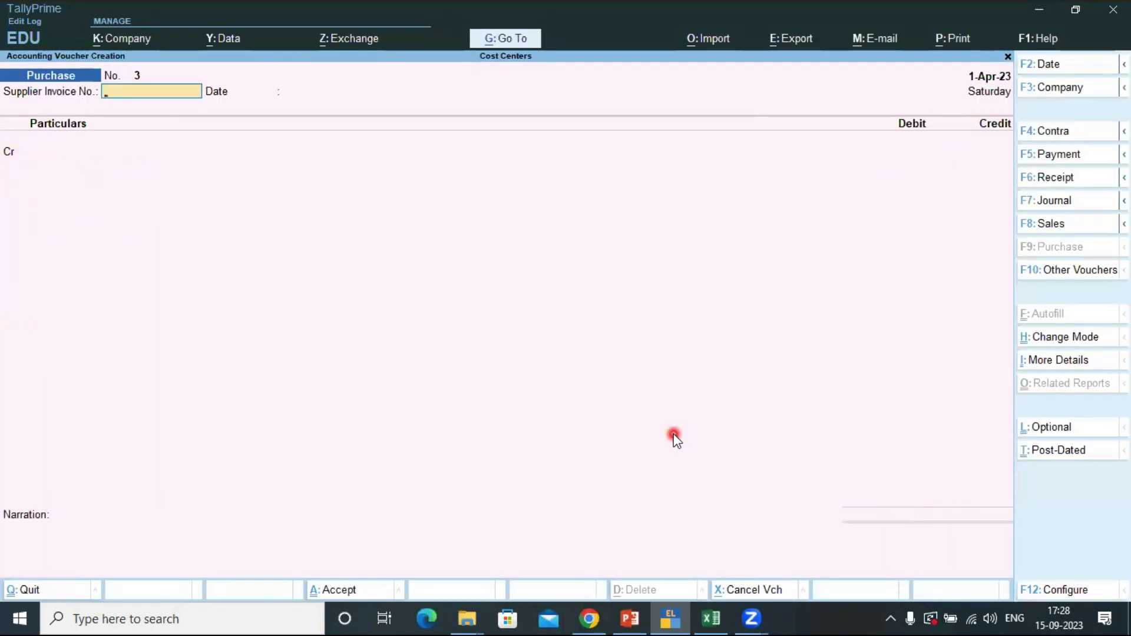
- Check the ninth transaction in the PDF and start a TallyPrime sales voucher in As Voucher mode
key(alt+Tab)
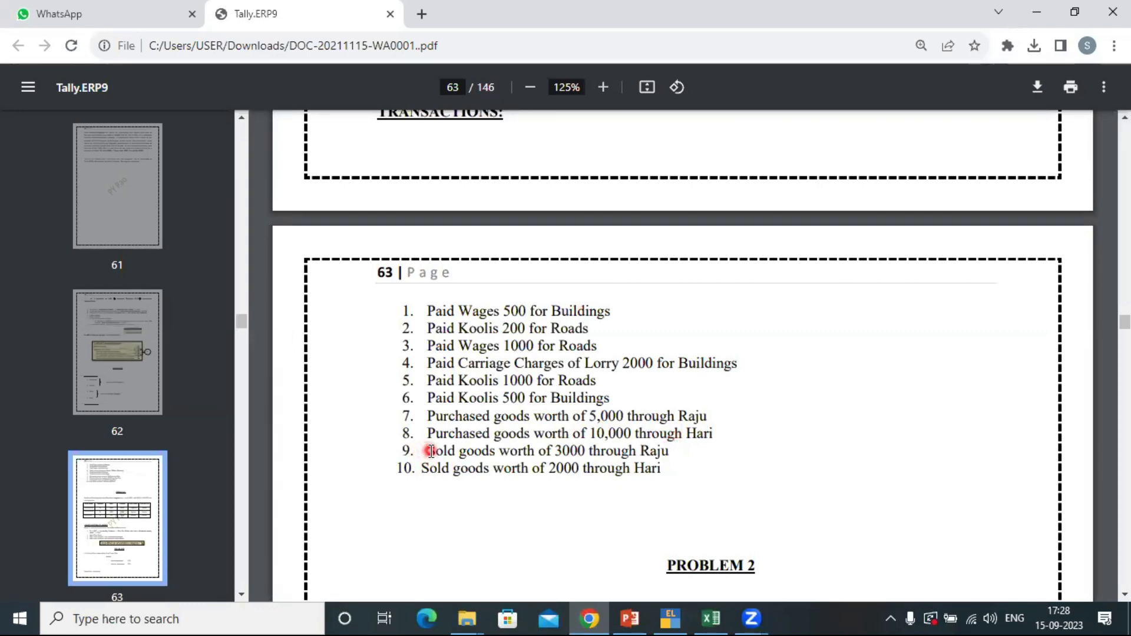
key(alt+Tab)
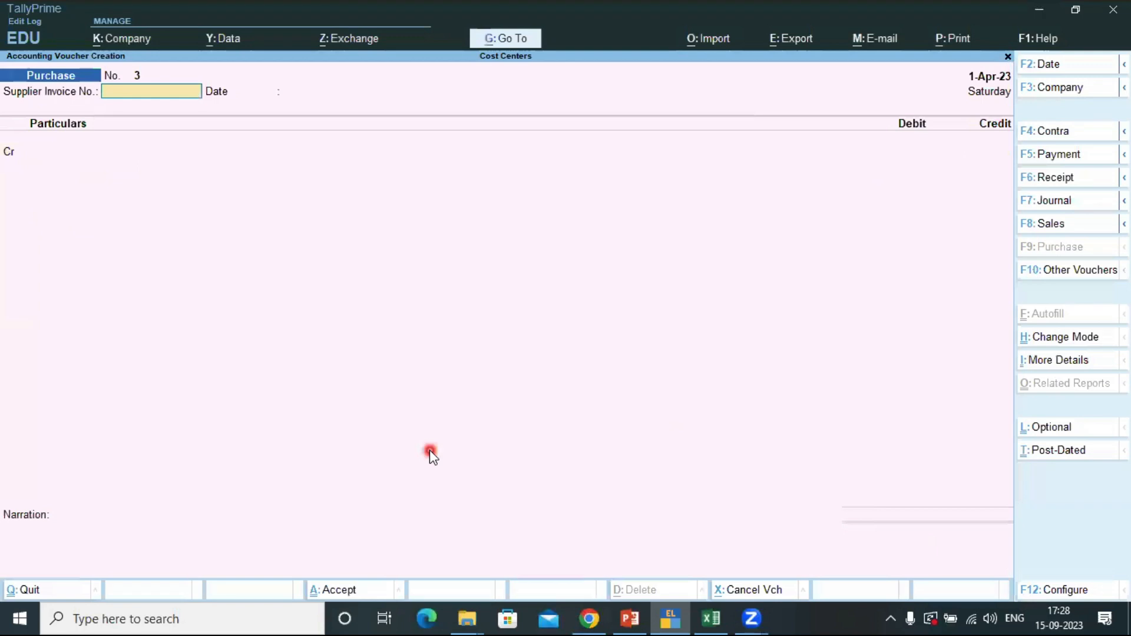
click(1046, 224)
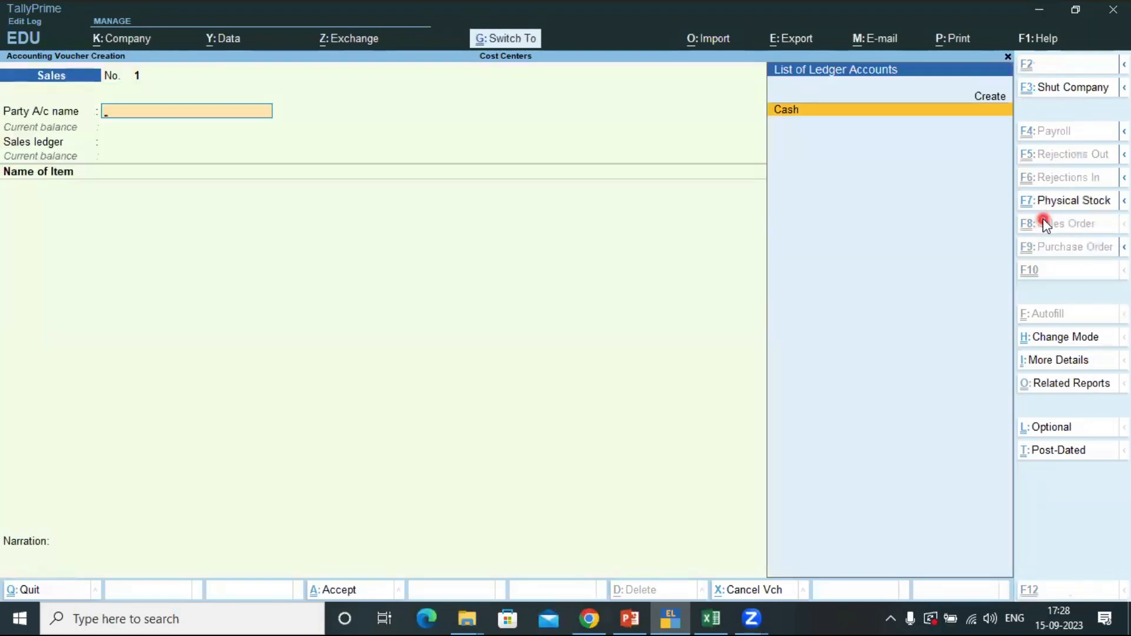
key(ctrl+h)
key(Down)
key(Down)
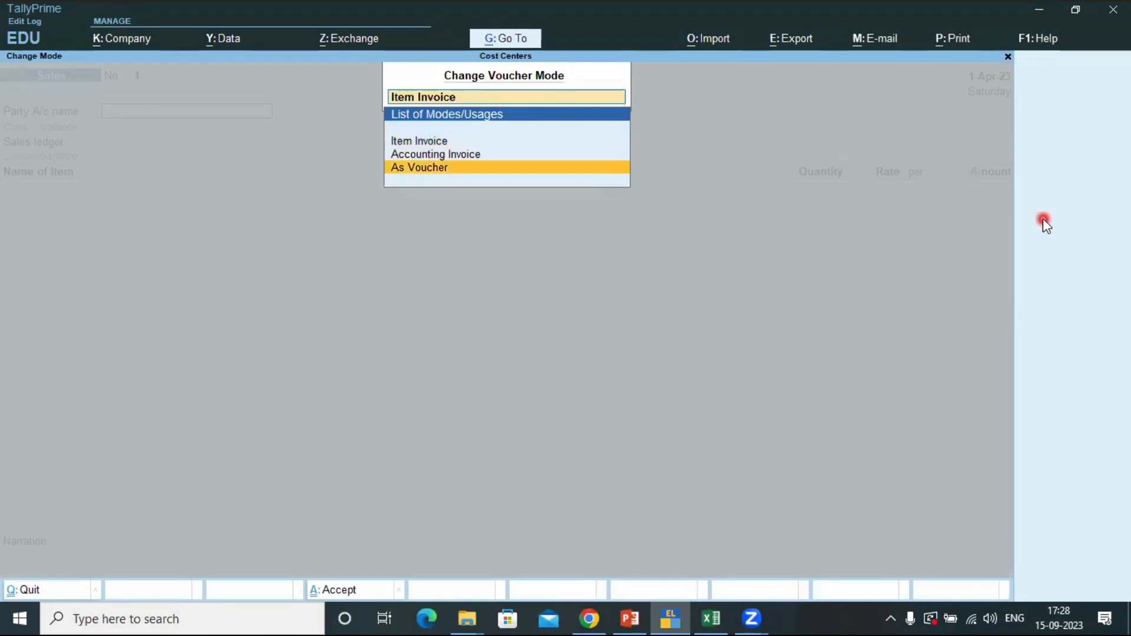
key(Return)
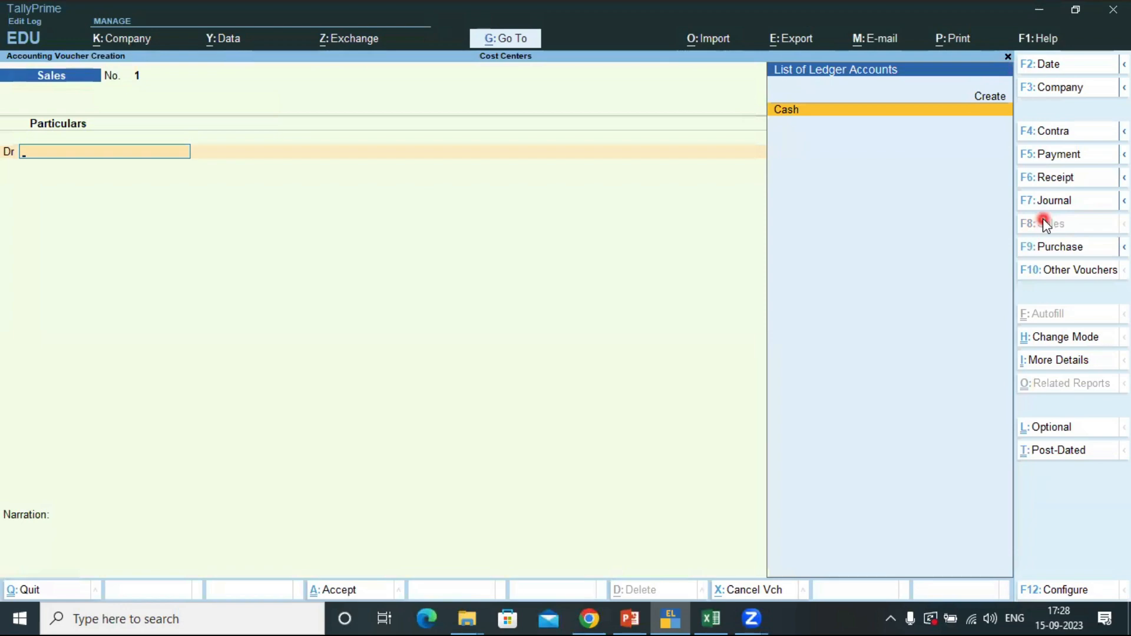
- Debit Cash with the 3000 given in the PDF's ninth transaction, accepting the default dispatch and party details
key(Return)
key(ctrl+a)
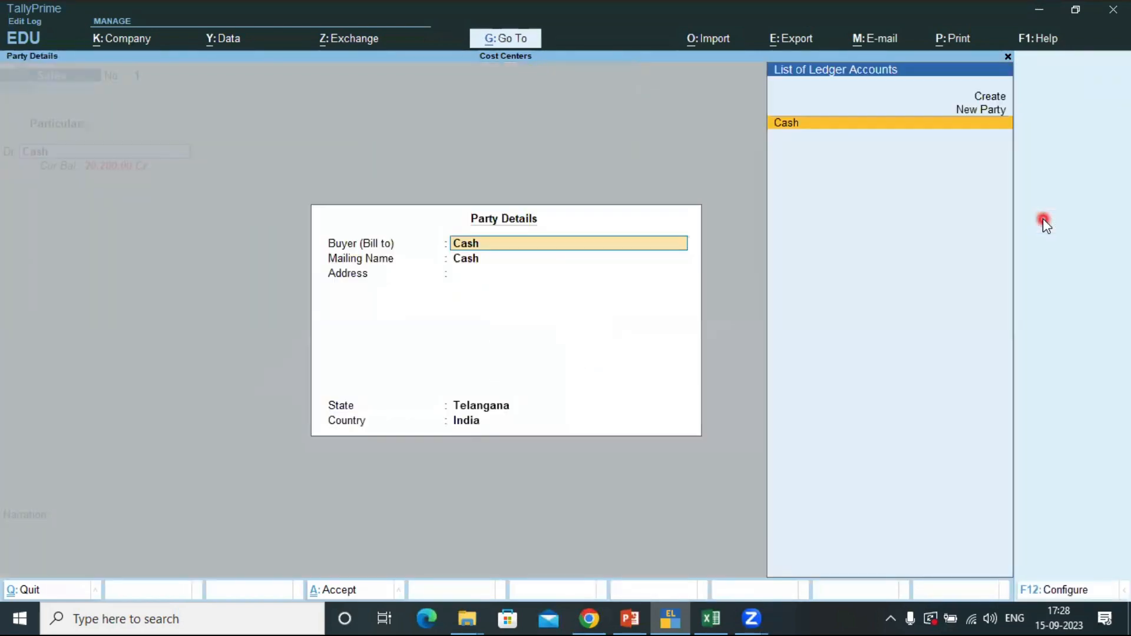
key(ctrl+a)
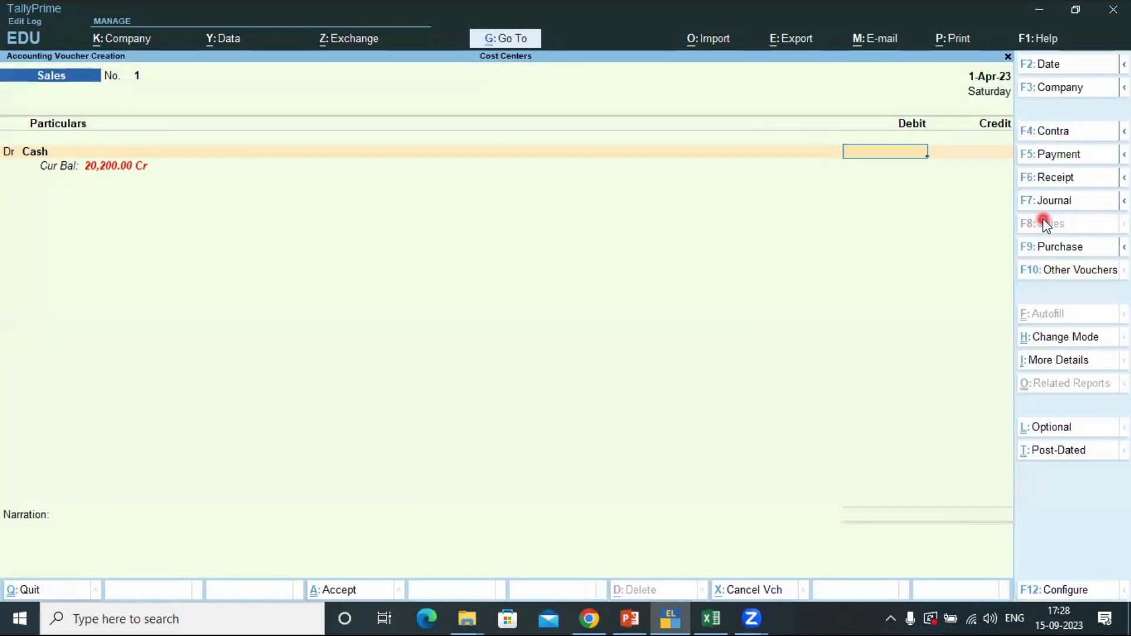
key(alt+Tab)
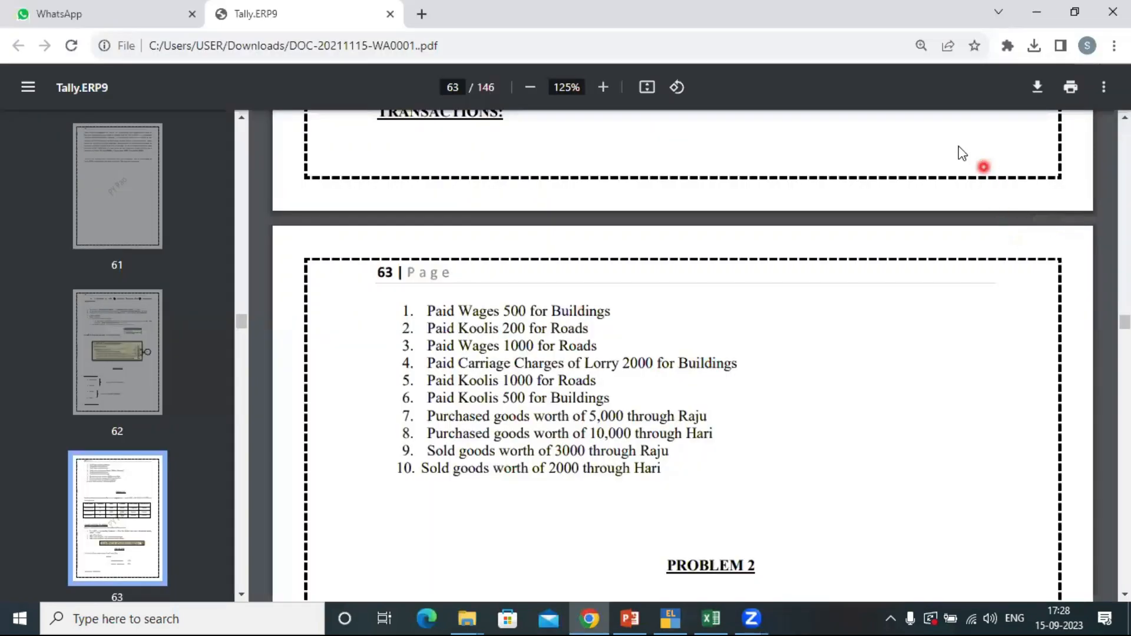
key(alt+Tab)
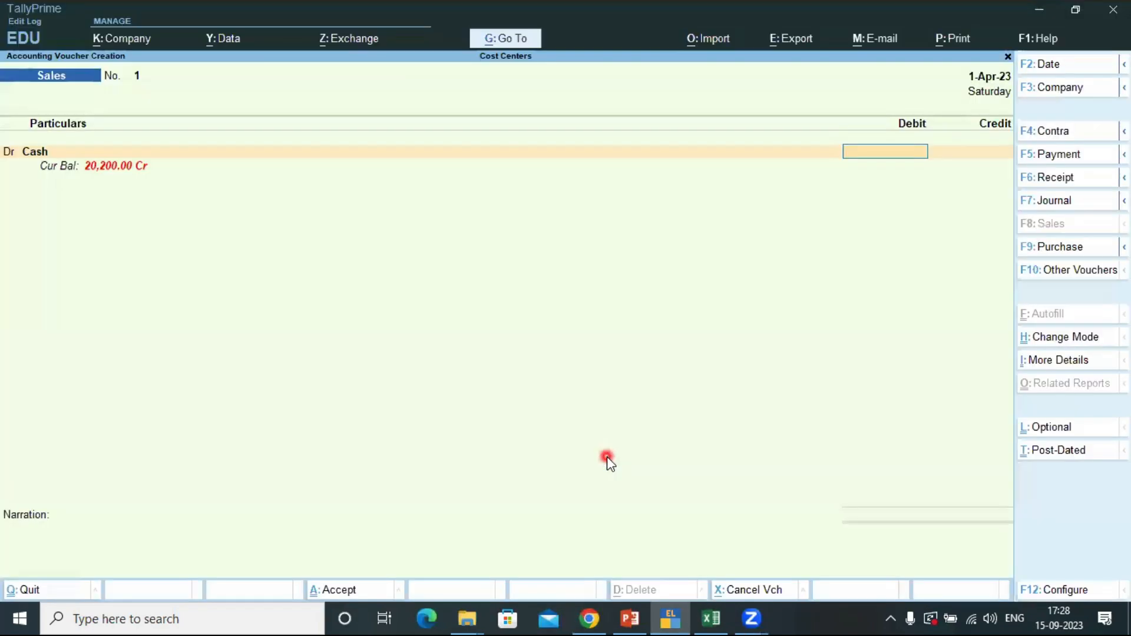
text(30)
key(Return)
- Credit the Sales ledger with 3000, skipping the inventory item allocation
key(Return)
key(Return)
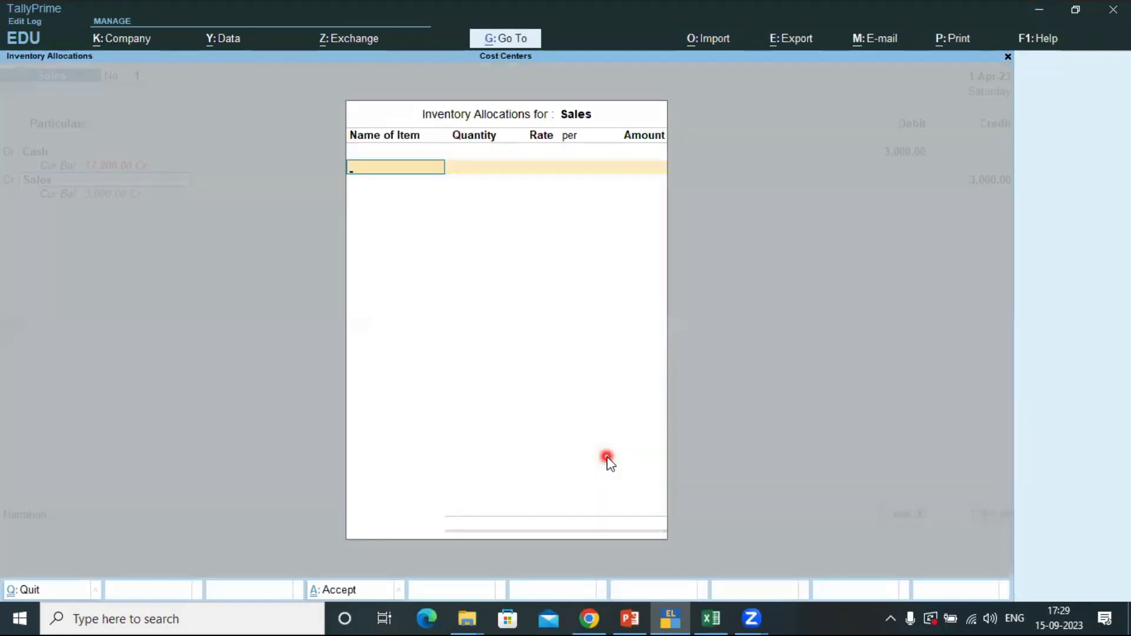
key(Return)
key(Return)
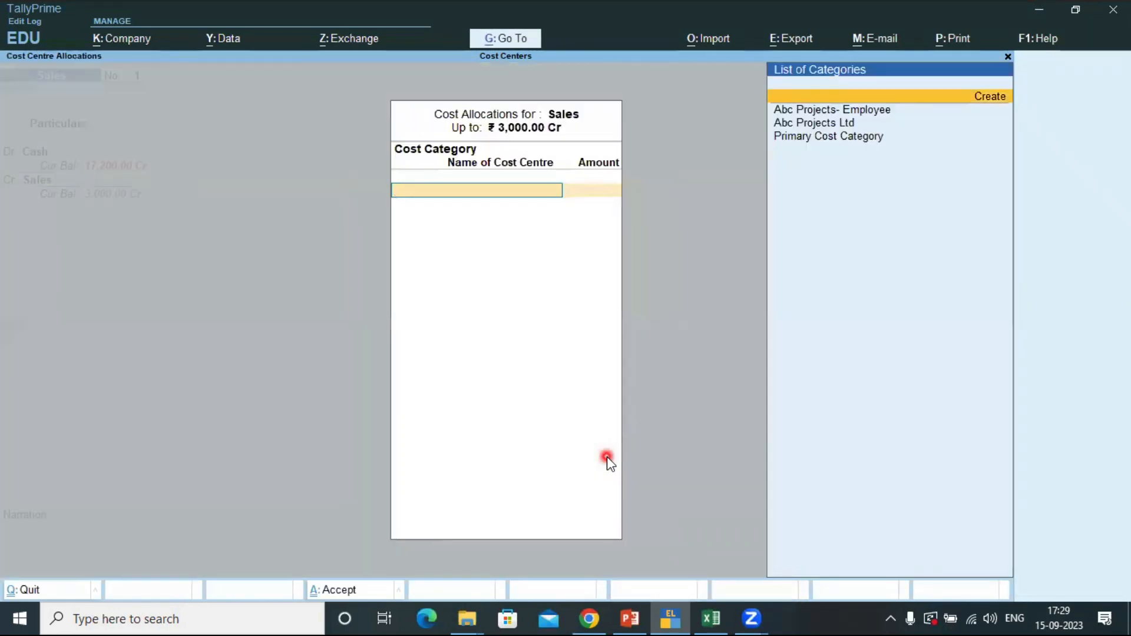
- Allocate the full 3000 under Abc Projects- Employee to the ninth transaction's employee cost centre and save the sales voucher without a narration
key(Return)
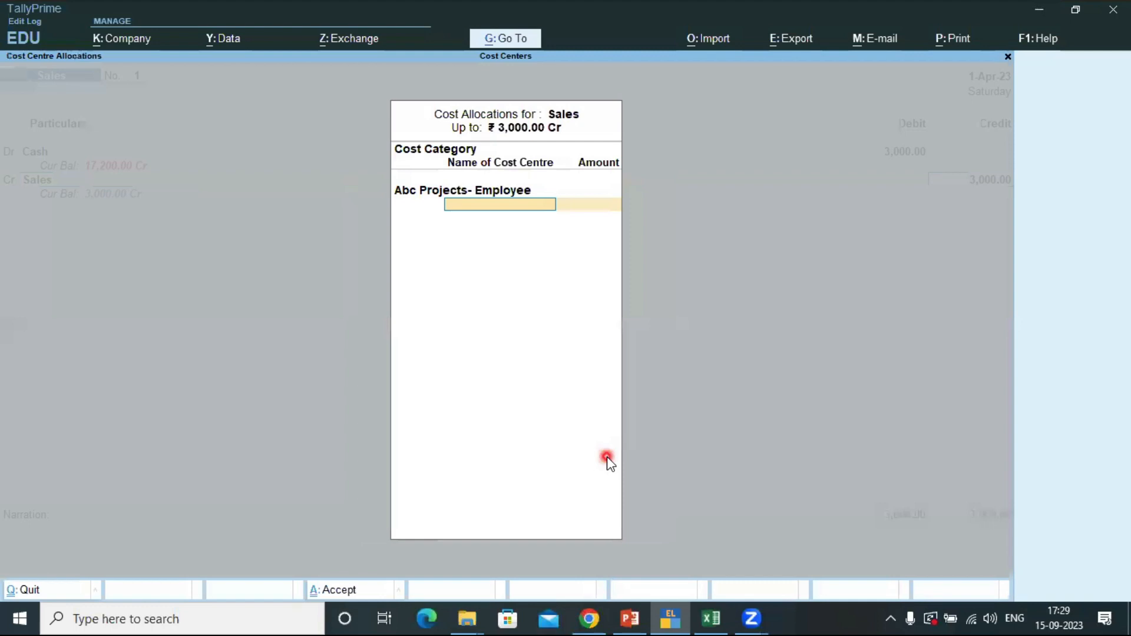
key(Down)
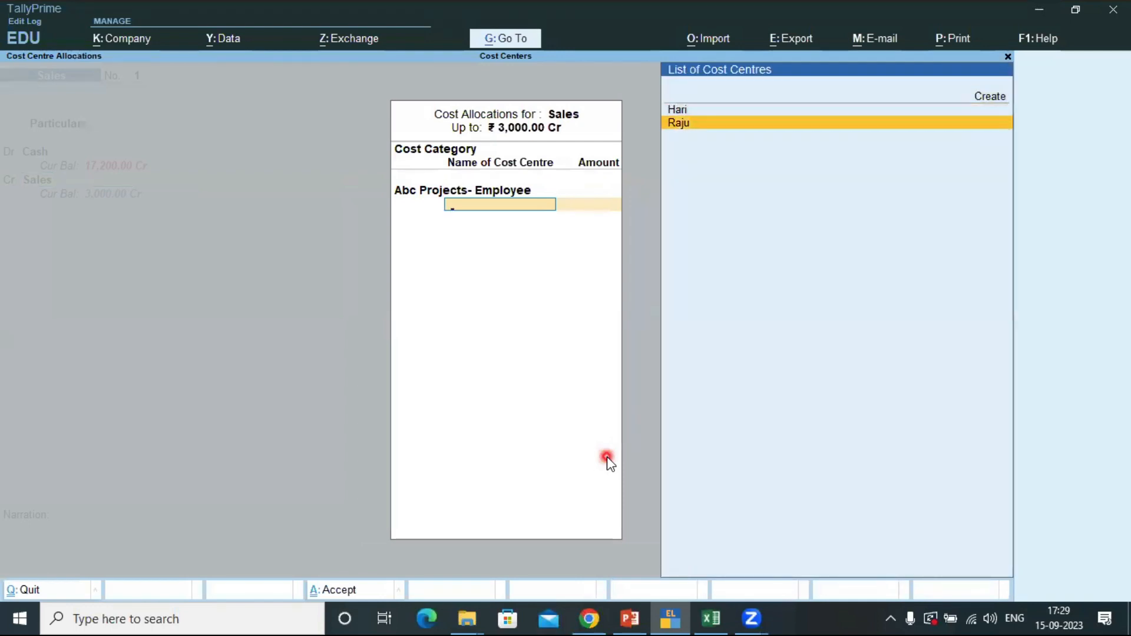
key(Return)
key(Return)
key(Return)
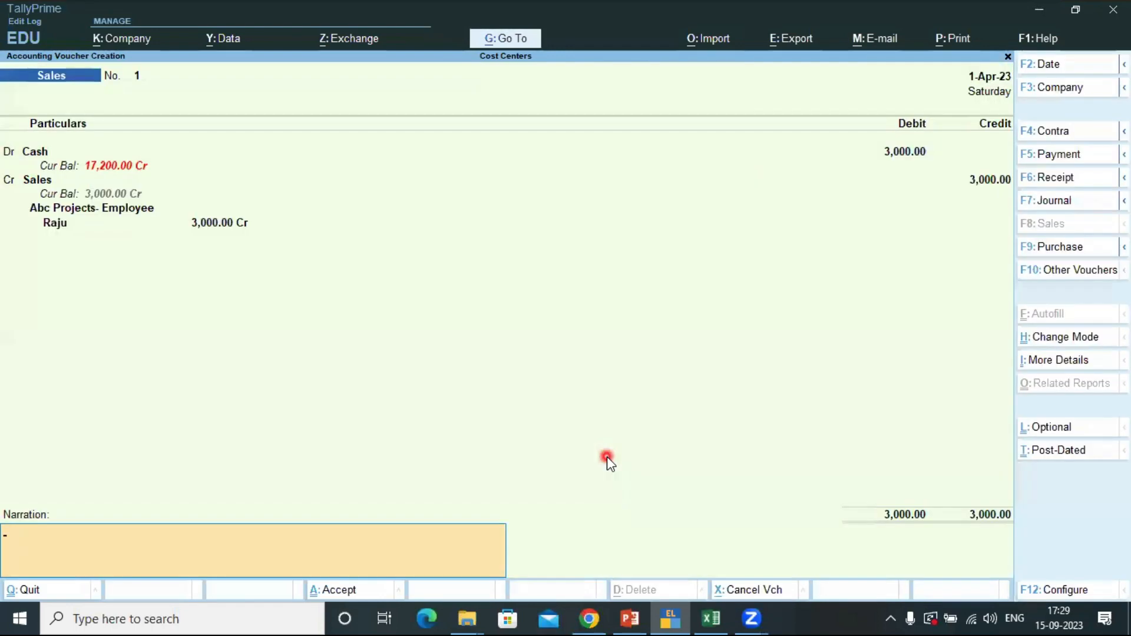
key(Return)
key(Return)
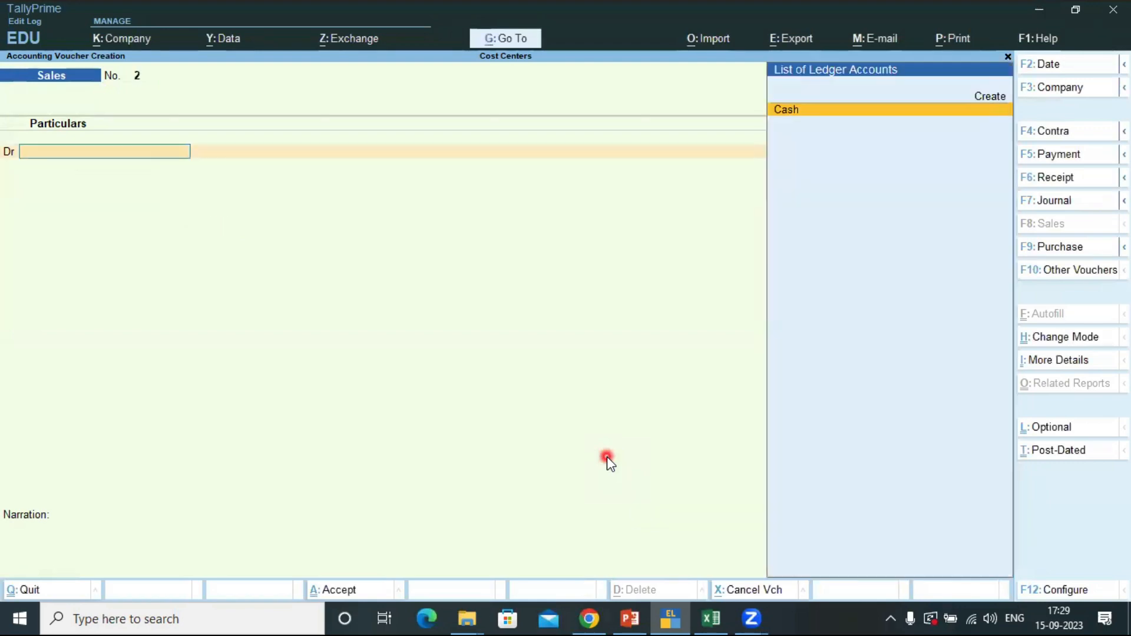
- Check the tenth transaction in the PDF and debit Cash with 2000 in TallyPrime's next sales voucher, accepting the default dispatch and party details
key(alt+Tab)
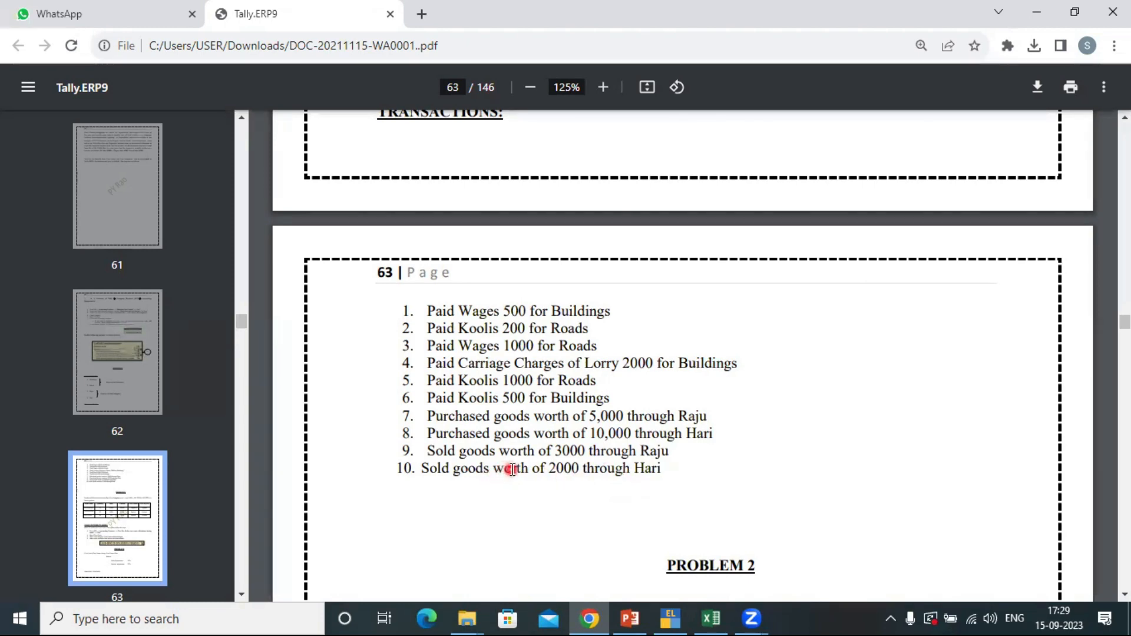
key(alt+Tab)
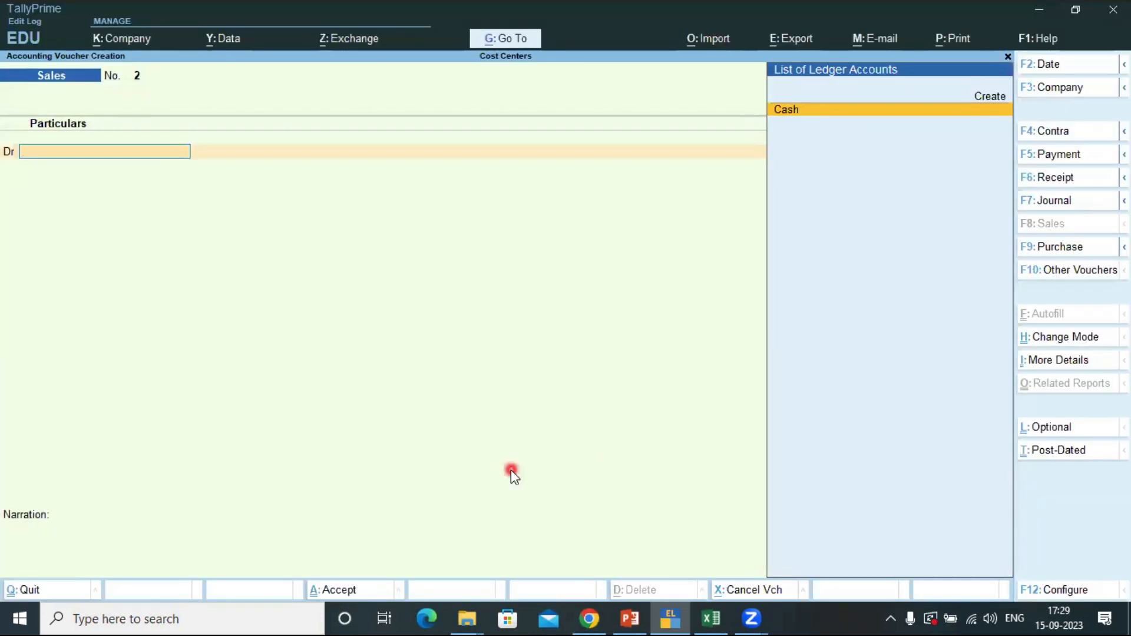
key(Return)
key(ctrl+a)
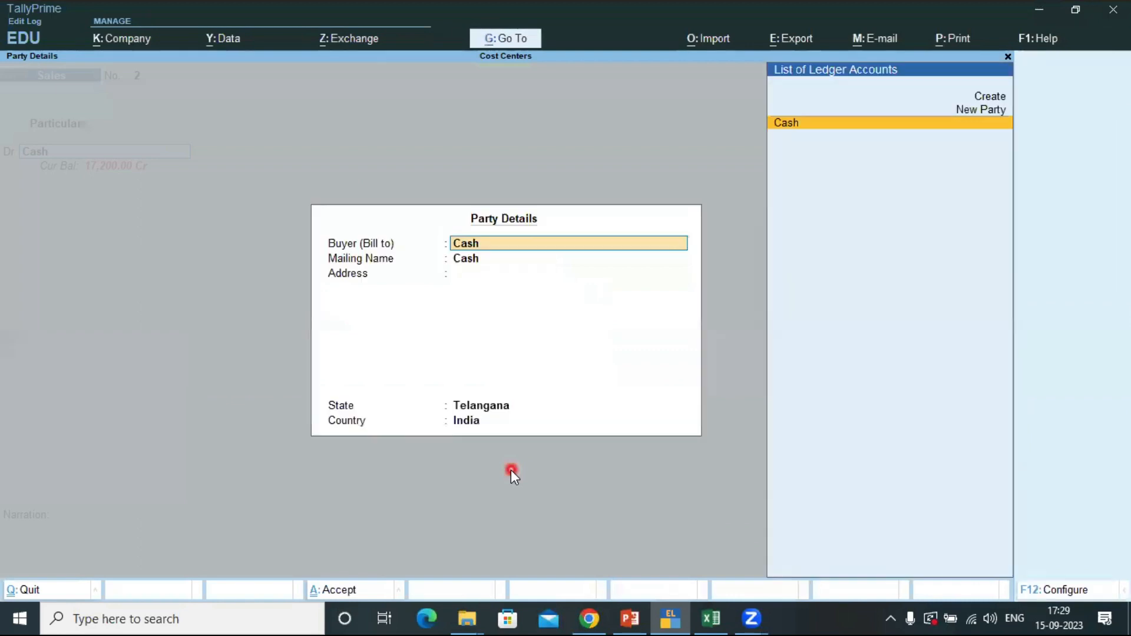
key(ctrl+a)
text(2000)
key(Return)
- Credit the Sales ledger with 2000, skipping the inventory item allocation
key(Return)
key(Return)
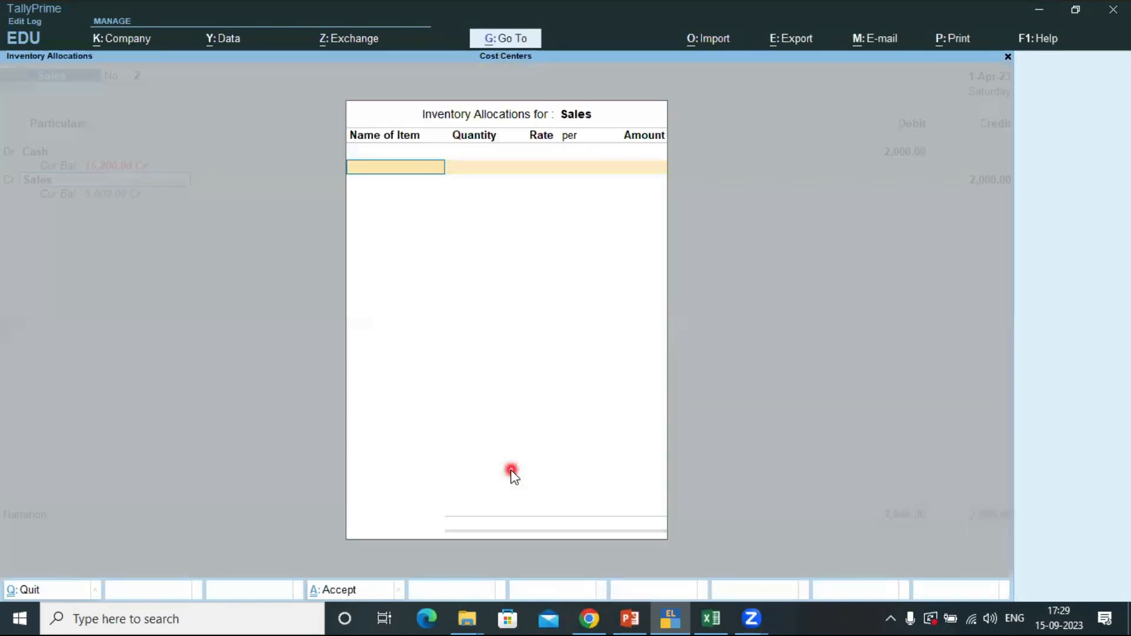
key(Escape)
key(Return)
key(Return)
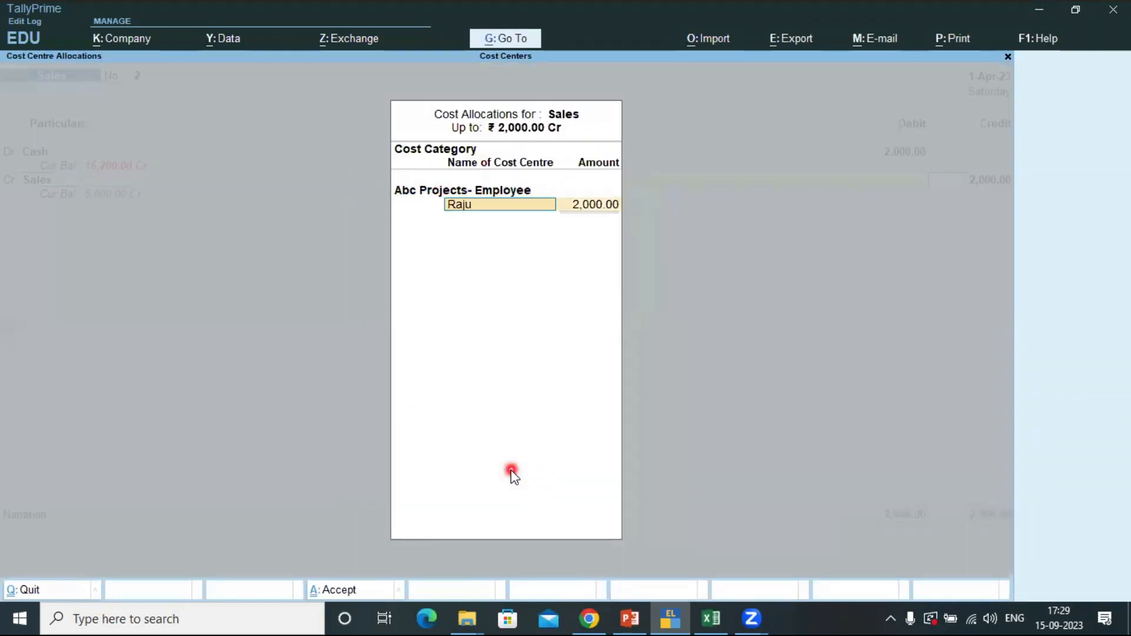
- Assign the 2000 cost allocation to the employee cost centre named in the tenth transaction and save the sales voucher without a narration
key(BackSpace)
key(Down)
key(Down)
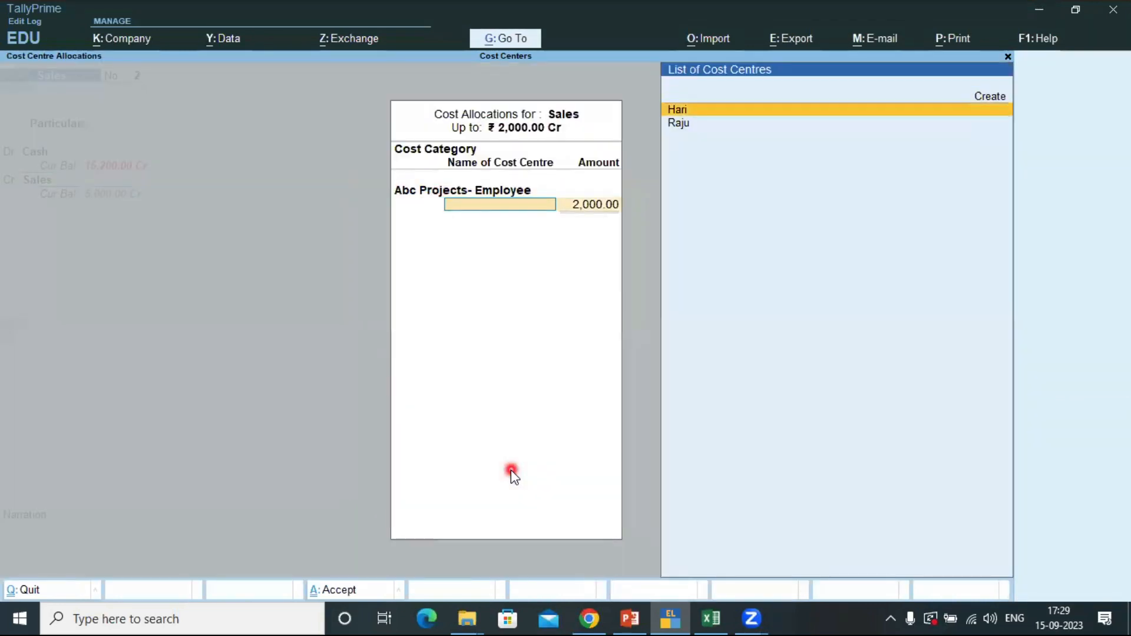
key(Return)
key(Return)
key(Return)
key(Return)
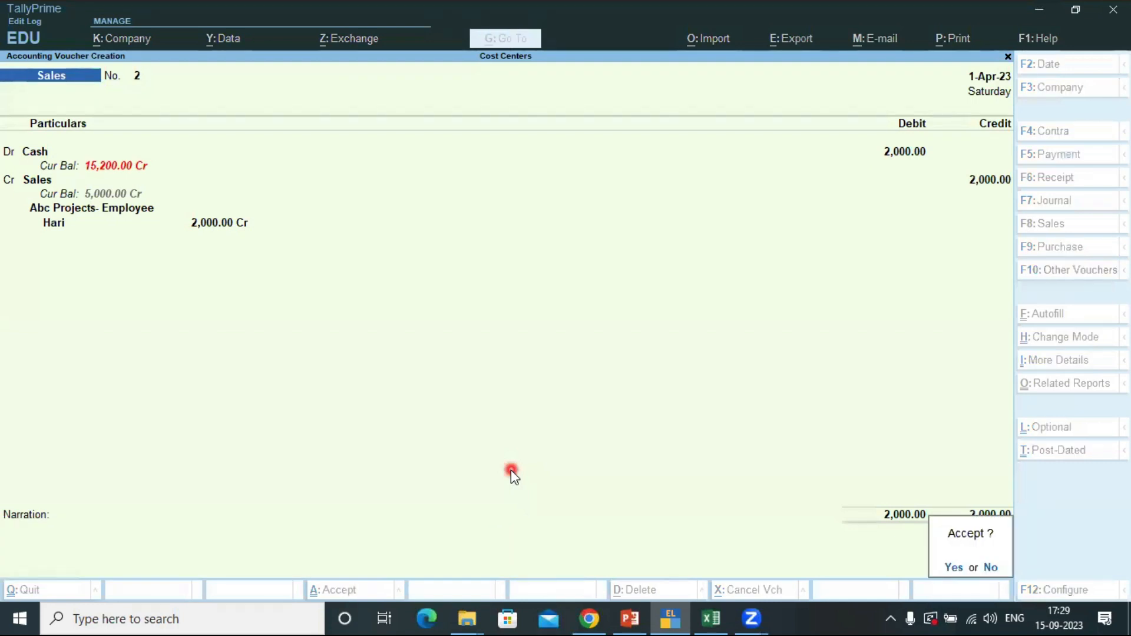
key(Return)
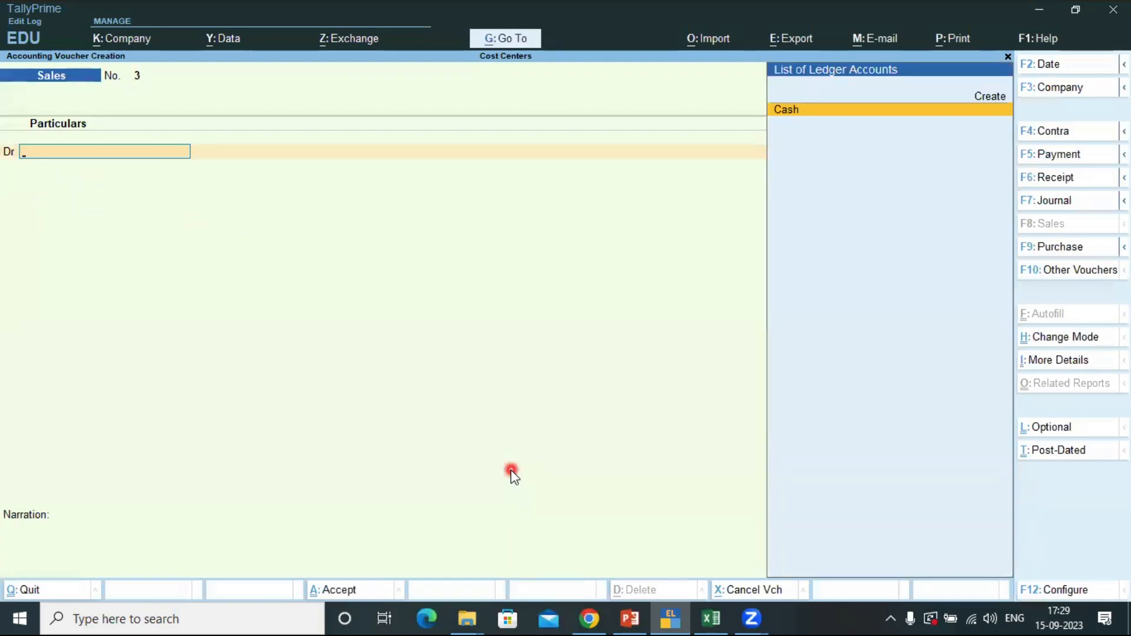
- Leave voucher entry and examine the Profit & Loss A/c in its detailed view with individual ledgers
key(Escape)
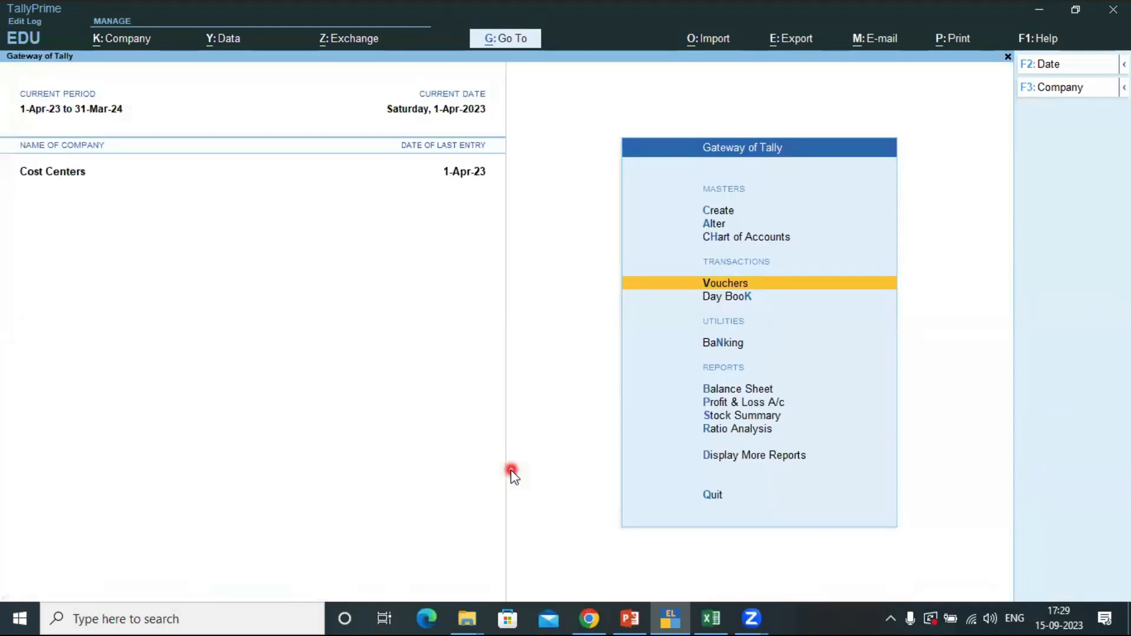
key(Down)
key(Down)
key(Down)
key(Down)
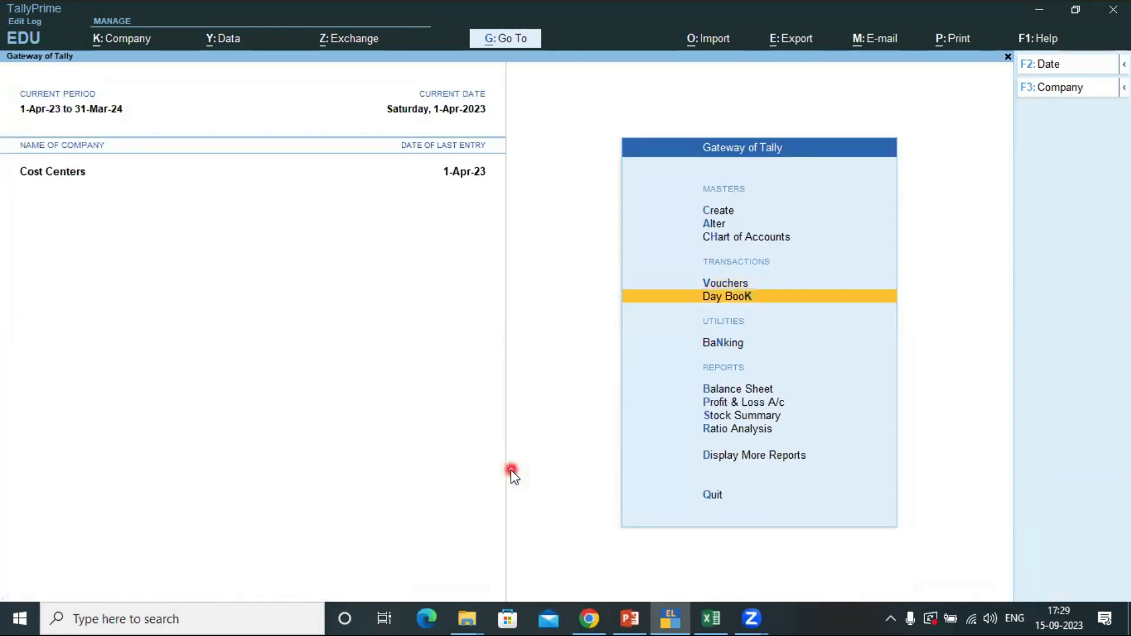
key(Return)
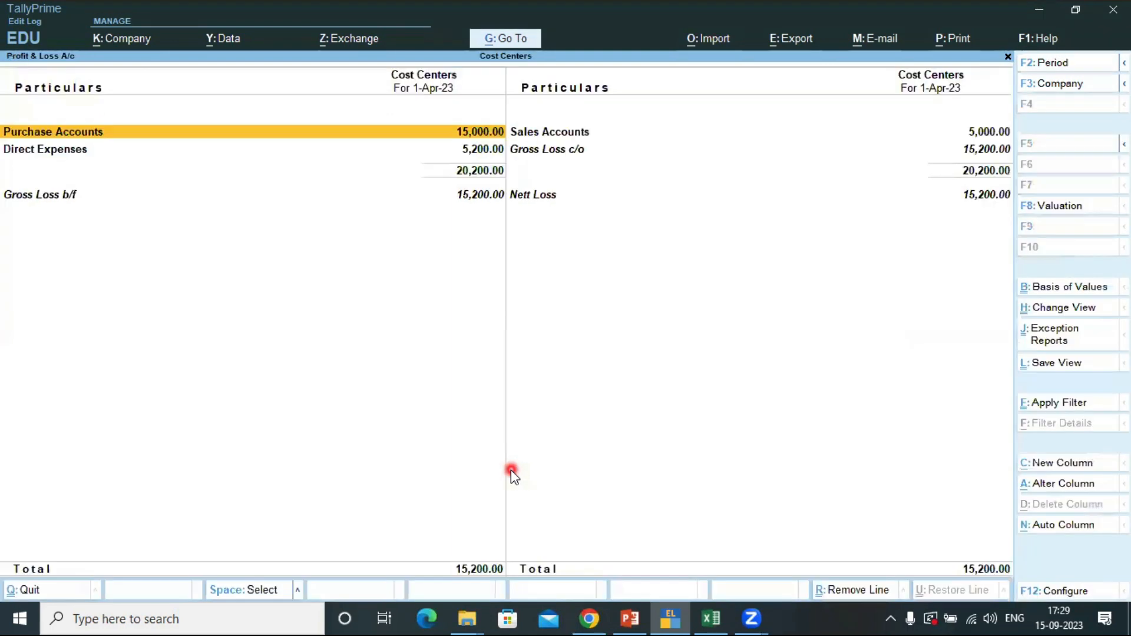
key(alt+F5)
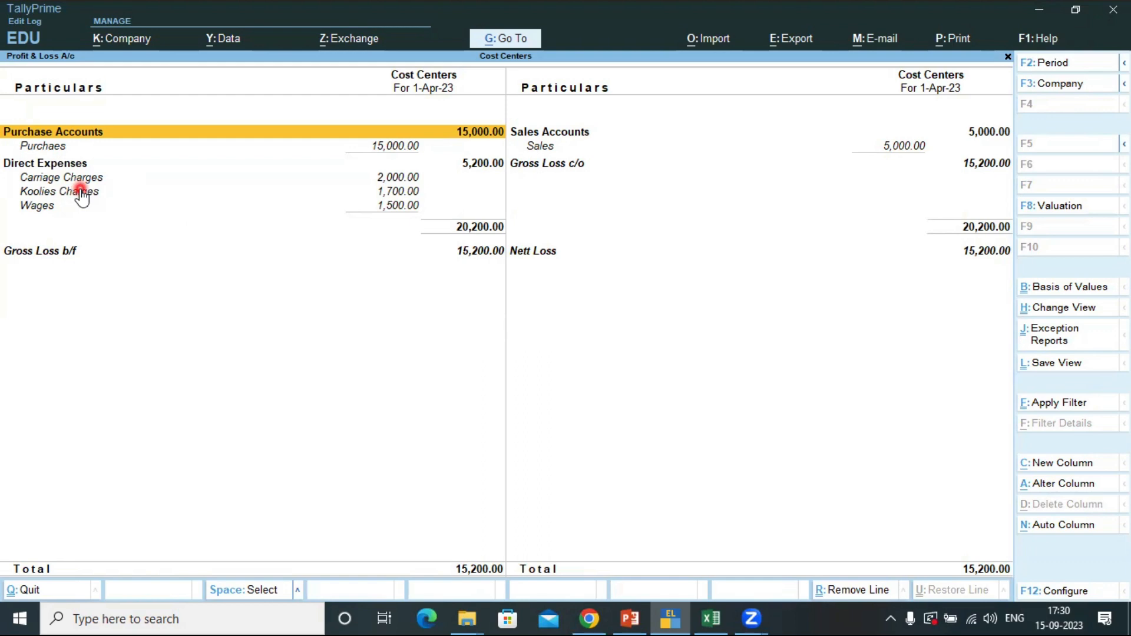
- Leave the Profit & Loss A/c and open the list of additional reports from the Gateway of Tally
key(Escape)
key(Escape)
key(Escape)
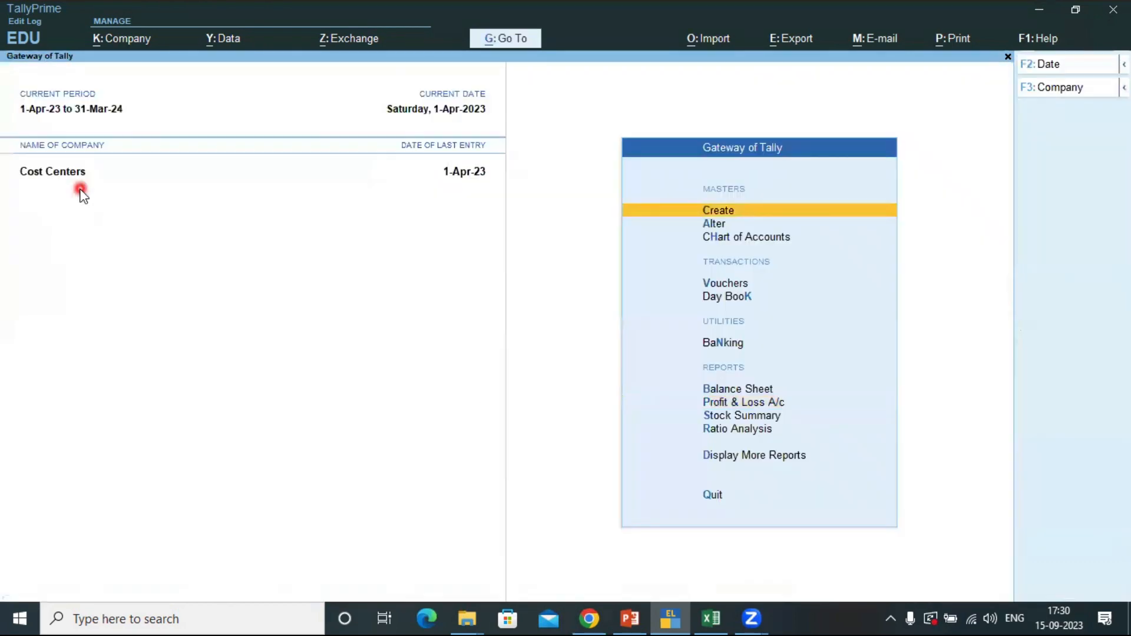
key(Up)
key(Up)
key(Up)
key(Down)
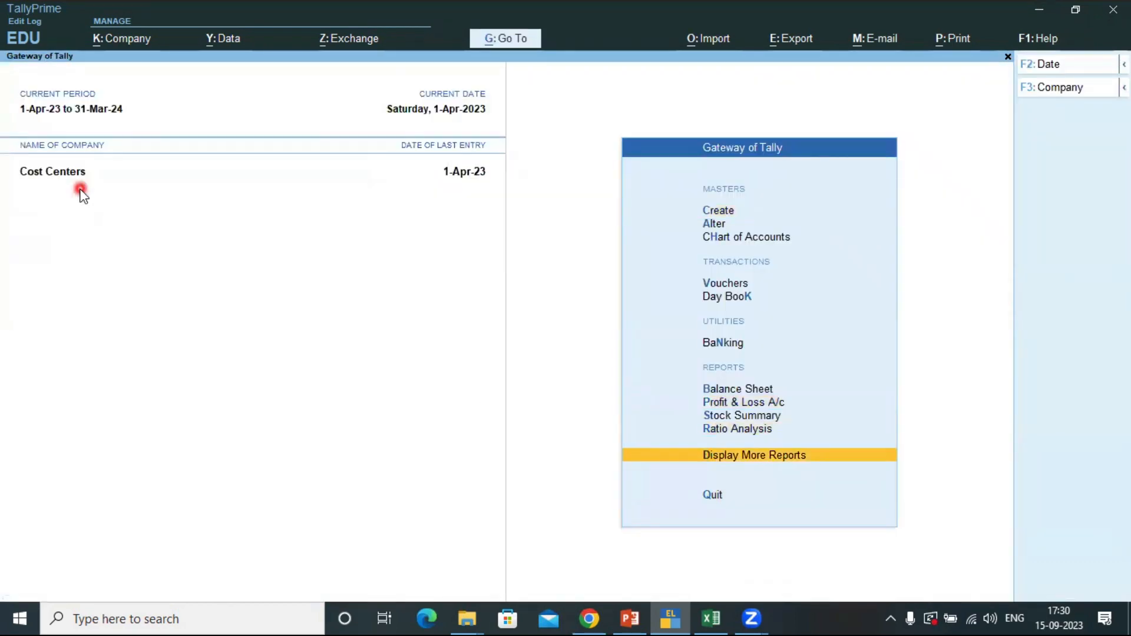
click(718, 457)
- Go to the Cost Centres reports within the Statements of Accounts
key(Down)
key(Down)
key(Down)
key(Down)
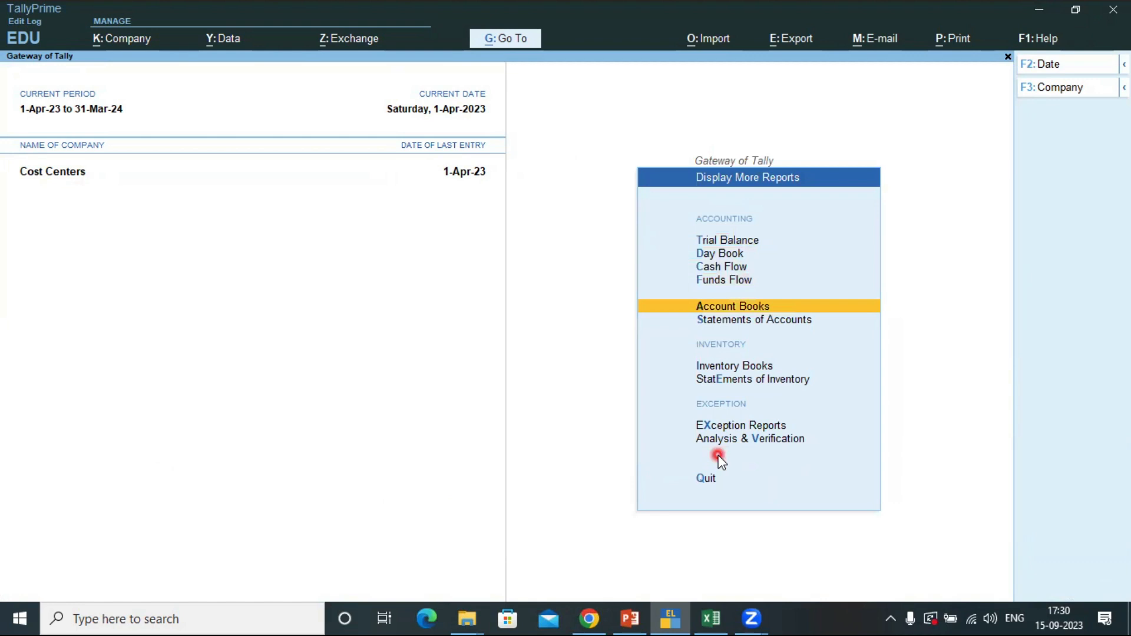
key(Down)
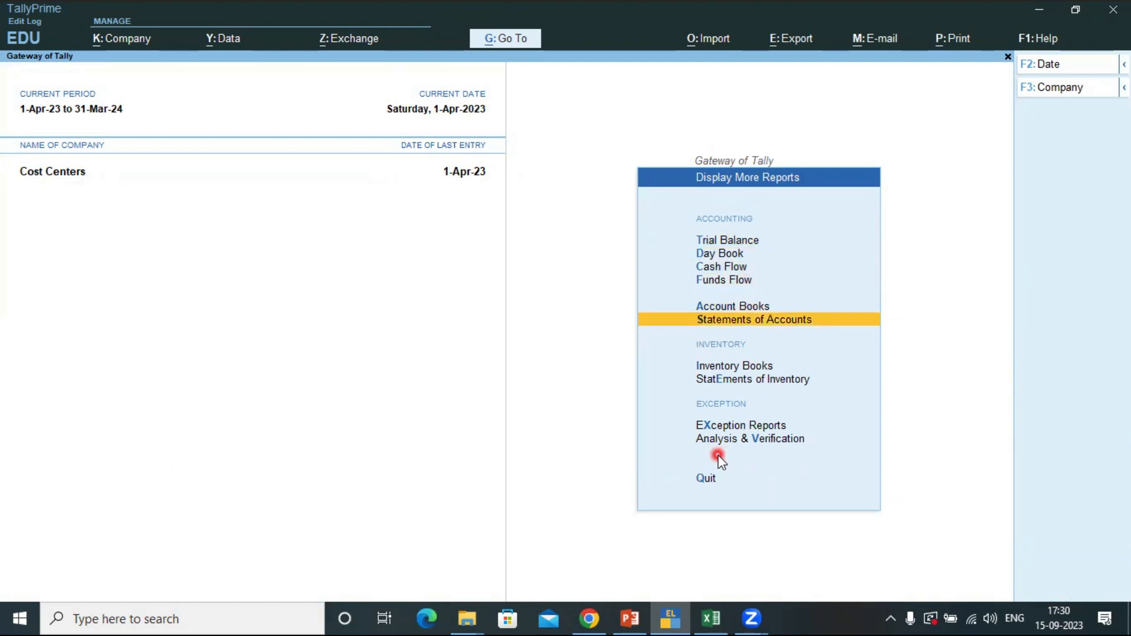
key(Return)
key(Down)
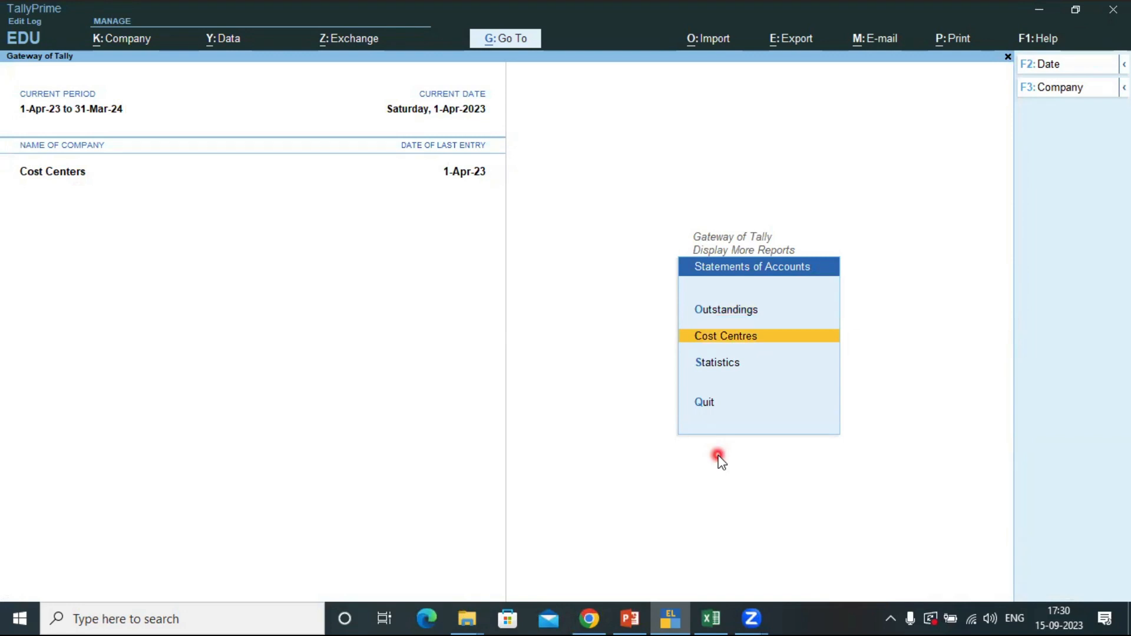
key(Return)
key(Down)
key(Up)
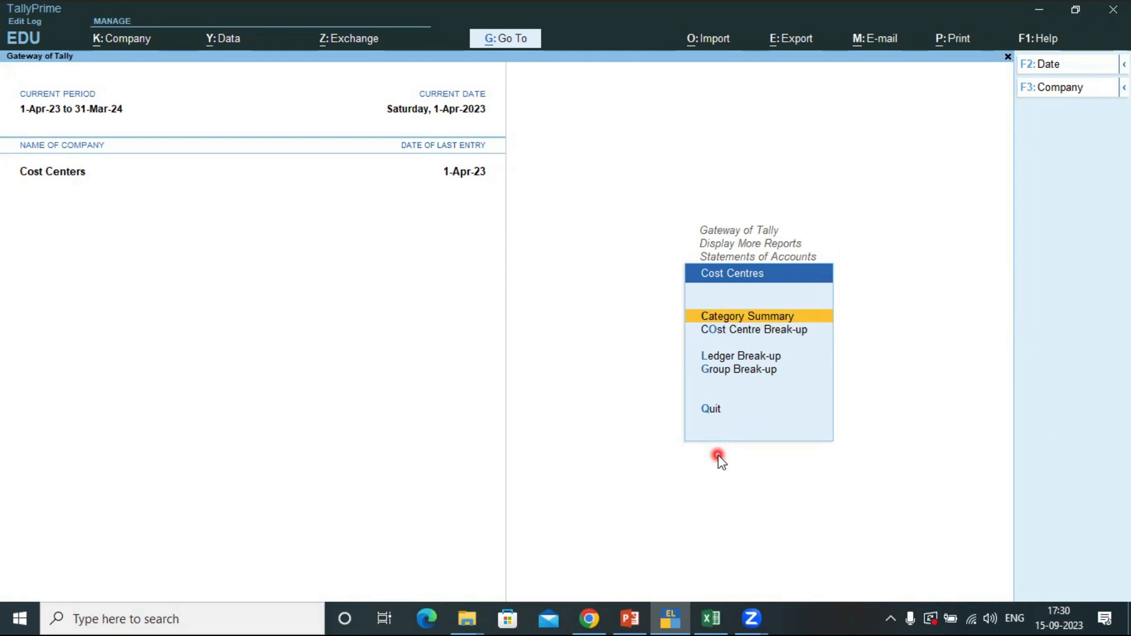
- Open the Category Summary and examine the debit, credit and closing balances of each cost category and its cost centres
key(Return)
key(alt+F5)
key(alt+F5)
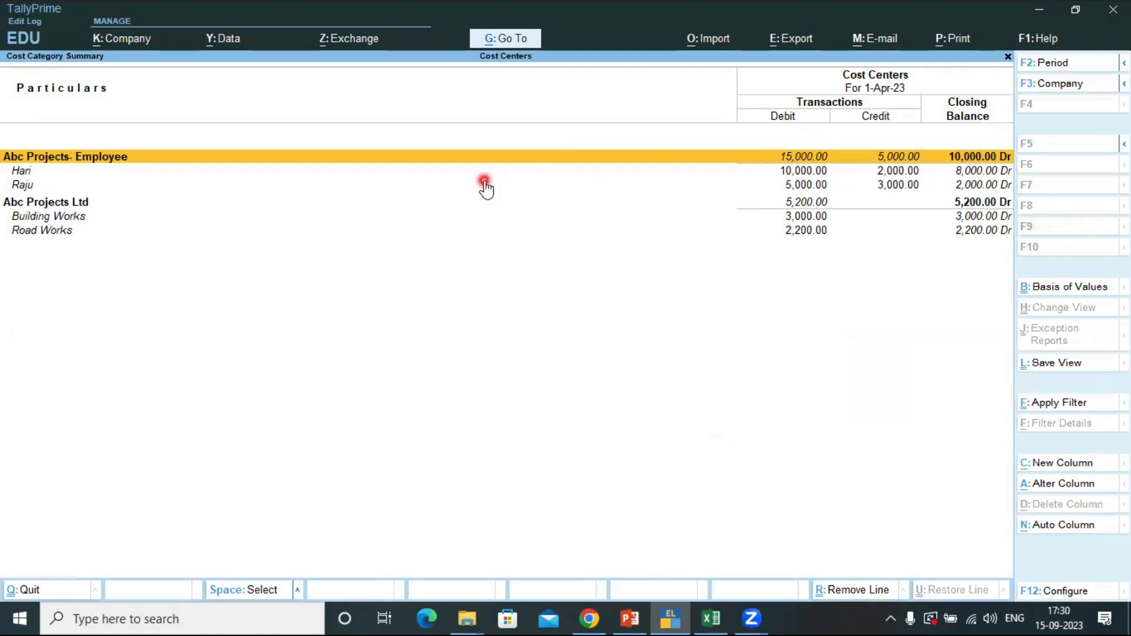
key(Down)
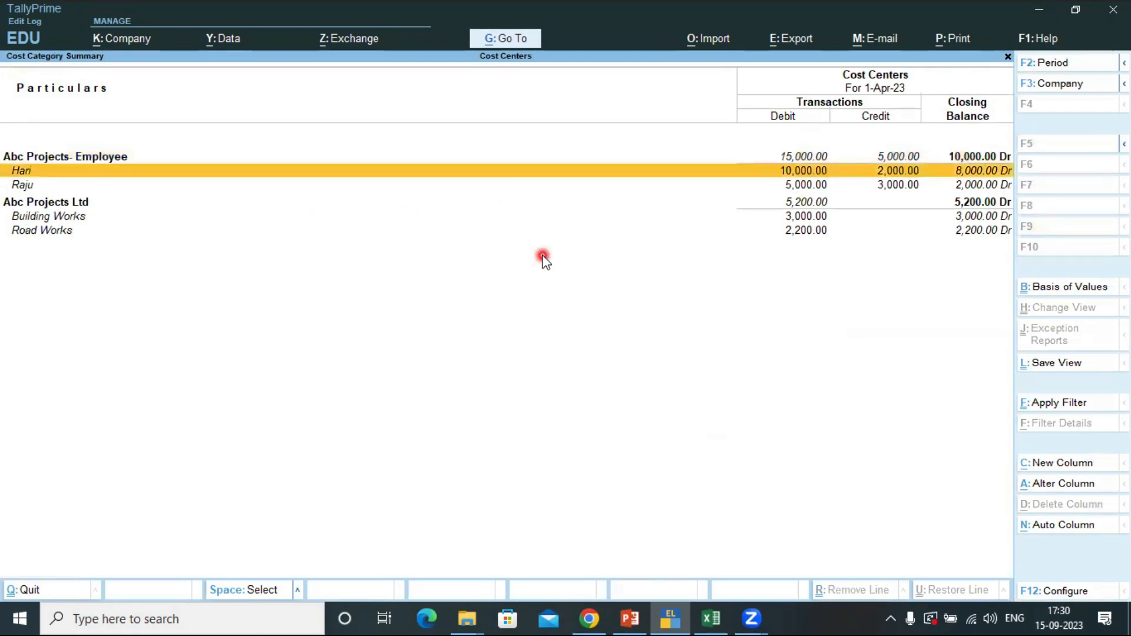
key(Down)
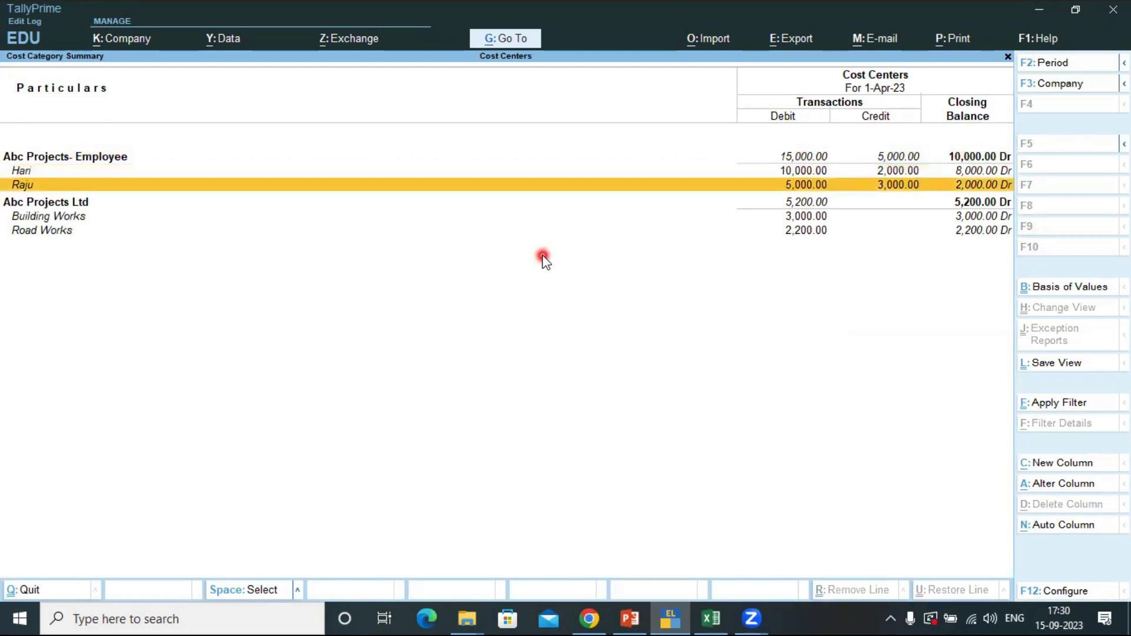
key(Down)
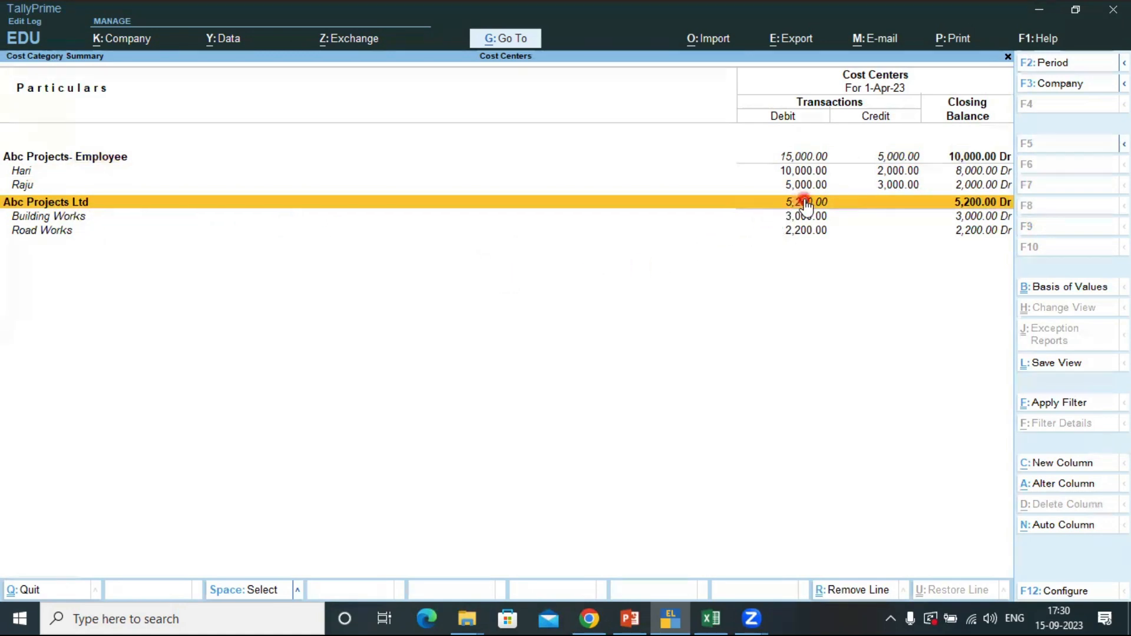
key(Down)
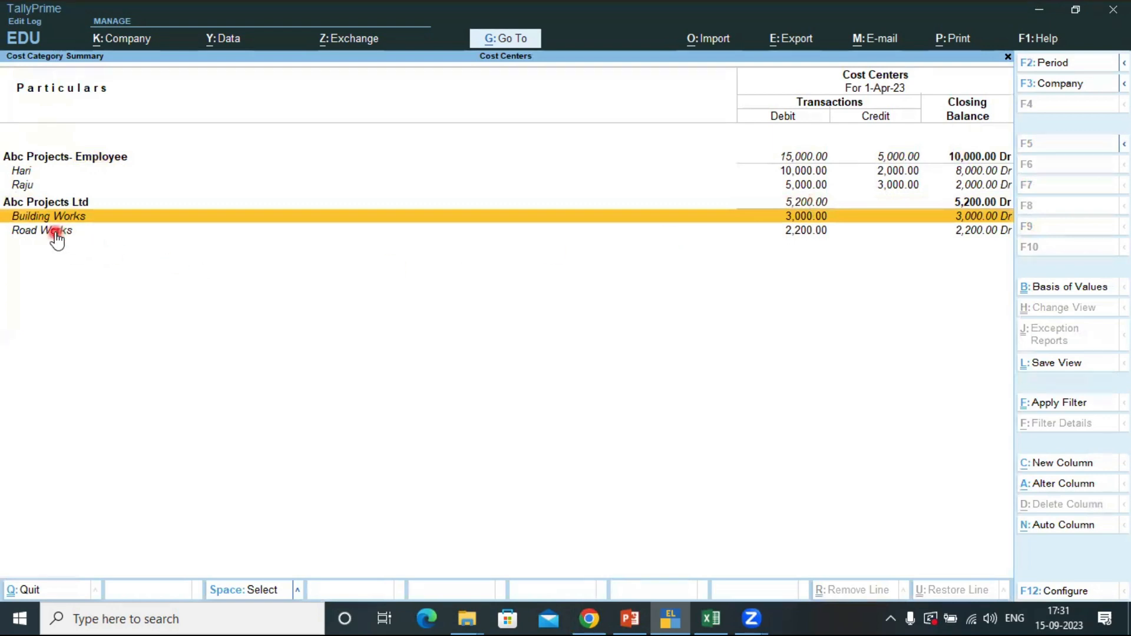
key(Down)
- Review the April vouchers of the Building Works cost centre, then return to the category summary
key(Up)
key(Return)
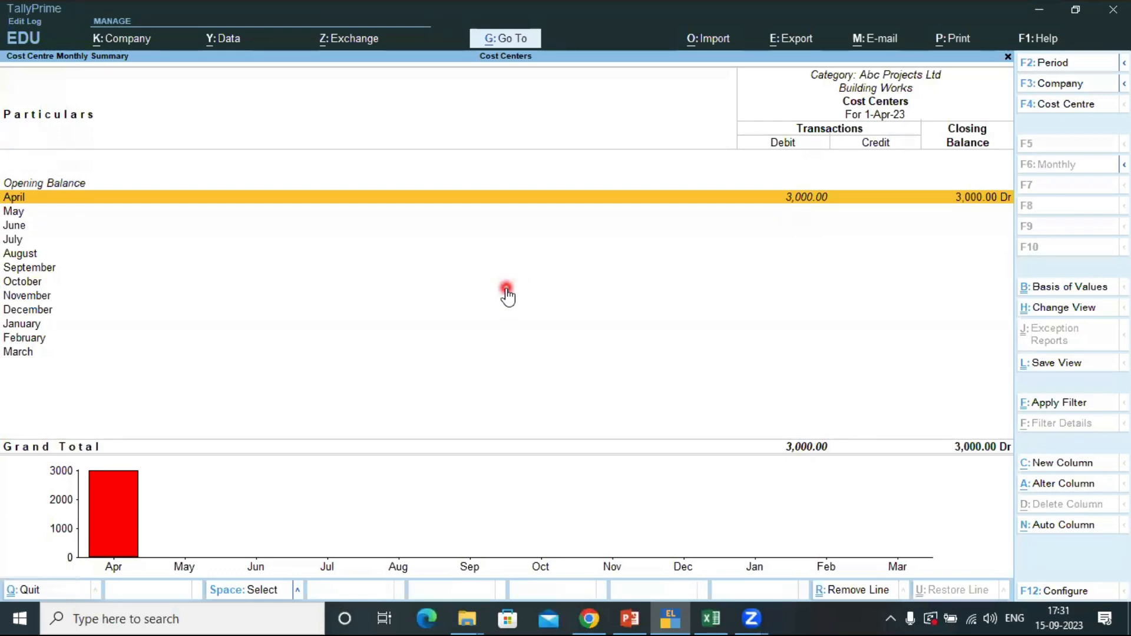
key(Return)
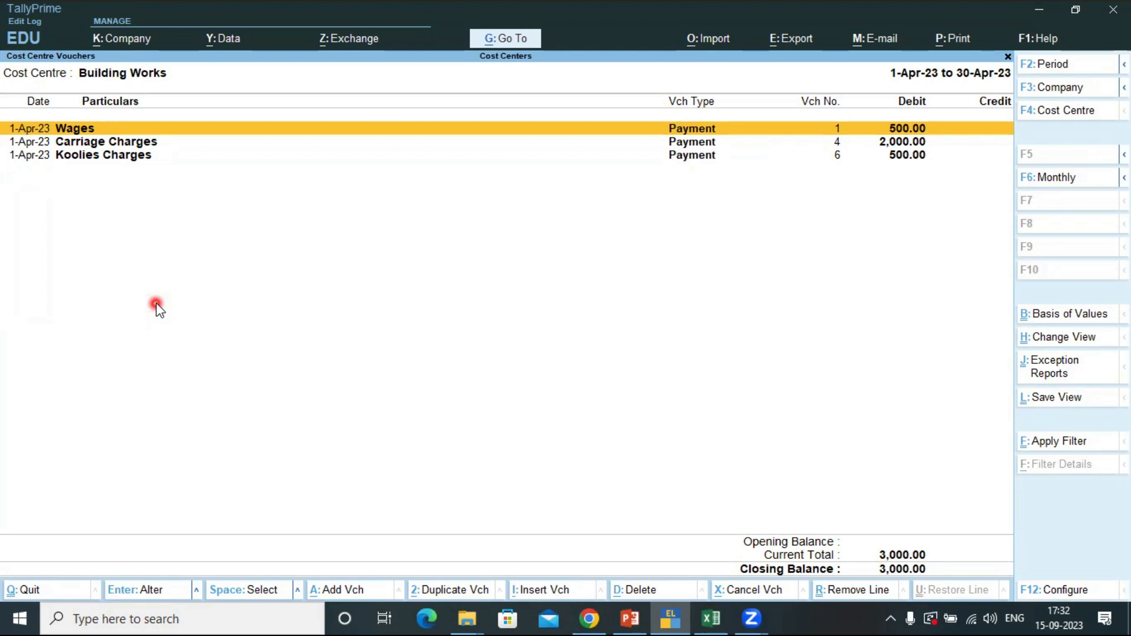
key(Escape)
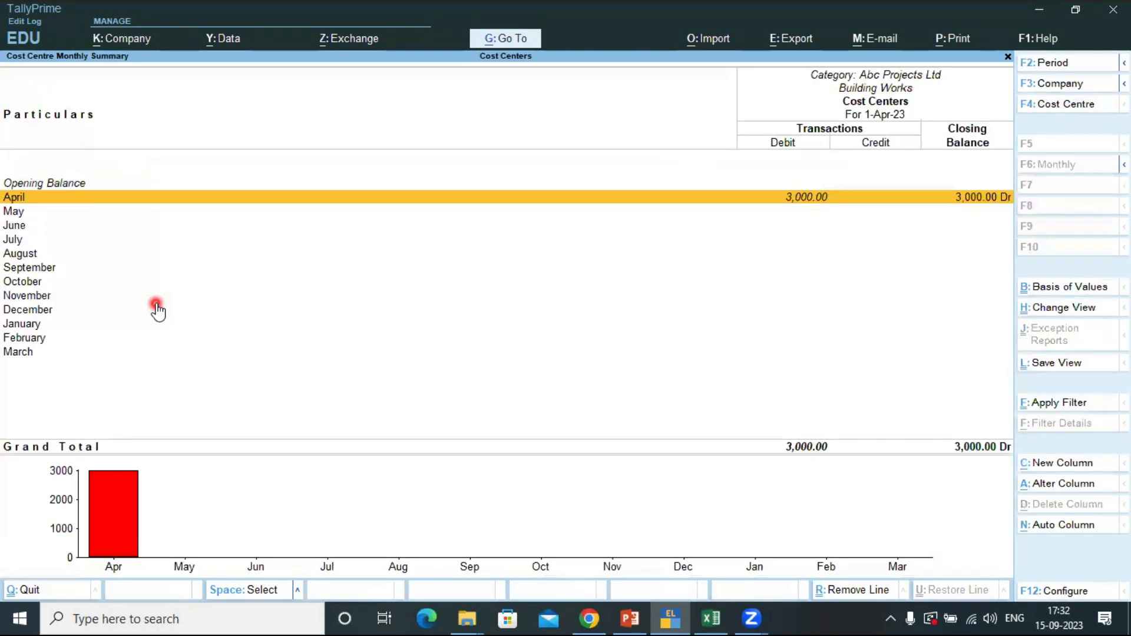
key(Escape)
- Display the April vouchers allocated to the Road Works cost centre
key(Down)
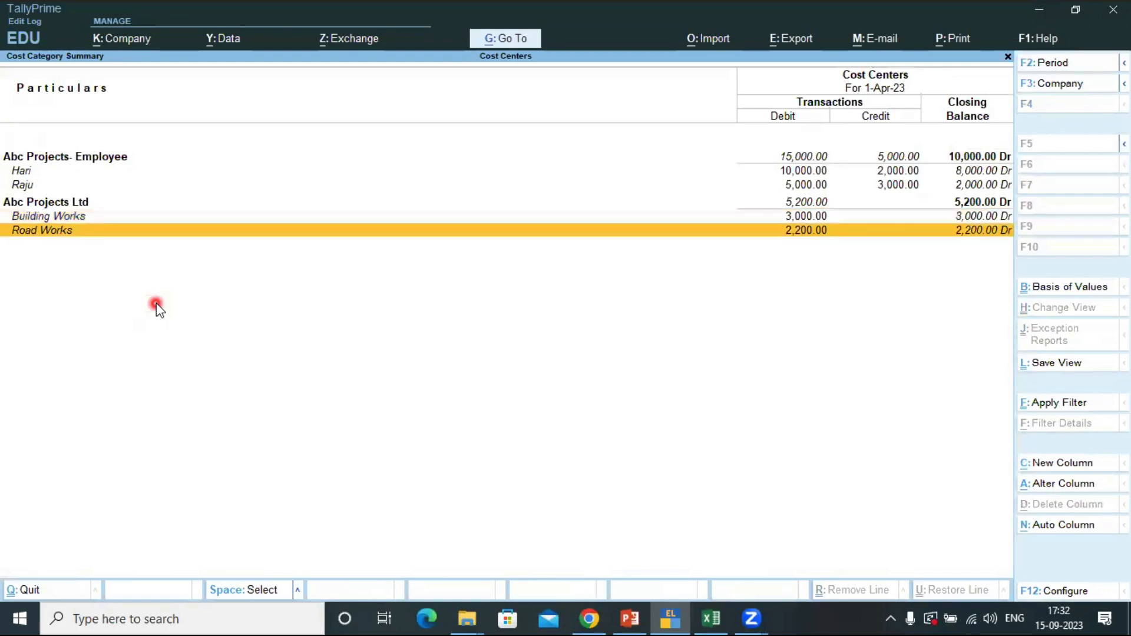
key(Return)
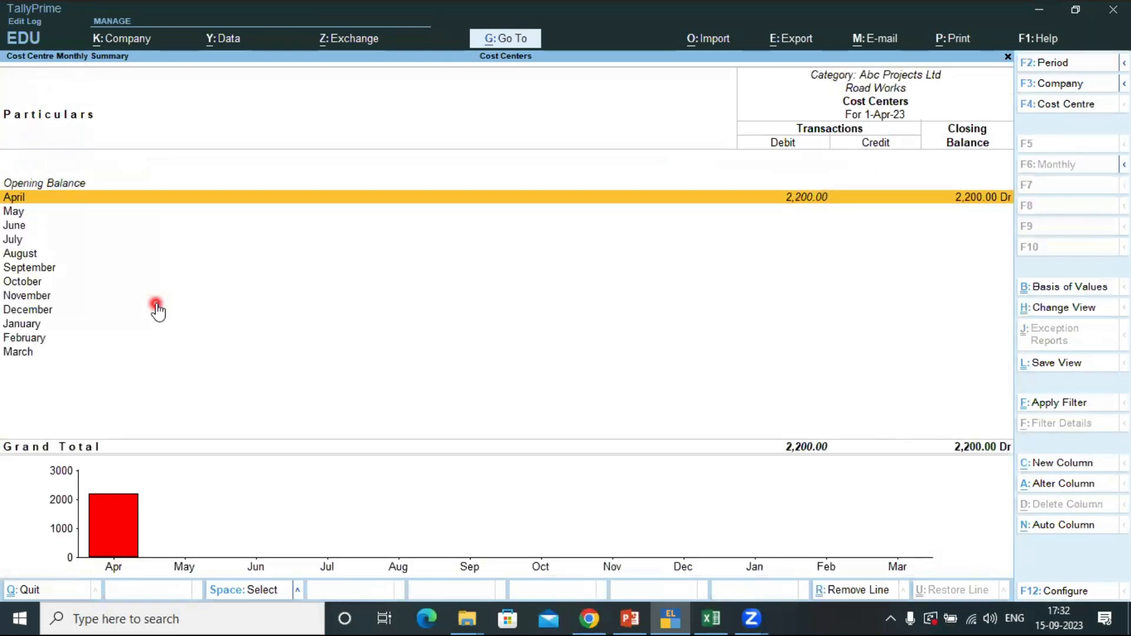
key(Return)
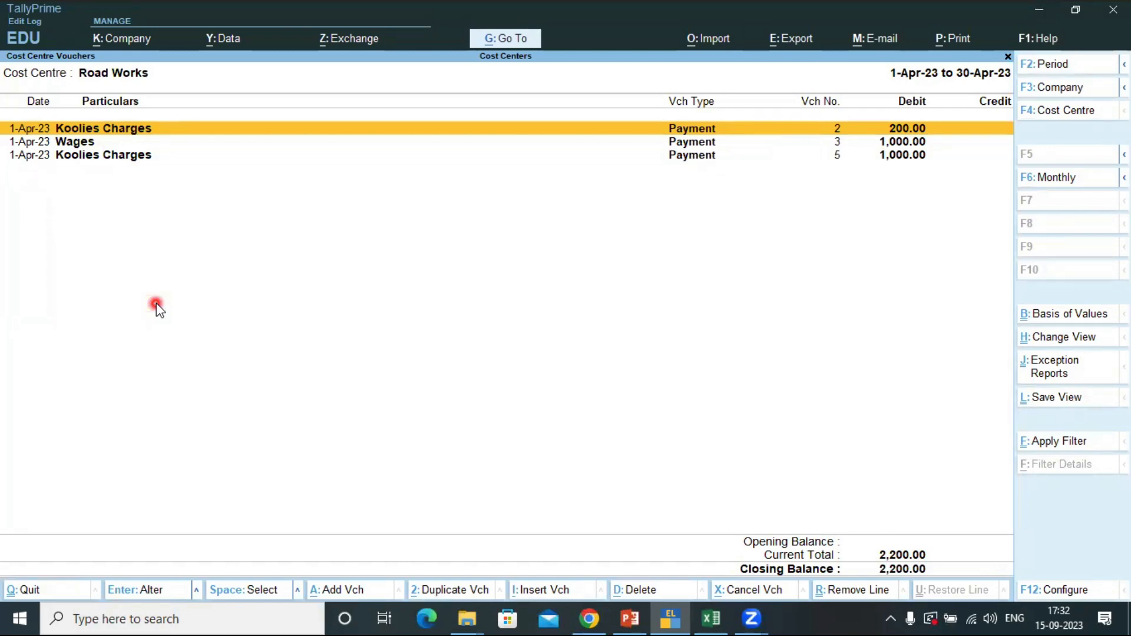
- Preview the Road Works voucher report for printing, zoom into the page and close the preview without printing
key(ctrl+p)
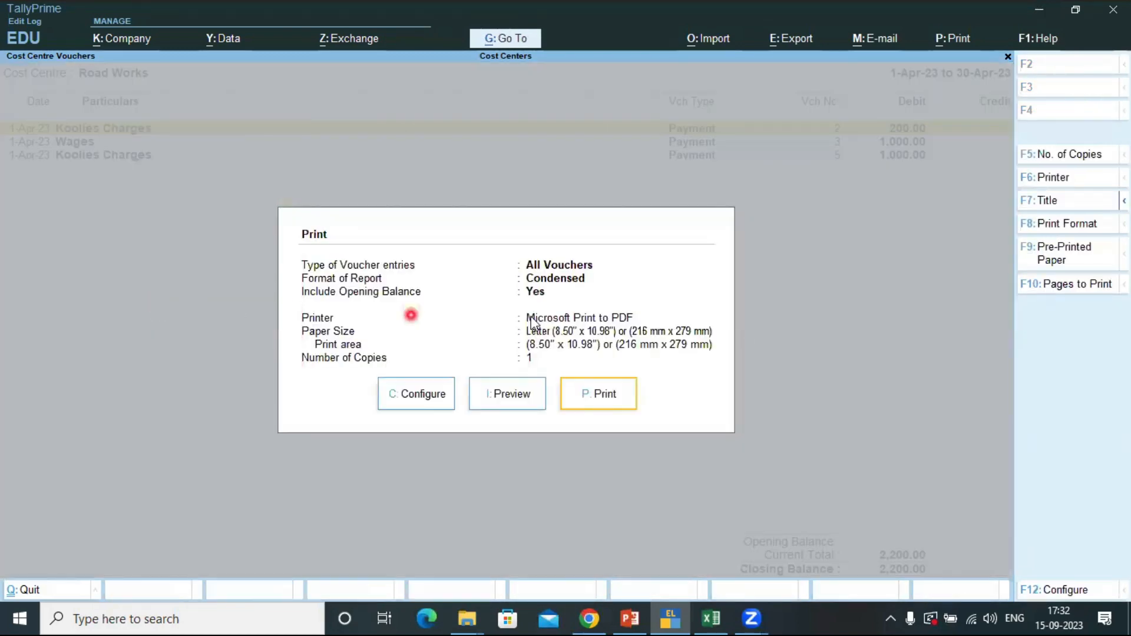
click(497, 393)
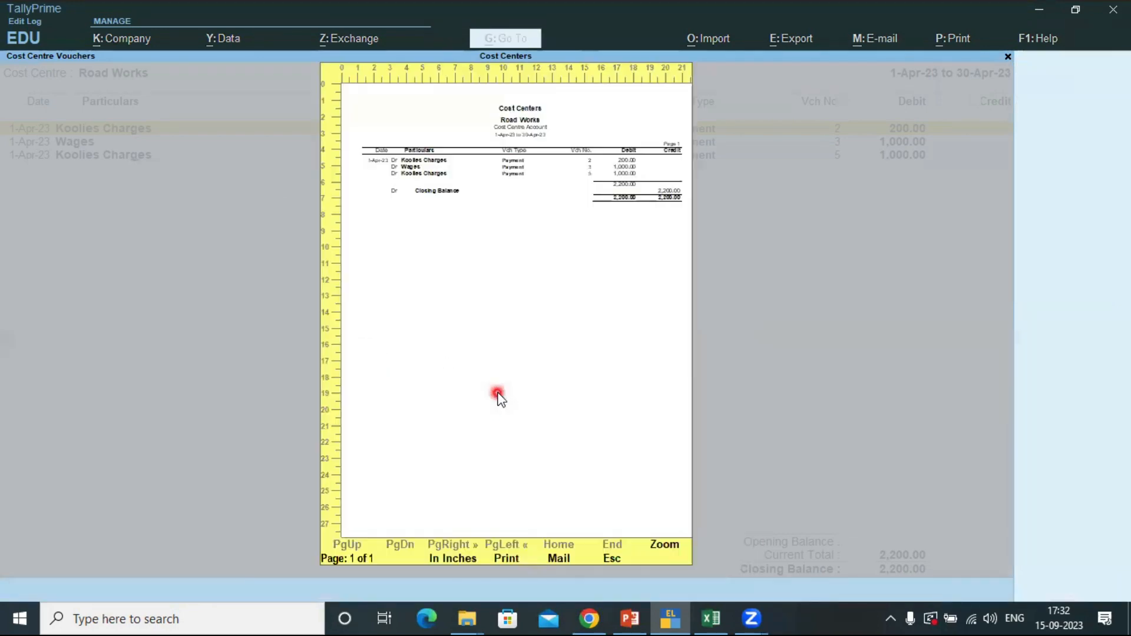
click(497, 393)
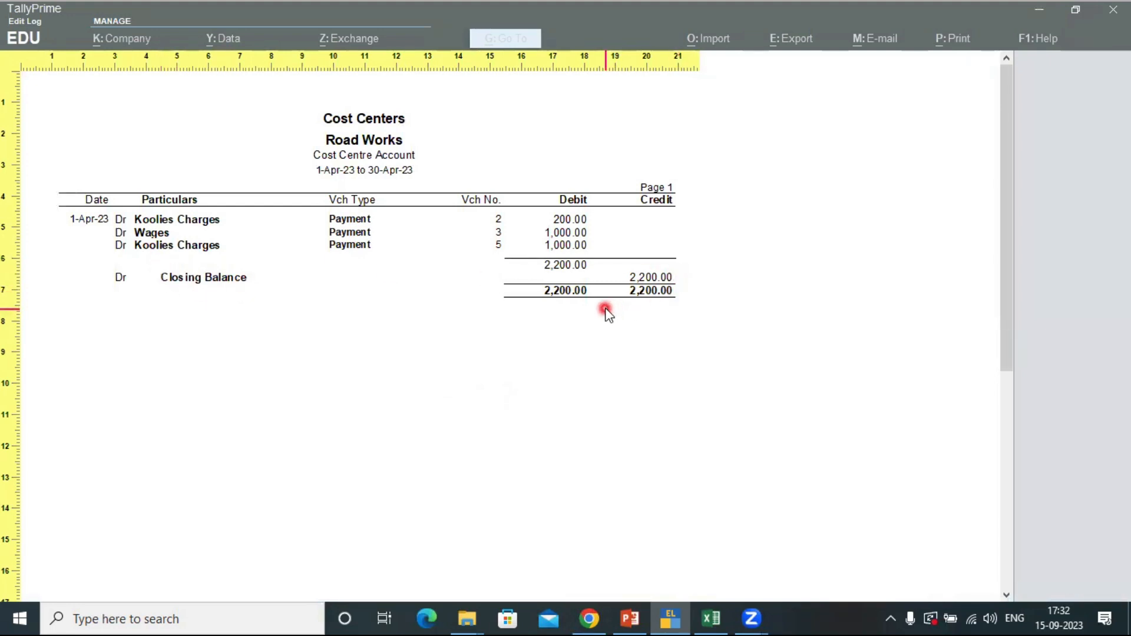
key(Escape)
key(Escape)
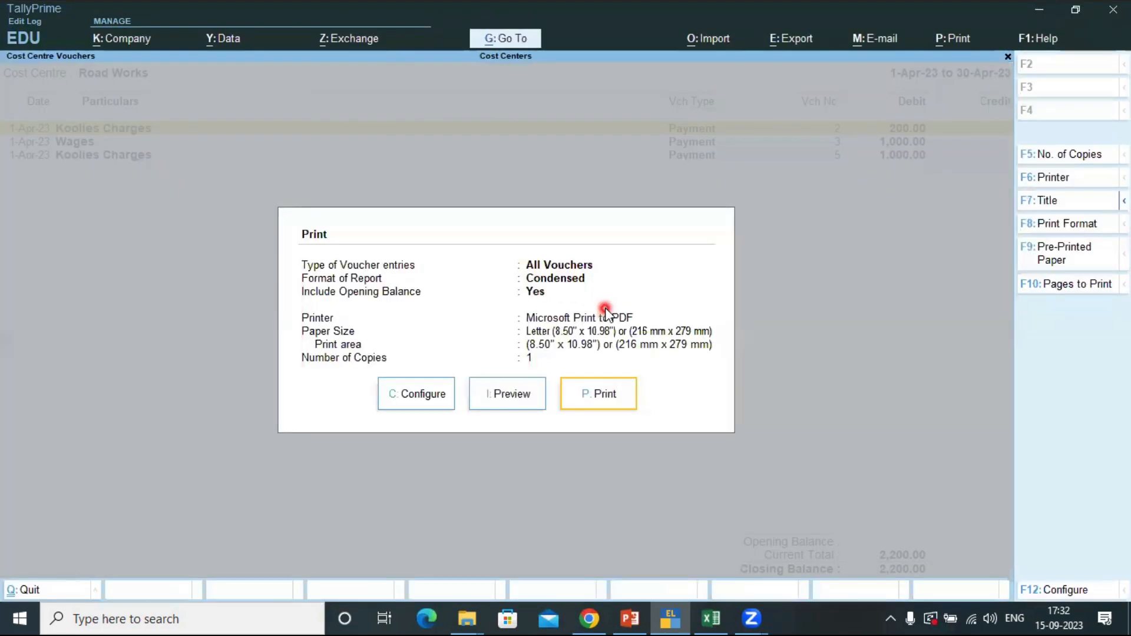
key(Escape)
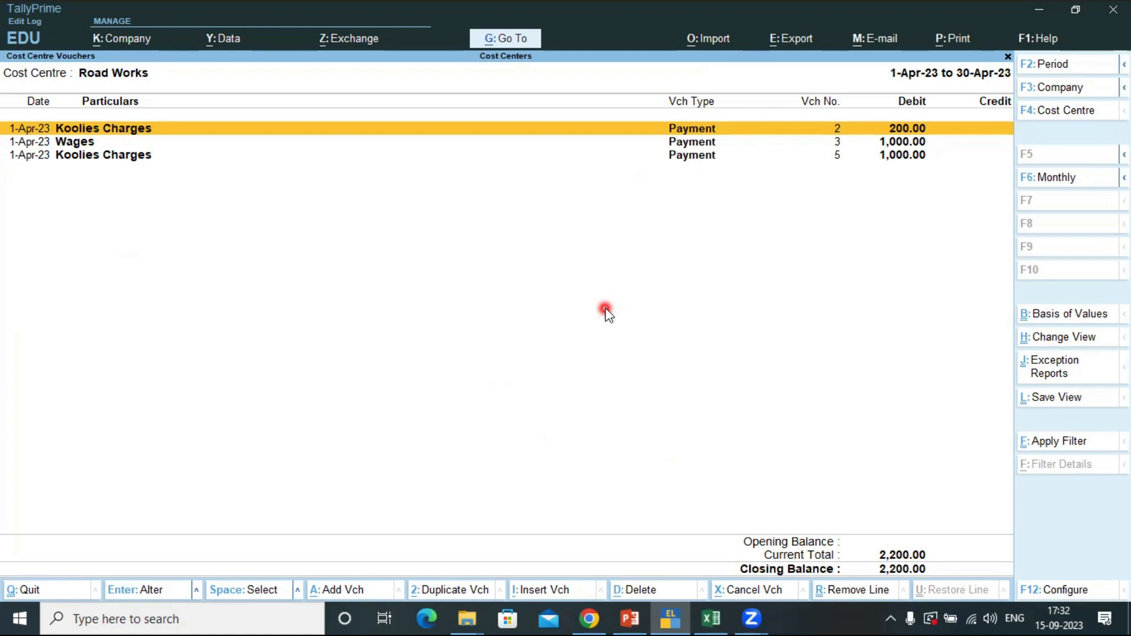
- Leave the Road Works vouchers and briefly view the Category Summary again from the Cost Centres reports
key(Escape)
key(Escape)
key(Escape)
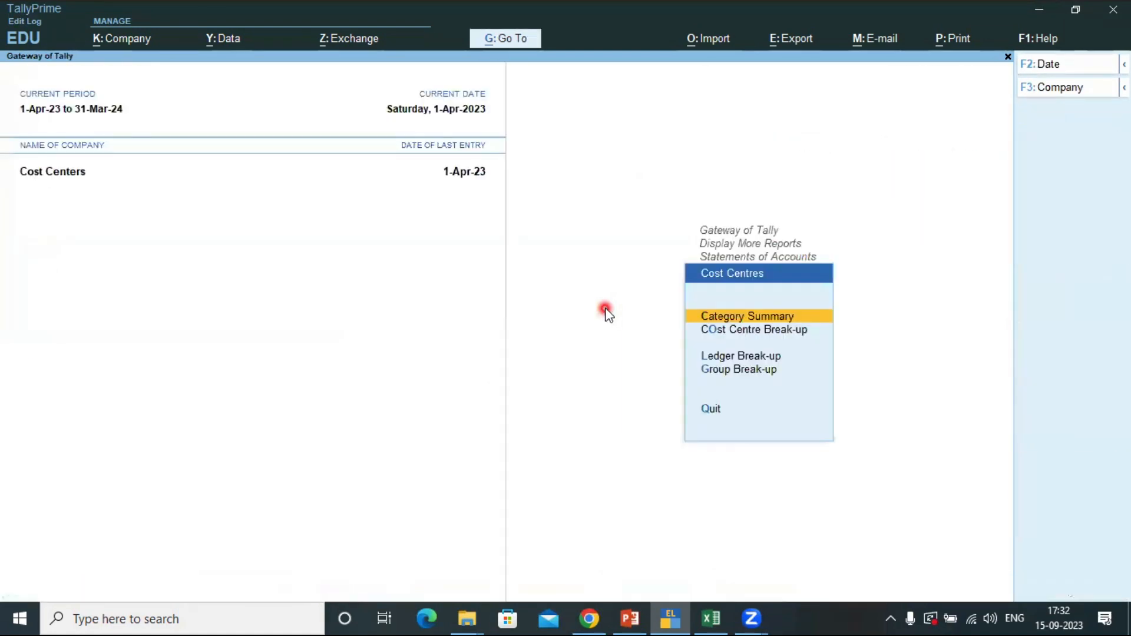
key(Escape)
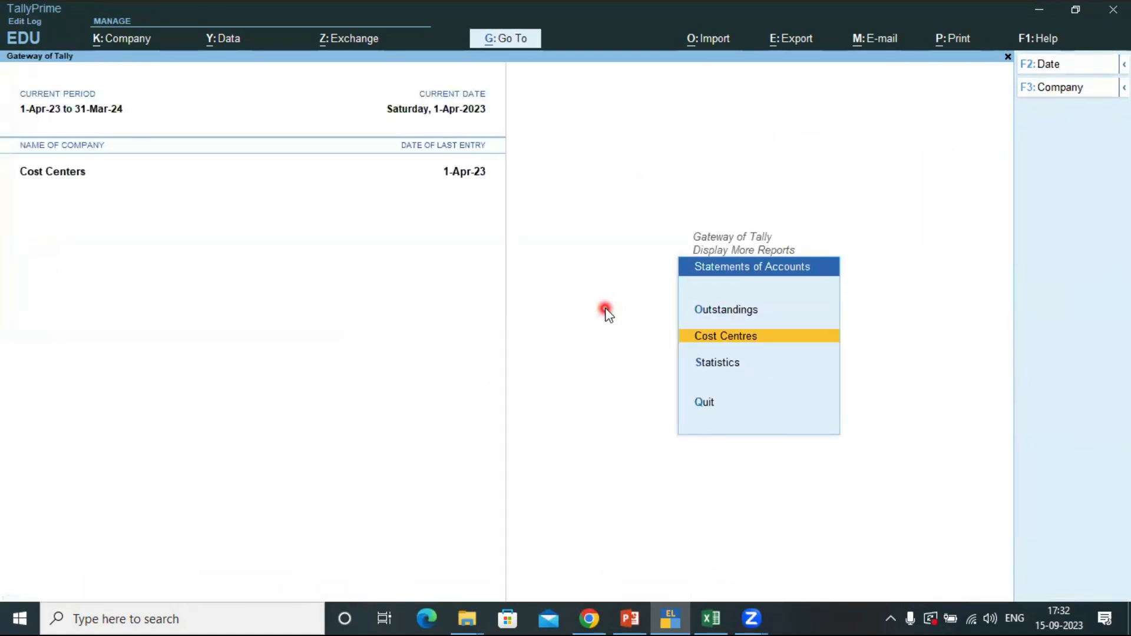
key(Return)
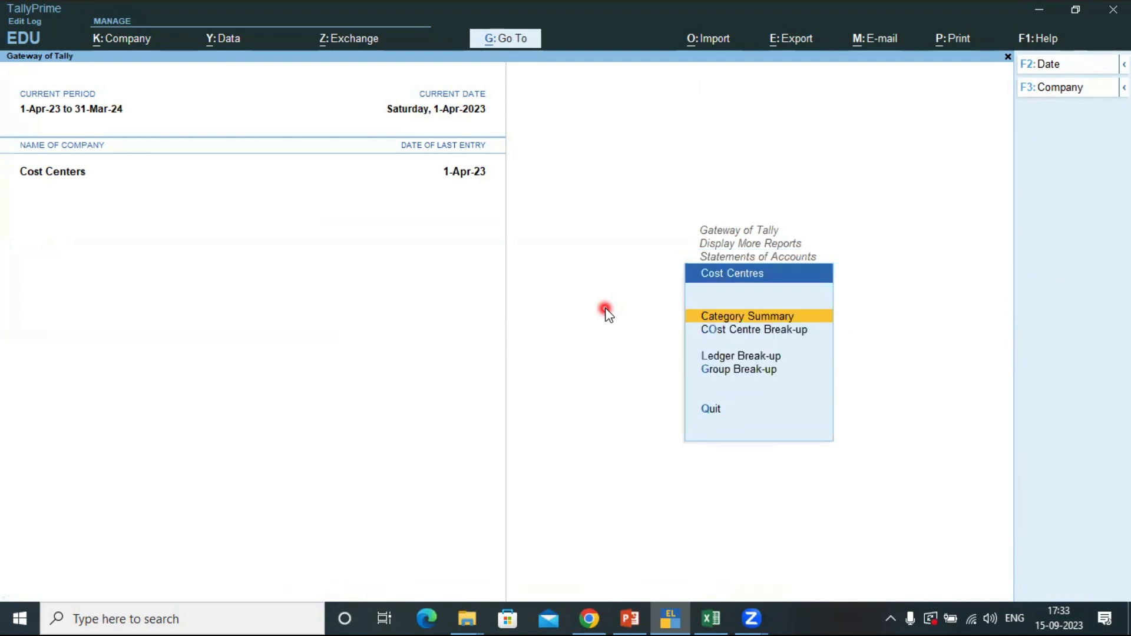
key(Down)
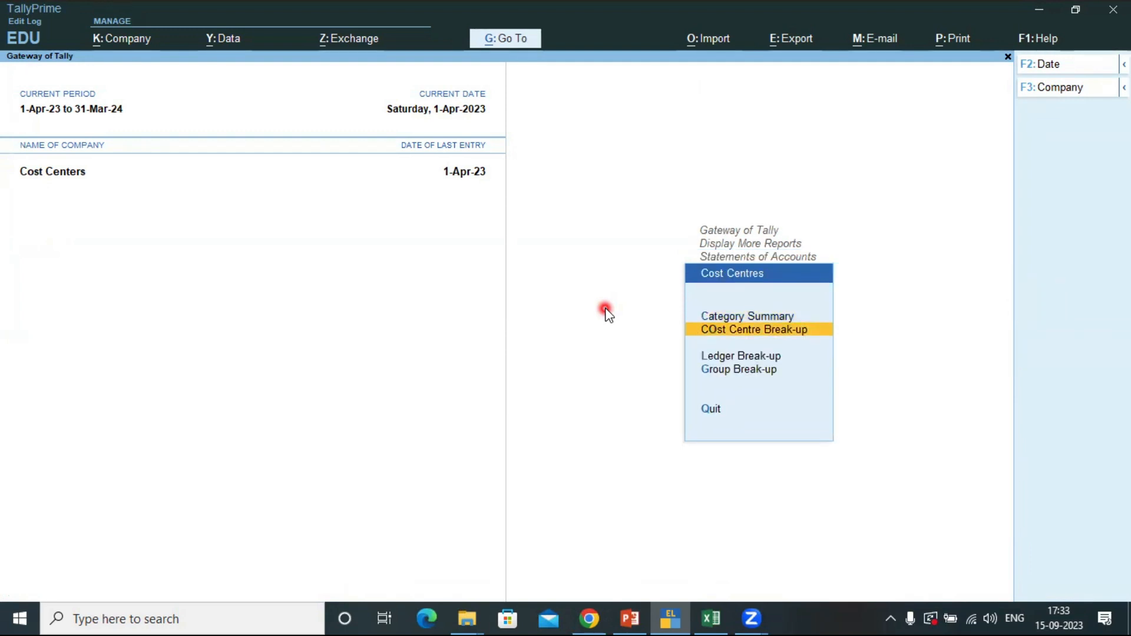
key(Up)
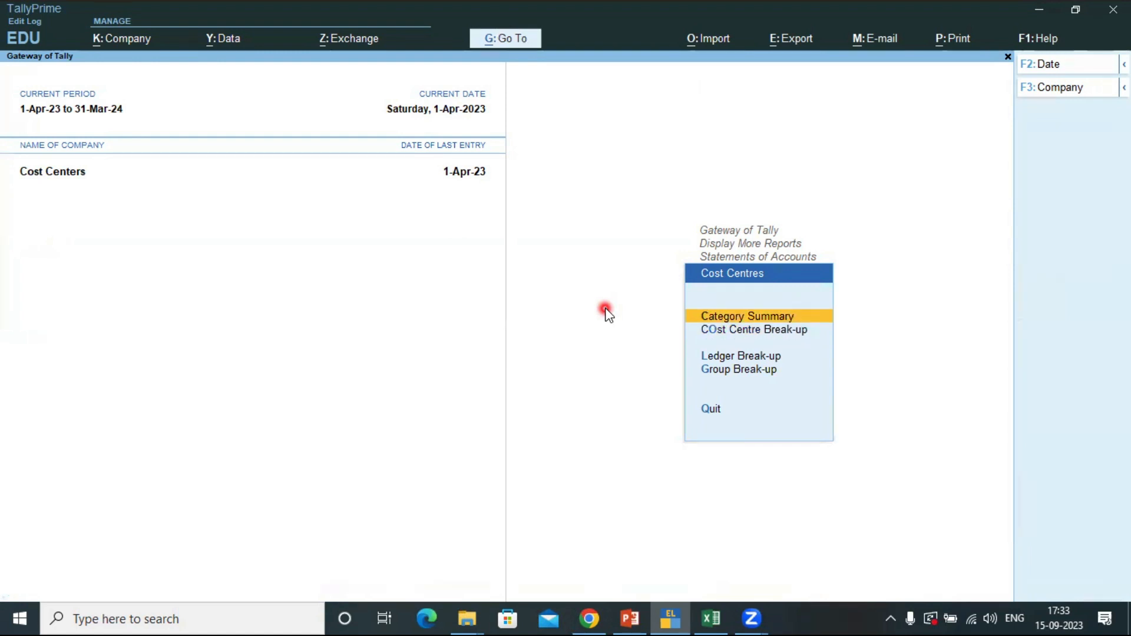
key(Return)
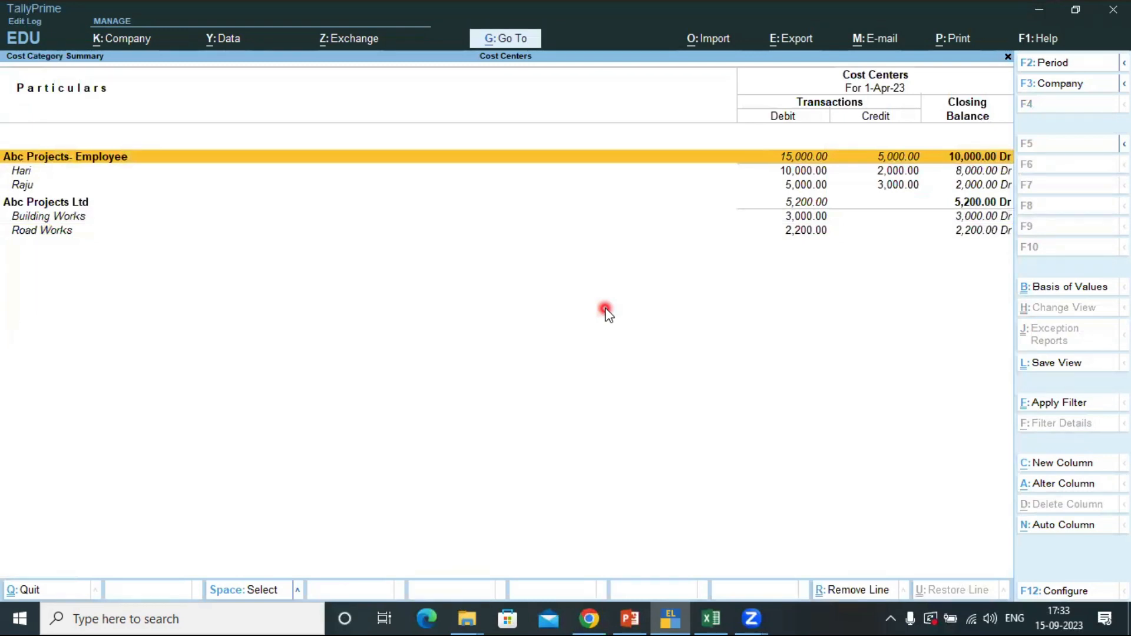
key(Escape)
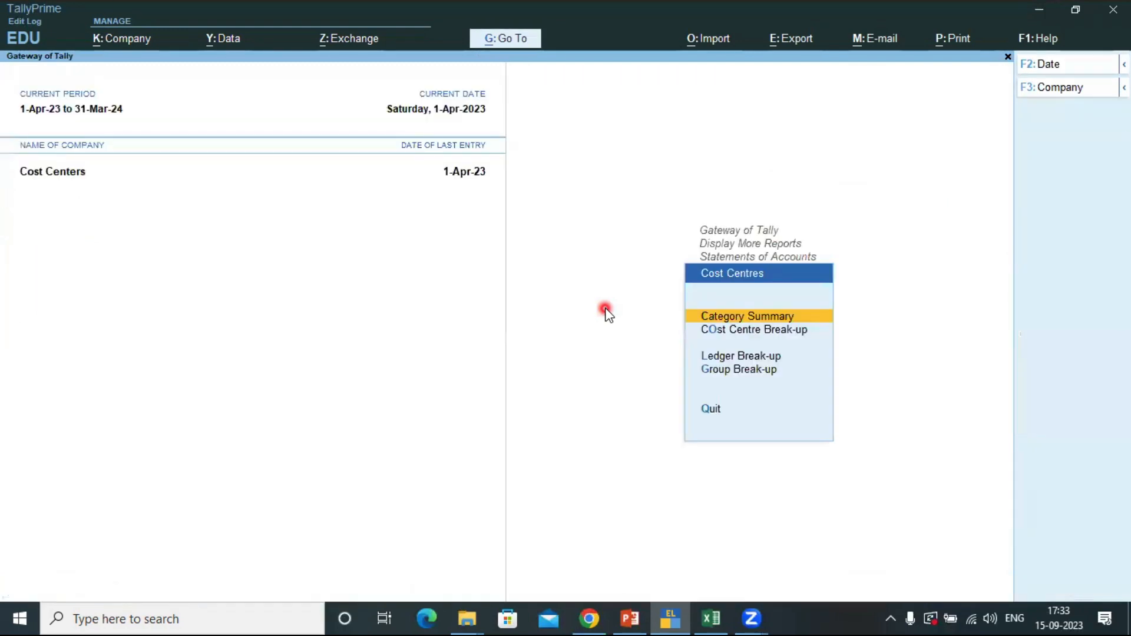
- Open the Cost Centre Break-up for Building Works and drill down into the individual ledgers under Direct Expenses
key(Down)
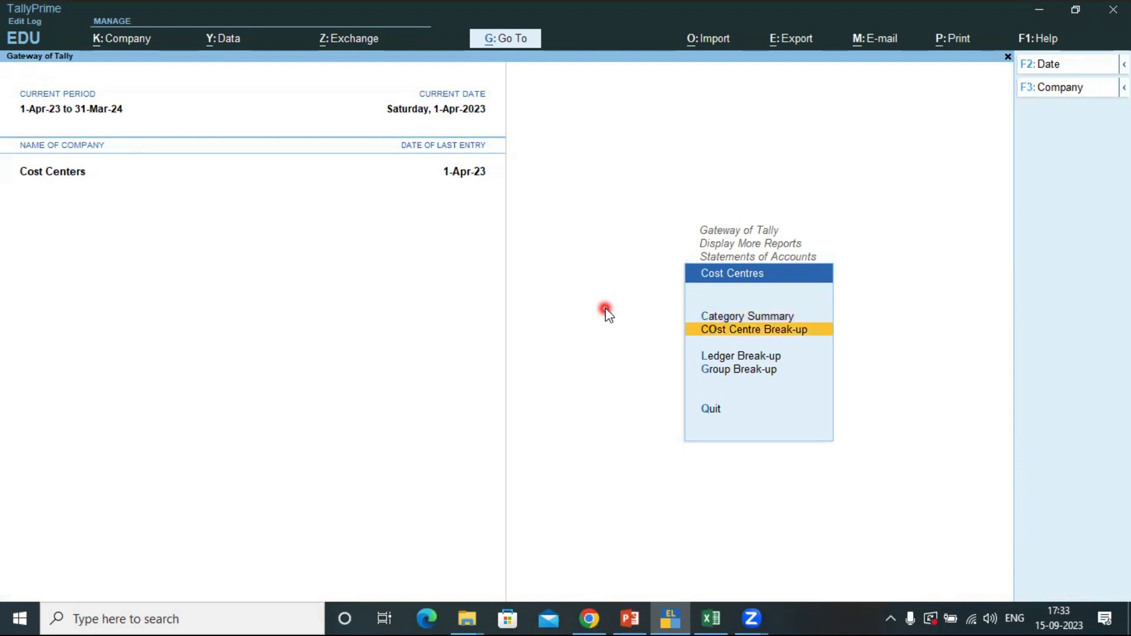
key(Return)
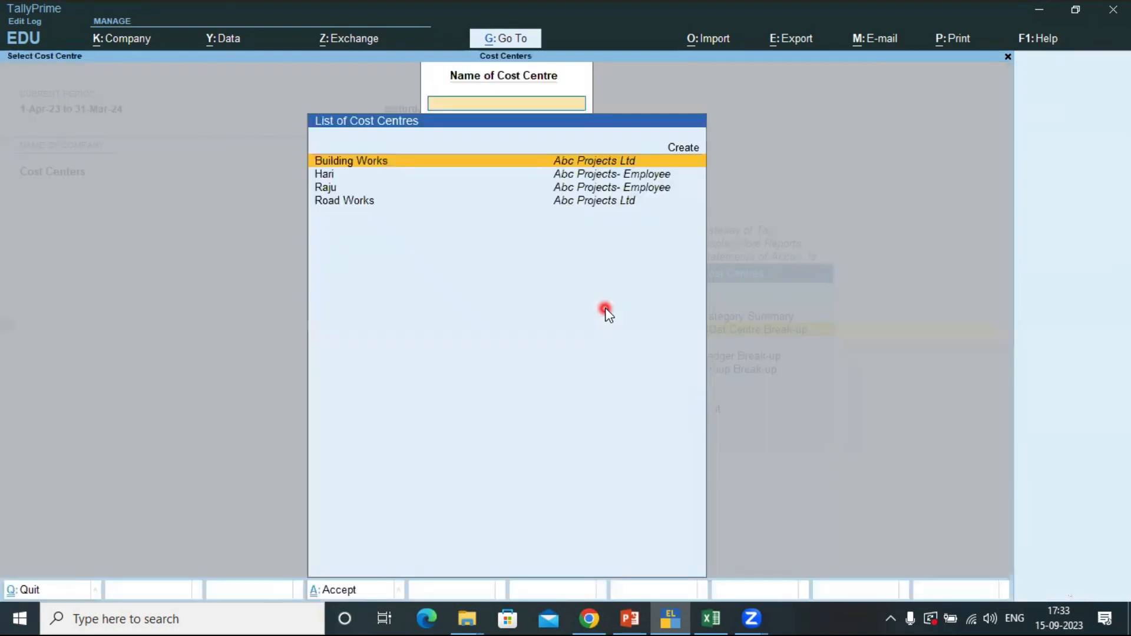
key(Down)
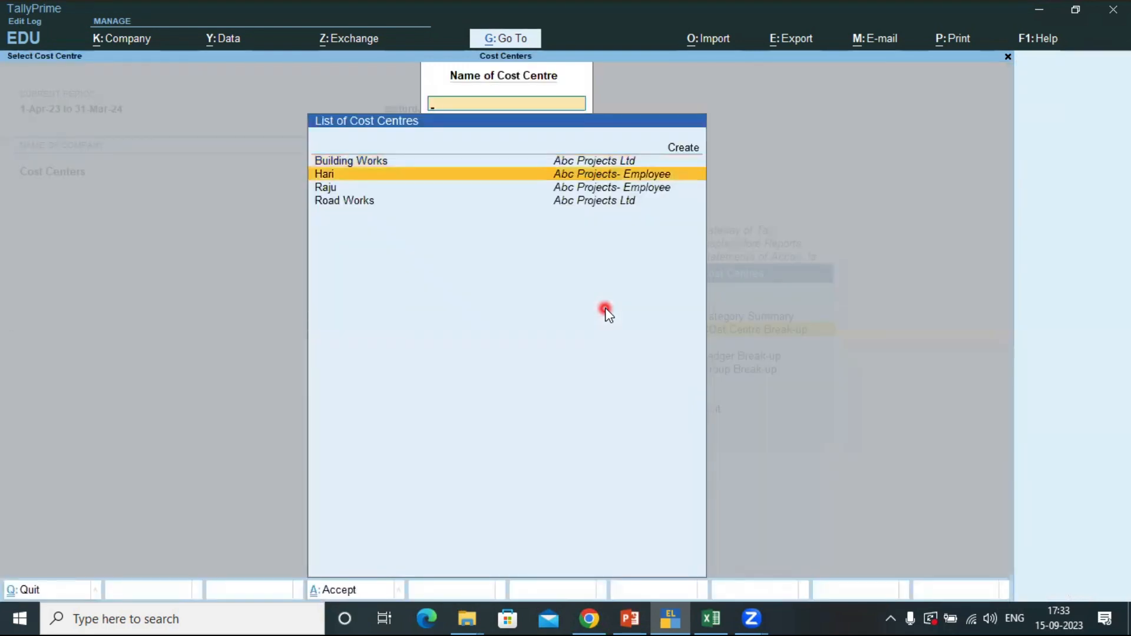
key(Up)
key(Down)
key(Down)
key(Up)
key(Up)
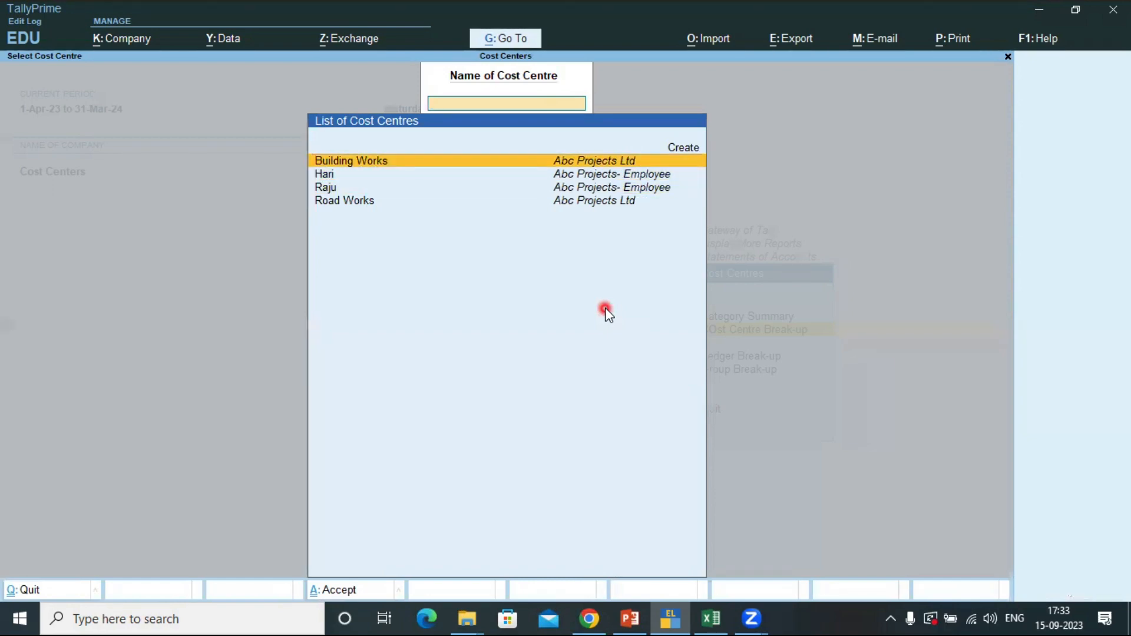
key(Return)
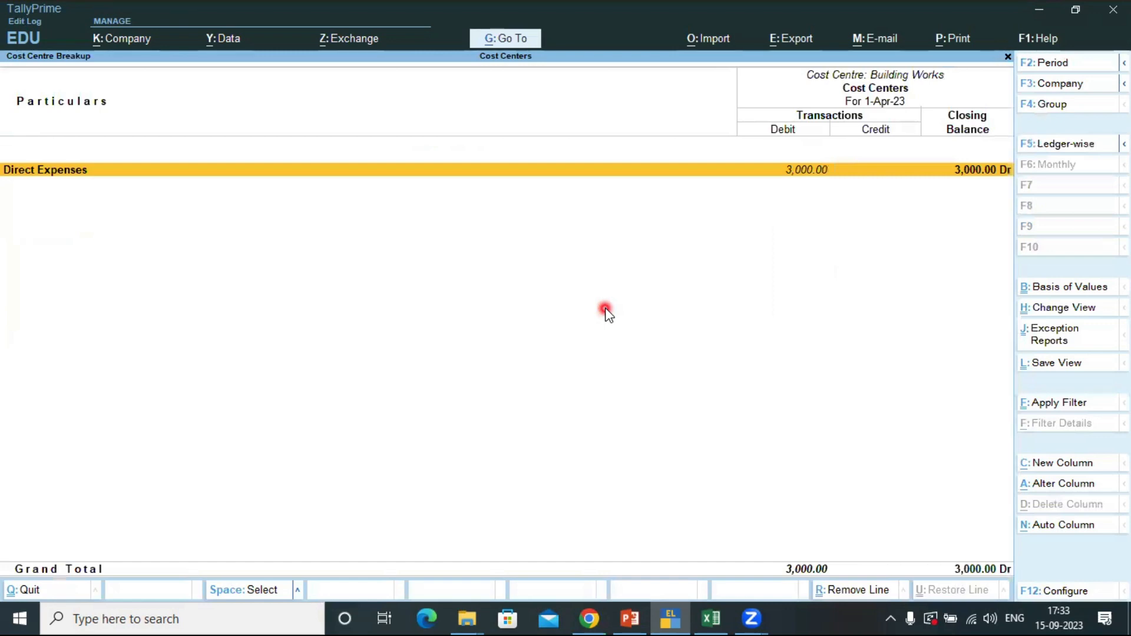
key(Return)
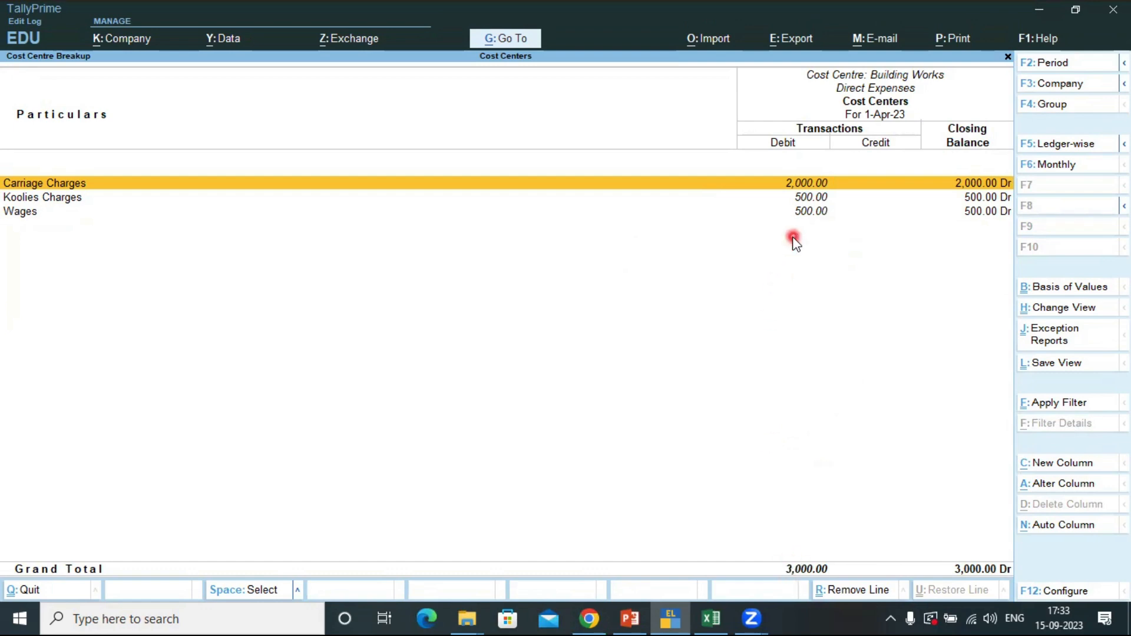
- Leave the Building Works break-up and open the cost centre Ledger Break-up for the Wages ledger
key(Escape)
key(Escape)
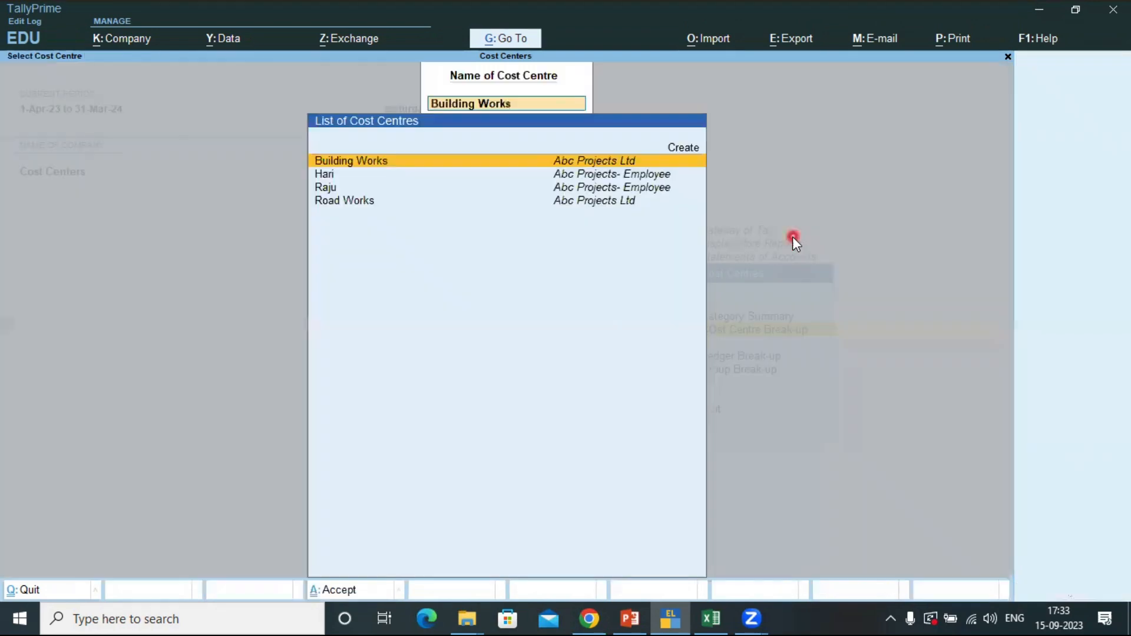
key(BackSpace)
key(Escape)
key(Down)
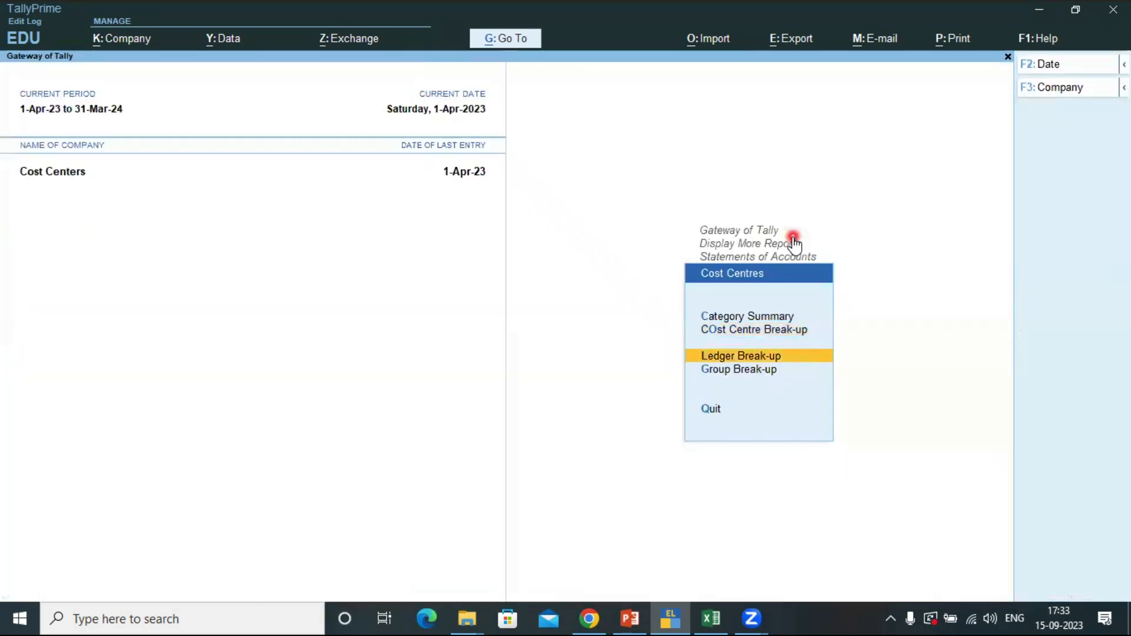
key(Return)
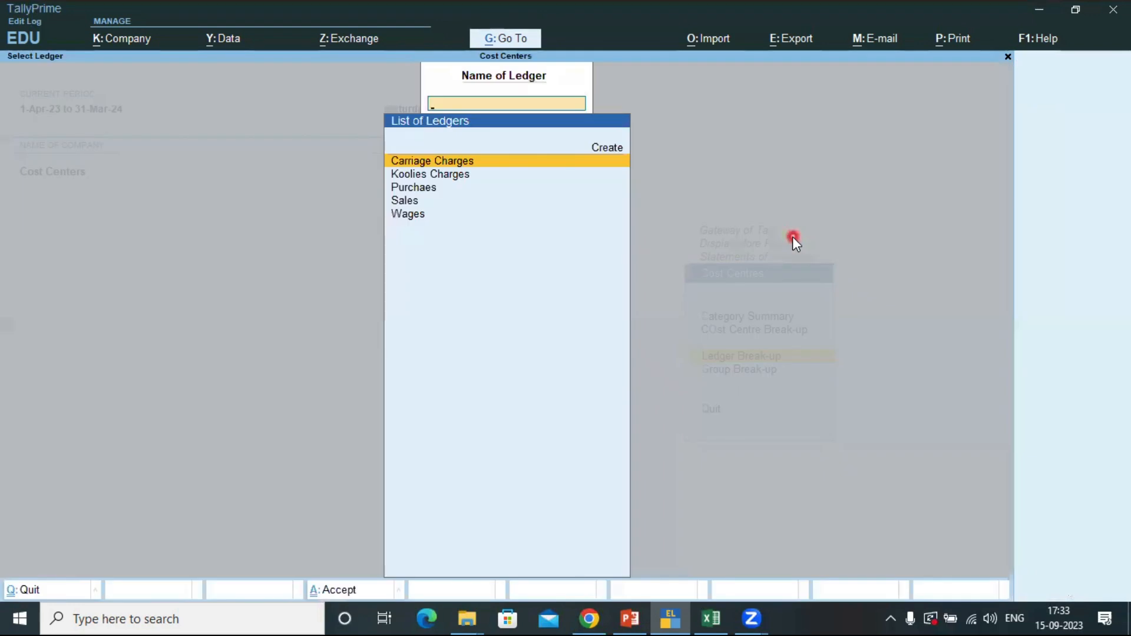
key(Down)
key(Down)
key(Down)
key(Down)
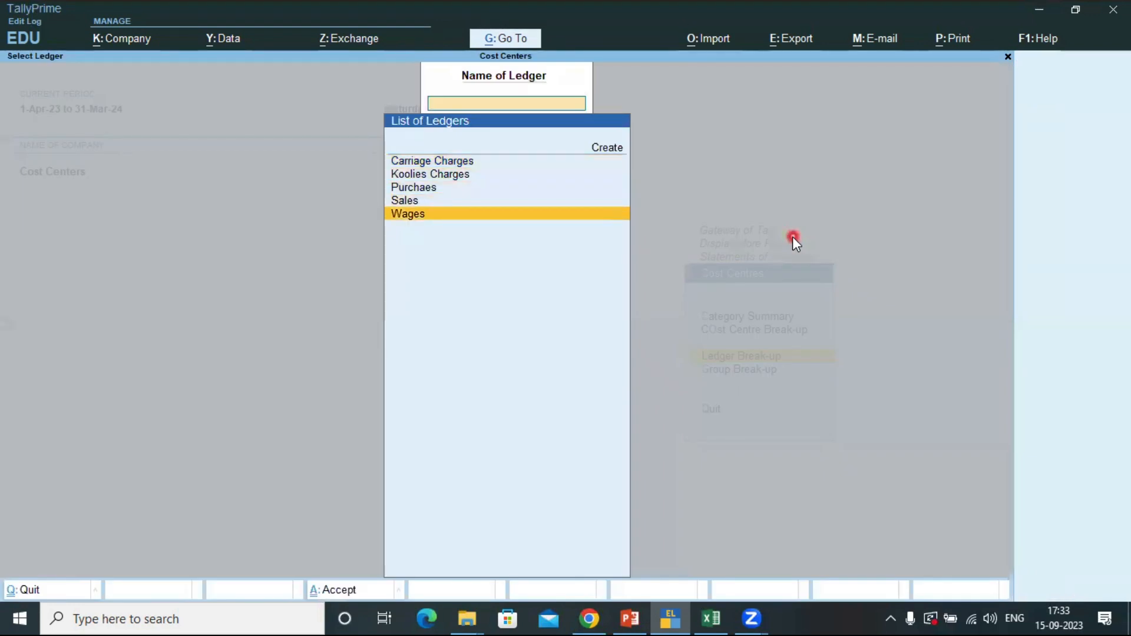
key(Return)
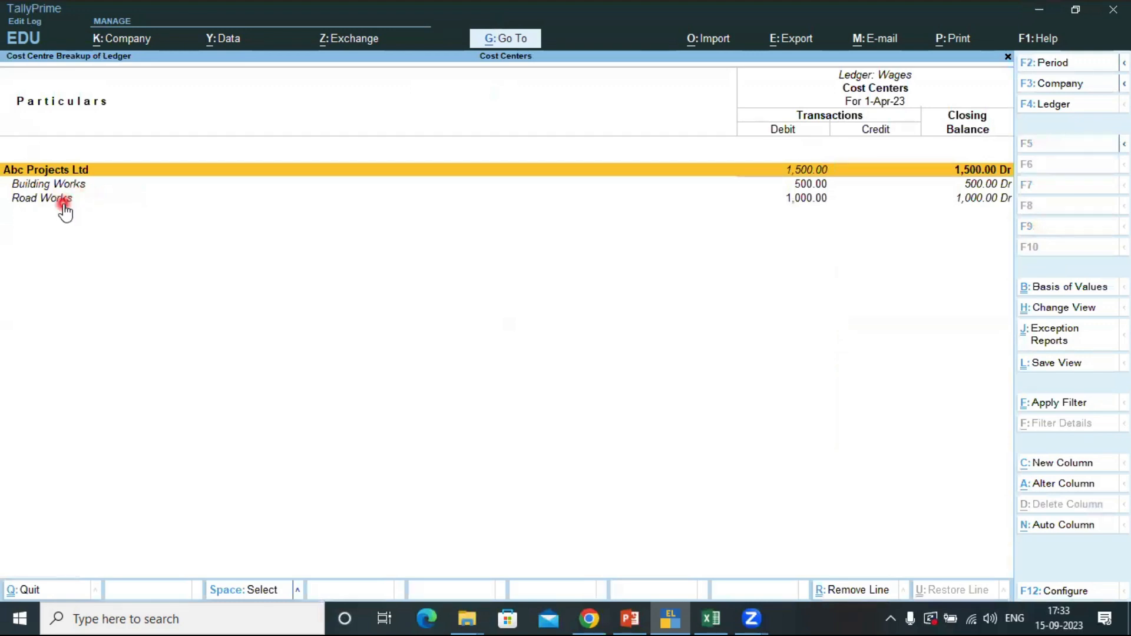
- Return to the ledger selection and display the cost centre break-up of the Purchaes ledger
key(Escape)
key(Up)
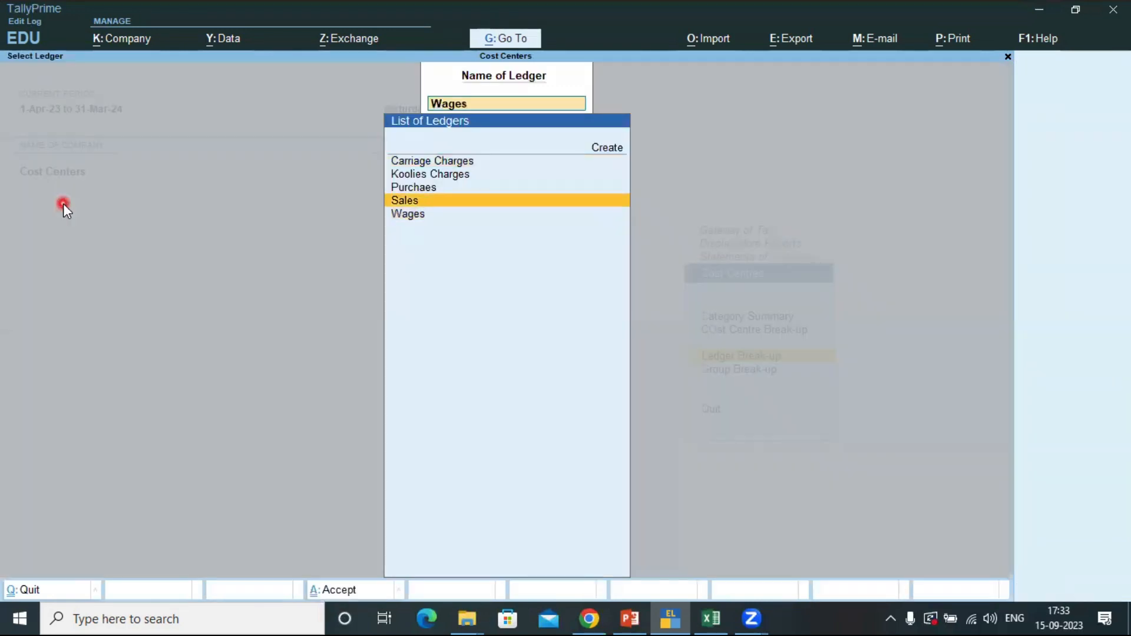
key(Up)
key(Return)
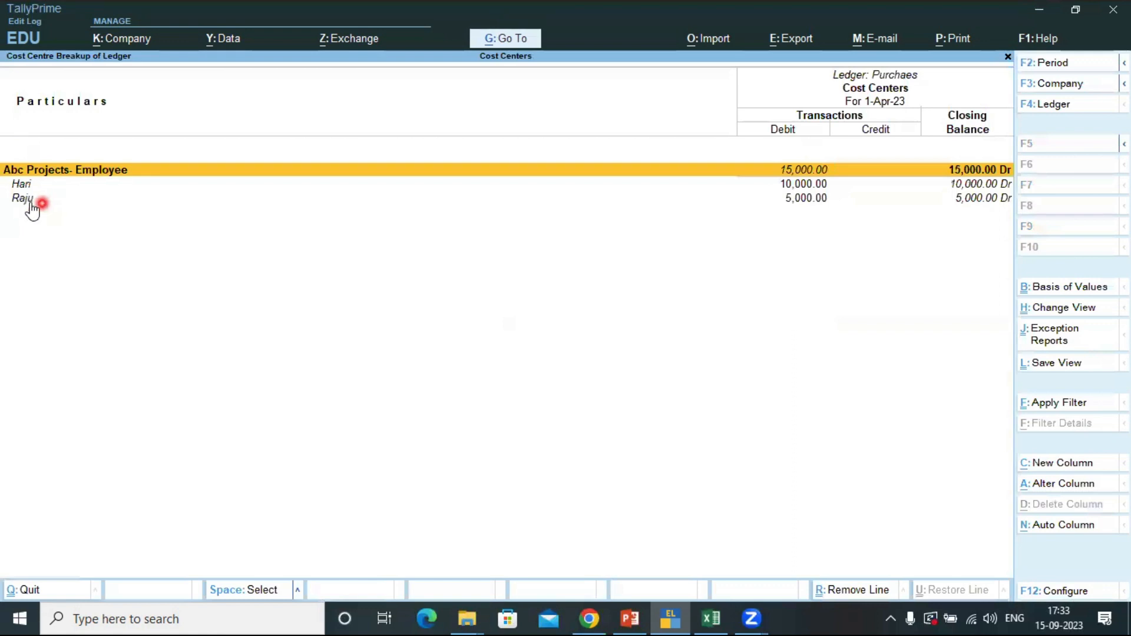
- Go back from the Purchaes ledger and display the cost centre break-up of the Carriage Charges ledger
key(Escape)
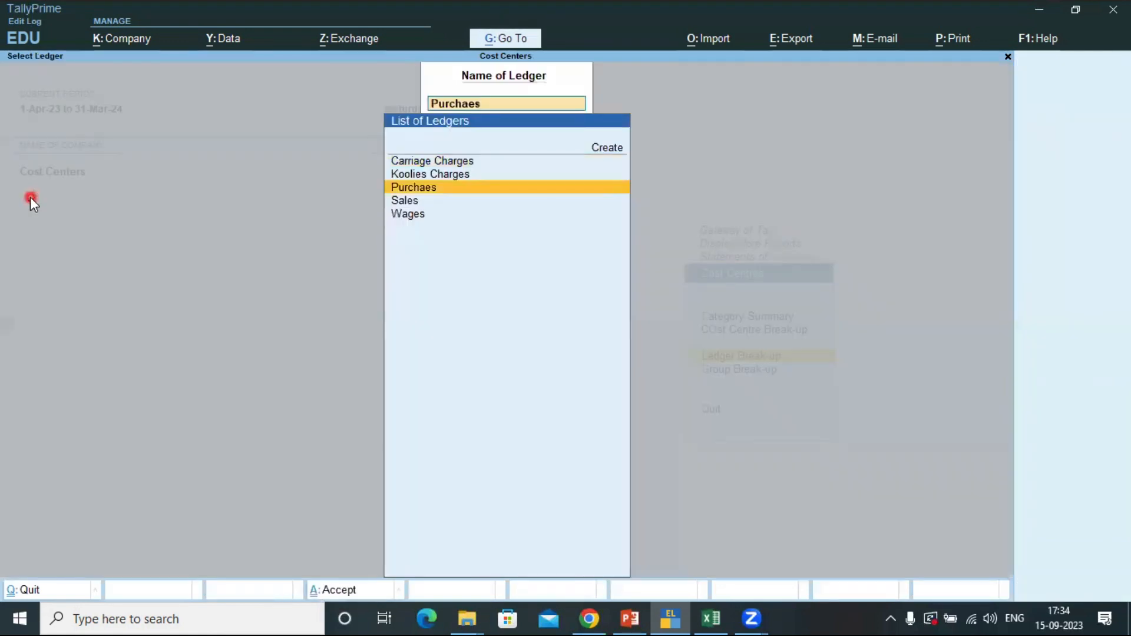
key(Up)
key(Up)
key(Return)
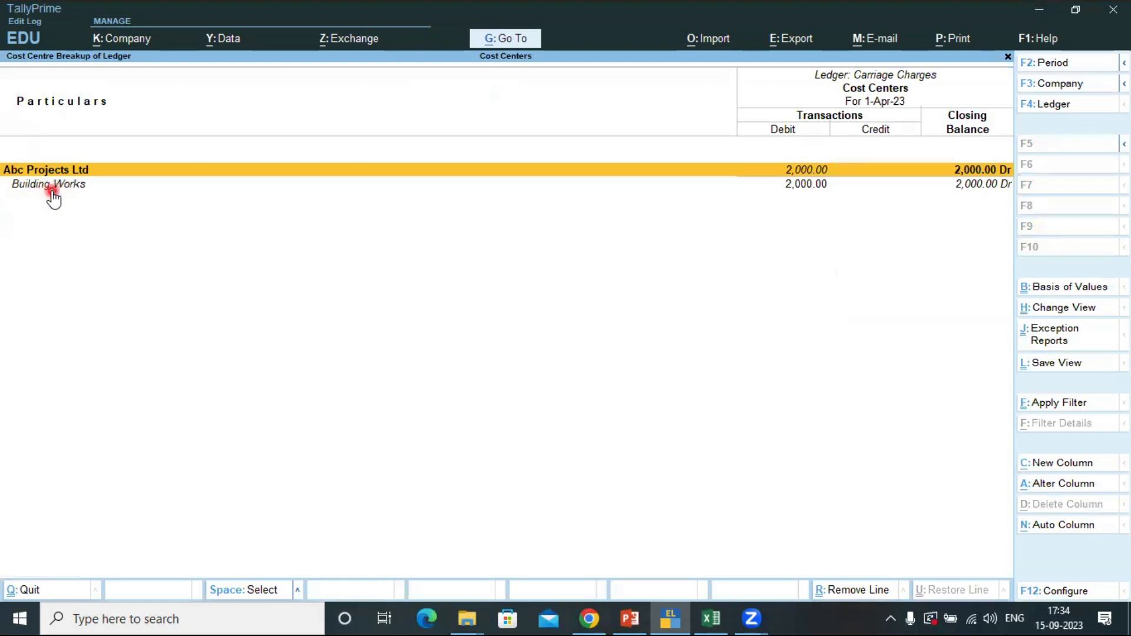
- Leave the Ledger Break-up, open the Group Break-up for Direct Expenses and select its Building Works line
key(Escape)
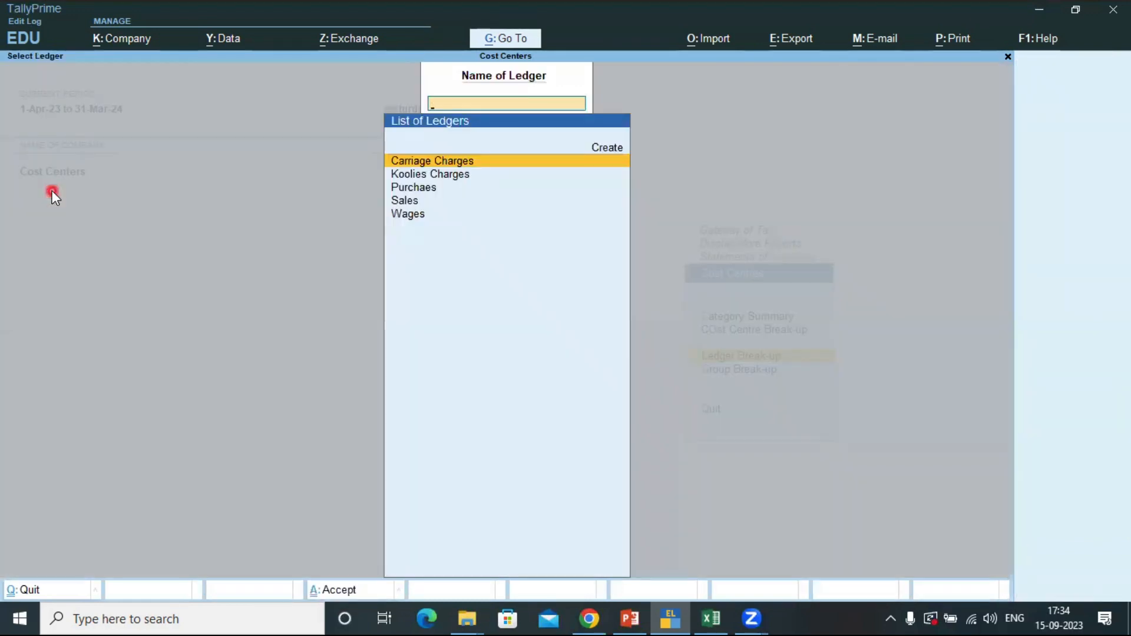
key(Escape)
key(Down)
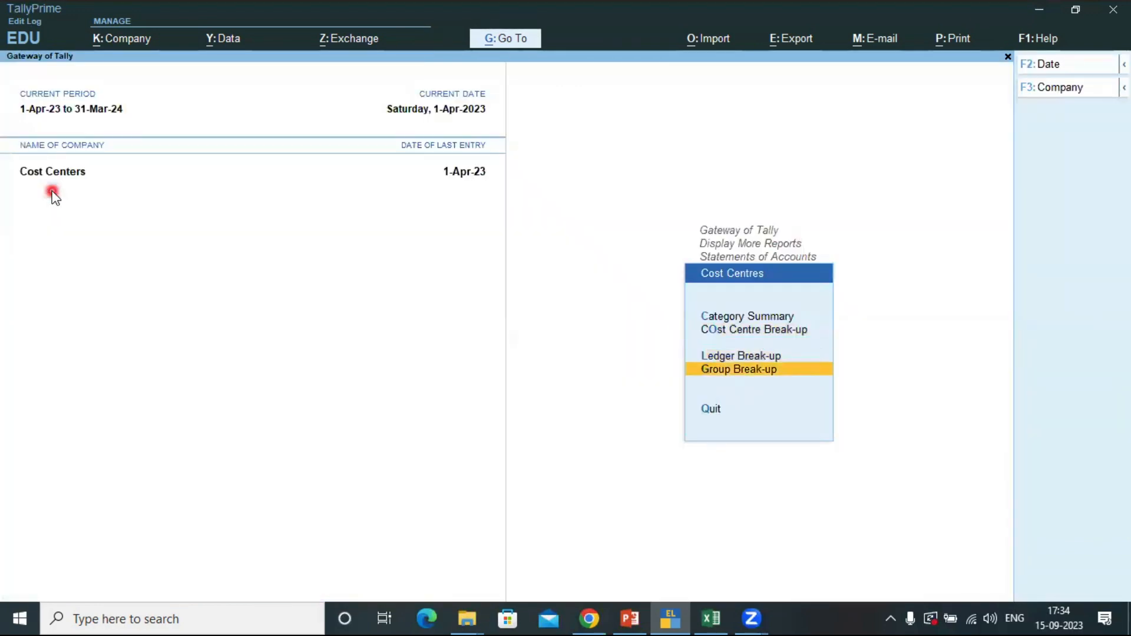
key(Return)
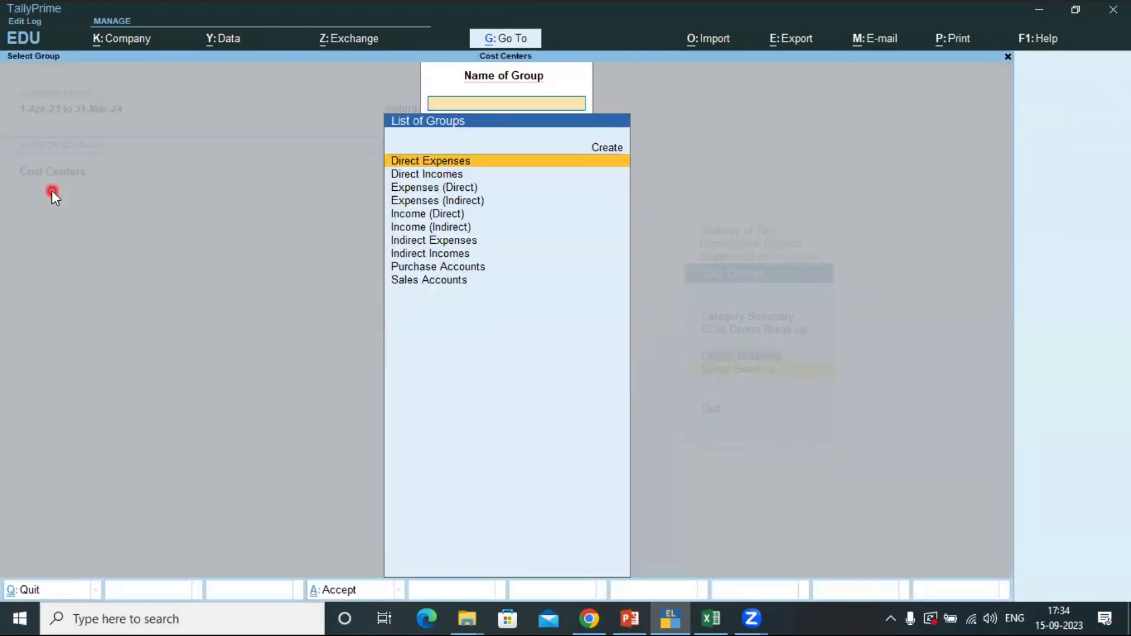
key(Down)
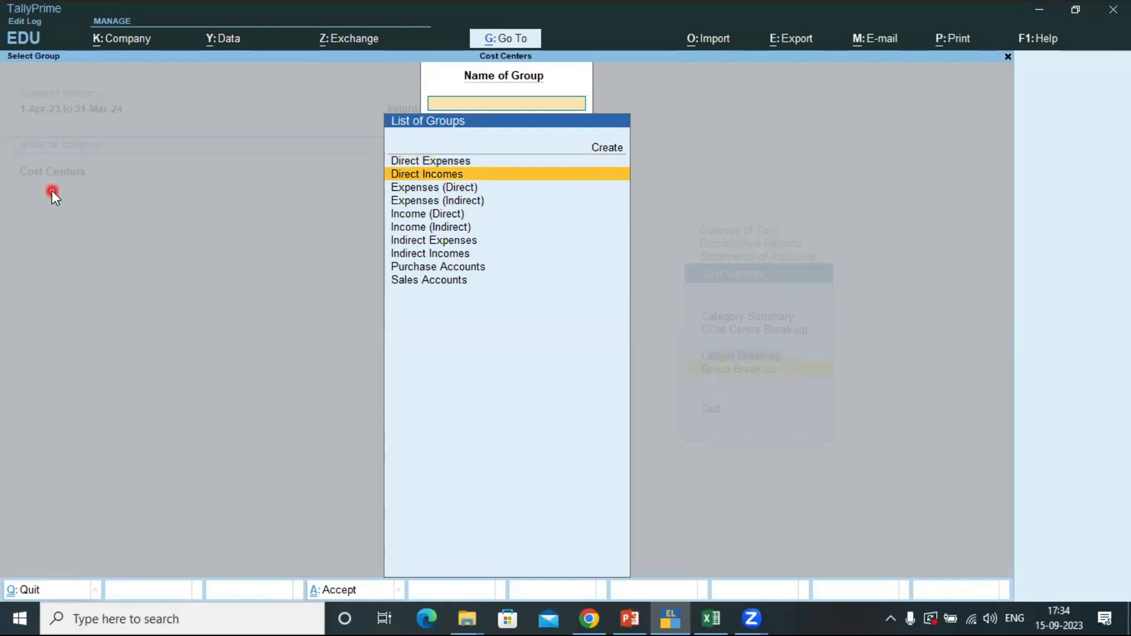
key(Up)
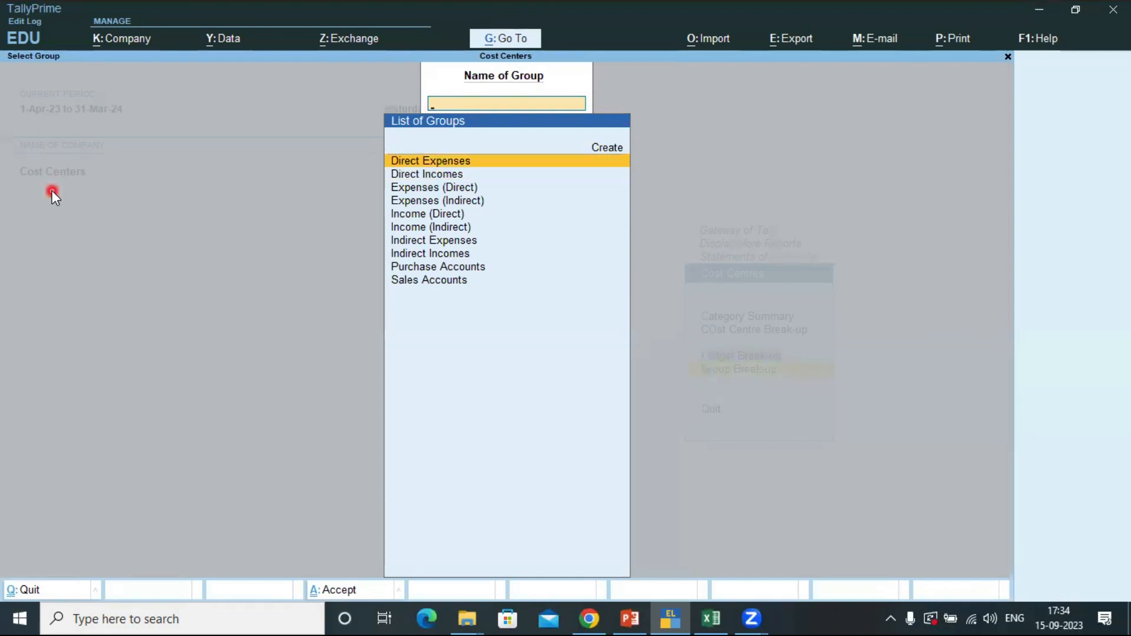
key(Return)
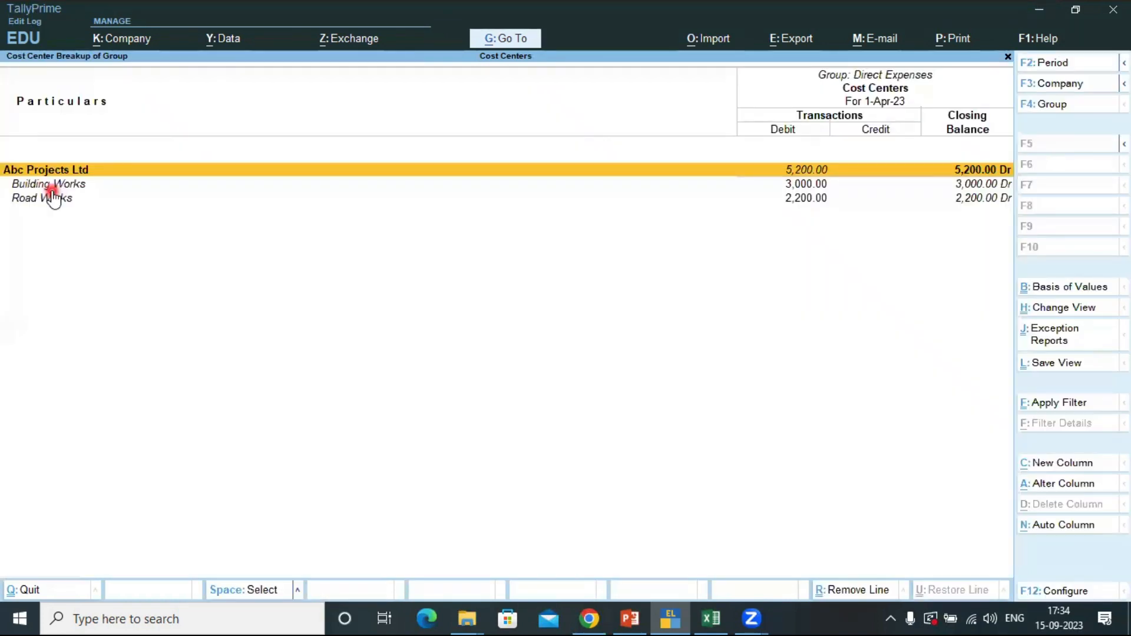
click(52, 187)
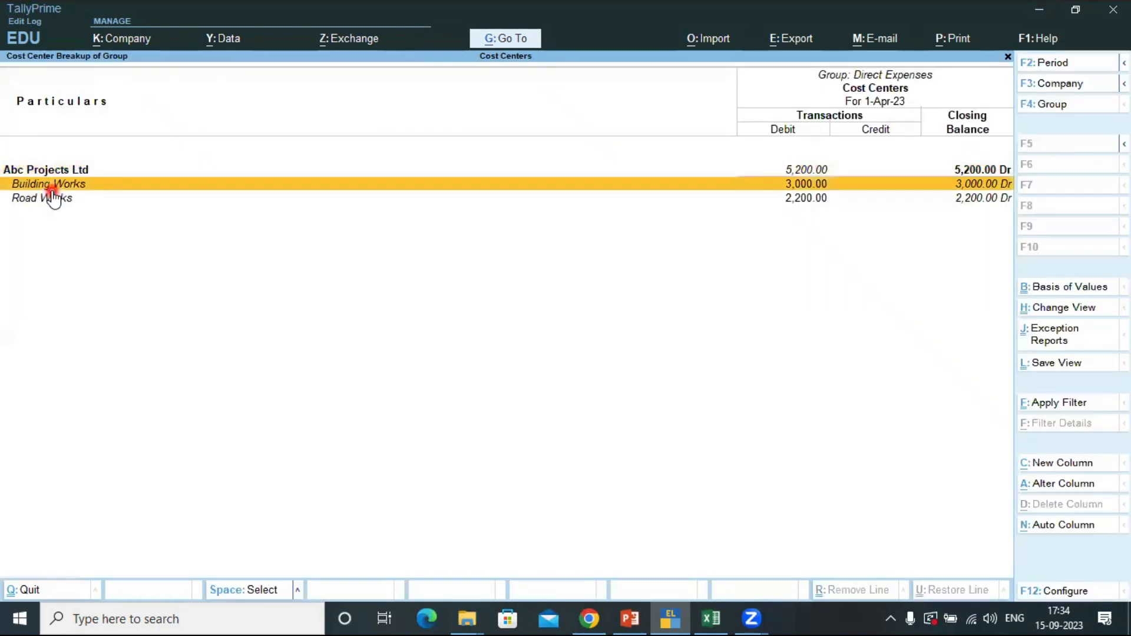
- Return to the group selection and display the cost centre break-up of the Purchase Accounts group
key(Escape)
key(Down)
key(Down)
key(Down)
key(Down)
key(Down)
key(Down)
key(Down)
key(Down)
key(Return)
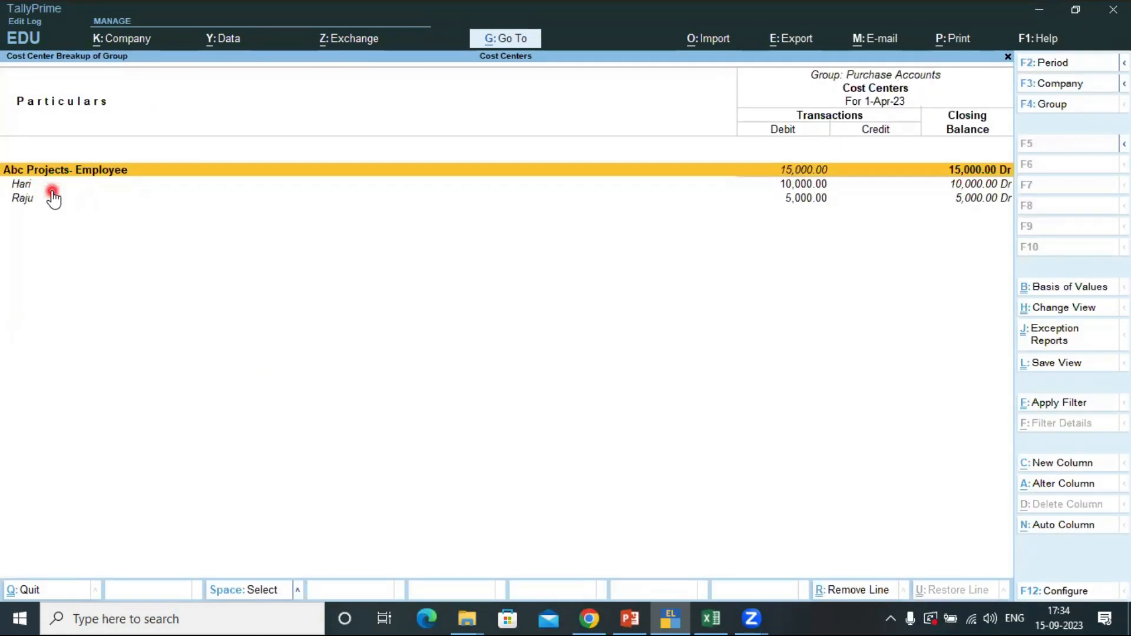
- Close the Purchase Accounts break-up and leave the Cost Centres reports for the Gateway of Tally
key(Escape)
key(Escape)
key(Escape)
key(Escape)
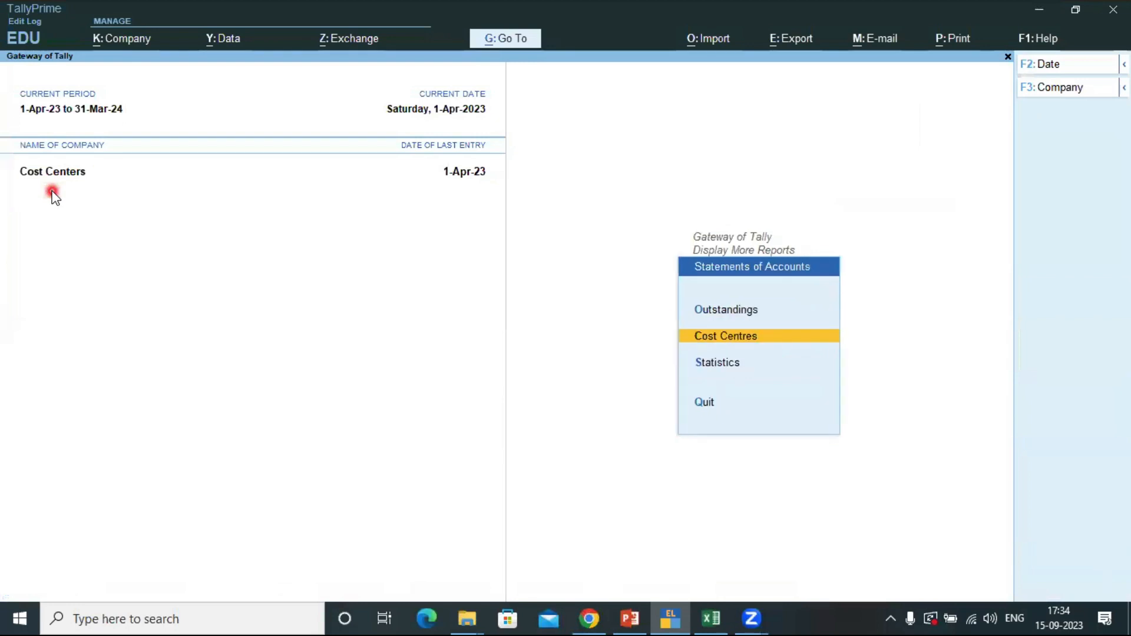
key(Escape)
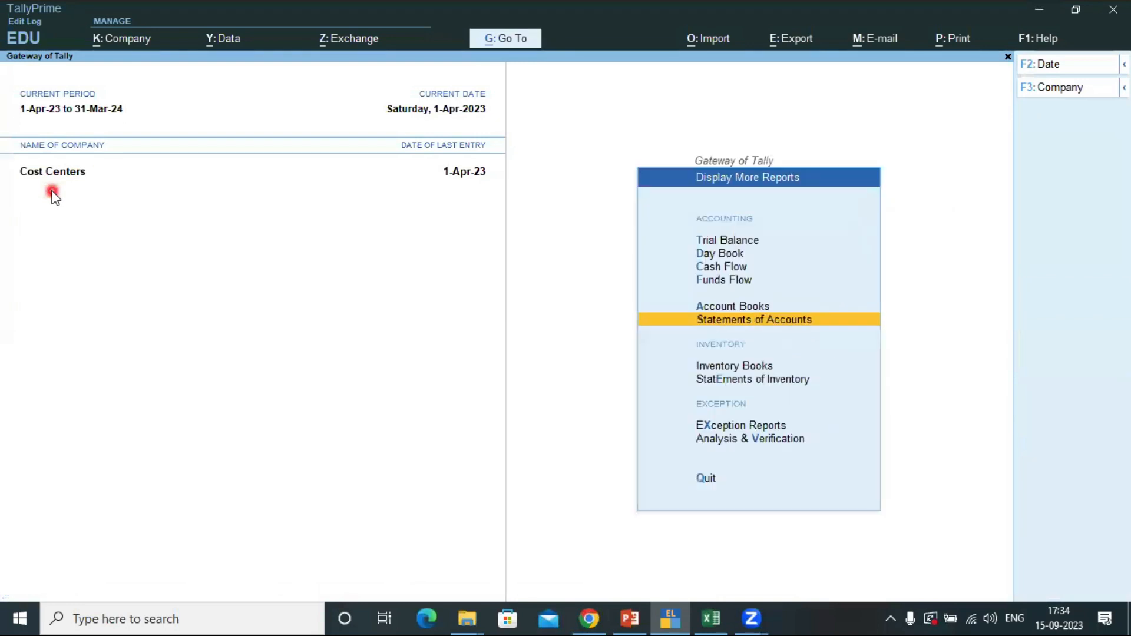
key(Escape)
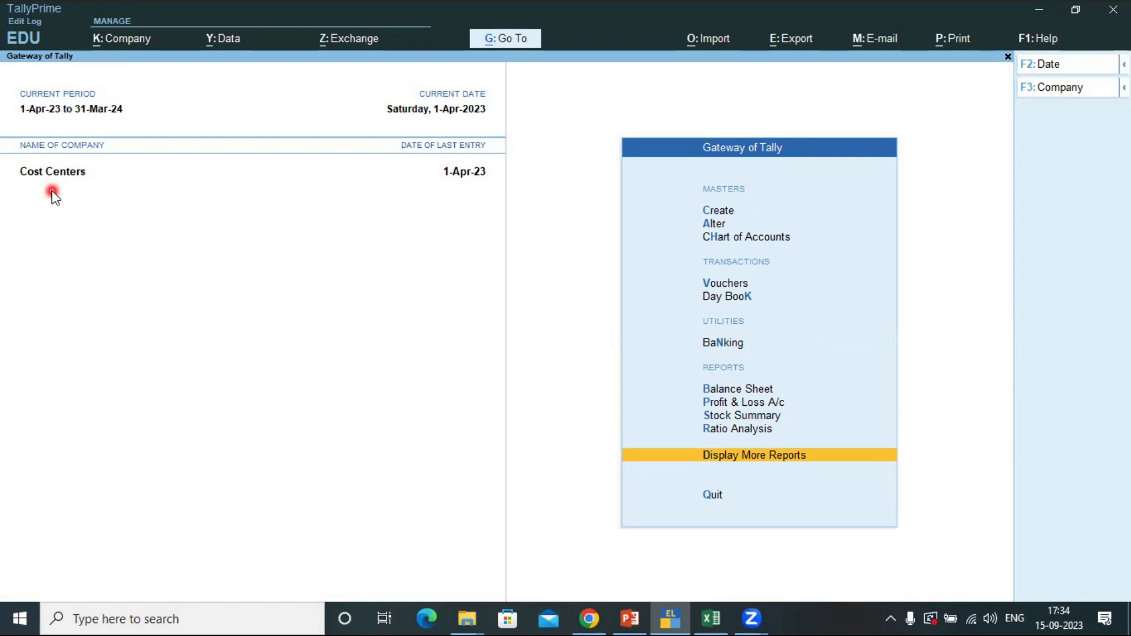
- Open the Cost Centres reports again from Statements of Accounts under Display More Reports
key(Return)
key(Down)
key(Down)
key(Down)
key(Down)
key(Down)
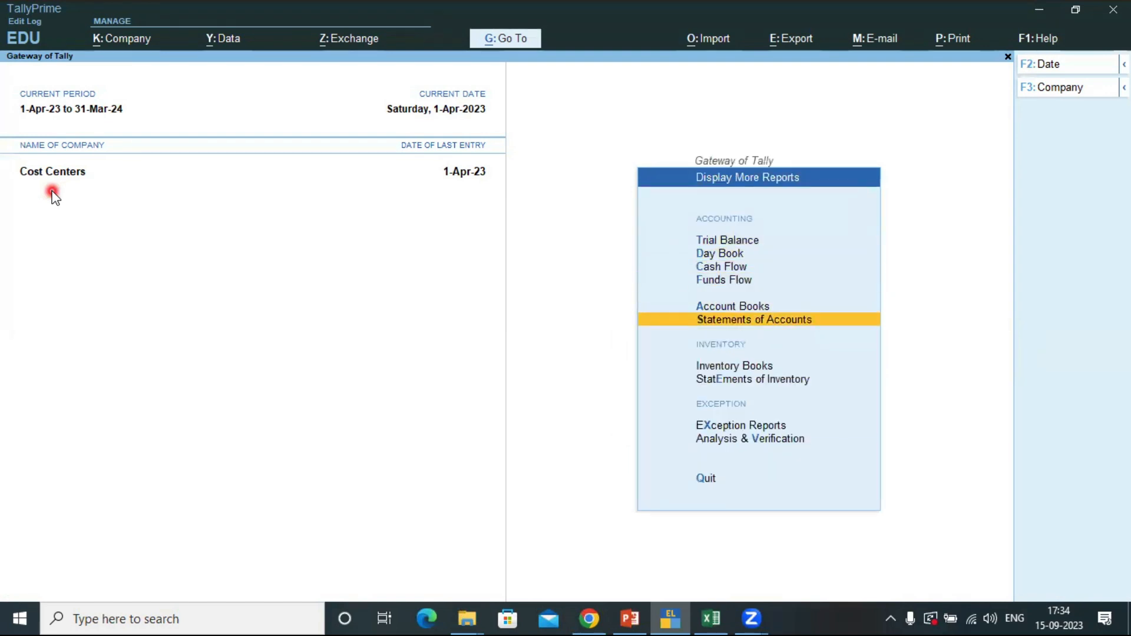
key(Return)
key(Down)
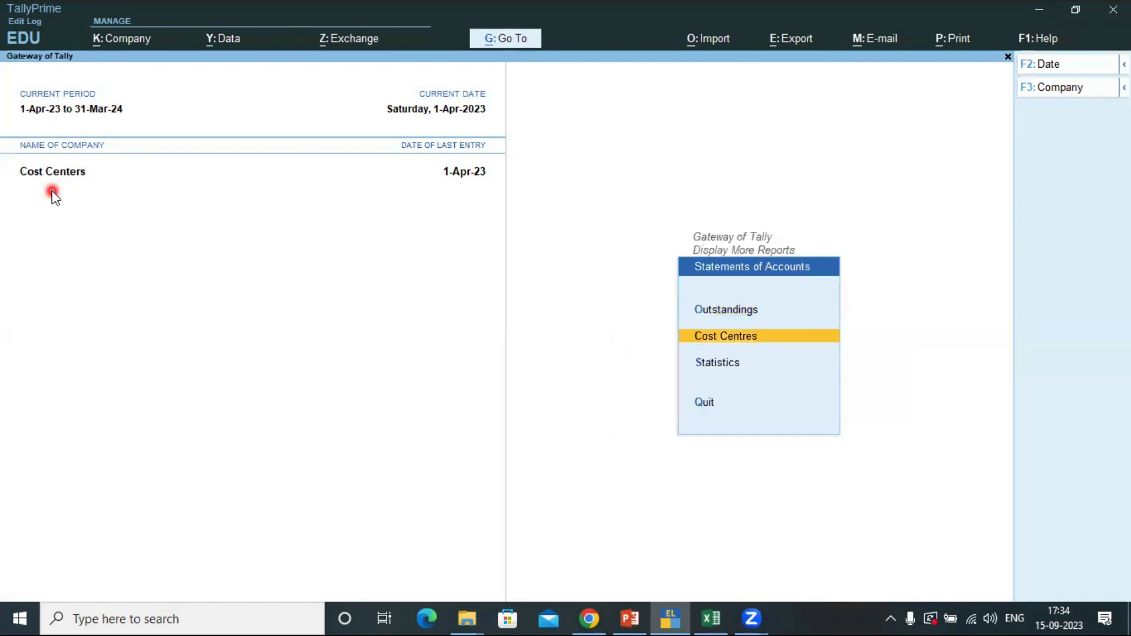
key(Return)
- Exit the Cost Centres reports back to the Gateway of Tally without quitting the program
key(Escape)
key(Escape)
key(Escape)
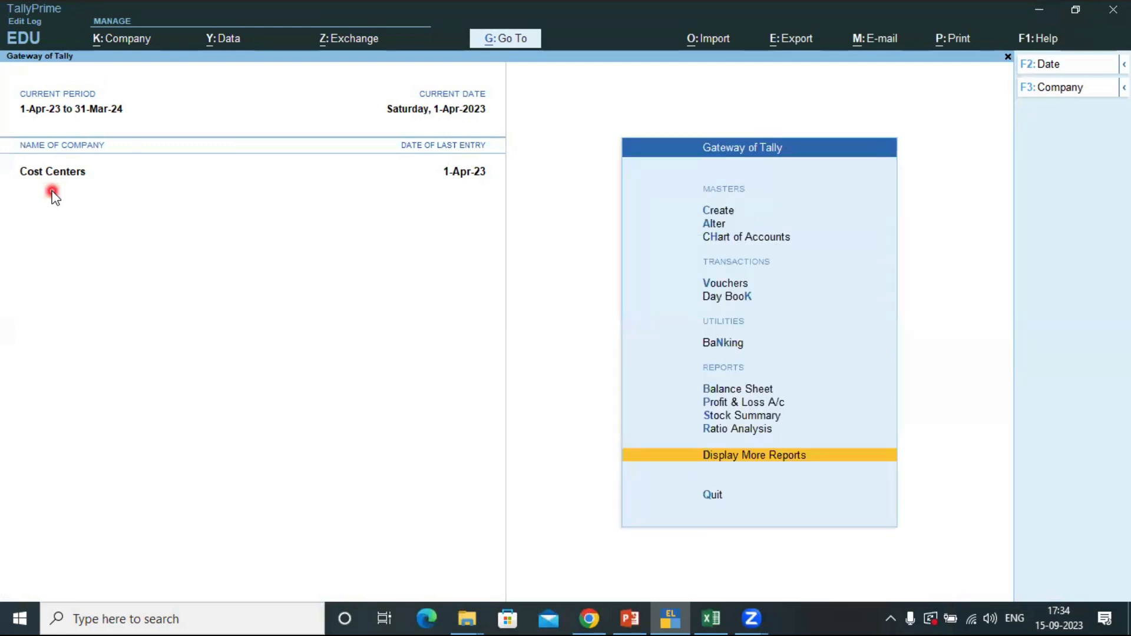
key(Escape)
key(Escape)
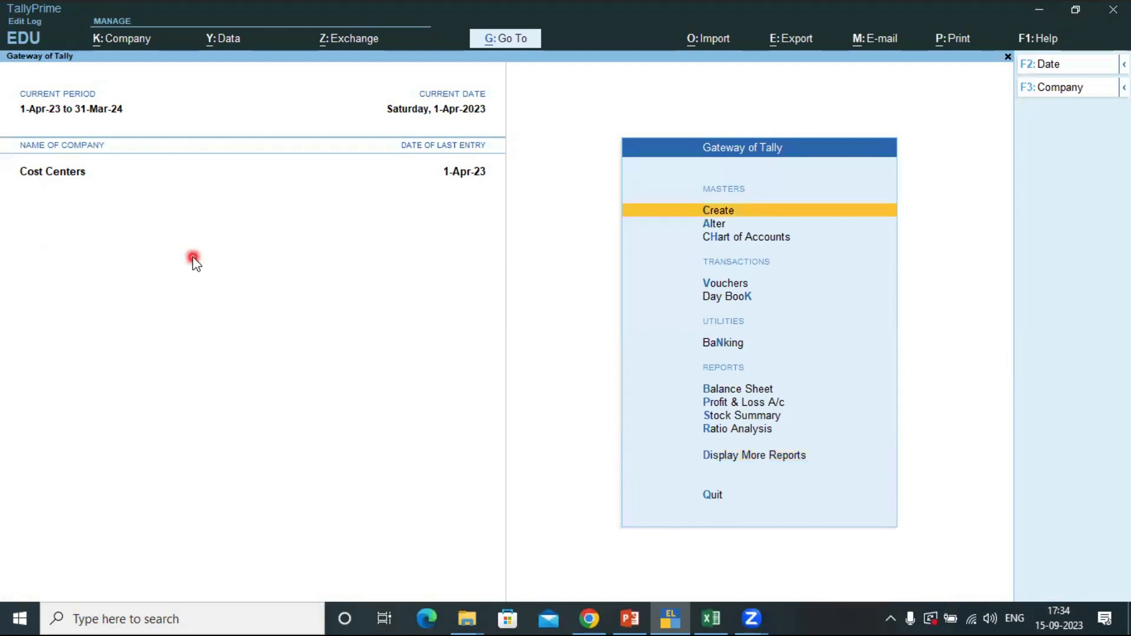